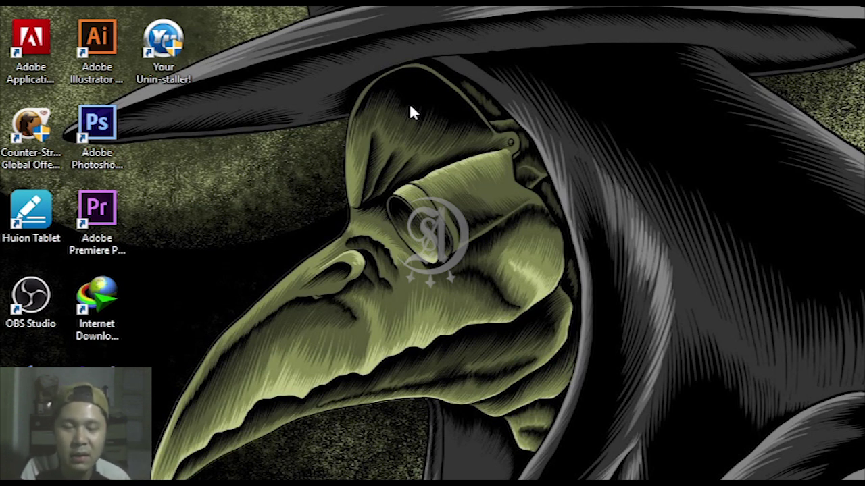
right_click(415, 156)
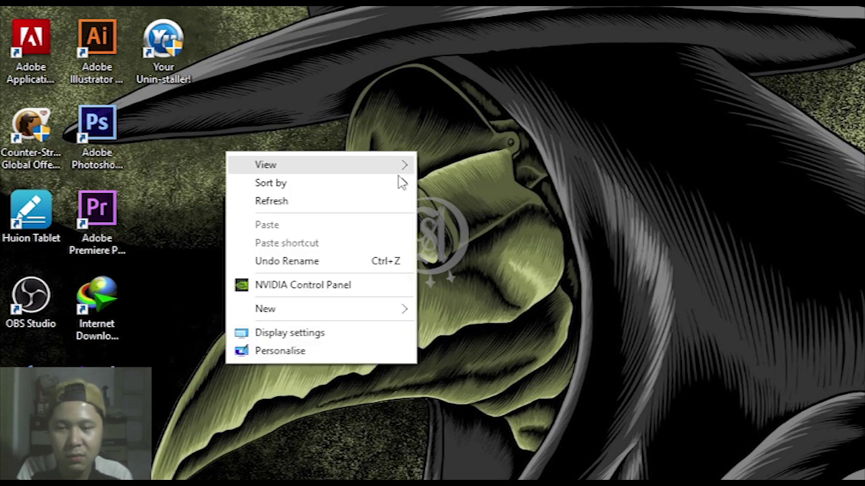
left_click(343, 201)
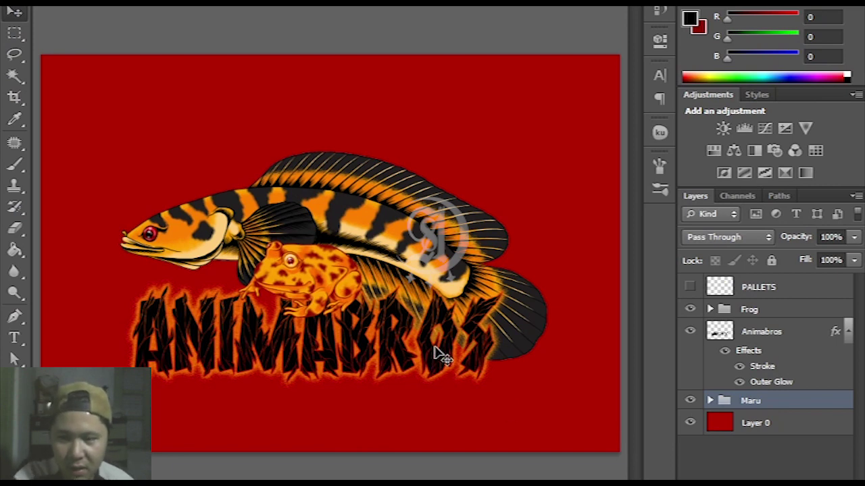
Examine the finished fish, frog and ANIMABROS lettering artwork at different magnifications
scroll(238, 329, "up", 3)
scroll(238, 331, "down", 2)
scroll(209, 258, "up", 2)
scroll(208, 257, "down", 2)
scroll(208, 260, "up", 1)
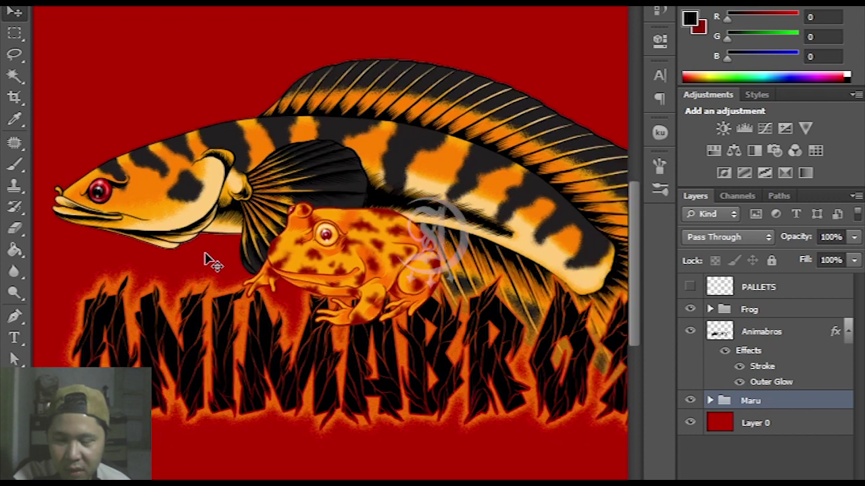
scroll(208, 260, "down", 2)
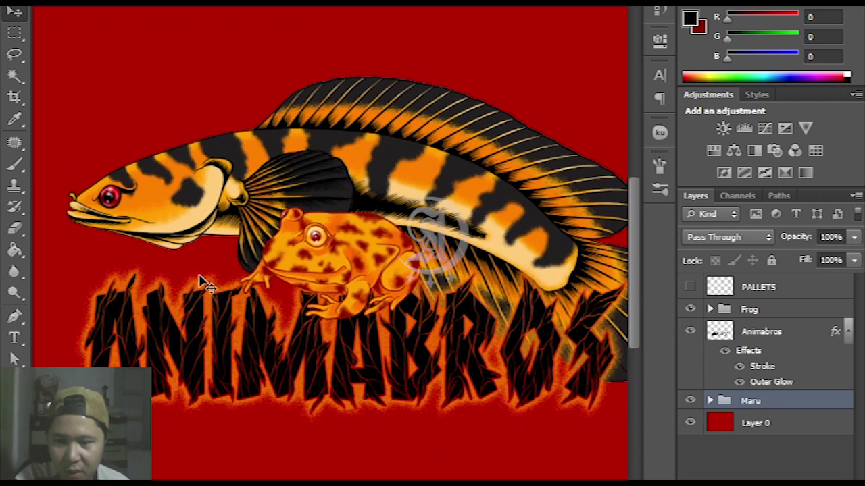
scroll(220, 296, "up", 1)
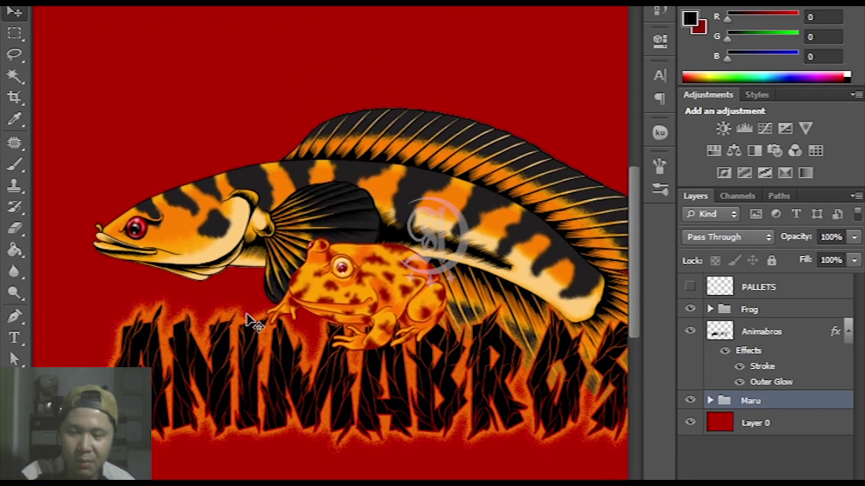
left_click_drag(390, 371, 329, 370)
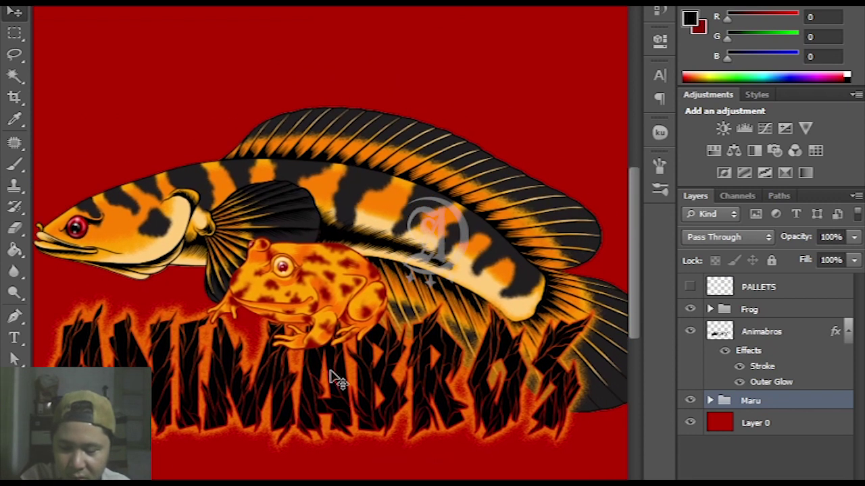
Hide the interface panels and inspect the details of the fish, the frog and the lettering up close
key("Tab")
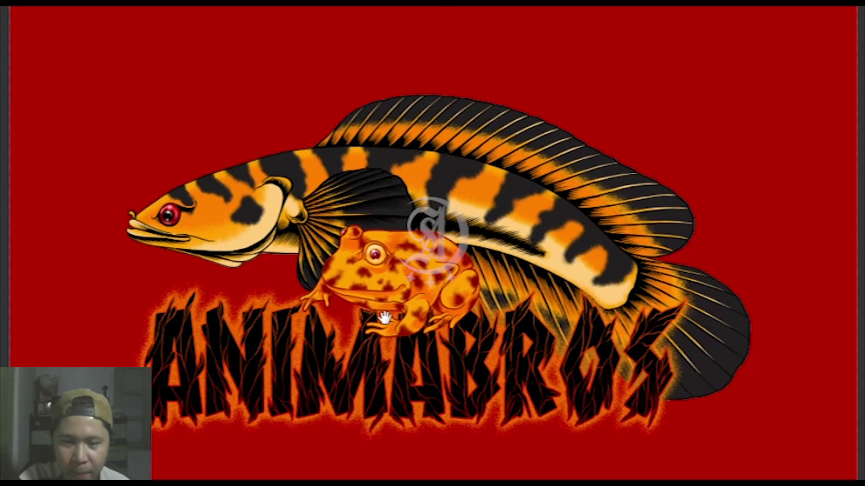
scroll(386, 314, "up", 2)
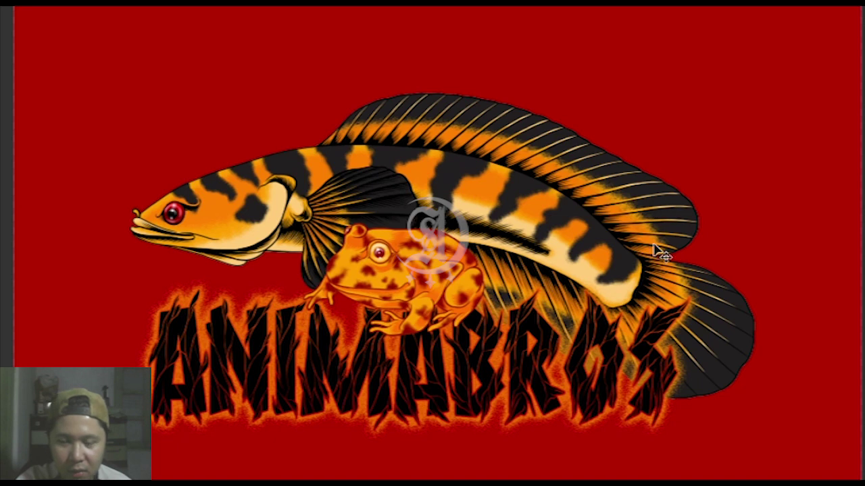
scroll(206, 201, "up", 3)
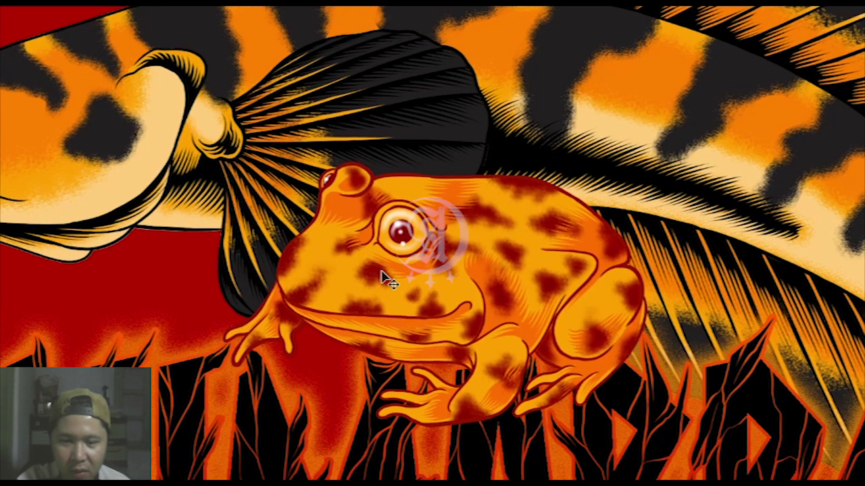
scroll(451, 266, "down", 2)
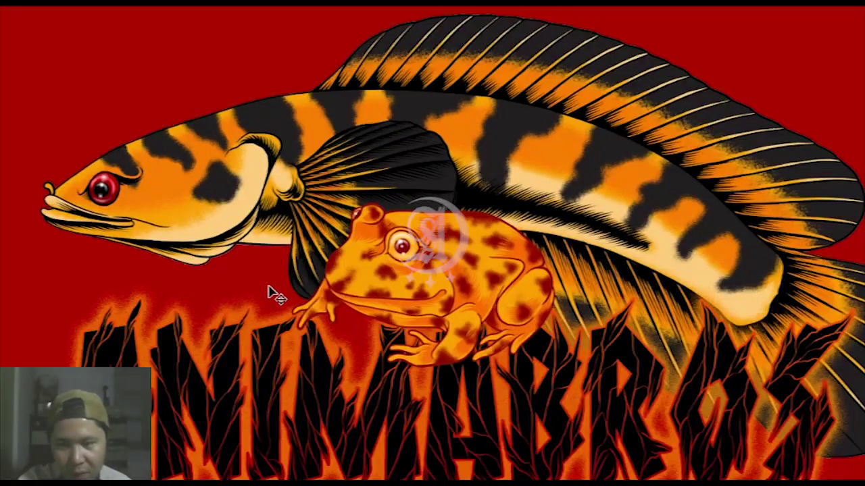
scroll(275, 295, "down", 3)
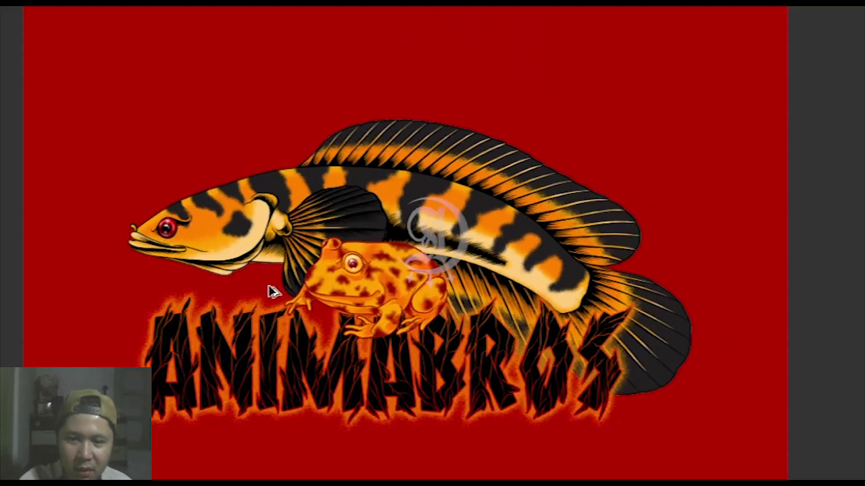
scroll(257, 293, "up", 2)
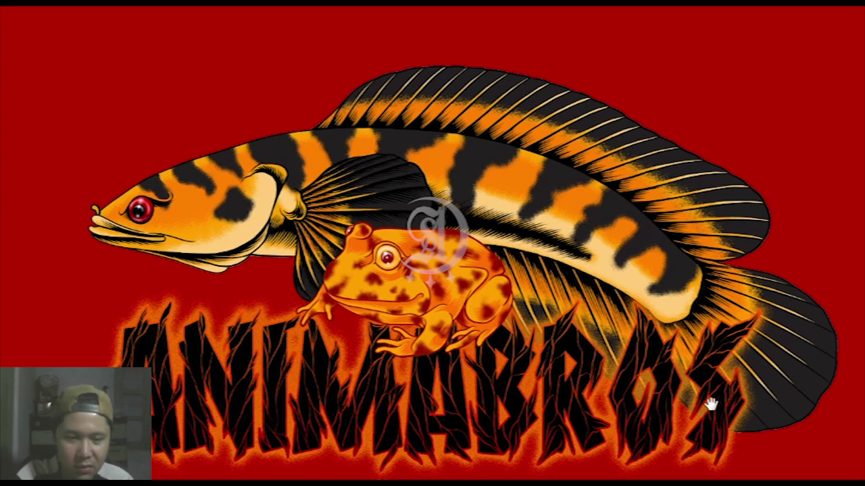
left_click_drag(709, 403, 694, 401)
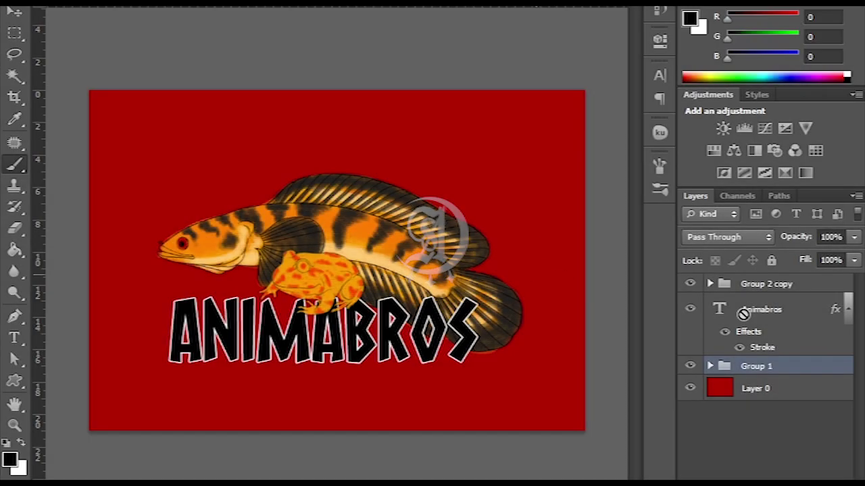
In Group 1, add a layer named Sketch above Layer 1 and hide the text, the Group 2 copy and the layers below Layer 1
left_click(710, 366)
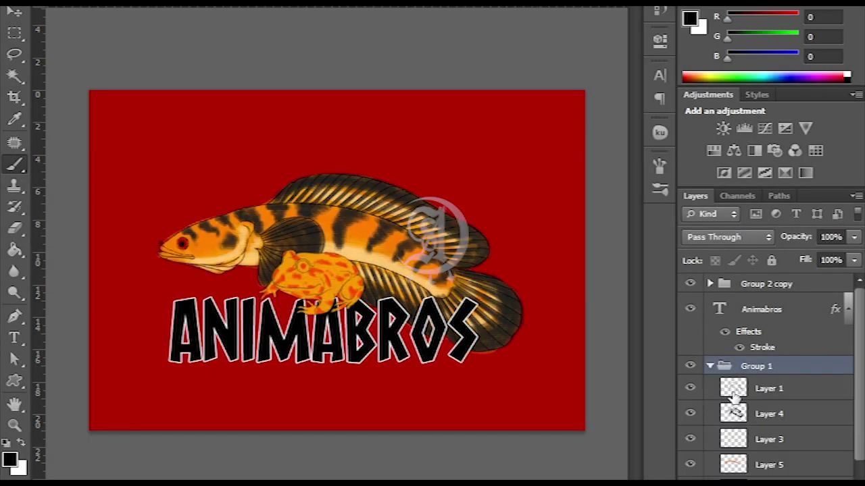
left_click(730, 391)
left_click(690, 309)
scroll(845, 324, "down", 2)
left_click_drag(690, 399, 691, 481)
scroll(845, 324, "up", 2)
scroll(473, 243, "up", 3)
Lower the opacity of Layer 1 as a tracing guide and choose a brush for the Sketch layer
left_click(769, 413)
left_click_drag(795, 236, 743, 239)
scroll(584, 137, "up", 3)
scroll(583, 138, "down", 2)
key("alt+bracketright")
right_click(449, 135)
left_click(115, 92)
Rotate the canvas and ink the narrow tube shapes beside the fish's eye in black on the Sketch layer
key("r")
mouse_move(290, 136)
left_mouse_down()
mouse_move(340, 169)
mouse_move(330, 165)
left_mouse_up()
mouse_move(422, 133)
left_mouse_down()
mouse_move(339, 368)
mouse_move(410, 186)
mouse_move(376, 421)
left_mouse_up()
scroll(399, 218, "up", 3)
mouse_move(398, 219)
left_mouse_down()
mouse_move(396, 469)
mouse_move(353, 286)
left_mouse_up()
left_click_drag(353, 287, 347, 332)
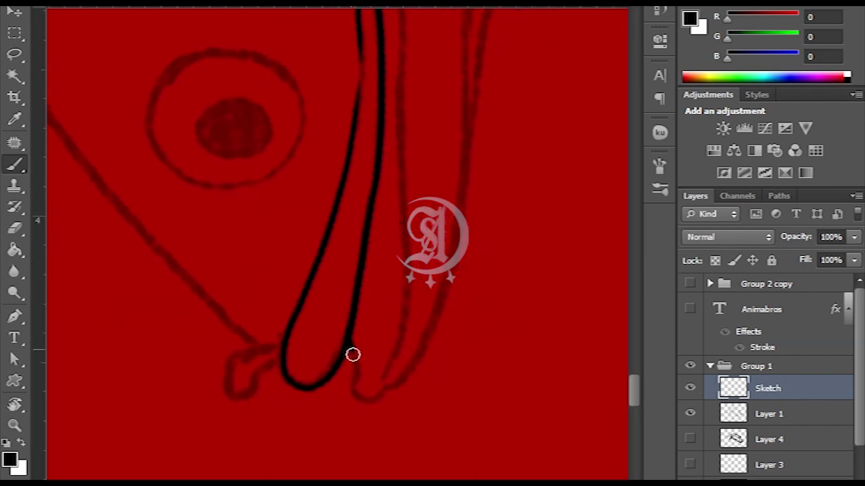
left_click_drag(397, 278, 394, 425)
left_click_drag(395, 473, 393, 223)
left_click_drag(353, 110, 392, 223)
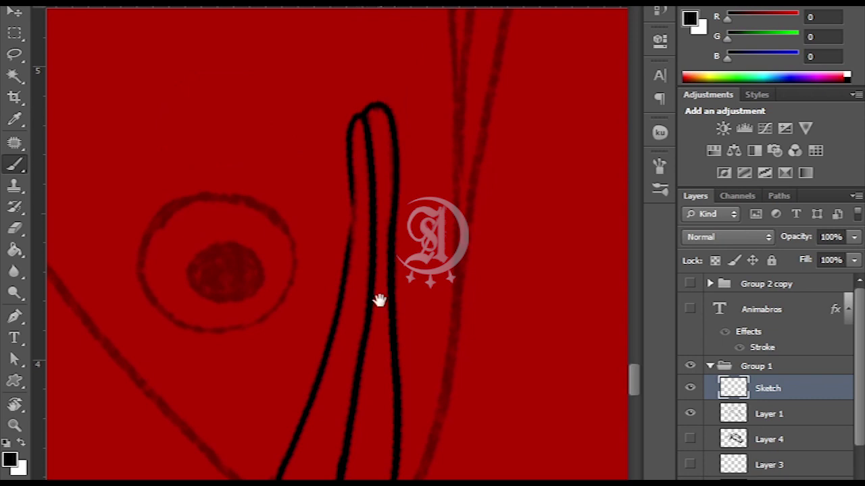
Ink the next outlines of the fish's head over the guide lines, undoing the misplaced stroke
scroll(378, 284, "down", 5)
left_click_drag(368, 378, 425, 132)
left_click_drag(425, 91, 362, 377)
mouse_move(362, 418)
left_mouse_down()
mouse_move(365, 242)
mouse_move(385, 440)
left_mouse_up()
mouse_move(385, 440)
left_mouse_down()
mouse_move(341, 155)
mouse_move(315, 423)
mouse_move(401, 334)
mouse_move(401, 411)
left_mouse_up()
mouse_move(170, 151)
left_mouse_down()
mouse_move(315, 142)
mouse_move(379, 372)
left_mouse_up()
key("ctrl+z")
Trace further head and body contours of the fish with long black brush strokes
mouse_move(373, 473)
left_mouse_down()
mouse_move(421, 396)
mouse_move(306, 111)
left_mouse_up()
mouse_move(199, 158)
left_mouse_down()
mouse_move(403, 60)
mouse_move(415, 237)
mouse_move(401, 97)
mouse_move(393, 256)
mouse_move(432, 81)
left_mouse_up()
mouse_move(462, 128)
left_mouse_down()
mouse_move(439, 313)
mouse_move(427, 204)
mouse_move(270, 419)
left_mouse_up()
mouse_move(270, 419)
left_mouse_down()
mouse_move(372, 237)
mouse_move(364, 409)
left_mouse_up()
mouse_move(365, 408)
left_mouse_down()
mouse_move(405, 290)
mouse_move(378, 172)
left_mouse_up()
mouse_move(378, 172)
left_mouse_down()
mouse_move(305, 330)
mouse_move(300, 233)
left_mouse_up()
mouse_move(301, 233)
left_mouse_down()
mouse_move(323, 442)
mouse_move(307, 162)
left_mouse_up()
left_click_drag(303, 272, 372, 94)
mouse_move(351, 284)
left_mouse_down()
mouse_move(386, 253)
mouse_move(344, 144)
mouse_move(335, 74)
left_mouse_up()
mouse_move(291, 346)
left_mouse_down()
mouse_move(304, 43)
mouse_move(270, 405)
mouse_move(356, 54)
mouse_move(338, 362)
mouse_move(328, 151)
mouse_move(376, 20)
mouse_move(325, 237)
left_mouse_up()
Choose a tip for the Eraser, and return to the Brush to trace more of the fish's contours
key("e")
right_click(165, 145)
left_click(164, 145)
key("b")
mouse_move(260, 464)
left_mouse_down()
mouse_move(369, 85)
mouse_move(394, 291)
left_mouse_up()
mouse_move(307, 343)
left_mouse_down()
mouse_move(340, 245)
mouse_move(381, 251)
mouse_move(303, 303)
mouse_move(340, 201)
mouse_move(253, 82)
left_mouse_up()
Hide the interface panels and ink the rays of the pectoral fin from its outer edge to its base
key("Tab")
mouse_move(439, 139)
left_mouse_down()
mouse_move(318, 108)
mouse_move(345, 432)
mouse_move(422, 115)
left_mouse_up()
left_click_drag(503, 47, 502, 156)
key("ctrl+z")
mouse_move(506, 48)
left_mouse_down()
mouse_move(414, 382)
mouse_move(478, 174)
mouse_move(459, 143)
left_mouse_up()
mouse_move(472, 196)
left_mouse_down()
mouse_move(454, 283)
mouse_move(437, 123)
mouse_move(417, 309)
mouse_move(445, 145)
left_mouse_up()
key("ctrl+z")
mouse_move(436, 274)
left_mouse_down()
mouse_move(438, 219)
mouse_move(371, 321)
mouse_move(433, 87)
mouse_move(433, 128)
mouse_move(368, 440)
mouse_move(459, 23)
mouse_move(386, 102)
mouse_move(406, 311)
left_mouse_up()
mouse_move(405, 310)
left_mouse_down()
mouse_move(443, 181)
mouse_move(385, 392)
mouse_move(408, 162)
mouse_move(385, 146)
mouse_move(365, 478)
mouse_move(457, 123)
mouse_move(484, 152)
mouse_move(461, 168)
mouse_move(409, 259)
mouse_move(412, 270)
mouse_move(404, 222)
mouse_move(472, 20)
mouse_move(387, 433)
mouse_move(417, 135)
mouse_move(389, 154)
mouse_move(358, 461)
mouse_move(351, 66)
mouse_move(363, 410)
mouse_move(345, 280)
left_mouse_up()
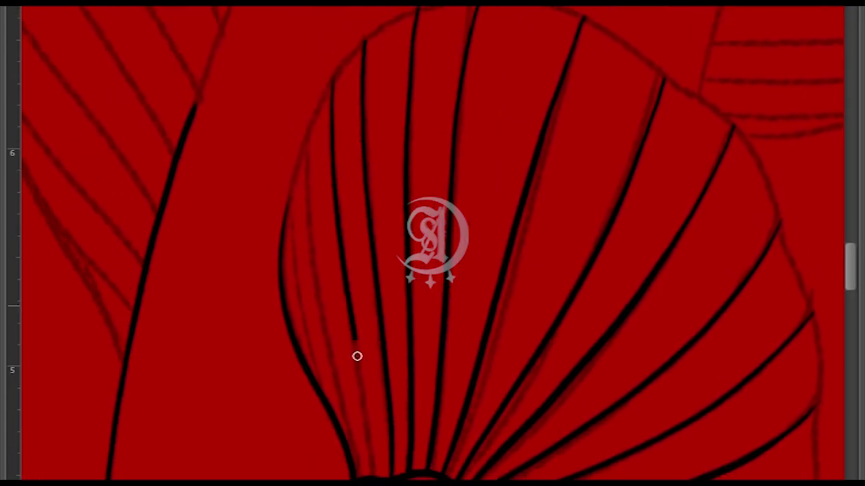
left_click_drag(356, 372, 393, 428)
Ink the front edge of the dorsal fin and its first rays down to the back line
mouse_move(322, 244)
left_mouse_down()
mouse_move(315, 272)
mouse_move(403, 95)
mouse_move(411, 391)
mouse_move(465, 181)
mouse_move(411, 278)
mouse_move(429, 384)
mouse_move(442, 96)
mouse_move(448, 158)
mouse_move(430, 279)
mouse_move(371, 259)
mouse_move(411, 308)
mouse_move(385, 142)
mouse_move(467, 372)
mouse_move(409, 206)
mouse_move(422, 74)
mouse_move(400, 183)
mouse_move(386, 114)
mouse_move(377, 287)
mouse_move(456, 146)
mouse_move(425, 139)
mouse_move(401, 303)
mouse_move(457, 303)
mouse_move(492, 178)
mouse_move(527, 160)
mouse_move(405, 315)
mouse_move(427, 141)
mouse_move(397, 130)
mouse_move(376, 349)
mouse_move(380, 314)
mouse_move(398, 423)
mouse_move(322, 247)
mouse_move(374, 108)
mouse_move(339, 248)
mouse_move(298, 241)
mouse_move(500, 223)
mouse_move(425, 88)
left_mouse_up()
mouse_move(397, 134)
left_mouse_down()
mouse_move(384, 123)
mouse_move(374, 283)
mouse_move(355, 386)
mouse_move(345, 100)
left_mouse_up()
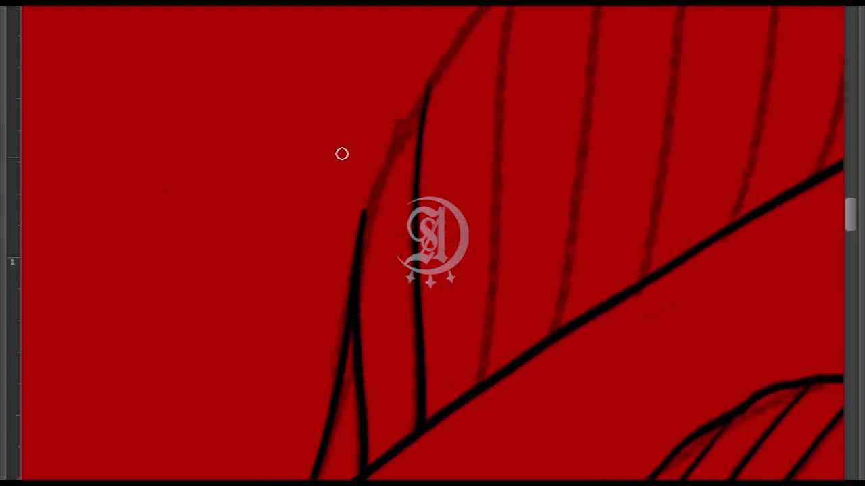
mouse_move(359, 227)
left_mouse_down()
mouse_move(415, 202)
mouse_move(469, 7)
left_mouse_up()
mouse_move(429, 305)
left_mouse_down()
mouse_move(300, 295)
mouse_move(465, 73)
left_mouse_up()
scroll(425, 246, "down", 1)
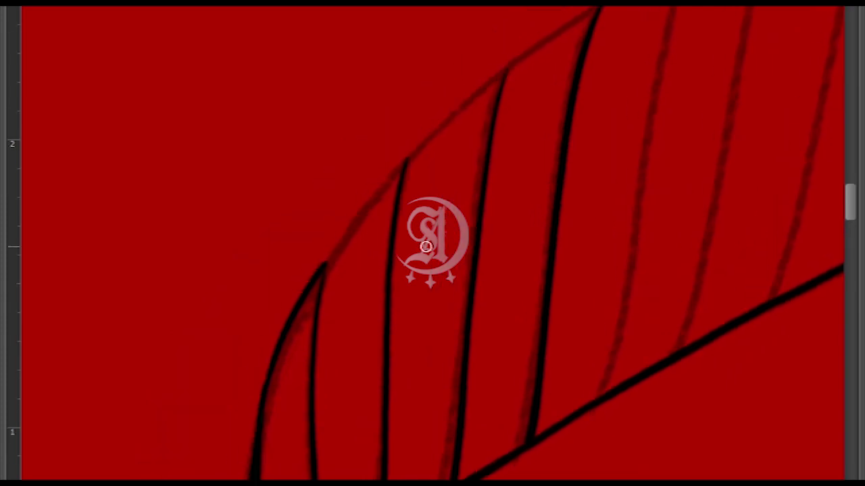
Ink the upper edge of the dorsal fin along the guide line towards the tail
key("Delete")
key("Delete")
key("Delete")
key("Delete")
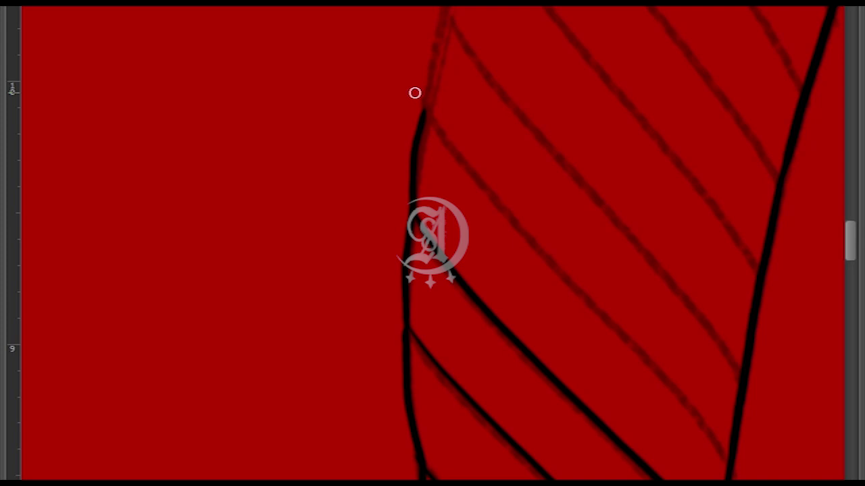
key("Delete")
key("Delete")
key("Delete")
key("Delete")
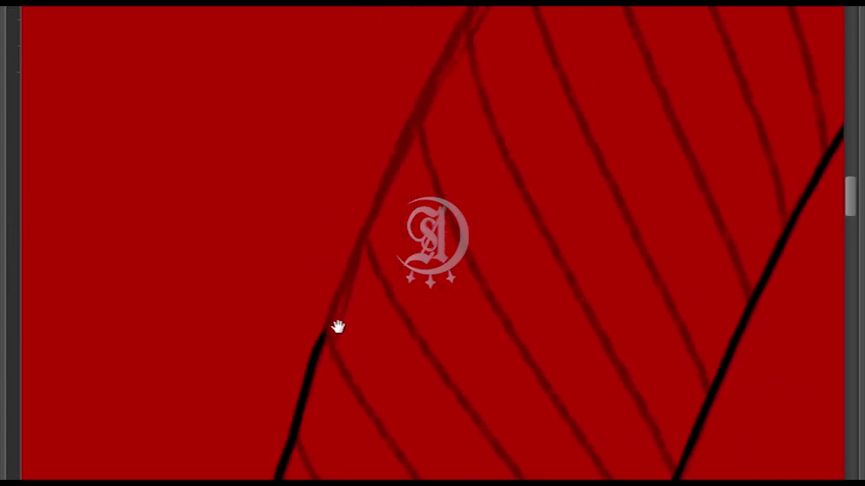
key("Delete")
key("Delete")
key("Delete")
key("Delete")
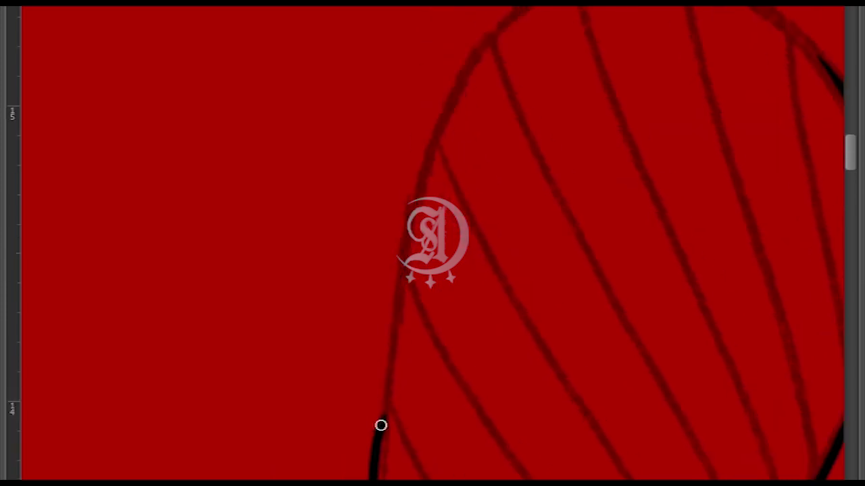
Ink the rounded rear end of the dorsal fin until its outline meets the body
key("Delete")
key("Delete")
key("Delete")
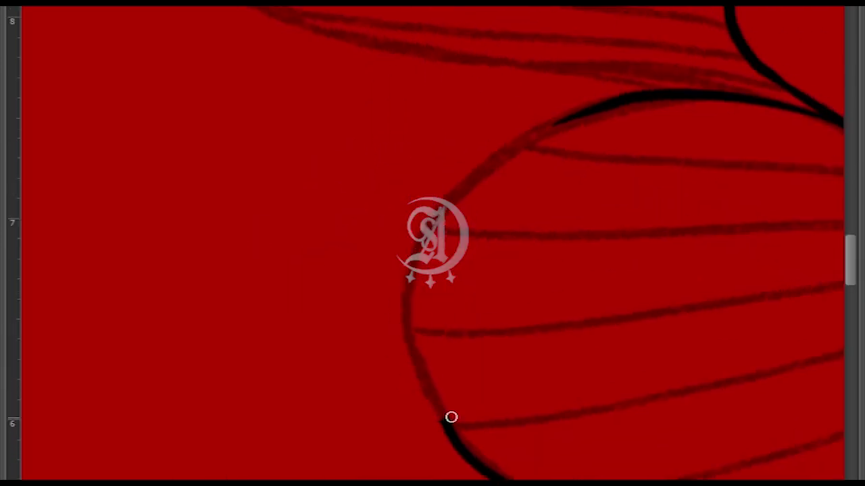
key("Delete")
key("Delete")
key("Delete")
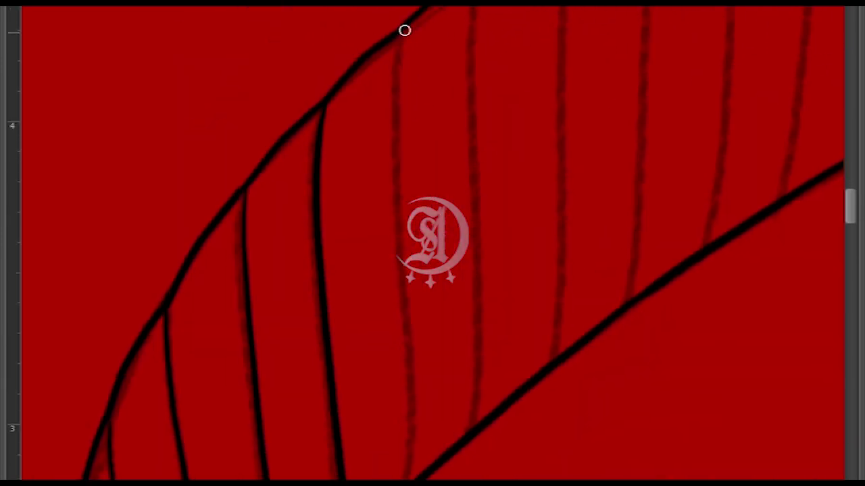
Ink the next rays in the front half of the dorsal fin, undoing and redrawing inaccurate strokes
left_click_drag(402, 31, 411, 476)
key("Delete")
left_click_drag(436, 16, 433, 476)
key("Delete")
key("ctrl+z")
left_click_drag(449, 48, 426, 476)
key("Delete")
mouse_move(463, 12)
left_mouse_down()
mouse_move(432, 476)
mouse_move(447, 291)
mouse_move(424, 460)
left_mouse_up()
key("Delete")
key("ctrl+z")
key("Delete")
Ink the rays across the middle of the dorsal fin between its upper edge and the back line
left_click_drag(520, 8, 466, 236)
key("Delete")
key("Delete")
mouse_move(450, 8)
left_mouse_down()
mouse_move(428, 197)
mouse_move(437, 476)
left_mouse_up()
key("Delete")
left_click_drag(473, 40, 452, 477)
key("Delete")
left_click_drag(473, 10, 432, 476)
key("ctrl+z")
key("Delete")
left_click_drag(416, 18, 440, 462)
key("Delete")
Ink the dorsal fin rays just behind the middle, following the faint guide lines
left_click_drag(460, 9, 446, 183)
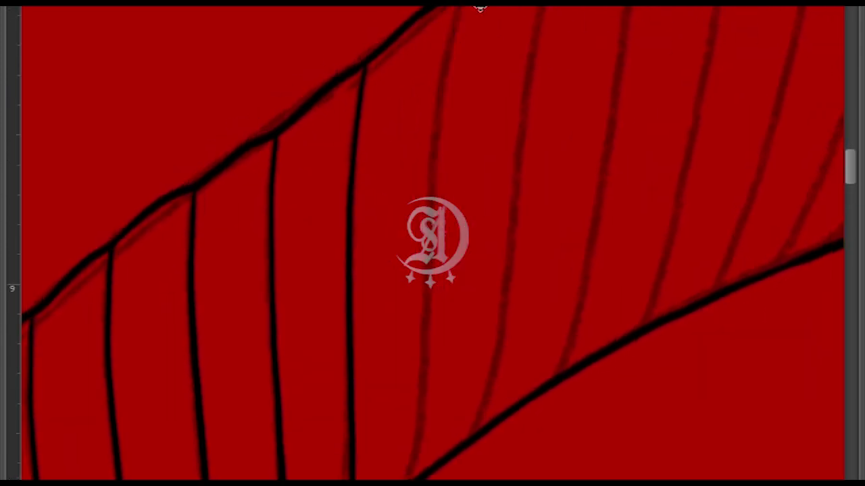
key("Delete")
left_click_drag(436, 471, 436, 355)
key("Delete")
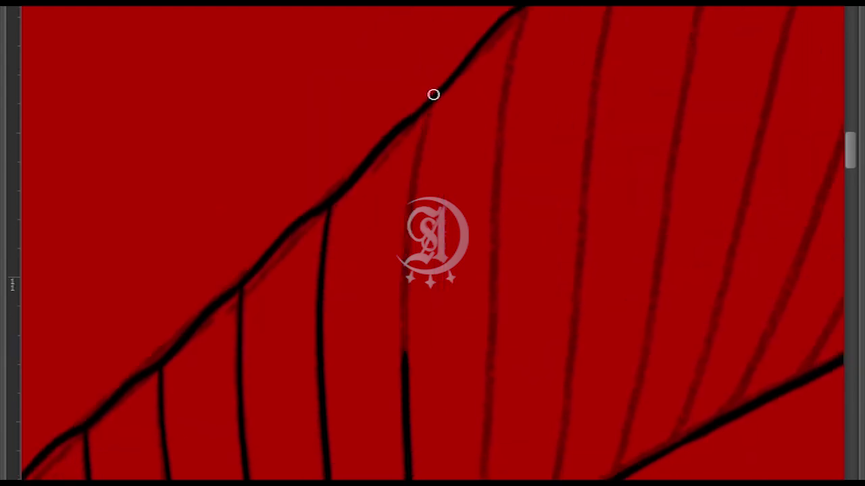
key("Delete")
key("Delete")
left_click_drag(456, 79, 442, 465)
key("Delete")
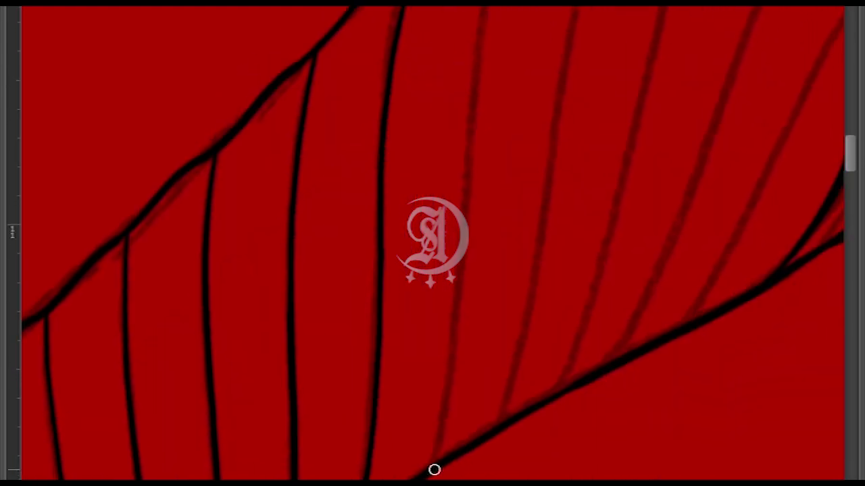
Ink the long rays leading into the rounded rear lobe of the dorsal fin
key("Delete")
mouse_move(452, 91)
left_mouse_down()
mouse_move(409, 407)
mouse_move(482, 119)
left_mouse_up()
key("Delete")
key("Delete")
left_click_drag(490, 63, 422, 346)
key("Delete")
key("Delete")
left_click_drag(413, 476, 436, 327)
key("Delete")
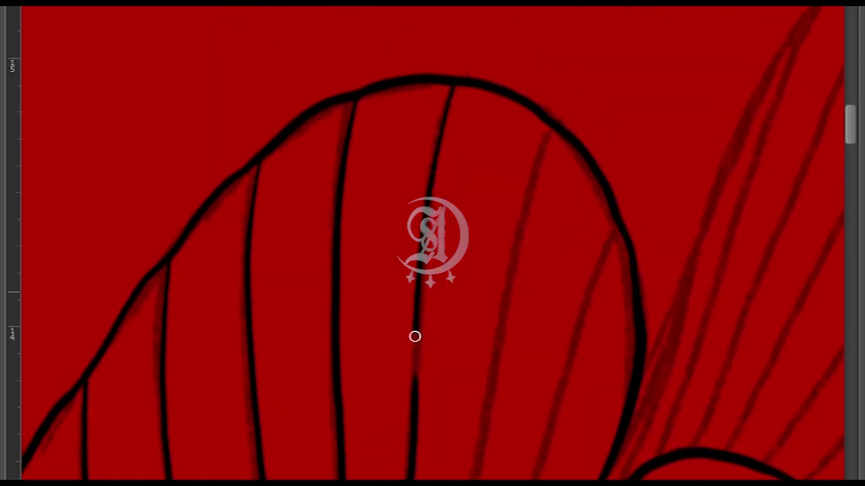
Ink the last rays in the dorsal fin's rear lobe, undoing and redrawing an inaccurate stroke
key("Delete")
key("Delete")
left_click_drag(389, 476, 480, 29)
key("ctrl+z")
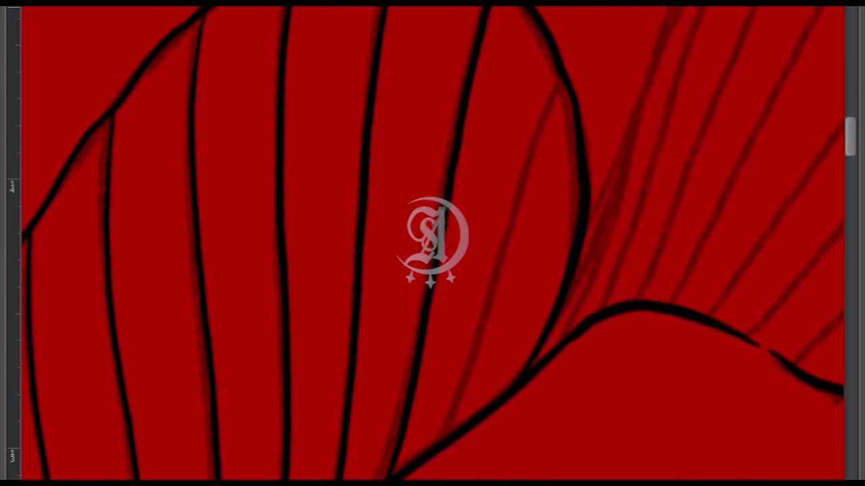
key("Delete")
left_click_drag(514, 95, 415, 421)
Ink the first rays of the tail fin on the side next to the dorsal fin
scroll(415, 421, "down", 3)
scroll(462, 198, "up", 2)
mouse_move(436, 291)
left_mouse_down()
mouse_move(386, 117)
mouse_move(363, 267)
mouse_move(344, 196)
mouse_move(299, 265)
left_mouse_up()
mouse_move(337, 435)
left_mouse_down()
mouse_move(301, 277)
mouse_move(350, 438)
left_mouse_up()
mouse_move(341, 315)
left_mouse_down()
mouse_move(383, 282)
mouse_move(341, 305)
left_mouse_up()
left_click_drag(337, 163, 368, 436)
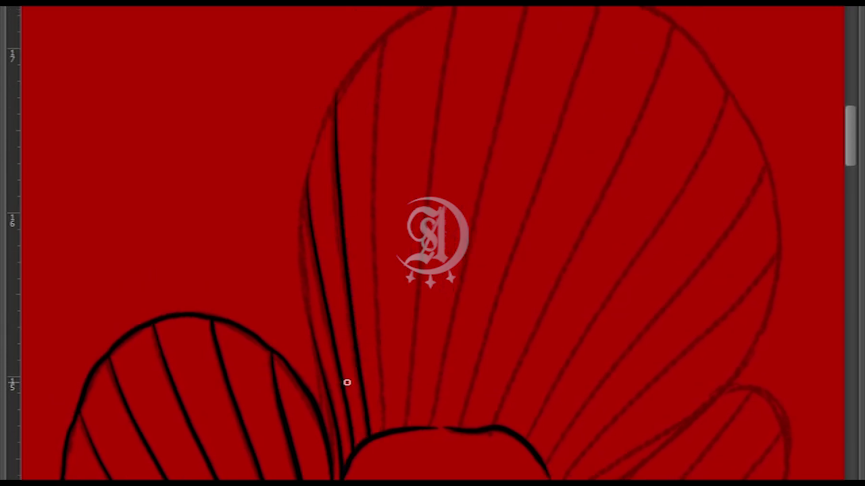
Ink the middle rays of the tail fin from its base to its rounded outer edge
scroll(387, 76, "up", 1)
mouse_move(378, 368)
left_mouse_down()
mouse_move(384, 471)
mouse_move(408, 31)
mouse_move(398, 433)
mouse_move(427, 84)
left_mouse_up()
left_click_drag(409, 468, 374, 472)
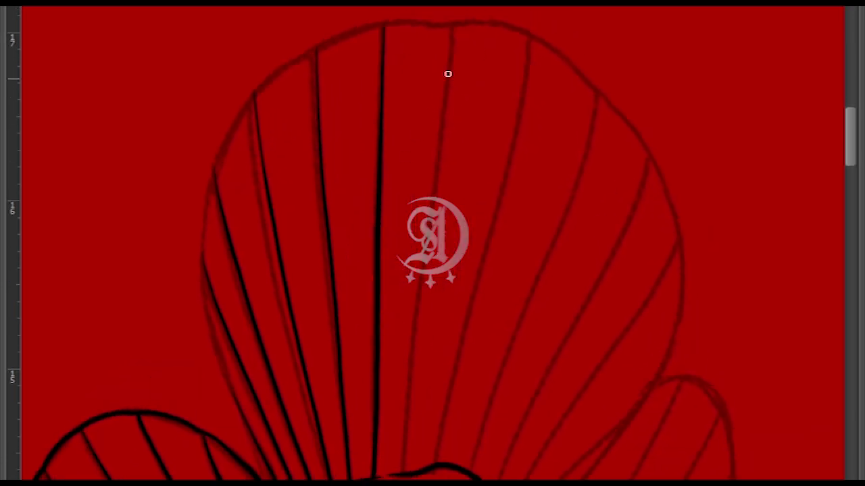
left_click_drag(418, 311, 409, 17)
mouse_move(412, 118)
left_mouse_down()
mouse_move(401, 473)
mouse_move(385, 475)
mouse_move(390, 187)
left_mouse_up()
left_click_drag(391, 472, 451, 43)
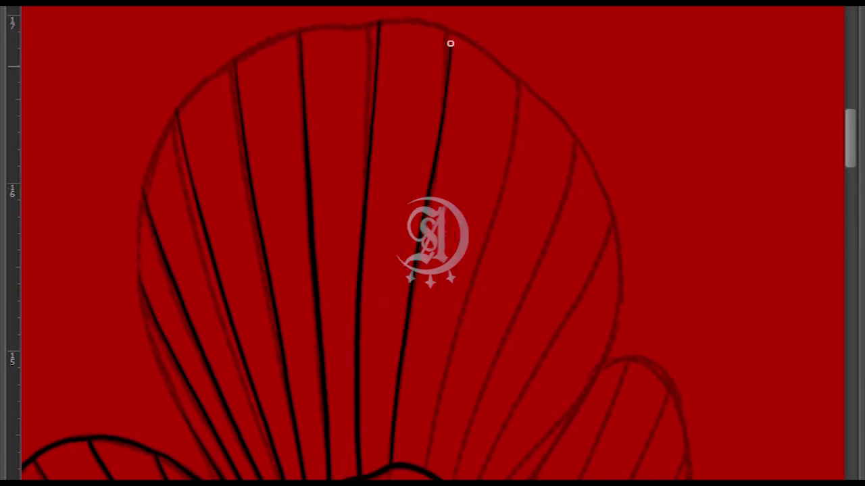
Ink the remaining lower rays of the tail fin and the lower edge beside the adjoining fin
scroll(451, 43, "down", 2)
left_click_drag(409, 336, 425, 174)
mouse_move(396, 34)
left_mouse_down()
mouse_move(383, 376)
mouse_move(420, 195)
left_mouse_up()
left_click_drag(456, 147, 432, 271)
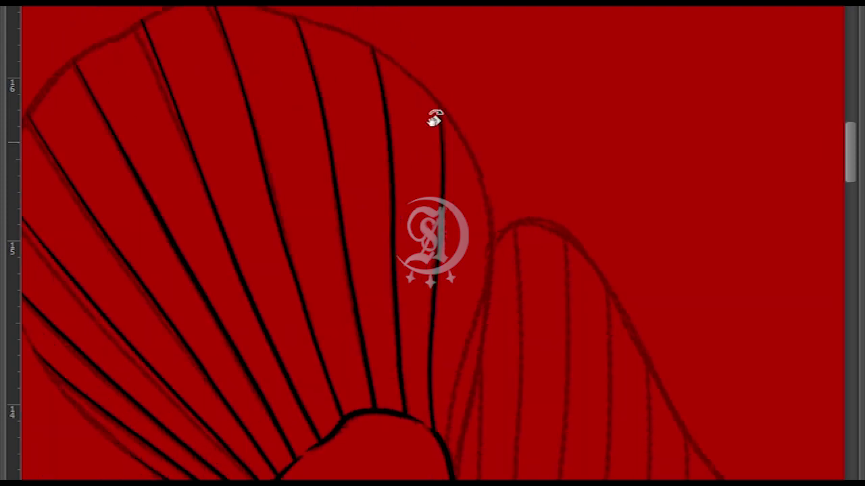
left_click_drag(453, 213, 412, 402)
mouse_move(447, 170)
left_mouse_down()
mouse_move(448, 231)
mouse_move(412, 426)
left_mouse_up()
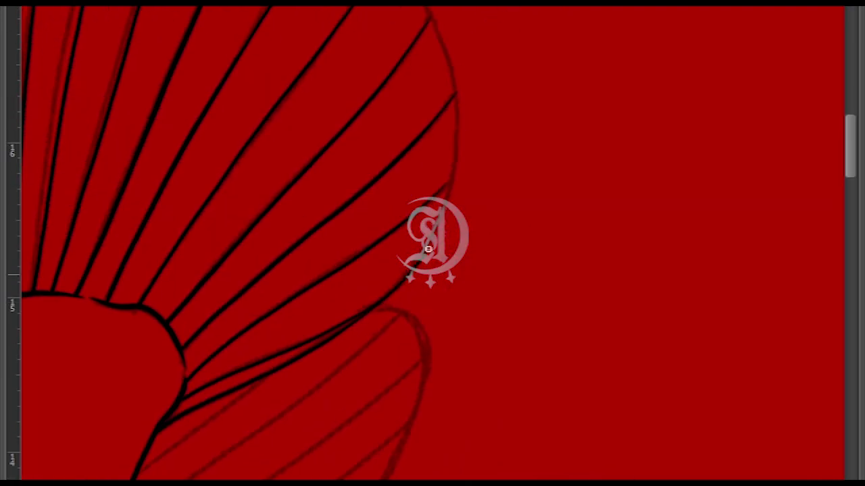
Ink the tail fin's curved outer edge, joining the ends of its rays
left_click_drag(476, 222, 479, 162)
left_click_drag(433, 305, 445, 203)
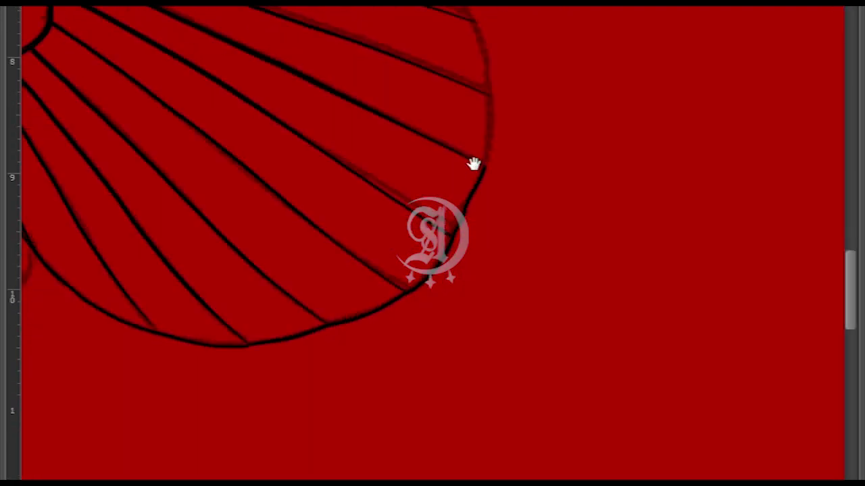
mouse_move(442, 171)
left_mouse_down()
mouse_move(399, 382)
mouse_move(457, 133)
mouse_move(412, 142)
mouse_move(372, 119)
mouse_move(415, 250)
left_mouse_up()
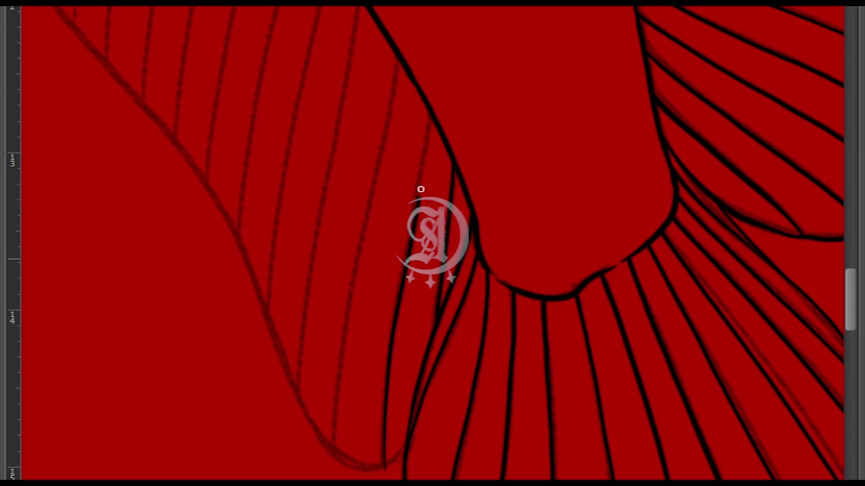
Ink the rays of the long belly fin from the tail end up to the pectoral fin
left_click_drag(383, 449, 362, 447)
left_click_drag(412, 136, 380, 440)
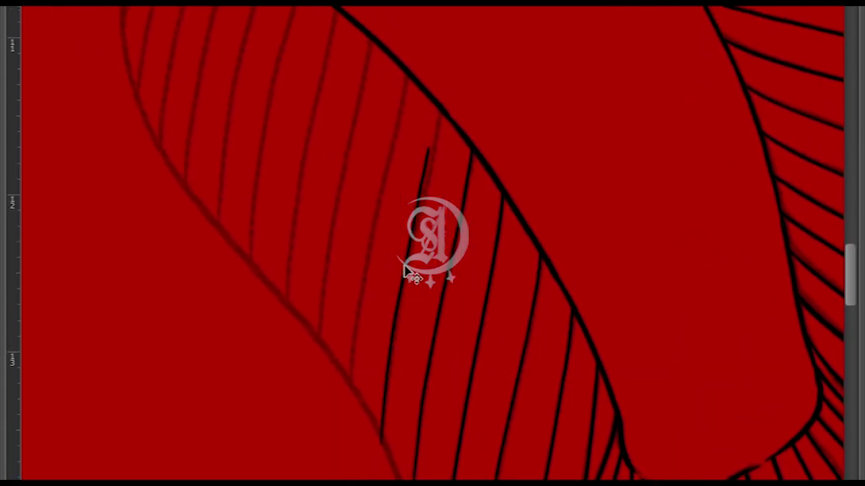
mouse_move(398, 302)
left_mouse_down()
mouse_move(377, 359)
mouse_move(409, 228)
mouse_move(368, 449)
mouse_move(376, 390)
left_mouse_up()
mouse_move(413, 217)
left_mouse_down()
mouse_move(386, 318)
mouse_move(347, 318)
left_mouse_up()
left_click_drag(348, 273, 361, 222)
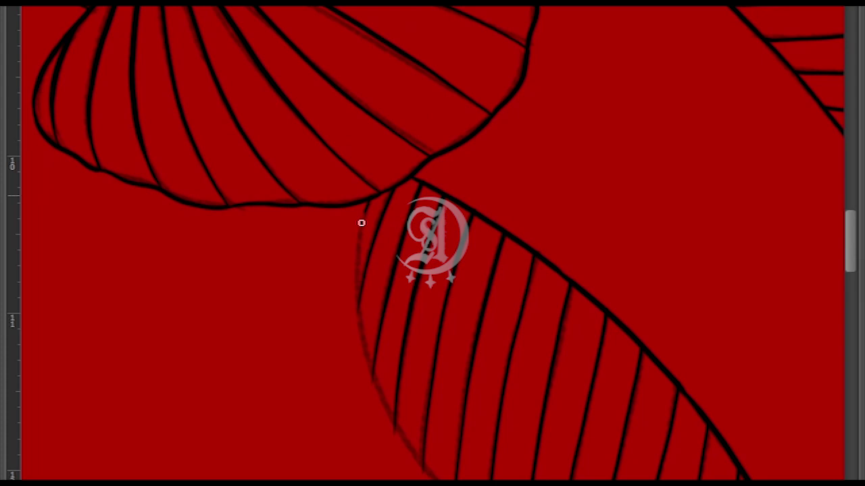
Ink the wavy outer edge of the long belly fin down to its tail end
mouse_move(371, 354)
left_mouse_down()
mouse_move(392, 175)
mouse_move(329, 323)
mouse_move(367, 125)
mouse_move(440, 130)
left_mouse_up()
left_click_drag(409, 290, 415, 230)
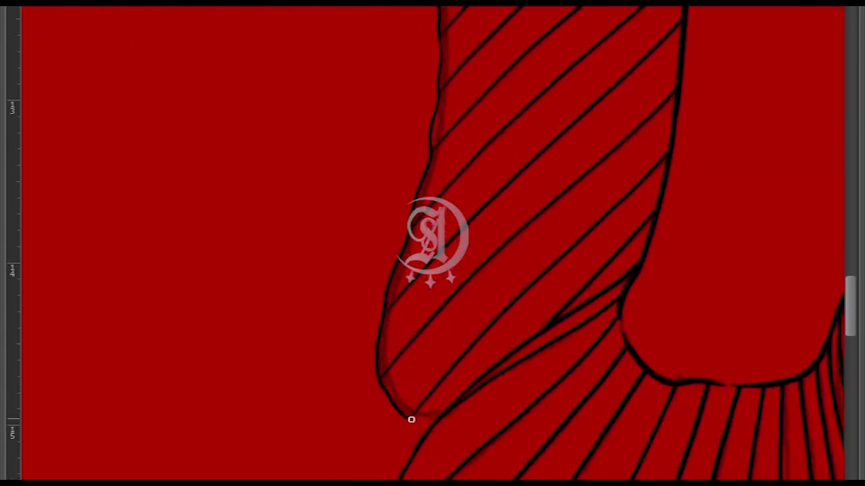
scroll(411, 420, "down", 5)
Ink the fish's eye with a solid black round pupil and a circular outline around it
scroll(531, 228, "up", 5)
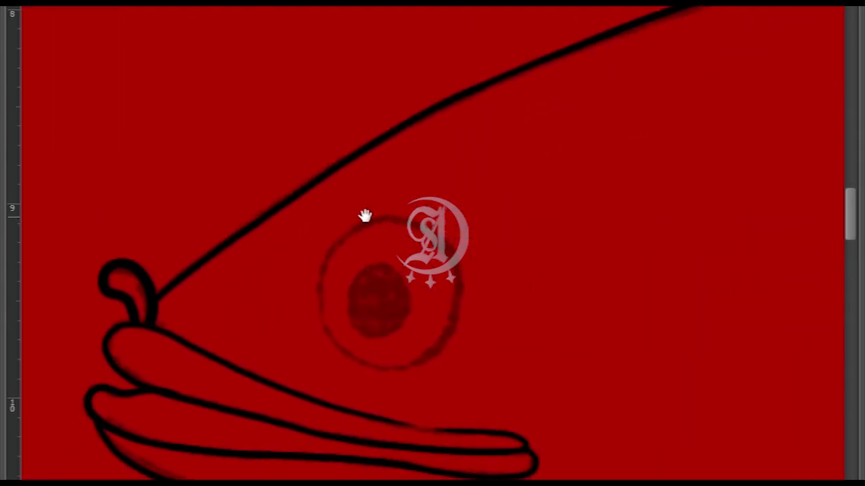
key("Tab")
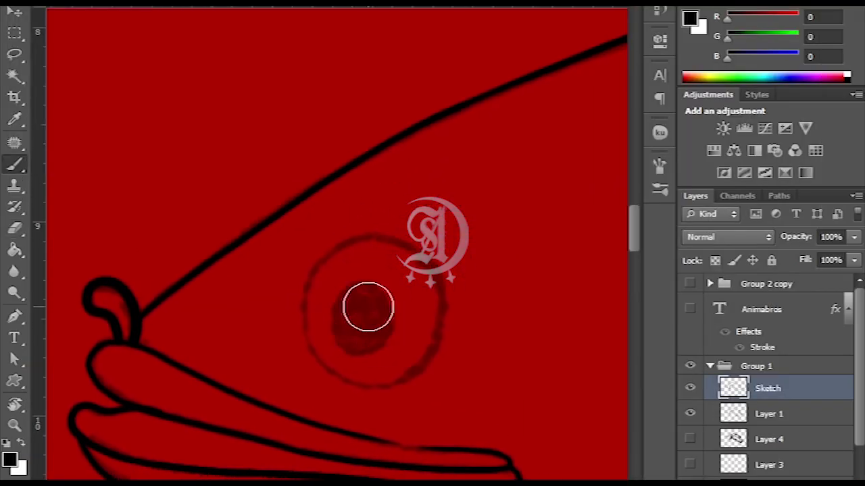
left_click(368, 307)
key("Tab")
scroll(428, 112, "down", 1)
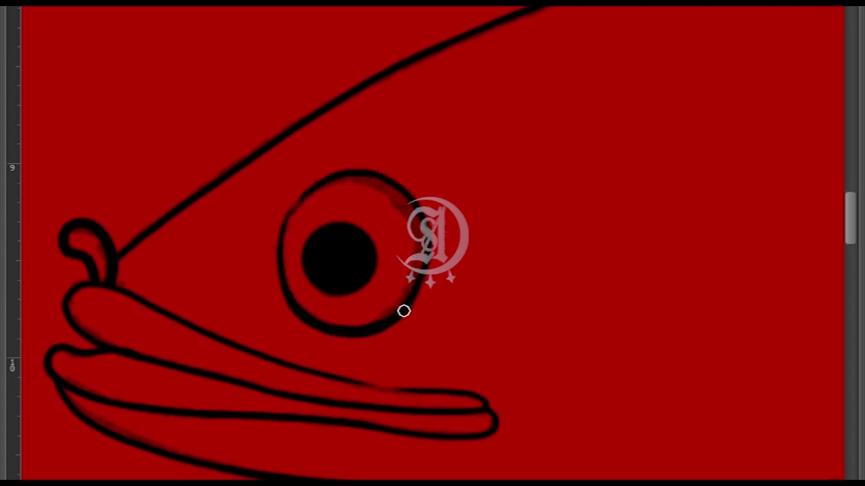
scroll(403, 310, "down", 5)
Hide the rough sketch on Layer 1 and add a new layer named Detail directly below the Sketch layer
key("Tab")
scroll(473, 299, "up", 4)
scroll(545, 281, "down", 2)
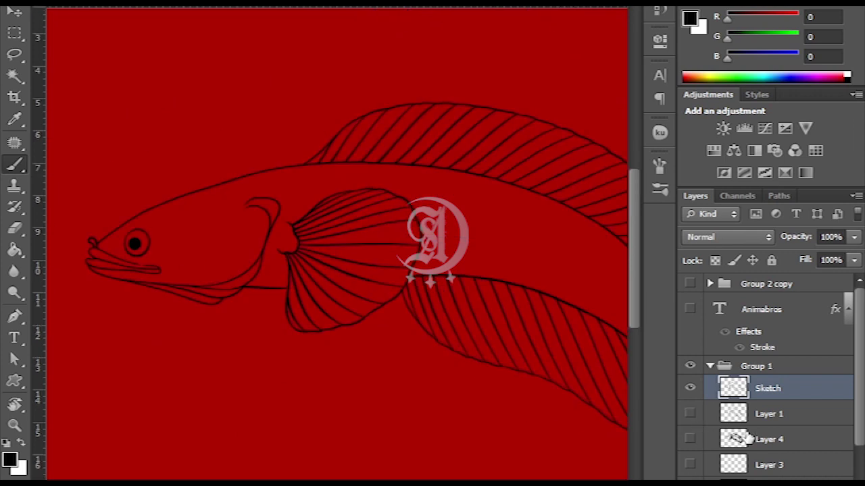
left_click_drag(746, 438, 736, 365)
key("ctrl+shift+alt+n")
double_click(765, 413)
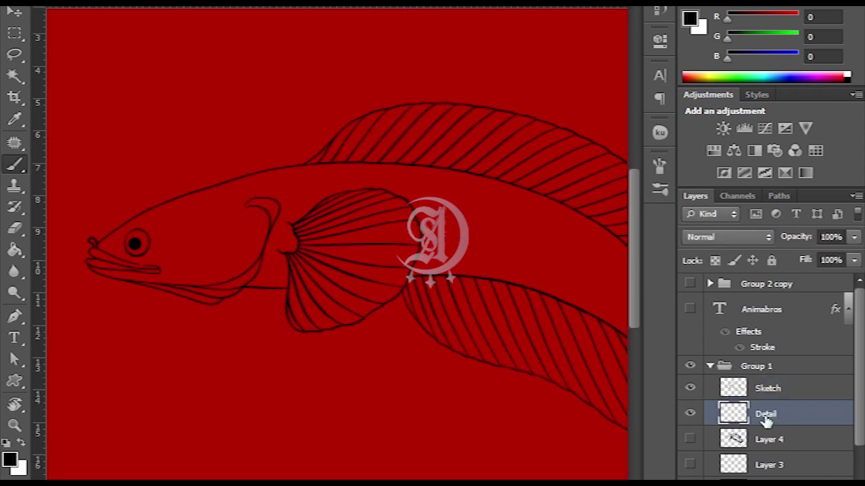
type("Detail")
key("Return")
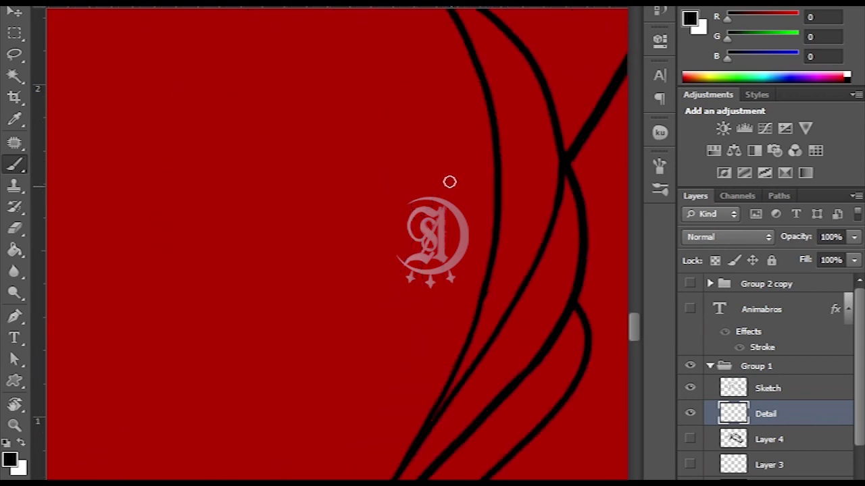
Set the Detail layer's opacity to 51% and block in shadow along the gill cover's lower folds
key("Tab")
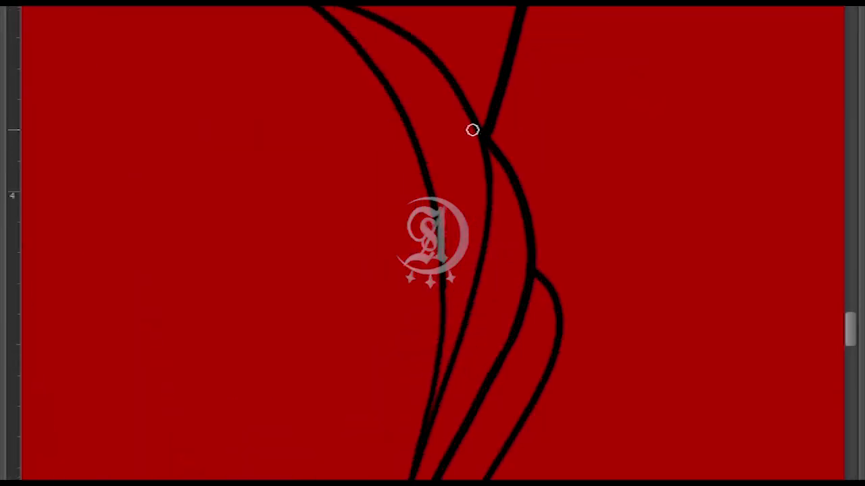
key("Tab")
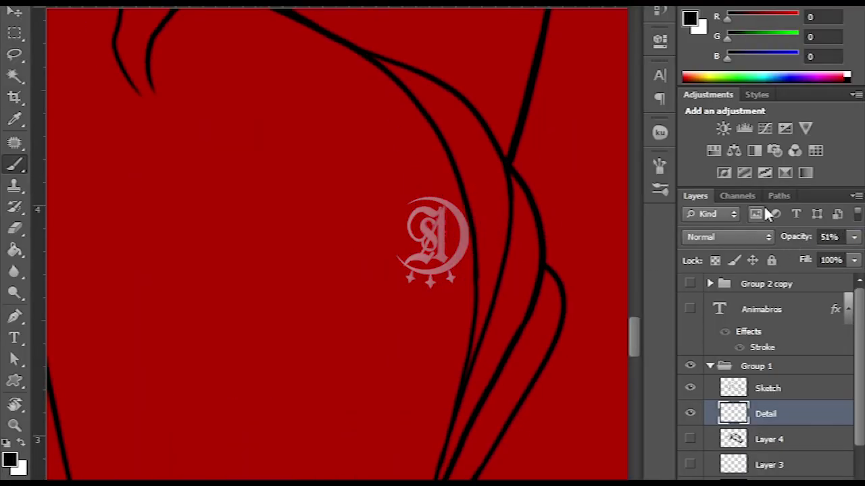
key("Tab")
mouse_move(370, 71)
left_mouse_down()
mouse_move(428, 307)
mouse_move(405, 358)
left_mouse_up()
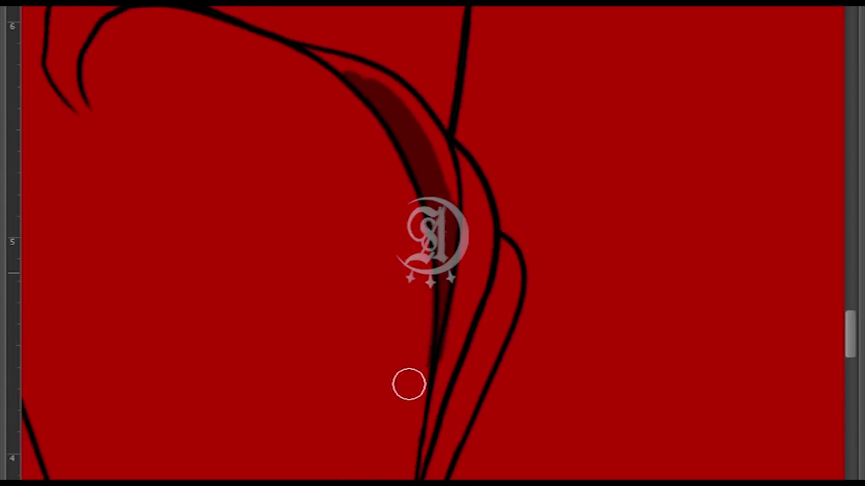
scroll(459, 164, "down", 5)
scroll(431, 340, "up", 10)
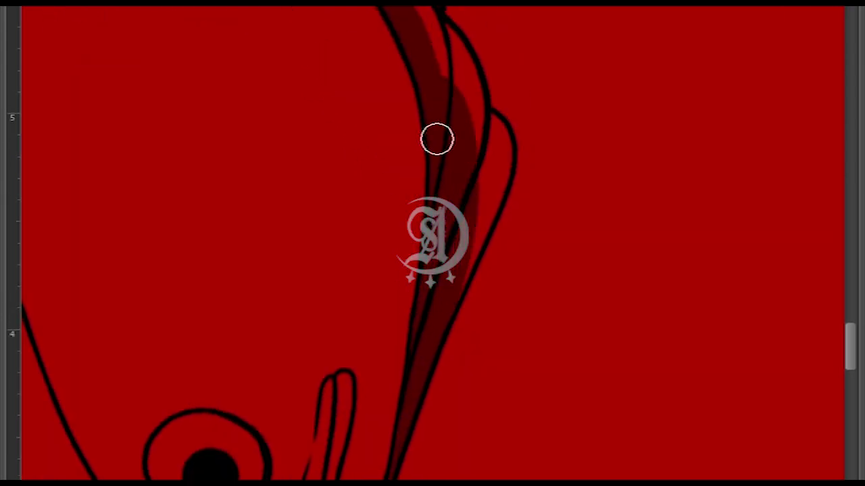
left_click_drag(384, 127, 404, 341)
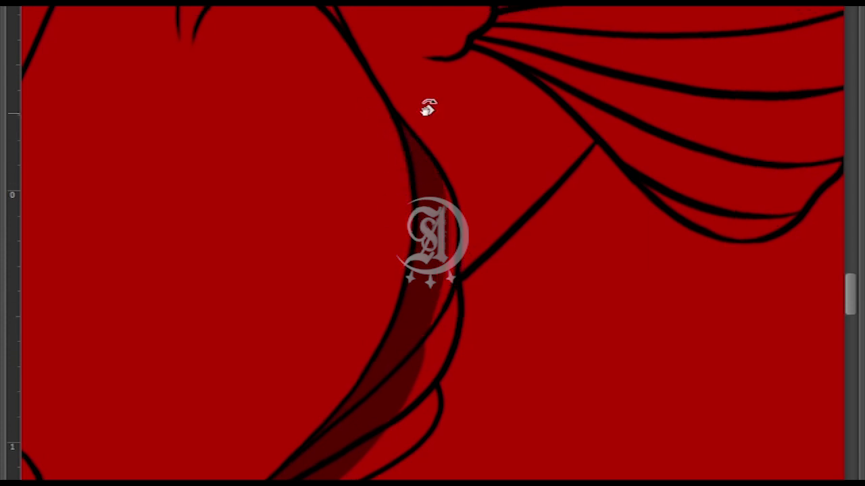
Break the shadow along the gill cover's lower folds into tapered hatch strokes
left_click_drag(428, 108, 447, 194)
mouse_move(424, 252)
left_mouse_down()
mouse_move(433, 108)
mouse_move(446, 189)
mouse_move(460, 77)
mouse_move(395, 76)
left_mouse_up()
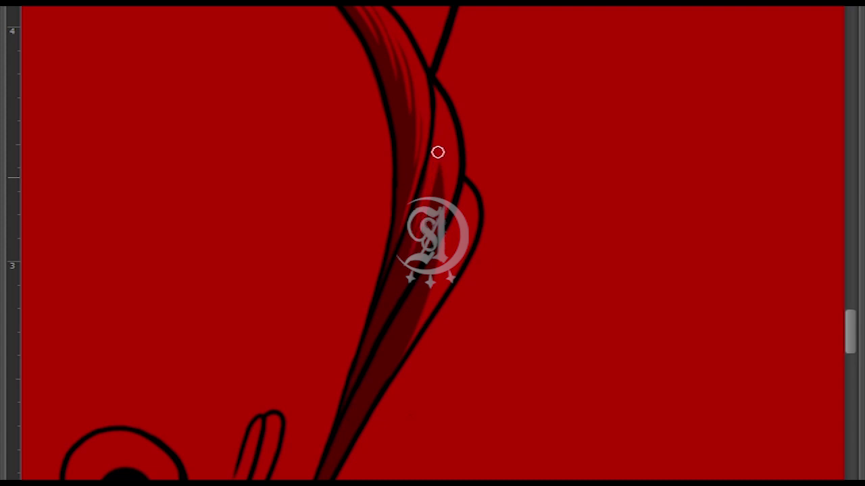
left_click_drag(441, 208, 418, 258)
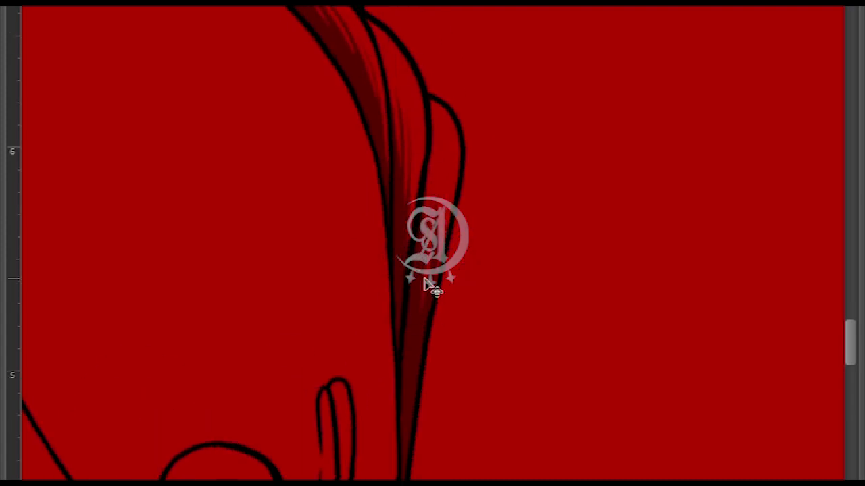
mouse_move(415, 381)
left_mouse_down()
mouse_move(406, 189)
mouse_move(353, 187)
mouse_move(468, 263)
left_mouse_up()
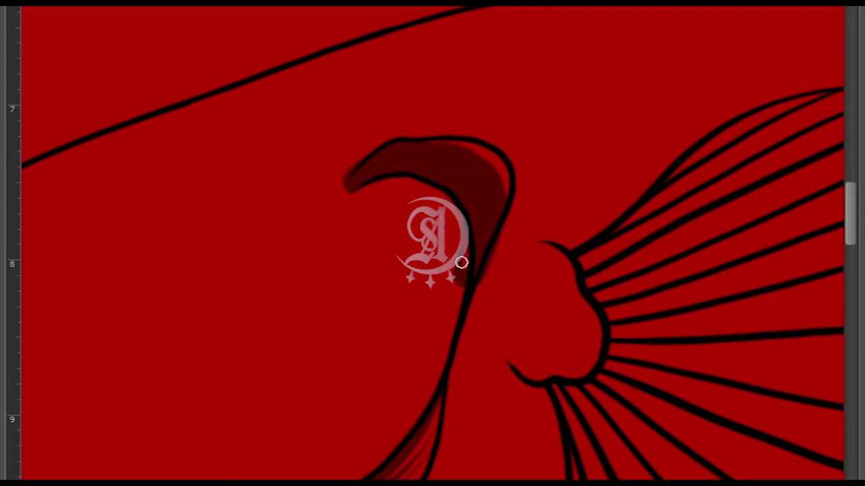
Shade the gill cover's curled upper end and feather its shadow into curved hatch strokes
mouse_move(347, 169)
left_mouse_down()
mouse_move(399, 273)
mouse_move(447, 142)
left_mouse_up()
mouse_move(448, 208)
left_mouse_down()
mouse_move(494, 122)
mouse_move(491, 200)
left_mouse_up()
left_click_drag(376, 106, 424, 270)
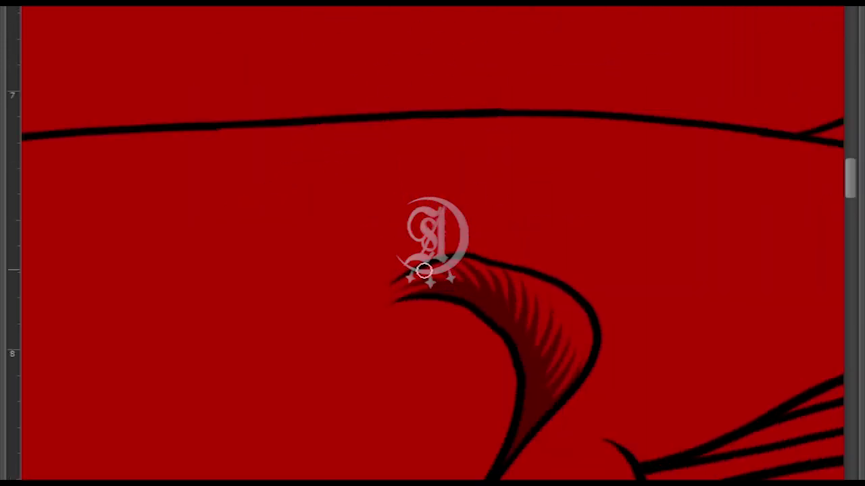
scroll(539, 243, "down", 3)
Shade the fleshy base of the pectoral fin with curved shadow strokes that follow its rounded form
scroll(409, 115, "up", 5)
mouse_move(351, 256)
left_mouse_down()
mouse_move(382, 295)
mouse_move(372, 302)
mouse_move(445, 284)
left_mouse_up()
left_click_drag(361, 308, 394, 332)
mouse_move(469, 295)
left_mouse_down()
mouse_move(355, 249)
mouse_move(372, 241)
mouse_move(389, 156)
left_mouse_up()
scroll(410, 149, "down", 1)
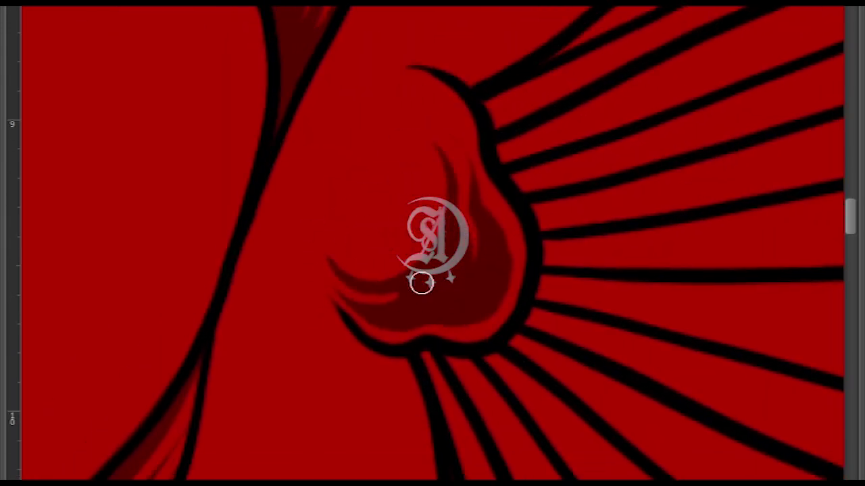
scroll(406, 235, "up", 5)
left_click_drag(409, 251, 444, 339)
Shade the fish's upper lip along the mouth line and feather the shadow into fine hatch strokes
mouse_move(462, 180)
left_mouse_down()
mouse_move(497, 72)
mouse_move(320, 296)
mouse_move(372, 149)
mouse_move(338, 340)
mouse_move(426, 60)
left_mouse_up()
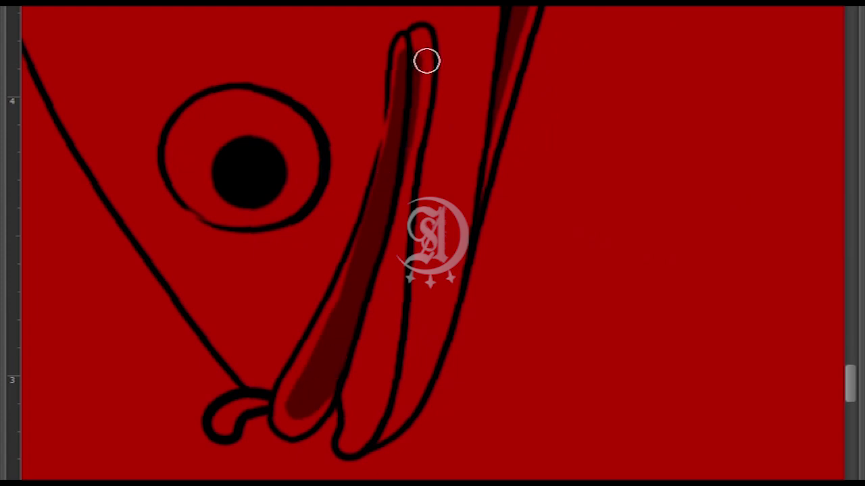
scroll(375, 203, "up", 1)
left_click_drag(375, 159, 395, 254)
mouse_move(420, 226)
left_mouse_down()
mouse_move(417, 101)
mouse_move(376, 317)
mouse_move(467, 124)
mouse_move(473, 48)
left_mouse_up()
Shade the jaw beneath the lower lip and feather the shadow's edge with hatch strokes
left_click_drag(446, 13, 417, 60)
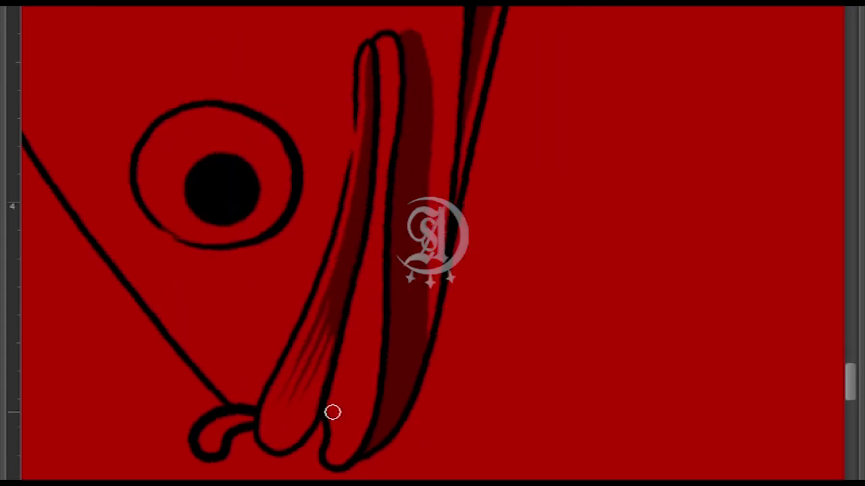
mouse_move(378, 450)
left_mouse_down()
mouse_move(394, 317)
mouse_move(390, 386)
left_mouse_up()
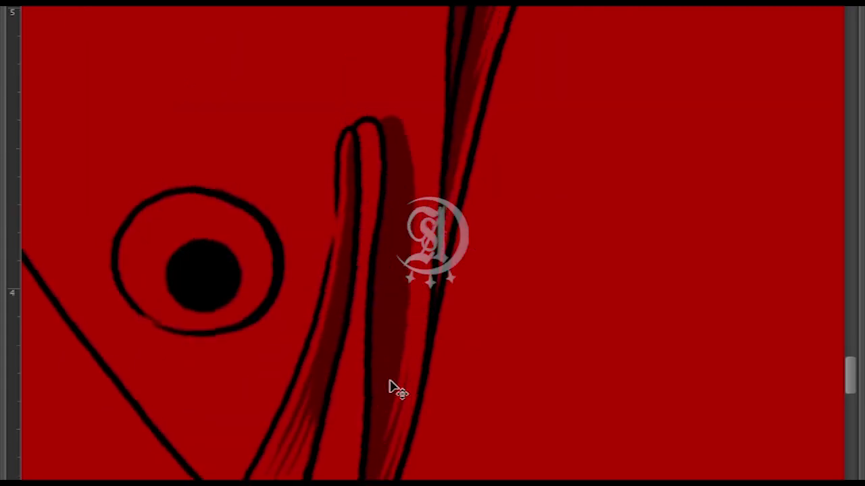
mouse_move(379, 305)
left_mouse_down()
mouse_move(399, 172)
mouse_move(527, 129)
mouse_move(549, 256)
mouse_move(417, 175)
left_mouse_up()
left_click_drag(403, 197, 340, 255)
Shade the body area between the gill cover and the pectoral fin base, hatching the shadow's upper and lower edges
left_click_drag(355, 287, 328, 311)
mouse_move(358, 348)
left_mouse_down()
mouse_move(462, 437)
mouse_move(371, 236)
mouse_move(318, 216)
left_mouse_up()
mouse_move(378, 358)
left_mouse_down()
mouse_move(323, 210)
mouse_move(399, 139)
mouse_move(402, 314)
mouse_move(324, 344)
mouse_move(358, 356)
mouse_move(407, 241)
mouse_move(452, 272)
mouse_move(383, 116)
left_mouse_up()
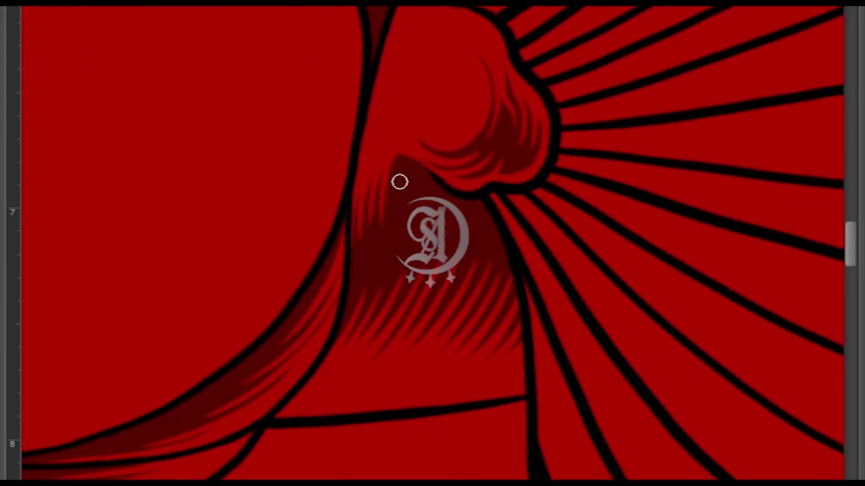
left_click_drag(403, 160, 400, 216)
left_click_drag(368, 297, 350, 225)
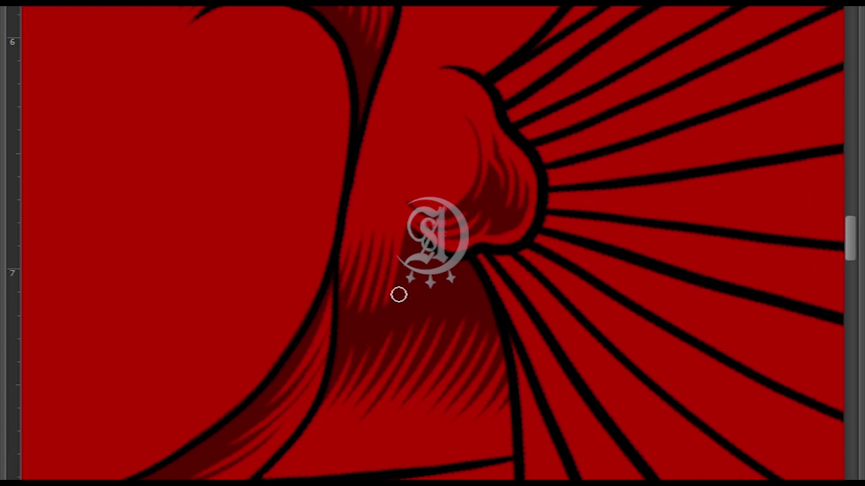
mouse_move(412, 232)
left_mouse_down()
mouse_move(402, 252)
mouse_move(450, 151)
mouse_move(424, 117)
left_mouse_up()
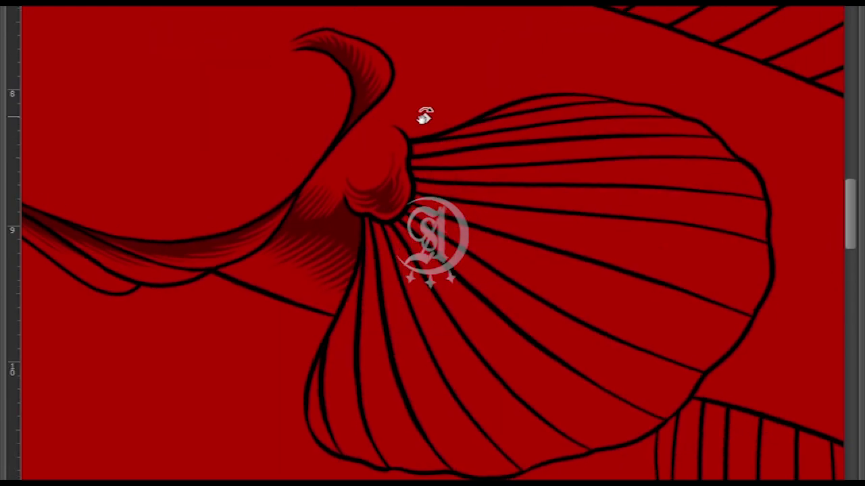
Shade the pectoral fin's first two segments nearest the belly with dark shadows along the rays and feathered hatching
scroll(405, 246, "up", 3)
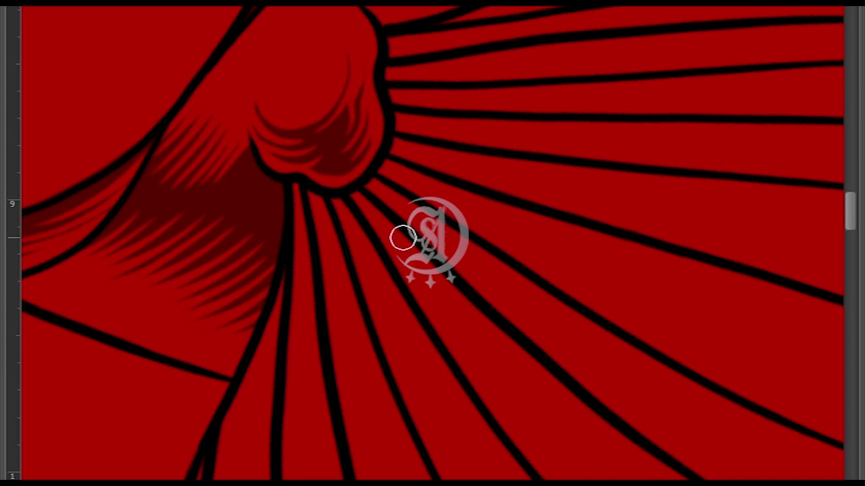
mouse_move(402, 237)
left_mouse_down()
mouse_move(399, 183)
mouse_move(353, 58)
left_mouse_up()
mouse_move(297, 316)
left_mouse_down()
mouse_move(297, 239)
mouse_move(382, 404)
left_mouse_up()
mouse_move(335, 196)
left_mouse_down()
mouse_move(324, 158)
mouse_move(311, 162)
left_mouse_up()
left_click_drag(318, 108, 297, 270)
left_click_drag(320, 149, 355, 365)
mouse_move(394, 418)
left_mouse_down()
mouse_move(300, 241)
mouse_move(308, 319)
mouse_move(297, 149)
mouse_move(317, 238)
mouse_move(311, 168)
left_mouse_up()
left_click_drag(311, 169, 344, 317)
left_click_drag(331, 189, 371, 345)
mouse_move(372, 345)
left_mouse_down()
mouse_move(339, 239)
mouse_move(385, 296)
left_mouse_up()
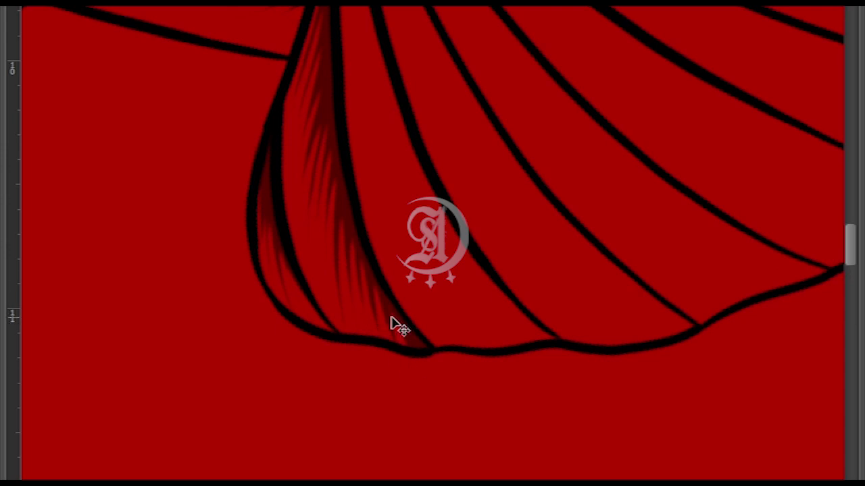
mouse_move(336, 215)
left_mouse_down()
mouse_move(307, 249)
mouse_move(357, 164)
left_mouse_up()
Block in shadow along the ray in the pectoral fin's third segment and feather it into hatch strokes
mouse_move(338, 135)
left_mouse_down()
mouse_move(381, 478)
mouse_move(318, 185)
mouse_move(381, 423)
left_mouse_up()
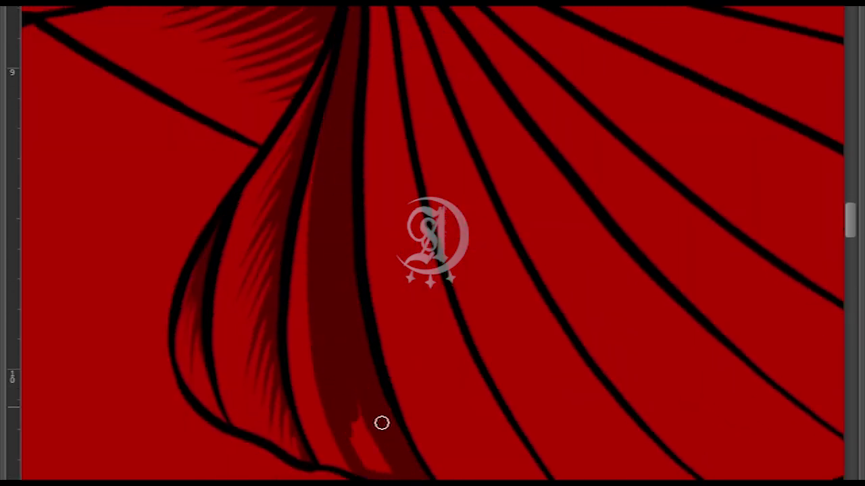
mouse_move(346, 263)
left_mouse_down()
mouse_move(358, 149)
mouse_move(323, 140)
left_mouse_up()
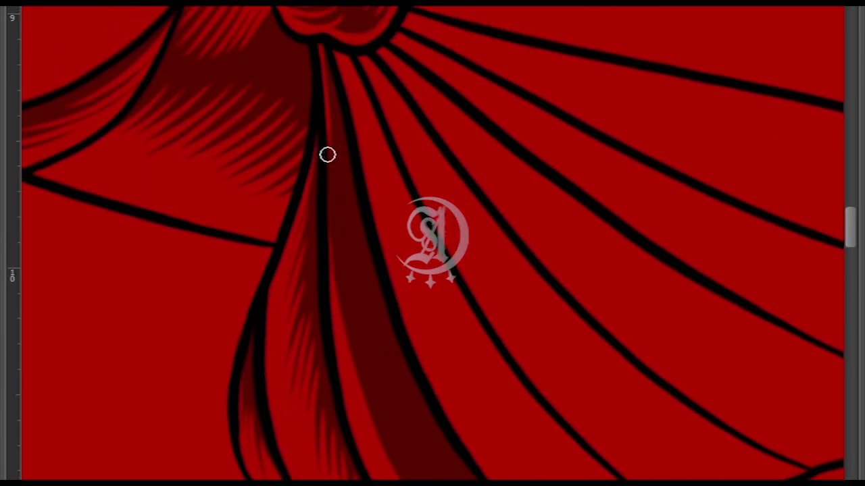
left_click_drag(337, 283, 326, 100)
mouse_move(332, 166)
left_mouse_down()
mouse_move(320, 208)
mouse_move(362, 269)
left_mouse_up()
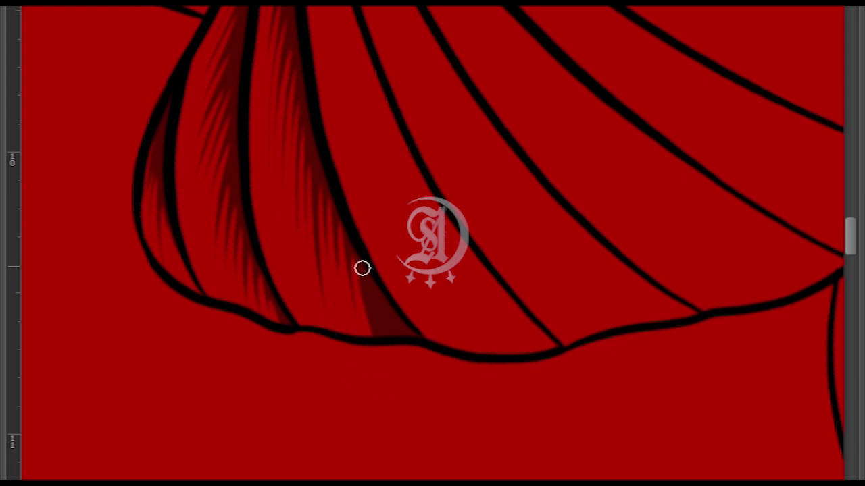
mouse_move(404, 349)
left_mouse_down()
mouse_move(358, 46)
mouse_move(357, 196)
left_mouse_up()
Shade the pectoral fin's fourth segment along its ray and cut the shadow into tapered hatching
mouse_move(373, 479)
left_mouse_down()
mouse_move(304, 295)
mouse_move(367, 412)
mouse_move(311, 410)
mouse_move(409, 126)
mouse_move(344, 143)
mouse_move(355, 104)
left_mouse_up()
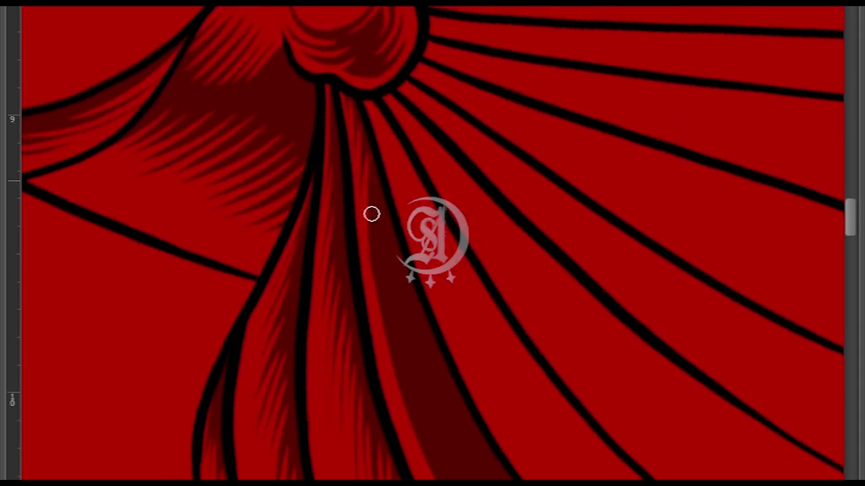
left_click_drag(371, 214, 342, 112)
left_click_drag(347, 289, 323, 128)
mouse_move(346, 283)
left_mouse_down()
mouse_move(385, 326)
mouse_move(412, 303)
mouse_move(375, 70)
left_mouse_up()
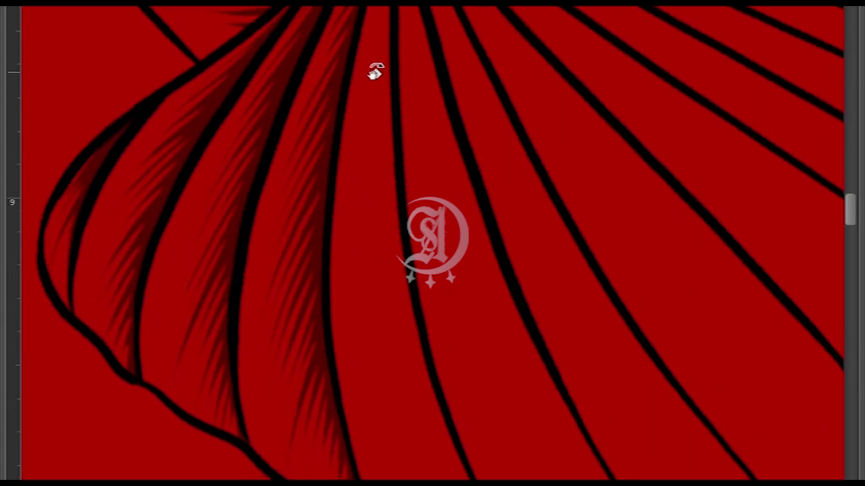
Block in shadow along the ray in the pectoral fin's fifth segment and cut its edge into tapered hatching
left_click_drag(420, 170, 378, 289)
scroll(375, 259, "down", 2)
left_click_drag(368, 281, 396, 35)
scroll(396, 34, "down", 2)
mouse_move(354, 365)
left_mouse_down()
mouse_move(356, 422)
mouse_move(367, 310)
mouse_move(360, 420)
mouse_move(335, 315)
mouse_move(345, 430)
left_mouse_up()
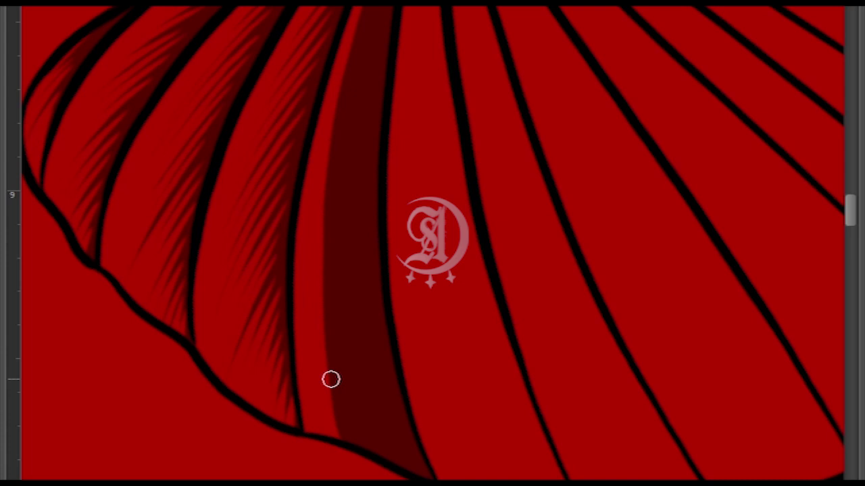
scroll(330, 379, "up", 2)
scroll(382, 130, "down", 4)
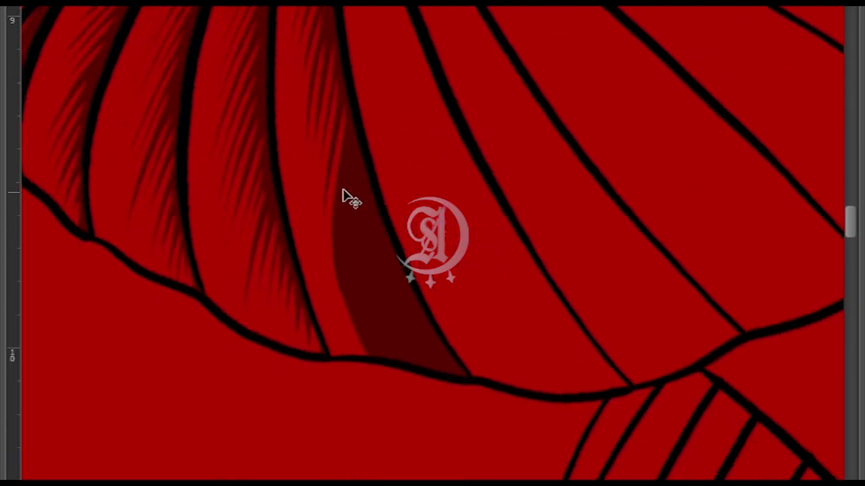
key("ctrl+z")
key("ctrl+z")
key("ctrl+z")
key("ctrl+z")
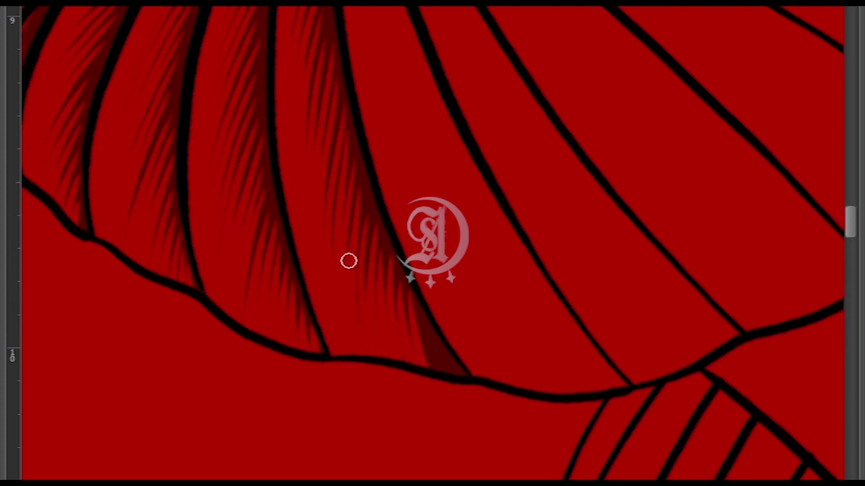
key("ctrl+z")
Shade the pectoral fin's sixth segment along its ray, feathering the shadow into hatch strokes down to the fin's edge
scroll(392, 292, "up", 5)
mouse_move(376, 100)
left_mouse_down()
mouse_move(330, 282)
mouse_move(322, 406)
mouse_move(388, 476)
mouse_move(369, 382)
mouse_move(385, 473)
left_mouse_up()
scroll(405, 115, "up", 3)
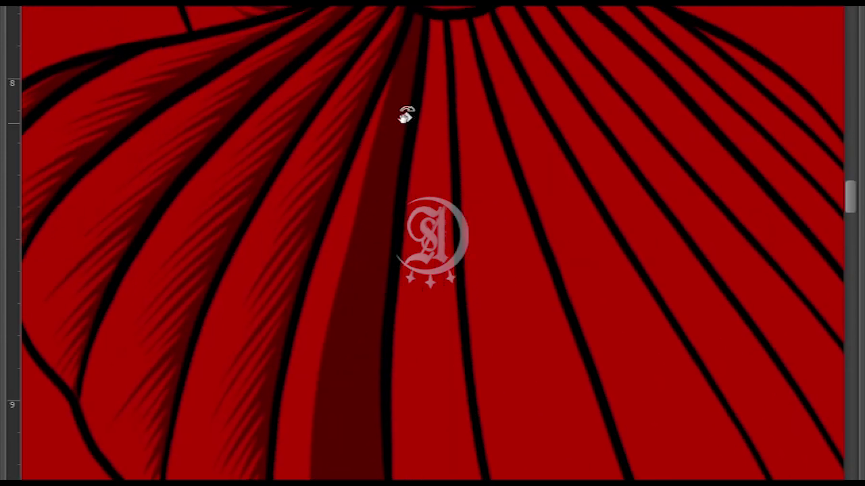
left_click_drag(405, 115, 335, 214)
left_click_drag(345, 343, 358, 93)
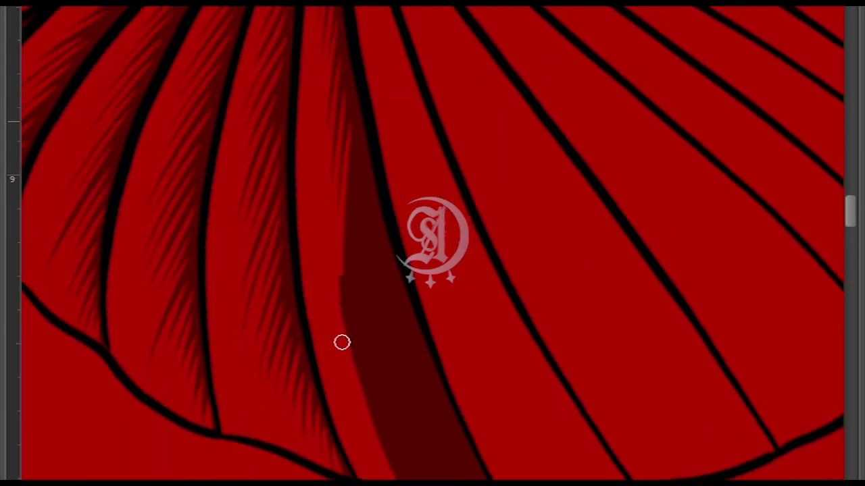
left_click_drag(341, 341, 304, 250)
key("ctrl+z")
left_click_drag(342, 270, 371, 382)
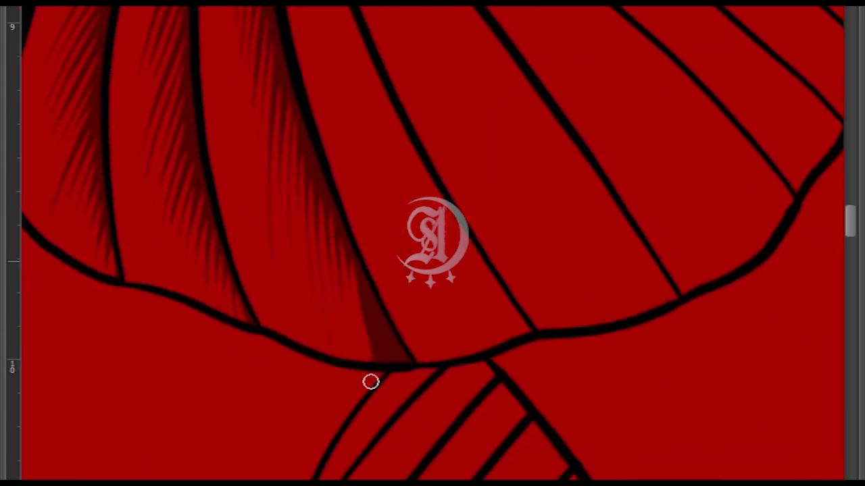
scroll(334, 343, "down", 3)
scroll(458, 91, "up", 1)
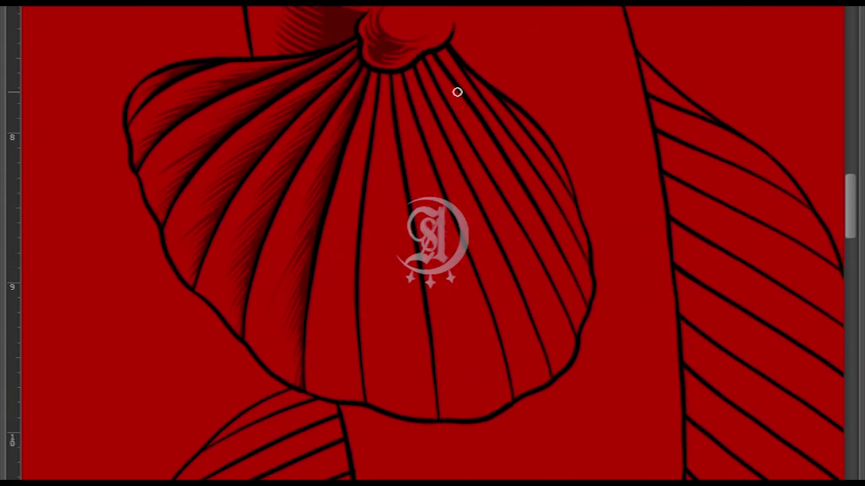
Paint a dark shadow along the ray in the pectoral fin's seventh segment and carve it into tapered hatching
scroll(416, 361, "up", 3)
scroll(416, 360, "down", 1)
mouse_move(405, 44)
left_mouse_down()
mouse_move(380, 332)
mouse_move(369, 89)
left_mouse_up()
scroll(348, 274, "up", 2)
left_click_drag(347, 274, 396, 91)
scroll(332, 137, "down", 1)
mouse_move(331, 137)
left_mouse_down()
mouse_move(329, 233)
mouse_move(339, 256)
mouse_move(339, 195)
left_mouse_up()
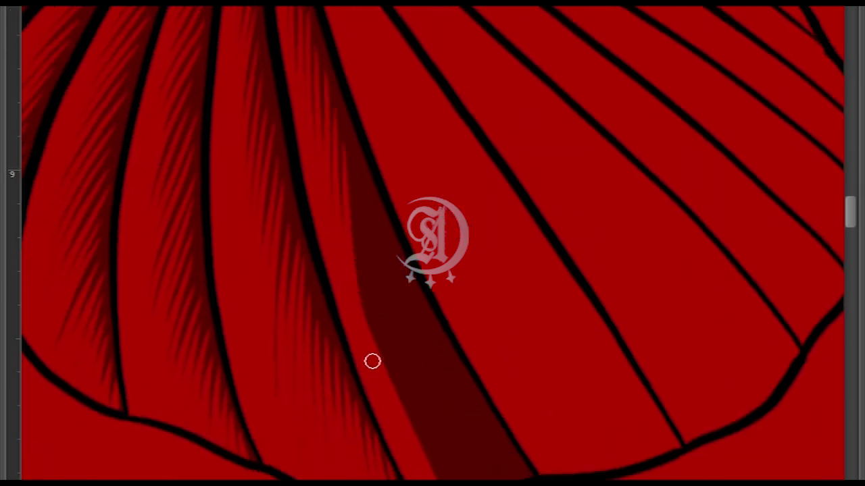
left_click_drag(372, 361, 330, 218)
key("ctrl+z")
mouse_move(437, 442)
left_mouse_down()
mouse_move(397, 315)
mouse_move(322, 395)
mouse_move(392, 258)
mouse_move(368, 417)
left_mouse_up()
Fill the ray side of the pectoral fin's eighth segment with shadow and feather it into hatch strokes
left_click_drag(390, 165, 364, 219)
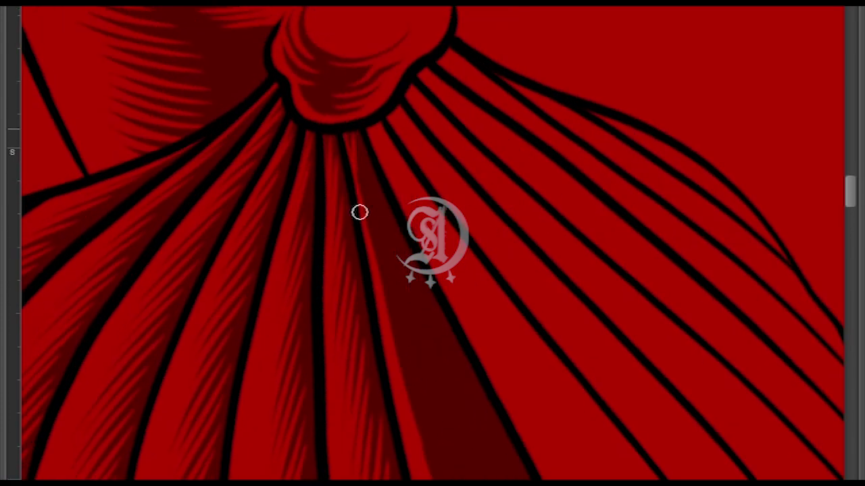
scroll(359, 212, "down", 5)
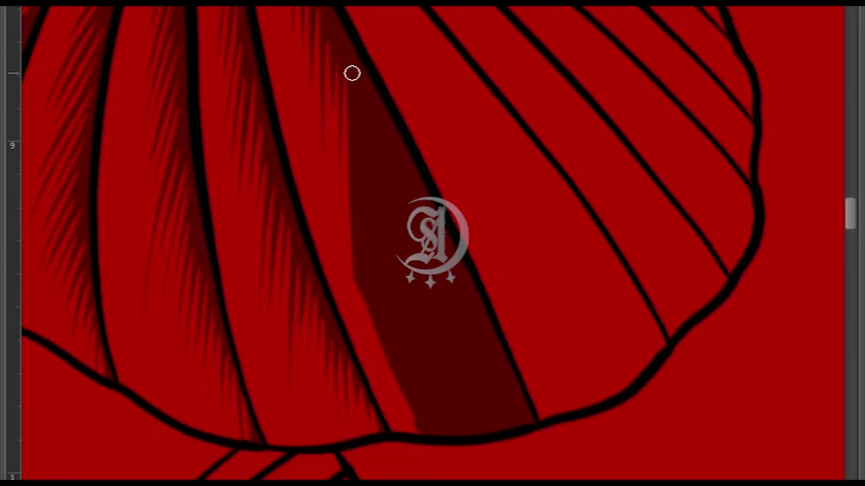
scroll(363, 288, "down", 3)
key("ctrl+z")
mouse_move(429, 397)
left_mouse_down()
mouse_move(362, 52)
mouse_move(328, 450)
left_mouse_up()
key("ctrl+y")
Shade the pectoral fin's ninth segment along its ray, hatching the shadow down to the fin base
left_click_drag(418, 143, 472, 81)
mouse_move(483, 30)
left_mouse_down()
mouse_move(417, 172)
mouse_move(413, 257)
left_mouse_up()
mouse_move(413, 257)
left_mouse_down()
mouse_move(434, 133)
mouse_move(418, 339)
mouse_move(439, 311)
left_mouse_up()
mouse_move(440, 311)
left_mouse_down()
mouse_move(479, 41)
mouse_move(328, 55)
left_mouse_up()
mouse_move(331, 148)
left_mouse_down()
mouse_move(419, 7)
mouse_move(341, 212)
mouse_move(425, 60)
mouse_move(366, 297)
mouse_move(409, 135)
mouse_move(369, 261)
left_mouse_up()
left_click_drag(378, 331, 388, 212)
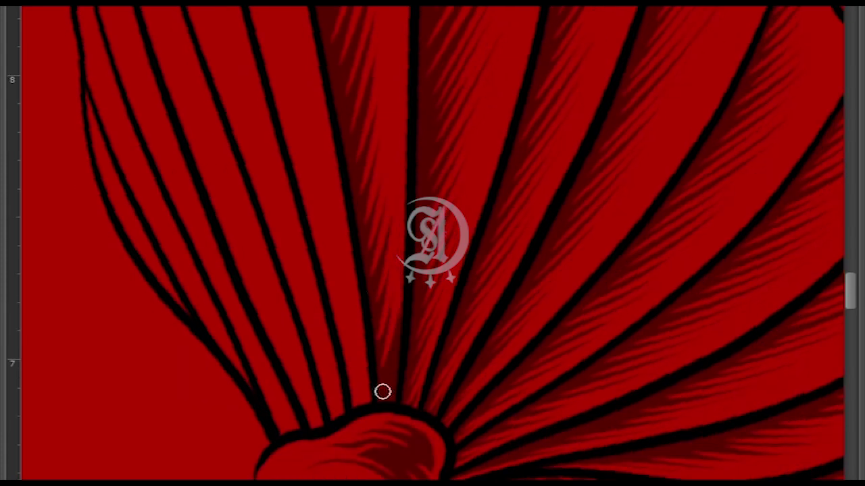
mouse_move(395, 273)
left_mouse_down()
mouse_move(377, 205)
mouse_move(359, 393)
mouse_move(381, 142)
mouse_move(444, 99)
mouse_move(404, 108)
mouse_move(437, 106)
mouse_move(384, 218)
mouse_move(381, 318)
mouse_move(409, 137)
mouse_move(387, 331)
mouse_move(418, 116)
mouse_move(439, 81)
mouse_move(398, 173)
mouse_move(396, 121)
mouse_move(381, 358)
left_mouse_up()
Block in shadow along the ray in the pectoral fin's tenth segment and cut it into slanted hatching
scroll(356, 399, "down", 5)
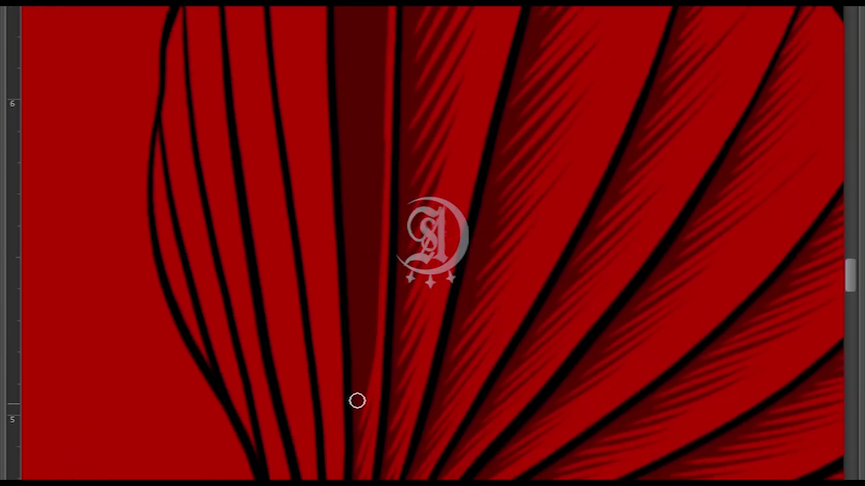
mouse_move(380, 234)
left_mouse_down()
mouse_move(347, 348)
mouse_move(369, 164)
mouse_move(332, 177)
mouse_move(338, 92)
mouse_move(354, 320)
mouse_move(319, 54)
left_mouse_up()
scroll(346, 348, "up", 3)
scroll(369, 175, "up", 2)
scroll(323, 126, "down", 3)
scroll(353, 320, "up", 3)
Shade the pectoral fin's eleventh segment with a dark shadow and hatch it from the base to the outer edge
scroll(325, 203, "down", 3)
scroll(345, 274, "down", 1)
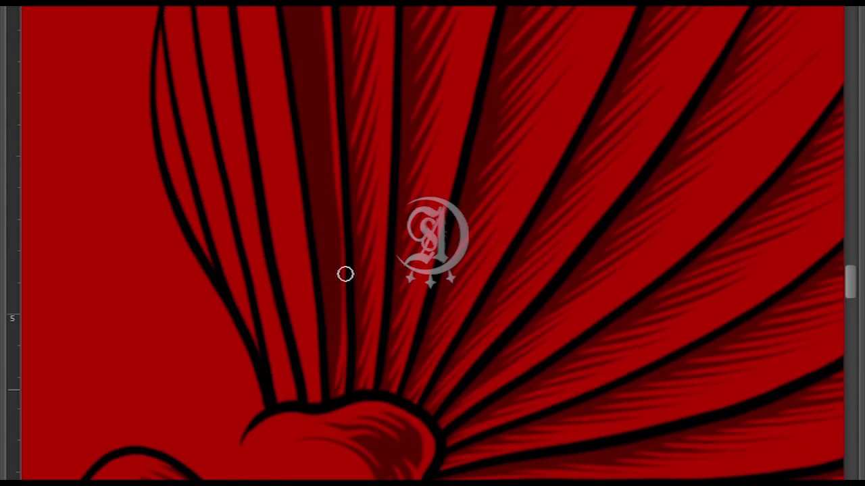
scroll(322, 339, "up", 1)
scroll(326, 305, "up", 5)
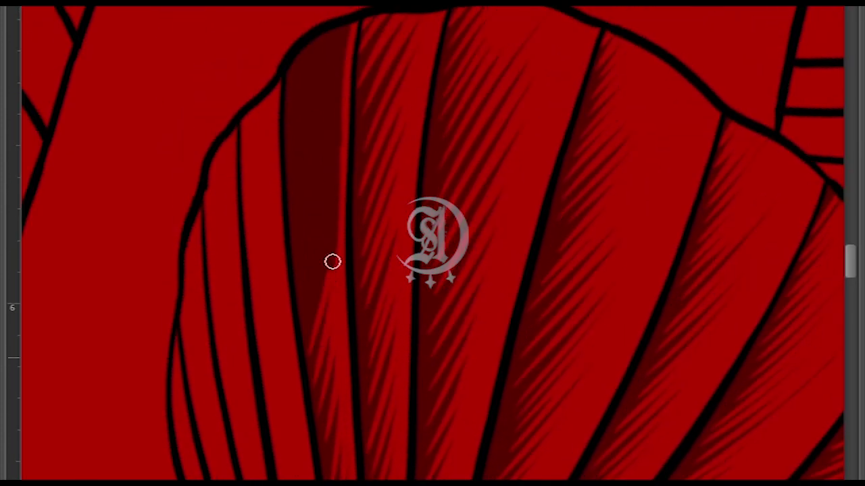
key("ctrl+z")
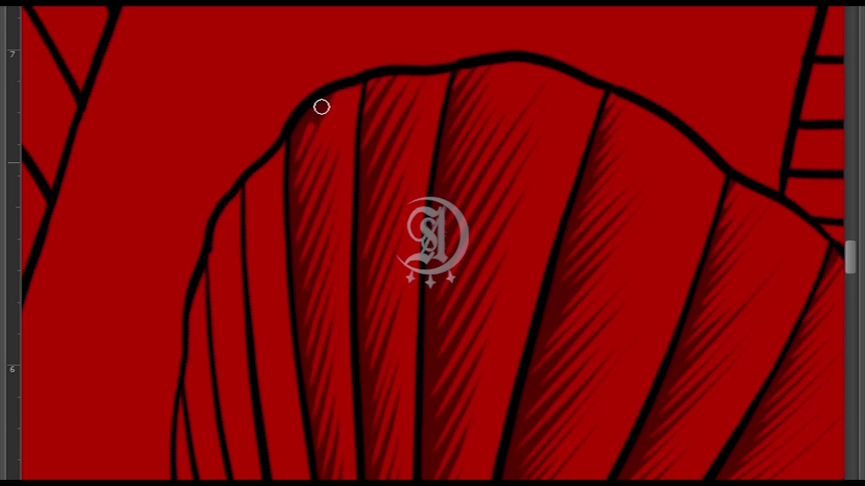
Block in shadow along the ray in the pectoral fin's narrow twelfth segment and feather it into short hatch strokes
scroll(311, 102, "down", 2)
left_click_drag(299, 96, 307, 355)
scroll(329, 286, "down", 3)
left_click_drag(328, 286, 358, 466)
scroll(359, 371, "down", 1)
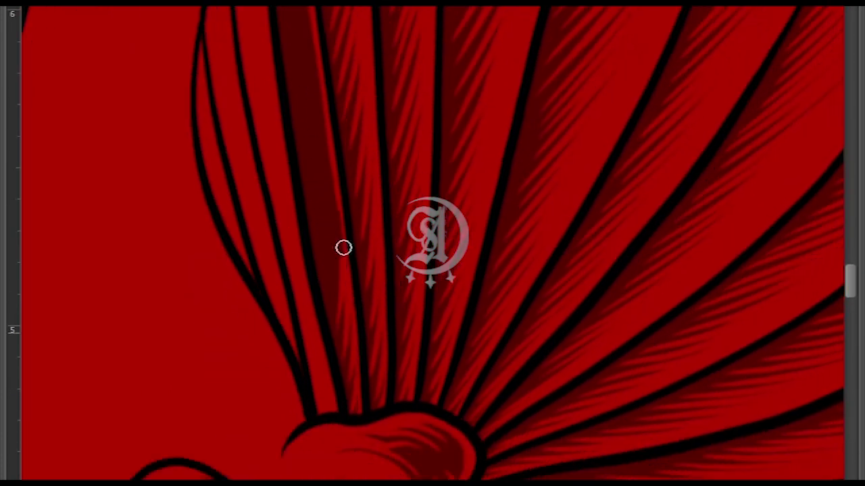
scroll(344, 257, "up", 2)
scroll(347, 302, "up", 4)
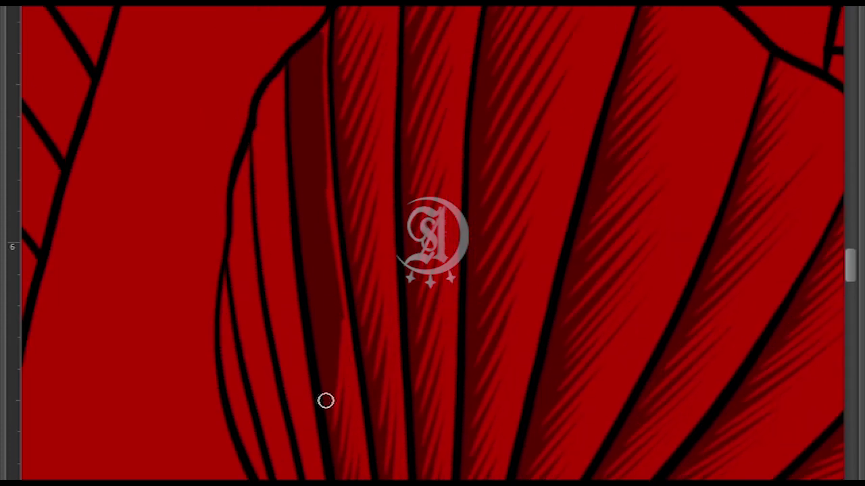
scroll(335, 307, "up", 4)
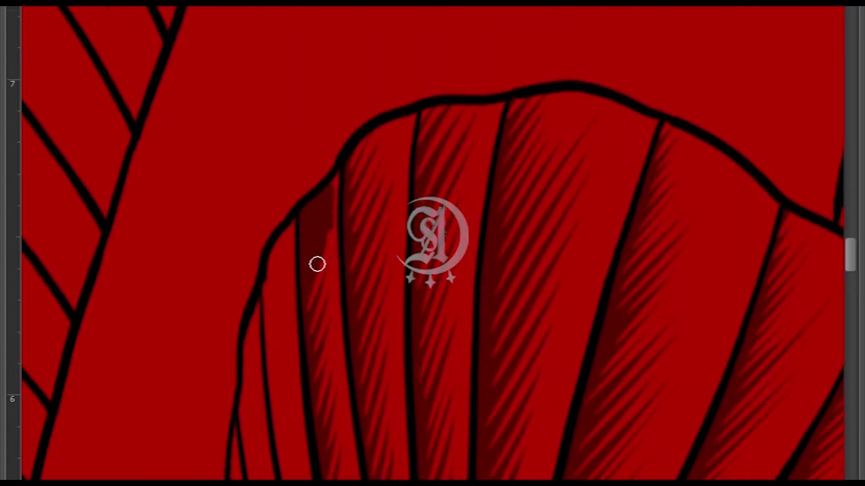
Shade the pectoral fin's thirteenth segment along its ray and hatch the shadow up to the fin's edge
scroll(306, 235, "down", 3)
left_click(290, 141)
scroll(312, 353, "down", 7)
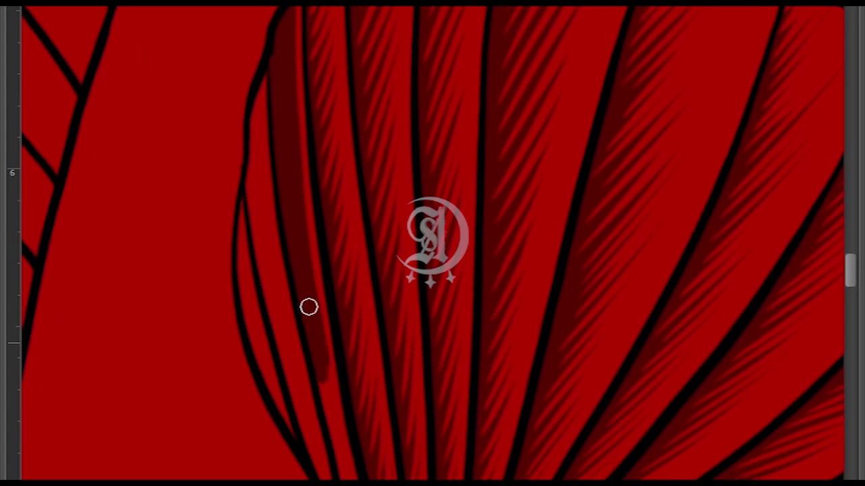
scroll(336, 425, "down", 15)
scroll(311, 234, "up", 8)
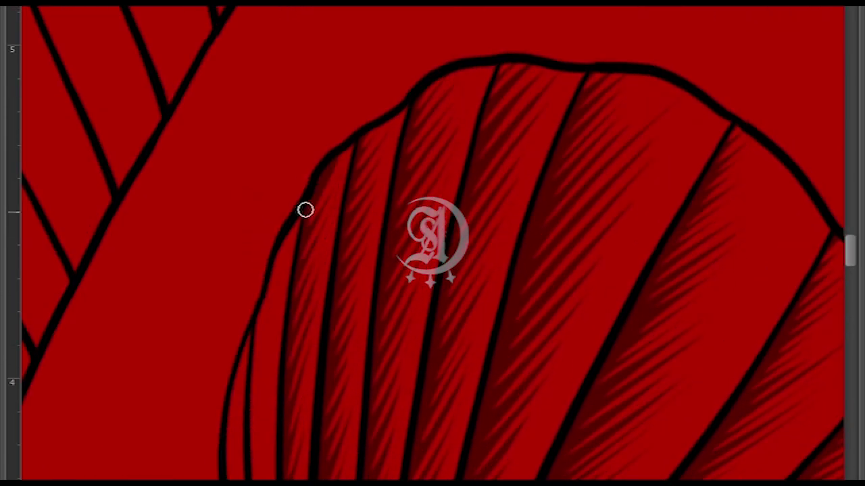
Fill the pectoral fin's fourteenth segment with shadow and cut it into fine hatching along its length
scroll(305, 211, "down", 2)
left_click(331, 152)
scroll(303, 429, "down", 4)
scroll(327, 123, "up", 5)
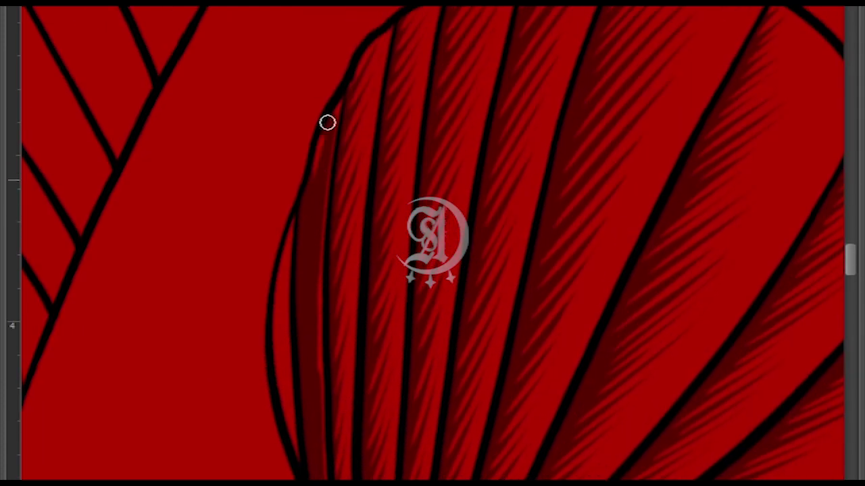
scroll(304, 390, "down", 4)
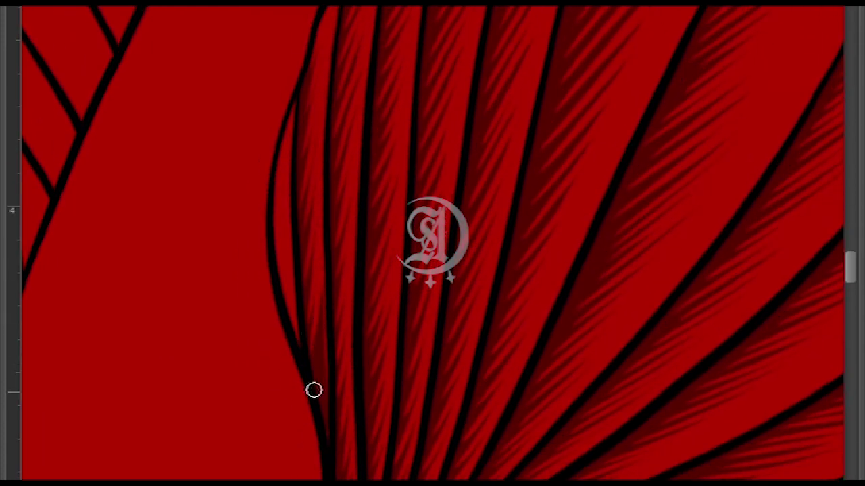
Shade the thin last sliver of the pectoral fin along its outer outline
scroll(308, 226, "up", 3)
scroll(293, 246, "down", 2)
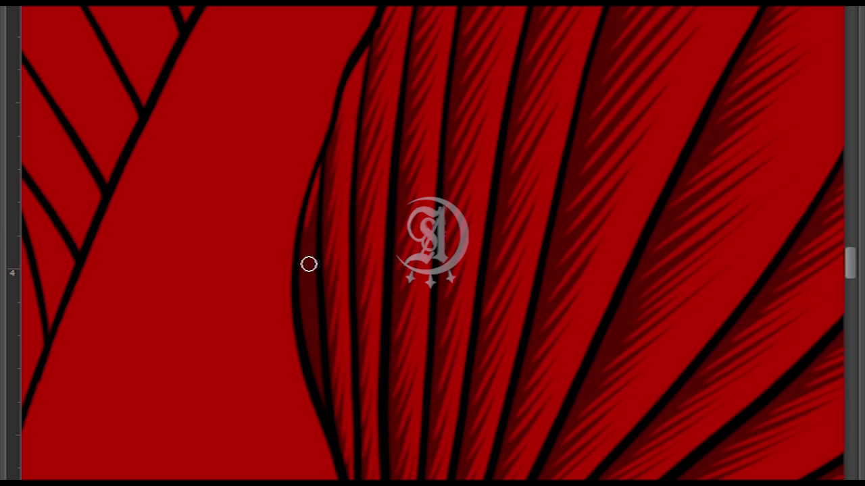
scroll(315, 287, "down", 5)
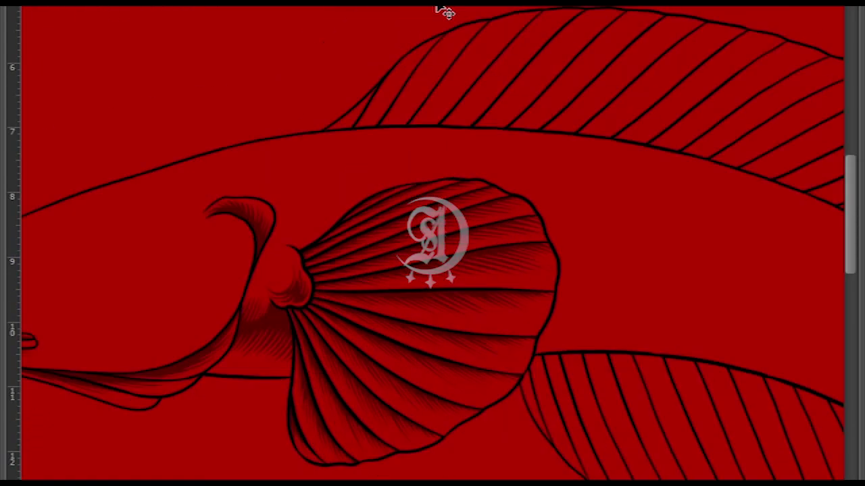
Block in a broad dark shadow on the fish's body behind the pectoral fin, running along the belly fin toward the tail
scroll(410, 248, "up", 2)
scroll(361, 249, "up", 4)
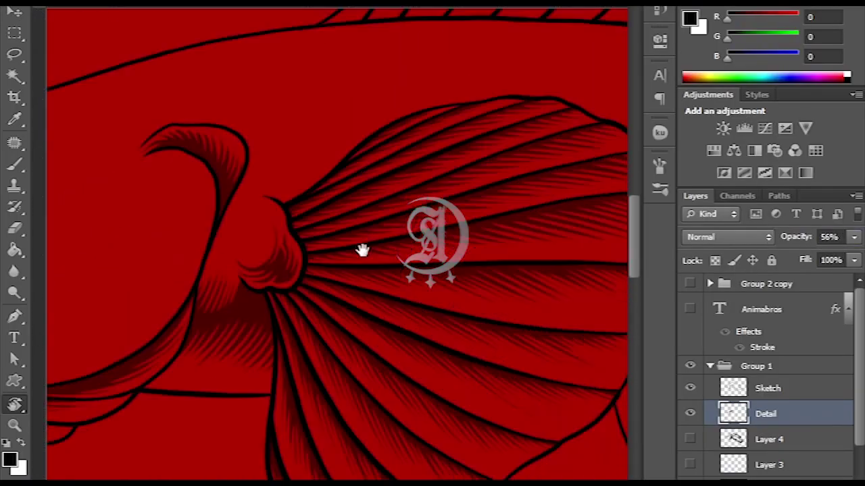
scroll(384, 227, "down", 3)
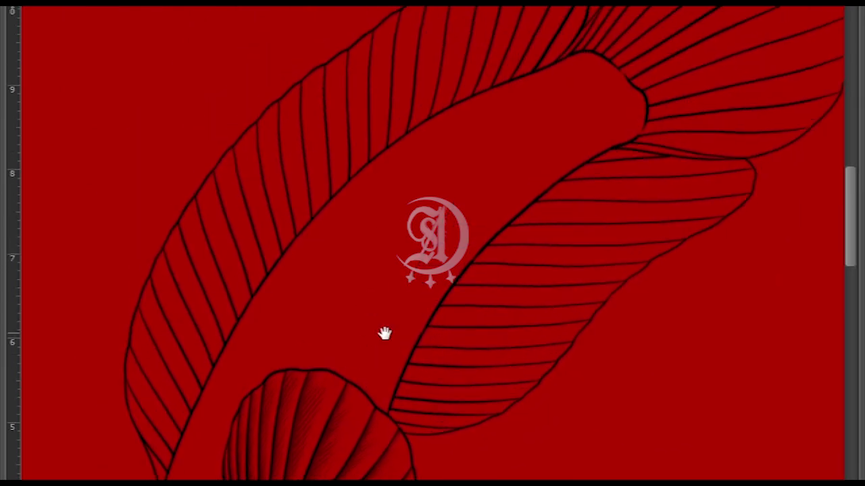
mouse_move(328, 301)
left_mouse_down()
mouse_move(353, 311)
mouse_move(371, 323)
left_mouse_up()
left_click_drag(436, 218, 458, 194)
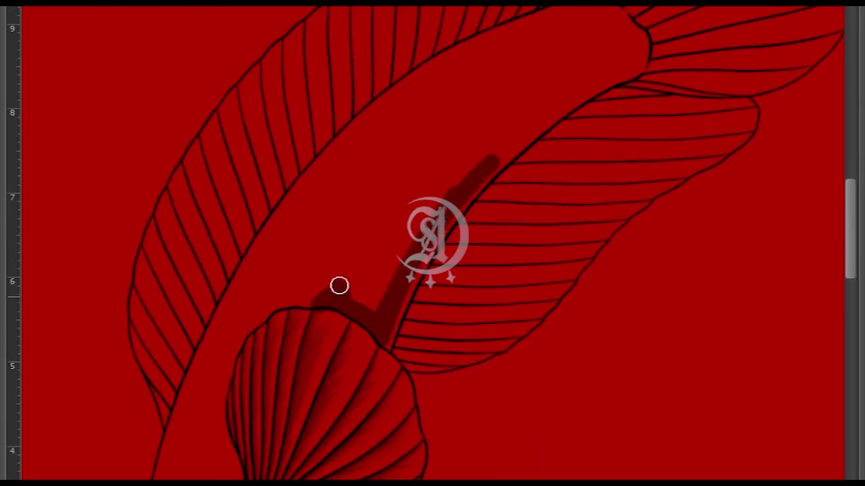
mouse_move(350, 276)
left_mouse_down()
mouse_move(411, 249)
mouse_move(486, 153)
left_mouse_up()
scroll(401, 178, "up", 4)
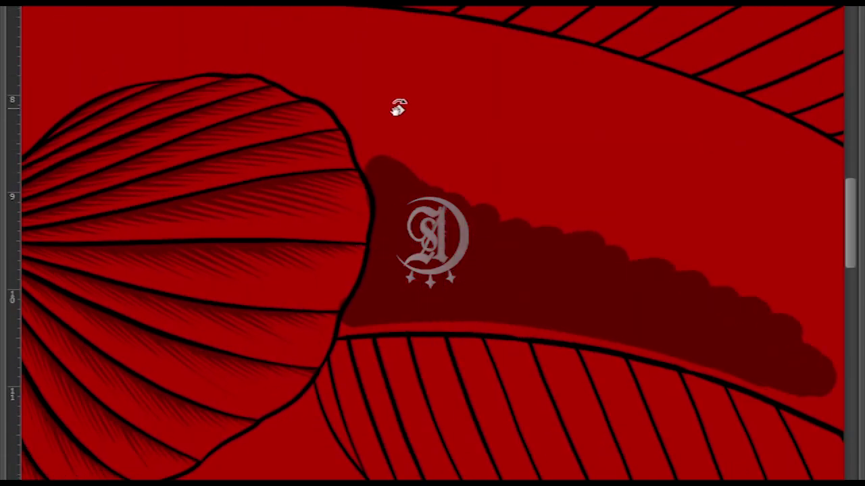
Hatch the body shadow's lower edge along the belly line, from the pectoral fin toward the tail
scroll(362, 268, "up", 3)
scroll(415, 276, "up", 10)
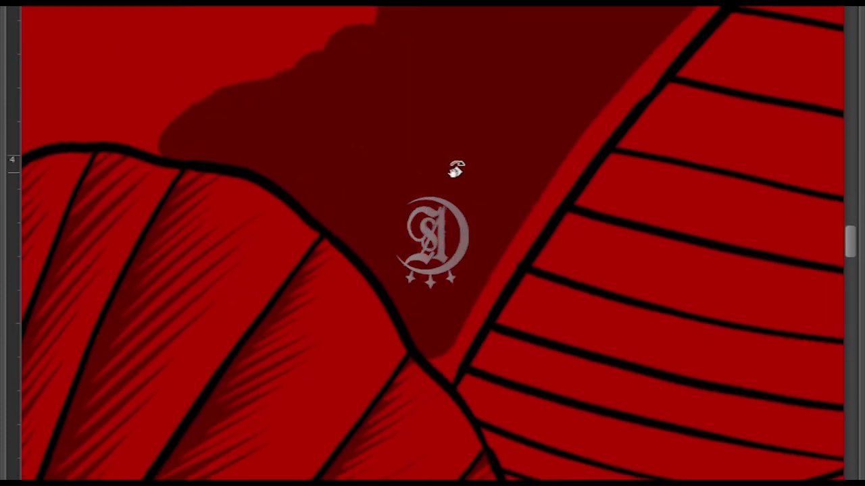
scroll(398, 263, "up", 5)
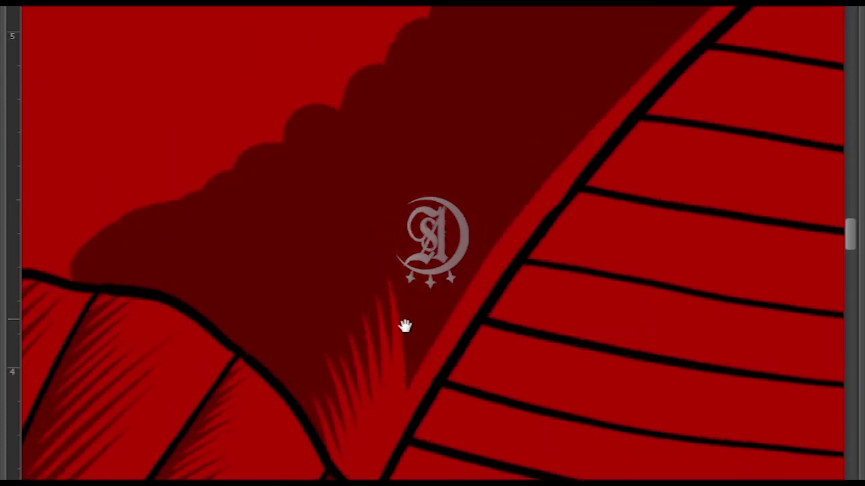
scroll(401, 347, "up", 2)
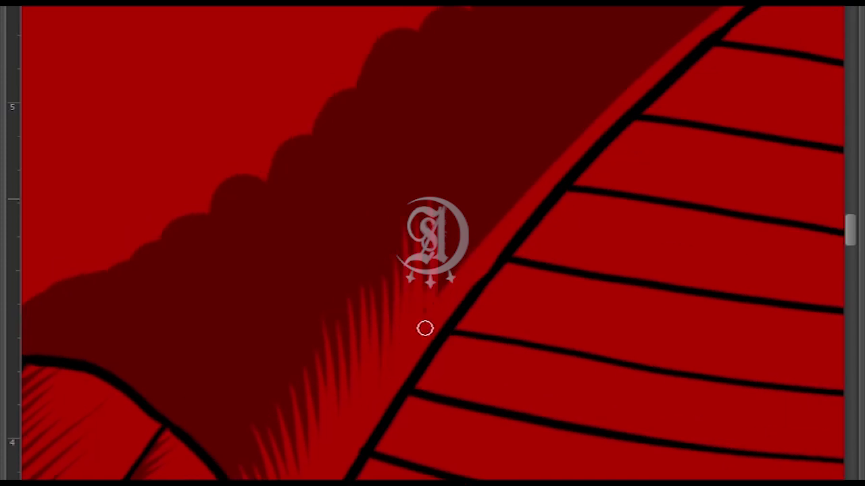
scroll(425, 328, "up", 10)
scroll(468, 208, "up", 8)
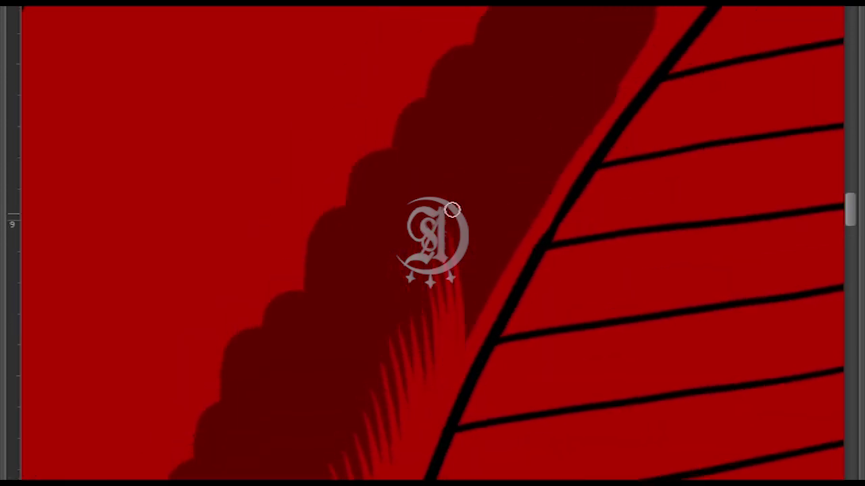
scroll(485, 291, "up", 3)
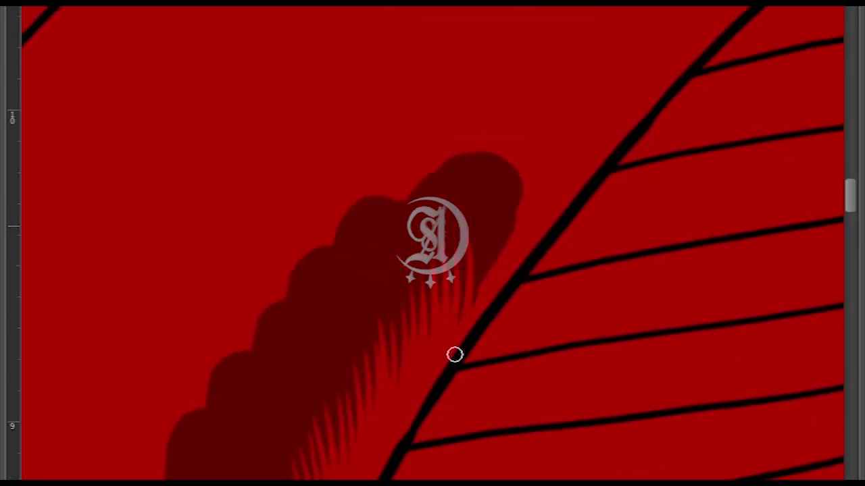
Hatch the tail end of the fish's body shadow and the rear part of its upper edge with fine strokes
scroll(509, 273, "down", 10)
scroll(582, 267, "down", 10)
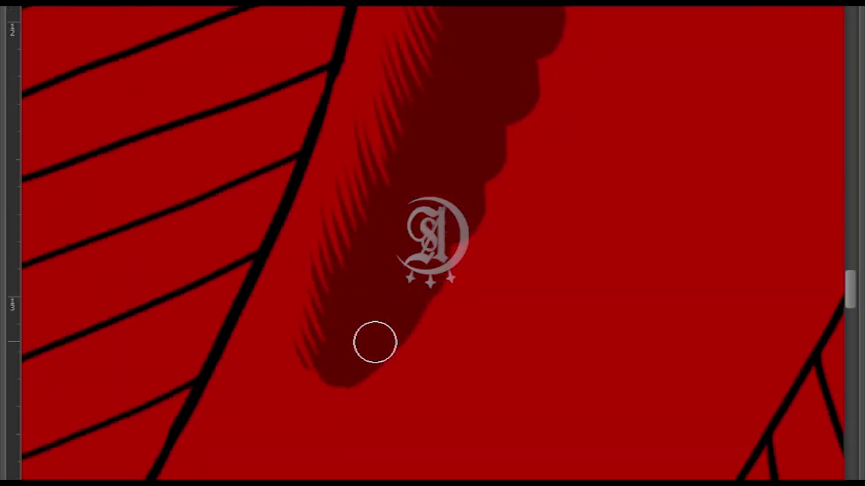
left_click_drag(313, 365, 298, 177)
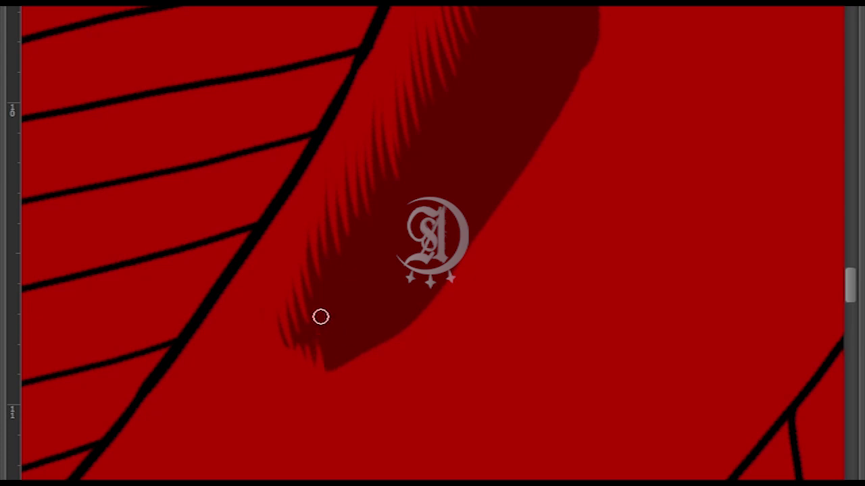
scroll(365, 241, "up", 5)
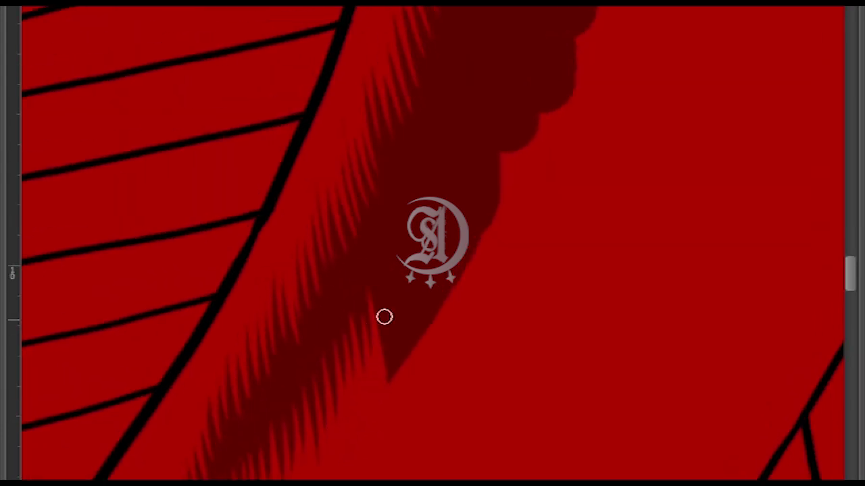
scroll(406, 188, "up", 4)
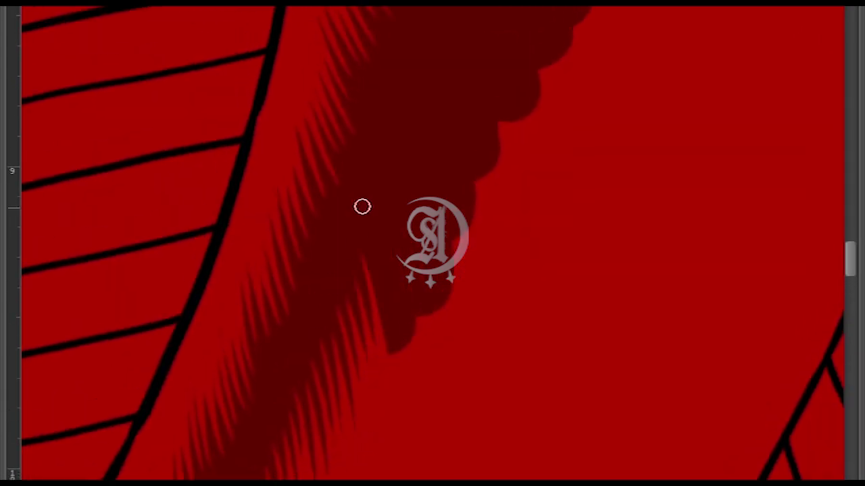
Extend the fine hatching along the body shadow's upper edge forward to the pectoral fin's outline
left_click_drag(433, 229, 377, 366)
mouse_move(396, 256)
left_mouse_down()
mouse_move(394, 226)
mouse_move(365, 195)
mouse_move(405, 131)
mouse_move(328, 294)
mouse_move(332, 439)
left_mouse_up()
left_click_drag(370, 267, 376, 388)
mouse_move(385, 223)
left_mouse_down()
mouse_move(407, 349)
mouse_move(397, 263)
left_mouse_up()
left_click_drag(397, 264, 405, 317)
left_click_drag(409, 243, 440, 353)
mouse_move(440, 352)
left_mouse_down()
mouse_move(425, 361)
mouse_move(385, 261)
left_mouse_up()
left_click_drag(409, 378, 415, 264)
mouse_move(446, 364)
left_mouse_down()
mouse_move(467, 269)
mouse_move(414, 248)
mouse_move(438, 358)
mouse_move(468, 358)
left_mouse_up()
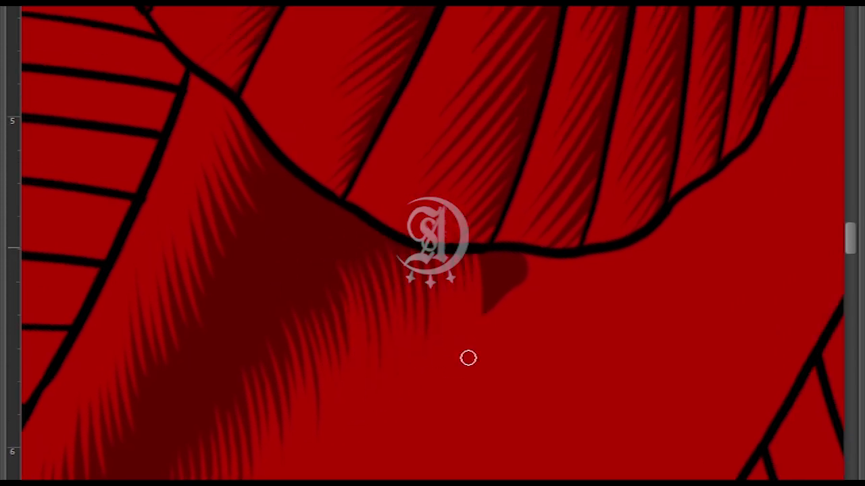
Block in a dark shadow band along the base of the belly fin, from the pectoral fin to the tail
scroll(517, 248, "down", 5)
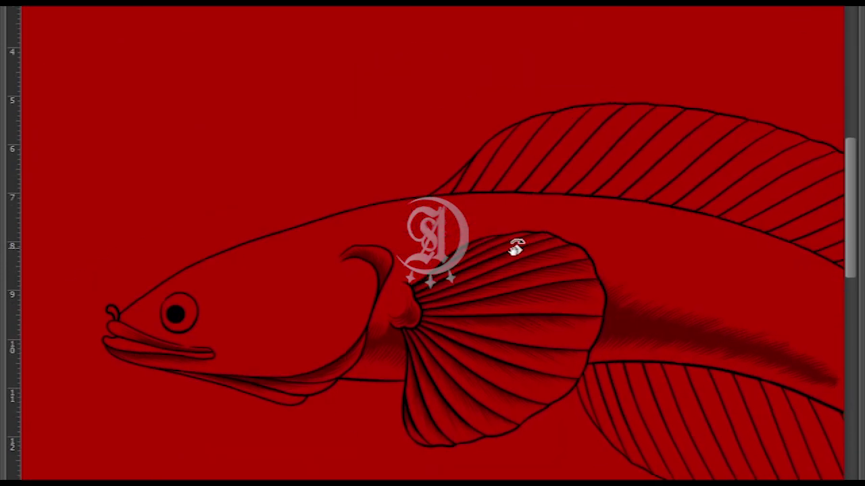
left_click_drag(517, 248, 338, 175)
scroll(390, 142, "up", 4)
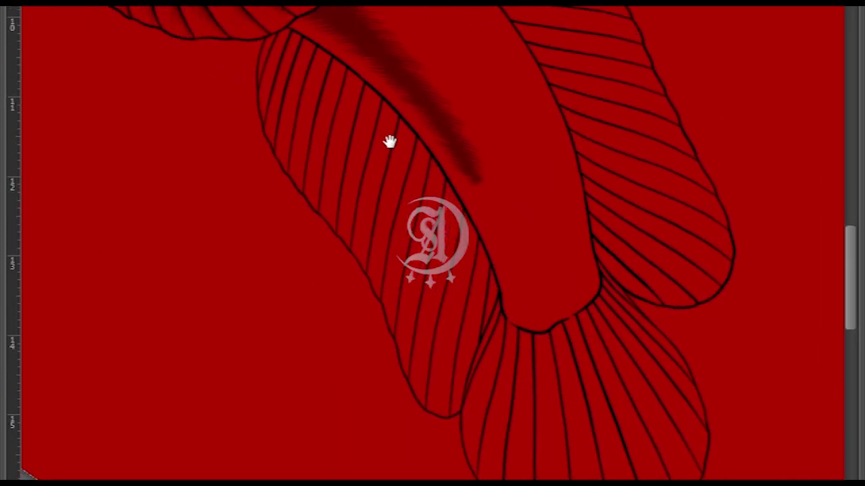
left_click_drag(314, 125, 341, 168)
scroll(352, 38, "down", 2)
mouse_move(351, 39)
left_mouse_down()
mouse_move(354, 70)
mouse_move(433, 203)
left_mouse_up()
scroll(303, 79, "down", 2)
left_click_drag(303, 79, 424, 230)
scroll(406, 52, "down", 2)
mouse_move(405, 52)
left_mouse_down()
mouse_move(394, 318)
mouse_move(455, 284)
mouse_move(440, 296)
mouse_move(373, 119)
mouse_move(354, 133)
left_mouse_up()
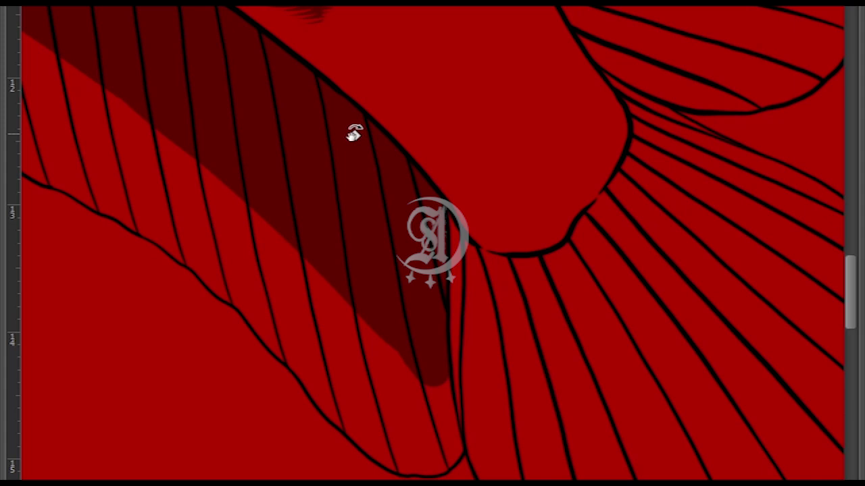
Cut the shadow in the belly fin's rearmost segments into fine hatching that follows the rays
mouse_move(380, 247)
left_mouse_down()
mouse_move(413, 155)
mouse_move(361, 83)
mouse_move(388, 41)
mouse_move(436, 328)
left_mouse_up()
scroll(337, 87, "up", 2)
scroll(336, 87, "down", 2)
mouse_move(340, 108)
left_mouse_down()
mouse_move(354, 311)
mouse_move(369, 165)
mouse_move(401, 123)
mouse_move(408, 132)
left_mouse_up()
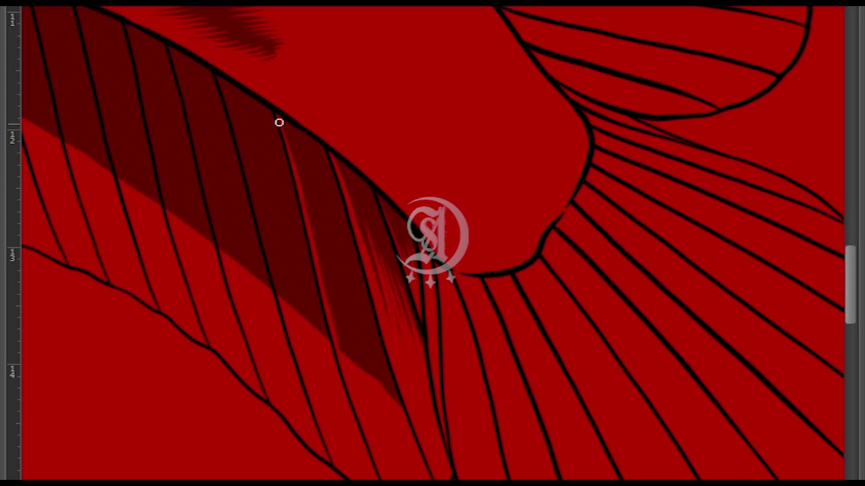
scroll(277, 110, "up", 1)
mouse_move(318, 201)
left_mouse_down()
mouse_move(315, 228)
mouse_move(331, 181)
mouse_move(379, 394)
left_mouse_up()
Hatch the shadow in the belly fin's middle segments one by one, working toward the head
scroll(391, 427, "down", 1)
left_click_drag(301, 139, 332, 308)
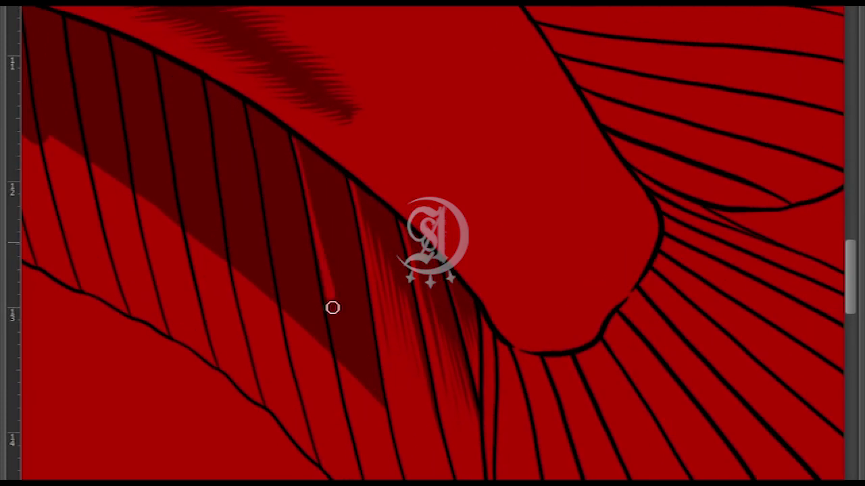
mouse_move(322, 249)
left_mouse_down()
mouse_move(369, 408)
mouse_move(358, 307)
left_mouse_up()
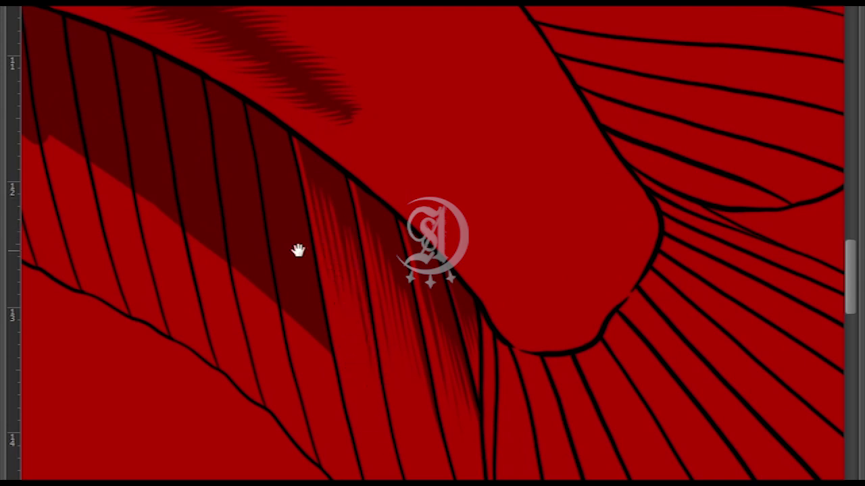
left_click_drag(298, 251, 359, 330)
left_click_drag(342, 365, 306, 176)
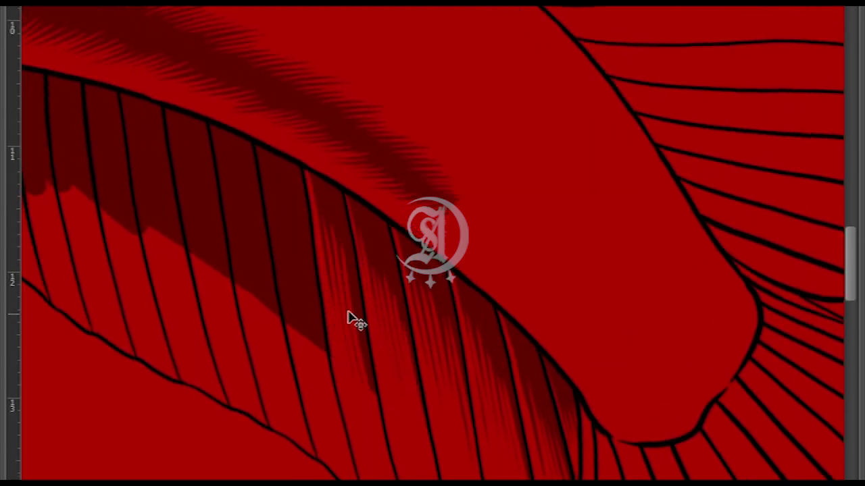
left_click_drag(345, 238, 341, 382)
left_click_drag(358, 309, 316, 138)
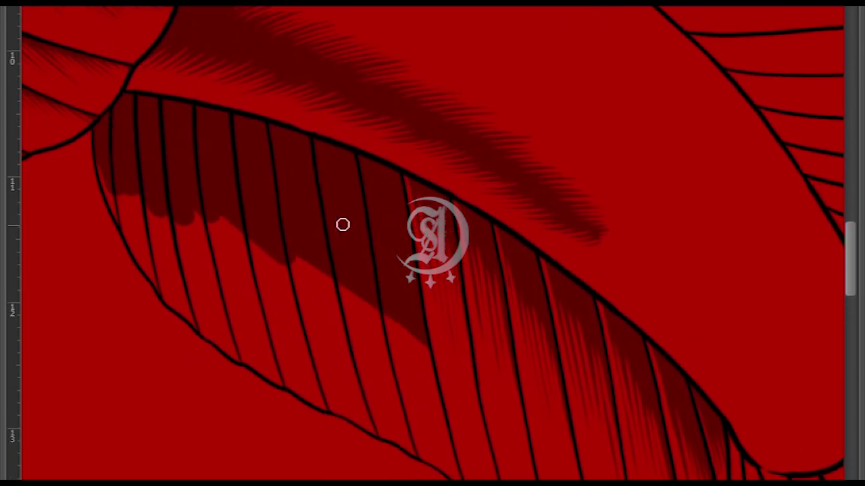
Hatch the shadow in the belly fin's remaining front segments up to the pectoral fin
left_click_drag(412, 288, 337, 204)
left_click_drag(366, 241, 349, 255)
left_click_drag(368, 293, 342, 274)
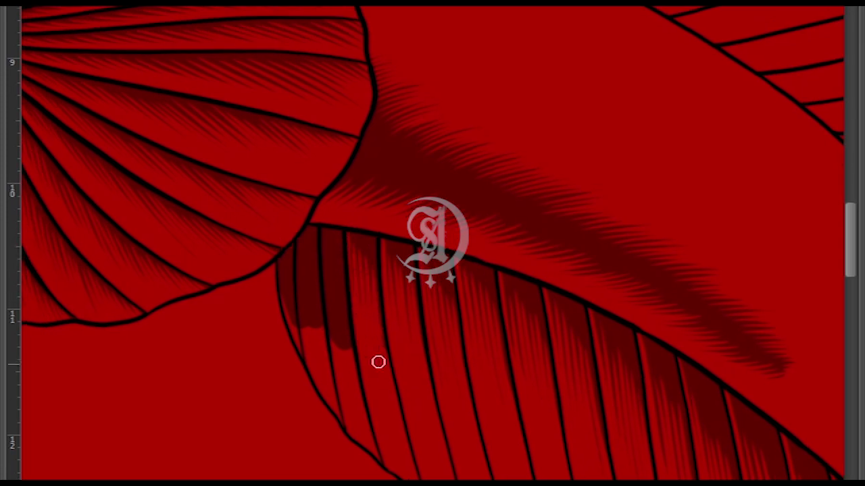
left_click_drag(378, 362, 362, 306)
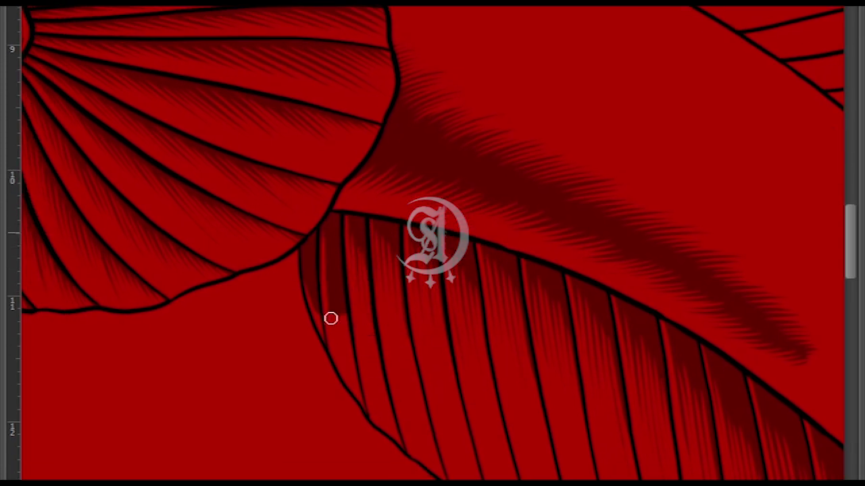
left_click_drag(328, 281, 346, 354)
Block in a broad dark shadow across the tail fin's rays around the base of the tail
key("ctrl+0")
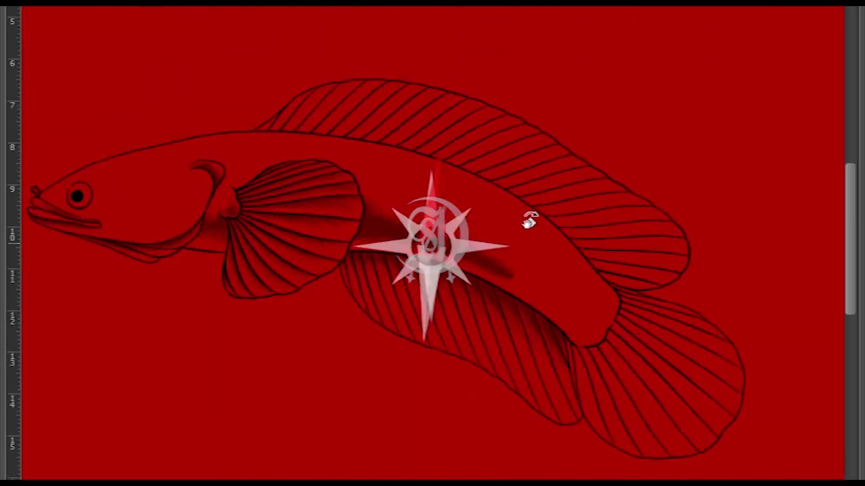
scroll(481, 137, "up", 5)
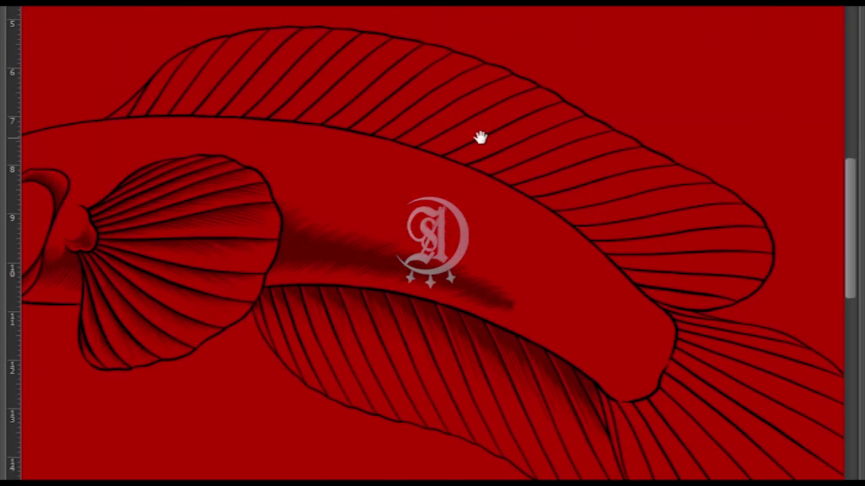
mouse_move(345, 265)
left_mouse_down()
mouse_move(385, 234)
mouse_move(315, 355)
left_mouse_up()
mouse_move(406, 250)
left_mouse_down()
mouse_move(464, 250)
mouse_move(445, 165)
mouse_move(486, 128)
mouse_move(425, 139)
mouse_move(425, 394)
left_mouse_up()
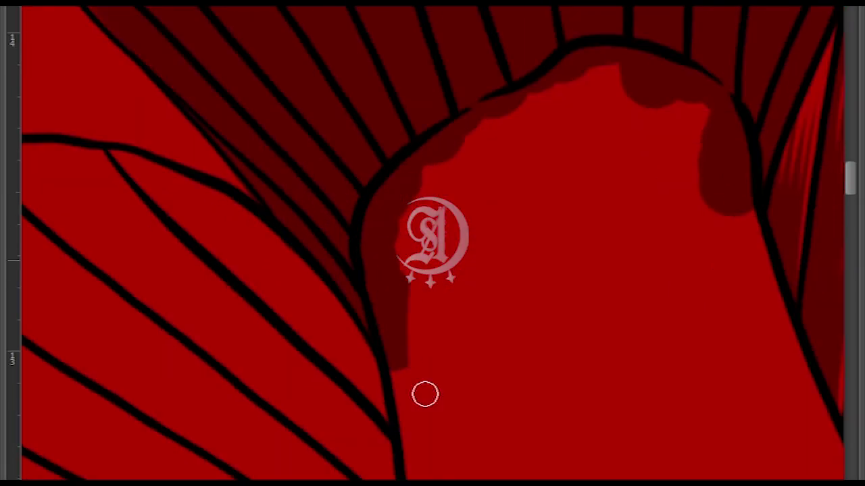
Erase the tail fin shadow that spills over the outline onto the end of the fish's body
scroll(338, 171, "up", 3)
left_click_drag(338, 171, 311, 331)
left_click_drag(396, 135, 388, 142)
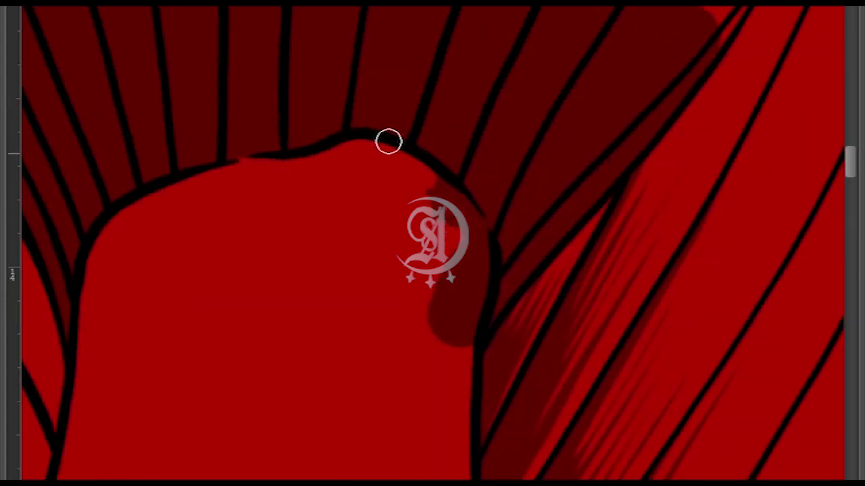
mouse_move(463, 213)
left_mouse_down()
mouse_move(385, 284)
mouse_move(353, 176)
left_mouse_up()
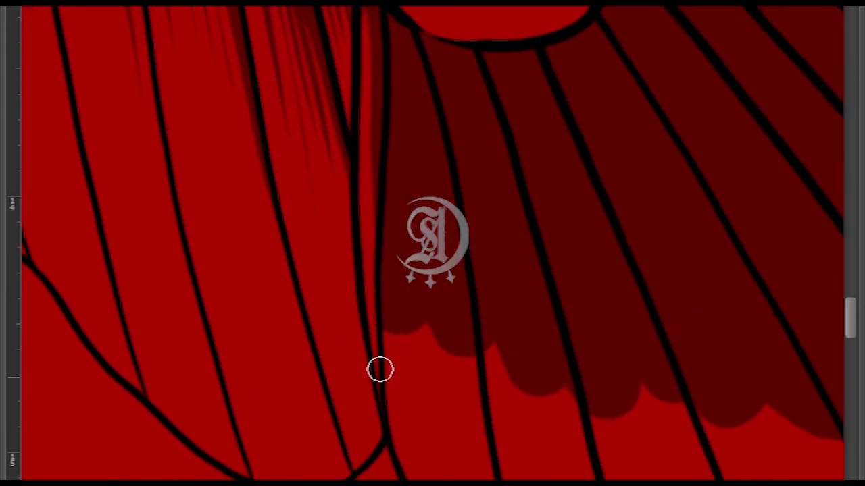
Cut the shadow in the tail fin segments beside the belly fin into fine hatching along the rays
left_click_drag(378, 77, 351, 189)
mouse_move(366, 57)
left_mouse_down()
mouse_move(372, 153)
mouse_move(349, 190)
left_mouse_up()
left_click_drag(353, 229, 344, 195)
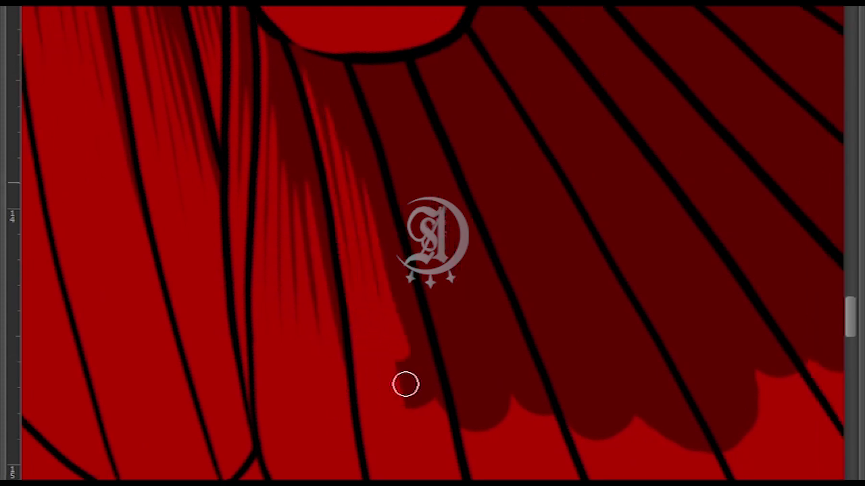
left_click_drag(405, 385, 333, 267)
left_click_drag(331, 314, 331, 192)
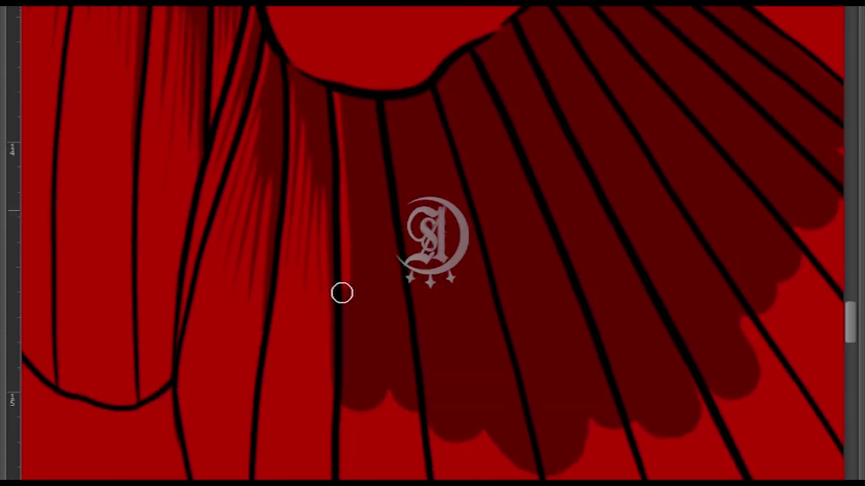
Continue the hatching through the tail fin's next segments, leaving a thin light strip beside each ray
left_click_drag(381, 206, 361, 123)
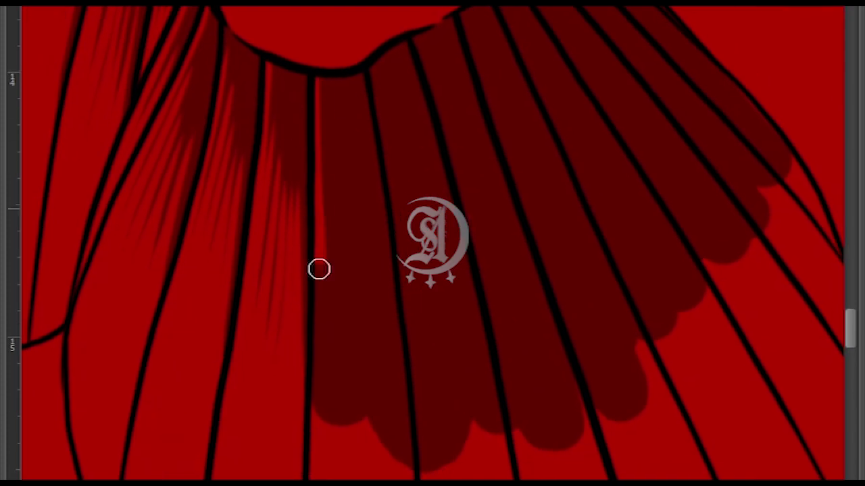
mouse_move(342, 182)
left_mouse_down()
mouse_move(325, 414)
mouse_move(352, 384)
left_mouse_up()
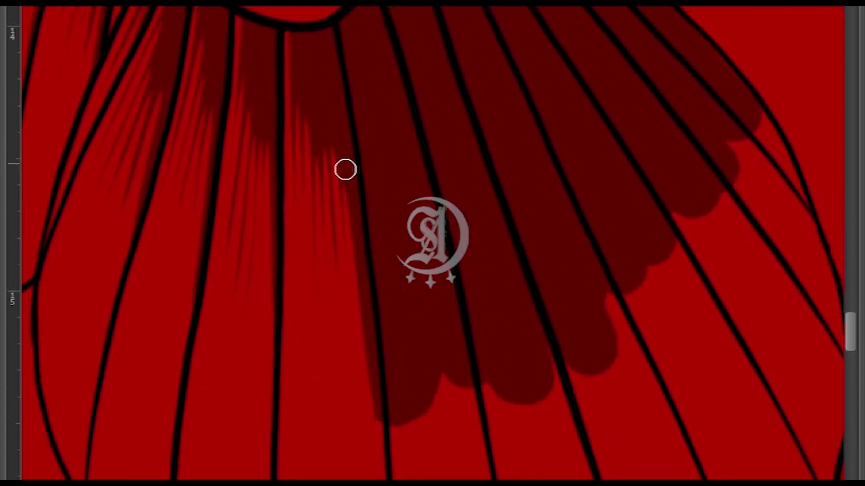
left_click_drag(345, 169, 330, 81)
mouse_move(318, 264)
left_mouse_down()
mouse_move(334, 88)
mouse_move(349, 306)
mouse_move(369, 183)
mouse_move(292, 234)
left_mouse_up()
mouse_move(356, 160)
left_mouse_down()
mouse_move(417, 401)
mouse_move(377, 343)
left_mouse_up()
Hatch the shadow in the tail fin segments past the middle, working toward the dorsal fin
scroll(560, 105, "up", 1)
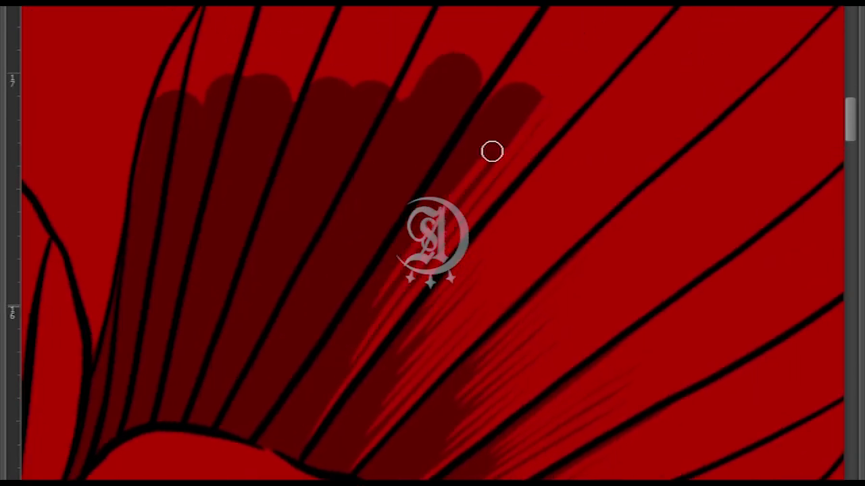
scroll(290, 421, "up", 1)
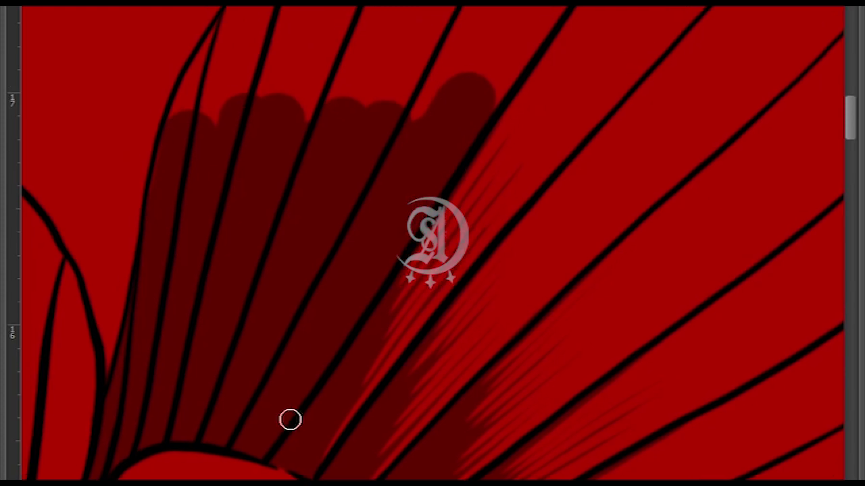
scroll(349, 349, "up", 1)
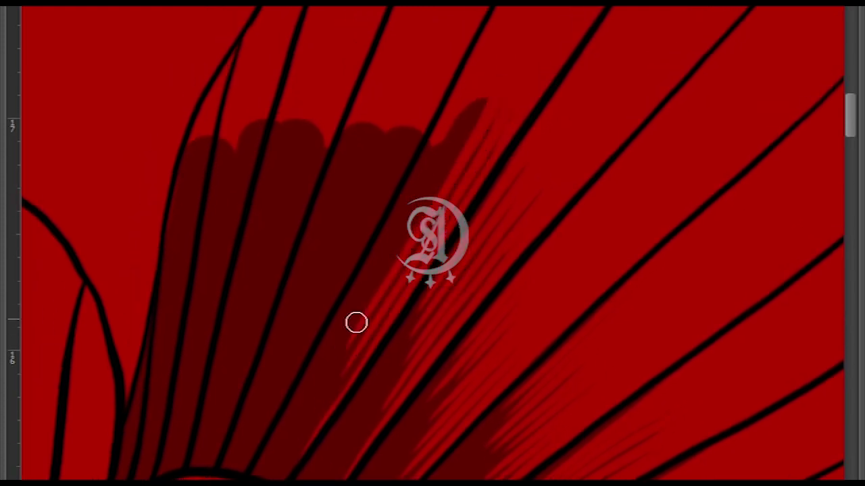
scroll(432, 183, "up", 1)
scroll(482, 209, "left", 2)
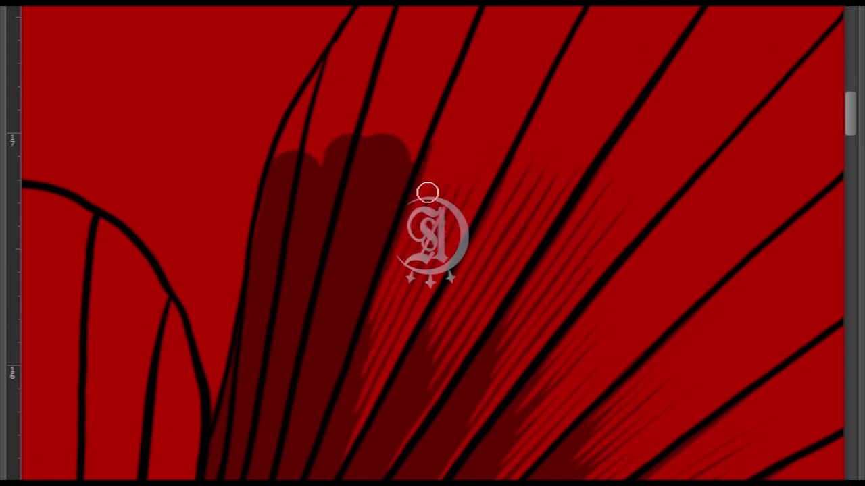
Hatch the tail fin's last narrow segments beside the dorsal fin to complete its shading
scroll(427, 193, "up", 1)
scroll(398, 156, "down", 2)
scroll(418, 108, "left", 2)
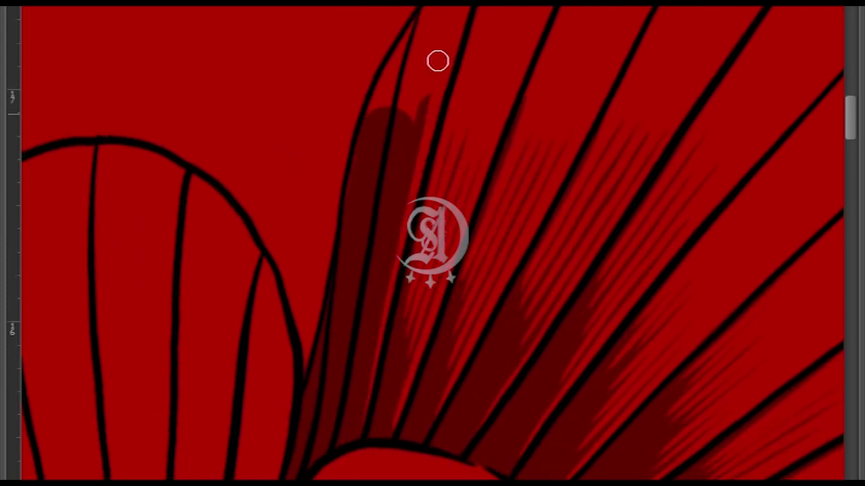
scroll(394, 226, "left", 1)
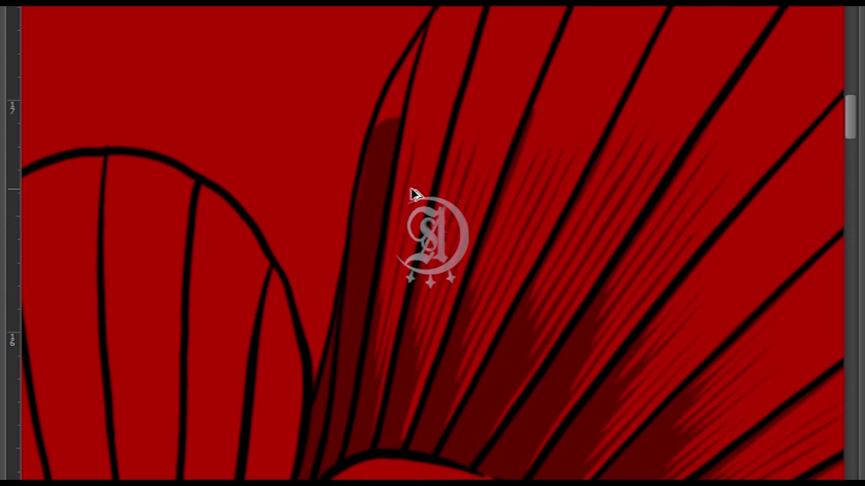
scroll(379, 338, "down", 1)
scroll(365, 392, "left", 1)
scroll(366, 264, "down", 3)
scroll(366, 264, "left", 2)
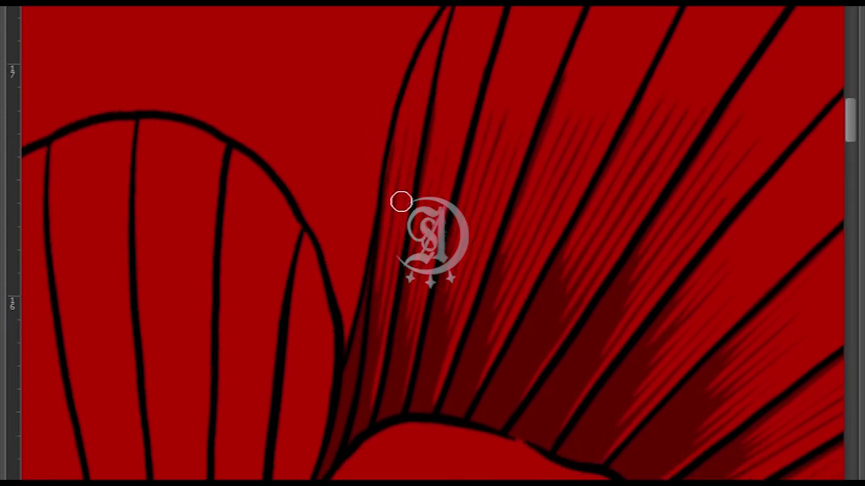
scroll(358, 401, "up", 1)
Block in a dark shadow along the base of the dorsal fin, from its front end toward the tail
scroll(473, 196, "down", 5)
left_click_drag(428, 165, 512, 216)
scroll(511, 217, "up", 4)
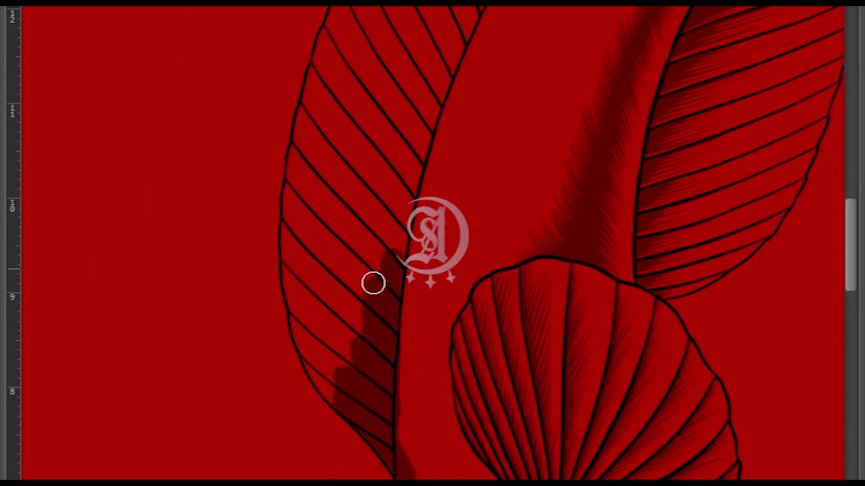
scroll(374, 283, "up", 3)
scroll(374, 283, "right", 1)
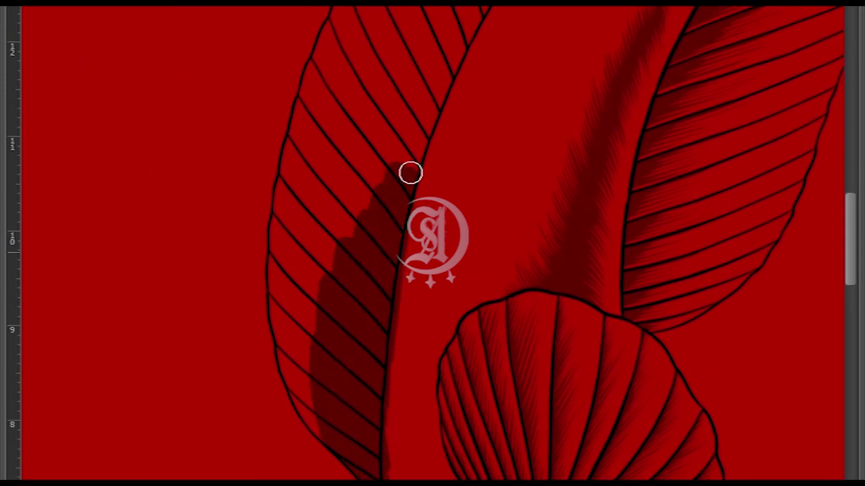
scroll(411, 173, "down", 2)
scroll(417, 102, "up", 3)
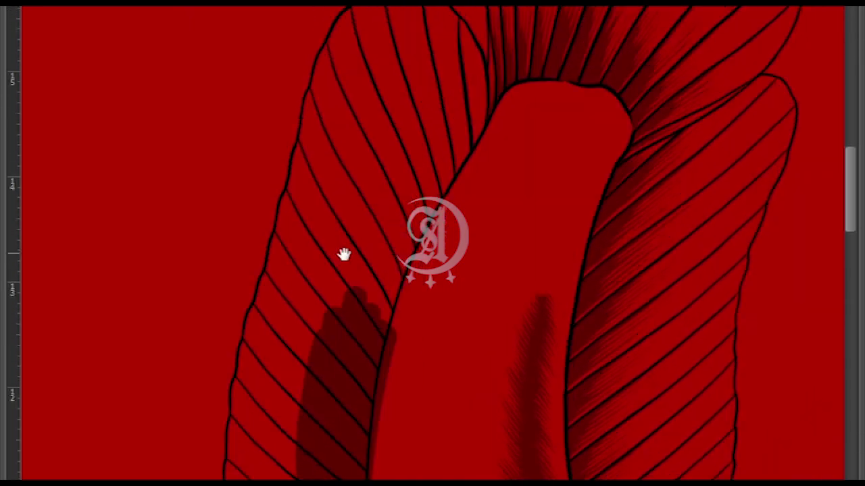
Extend the dorsal fin's base shadow toward the tail and clean up its spill over the body outline
left_click_drag(344, 254, 457, 152)
left_click_drag(472, 71, 365, 250)
left_click_drag(383, 365, 382, 183)
scroll(428, 126, "up", 3)
left_click_drag(427, 126, 385, 157)
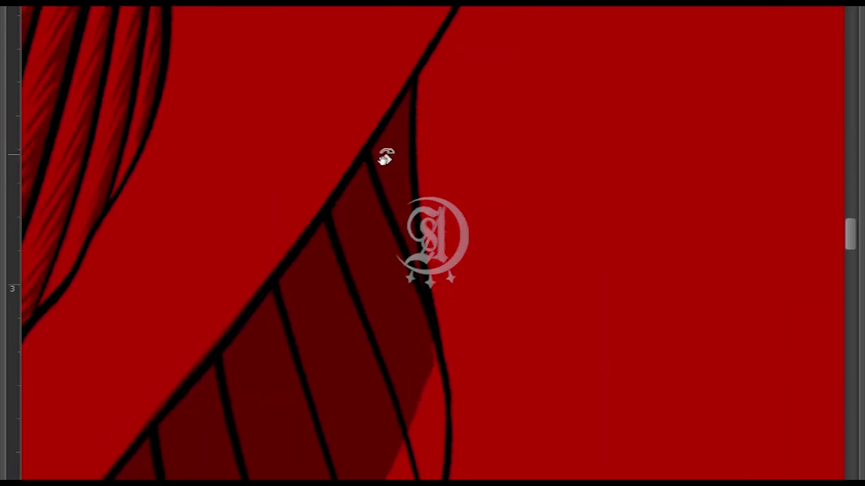
Cut hatch lines into the dorsal fin's base shadow across the narrow segments at its front end
left_click_drag(338, 239, 399, 205)
left_click_drag(367, 302, 368, 210)
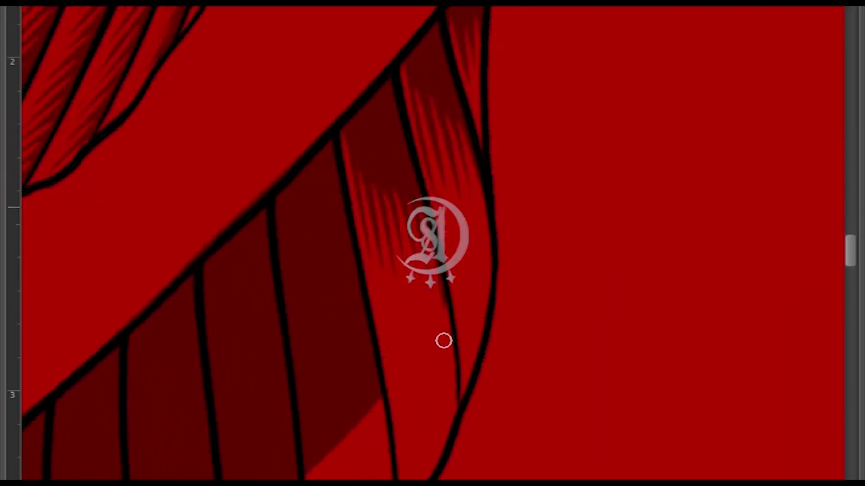
left_click_drag(443, 340, 331, 126)
left_click_drag(368, 296, 396, 89)
left_click_drag(413, 167, 271, 158)
left_click_drag(435, 395, 349, 135)
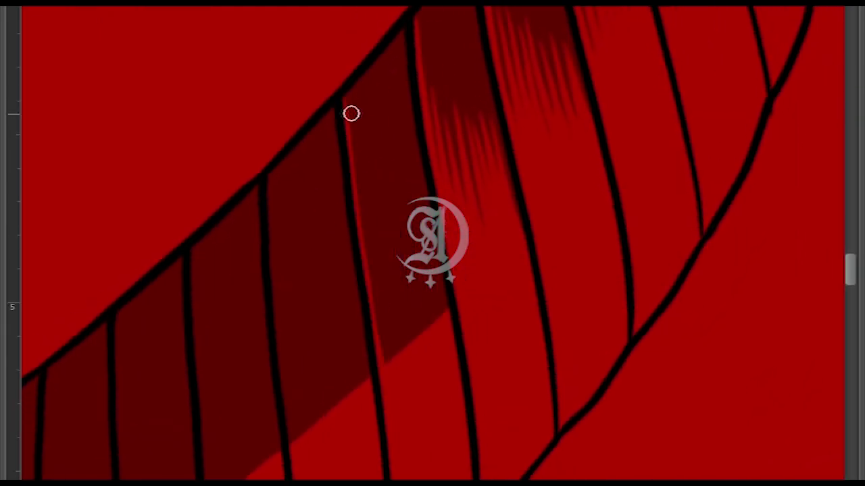
Hatch the base shadow in the next dorsal fin segments, working up to the fin's middle
left_click_drag(349, 290, 365, 181)
left_click_drag(424, 300, 337, 133)
left_click_drag(372, 177, 355, 309)
left_click_drag(396, 371, 333, 182)
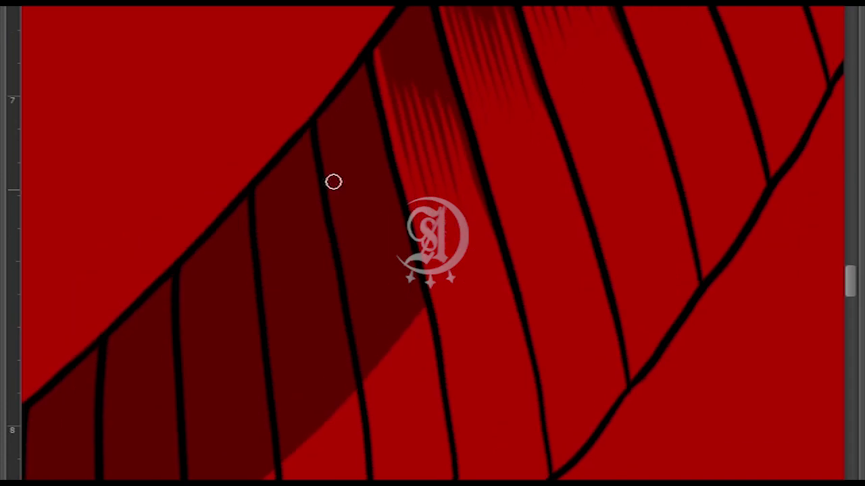
left_click_drag(431, 367, 299, 132)
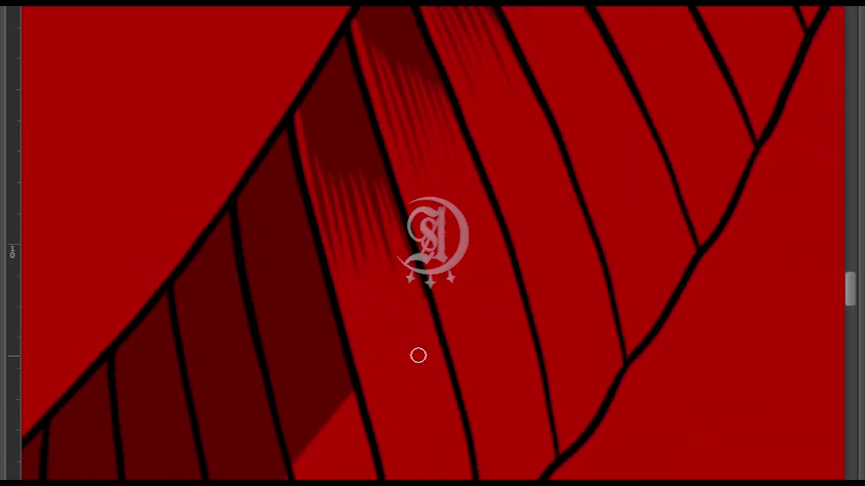
left_click_drag(418, 356, 324, 125)
left_click_drag(372, 283, 362, 395)
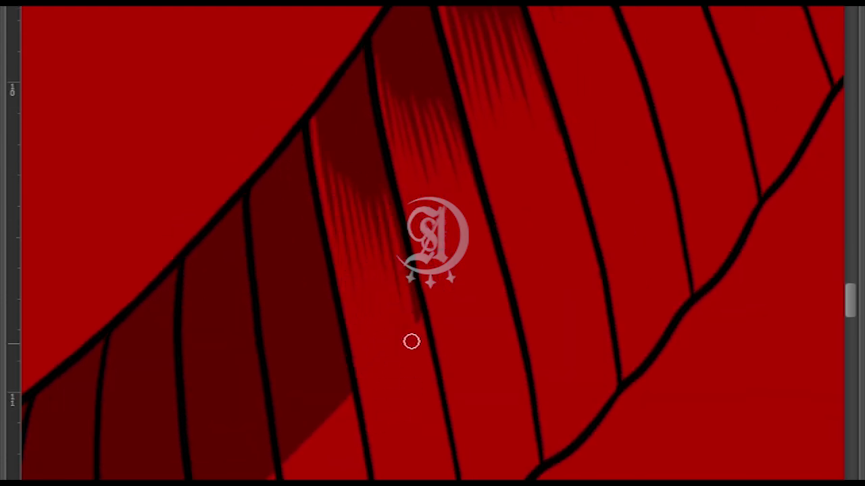
Continue hatching the base shadow in the dorsal fin segments past the middle, undoing a stray stroke
left_click_drag(412, 307, 314, 195)
mouse_move(374, 330)
left_mouse_down()
mouse_move(368, 271)
mouse_move(398, 302)
mouse_move(319, 391)
mouse_move(335, 201)
left_mouse_up()
key("ctrl+z")
left_click_drag(364, 229, 336, 214)
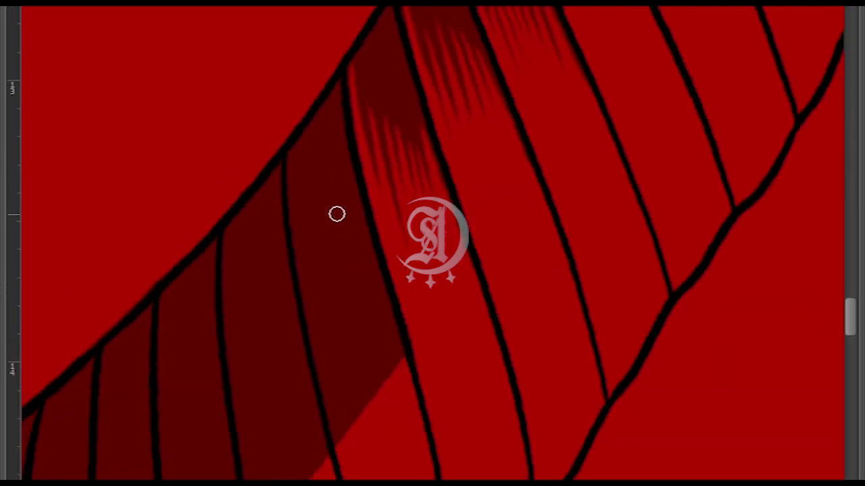
left_click_drag(387, 400, 340, 234)
left_click_drag(285, 112, 315, 402)
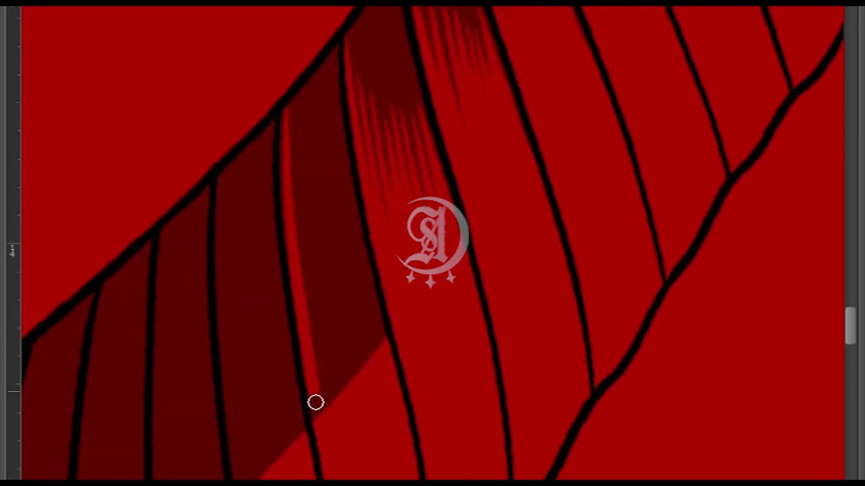
Hatch the dorsal fin's last segments beside the tail fin to complete its base shading
left_click_drag(281, 354, 311, 354)
left_click_drag(305, 120, 307, 177)
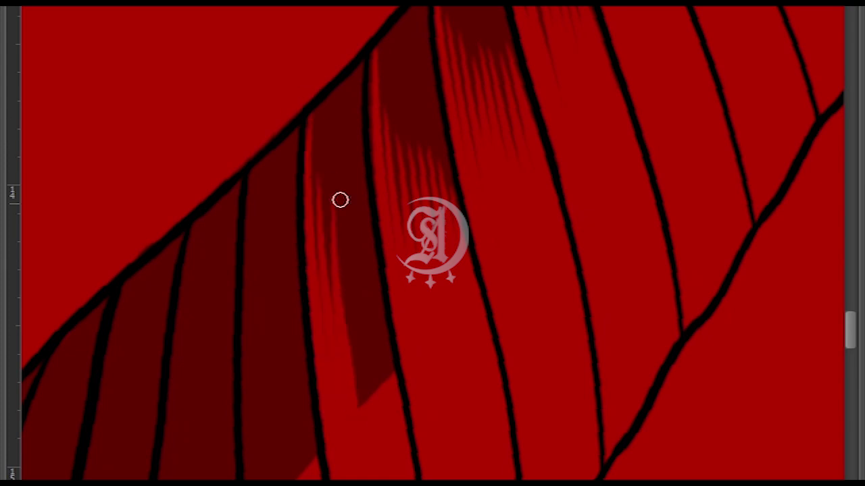
mouse_move(378, 332)
left_mouse_down()
mouse_move(324, 127)
mouse_move(308, 180)
mouse_move(323, 229)
mouse_move(318, 150)
left_mouse_up()
mouse_move(354, 126)
left_mouse_down()
mouse_move(432, 299)
mouse_move(295, 74)
left_mouse_up()
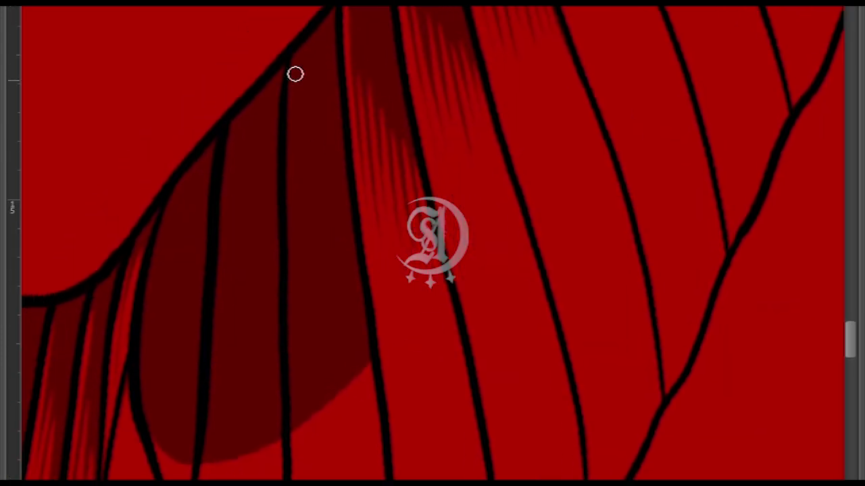
left_click_drag(357, 399, 326, 198)
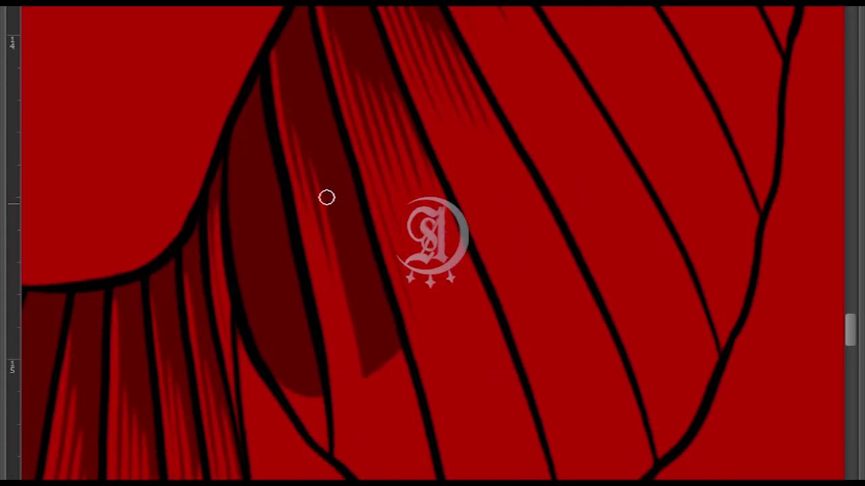
left_click_drag(340, 305, 246, 144)
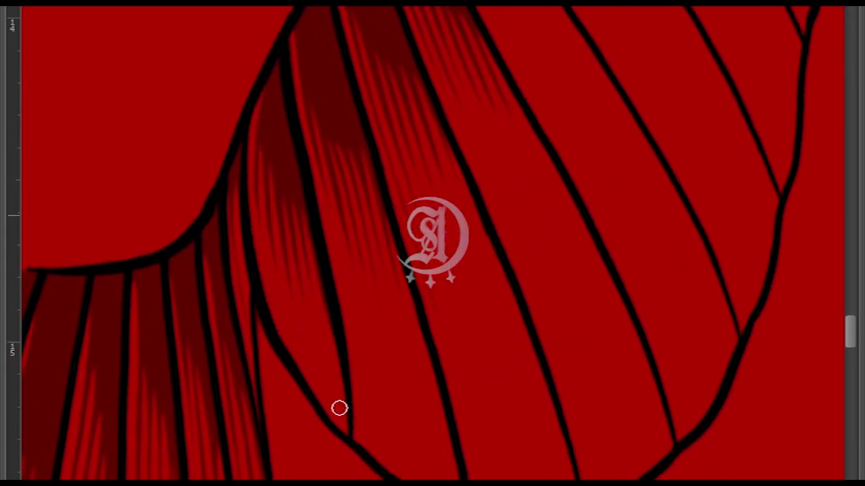
Refine the hatching in the dorsal fin's rear segments at full opacity by erasing thin slits along the rays
scroll(339, 408, "down", 10)
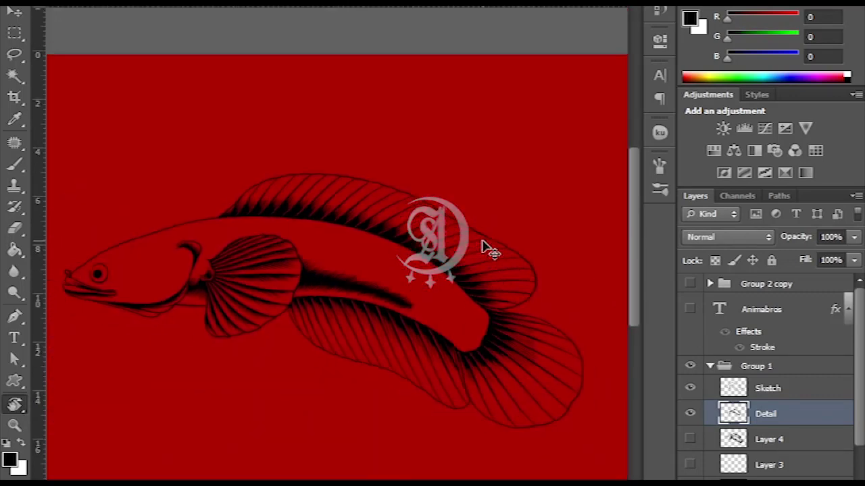
scroll(482, 248, "up", 10)
key("e")
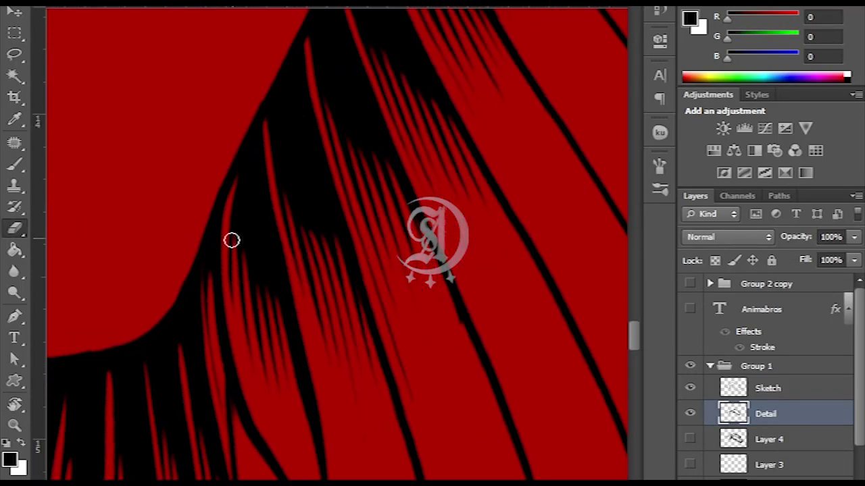
scroll(269, 257, "down", 2)
scroll(342, 208, "up", 3)
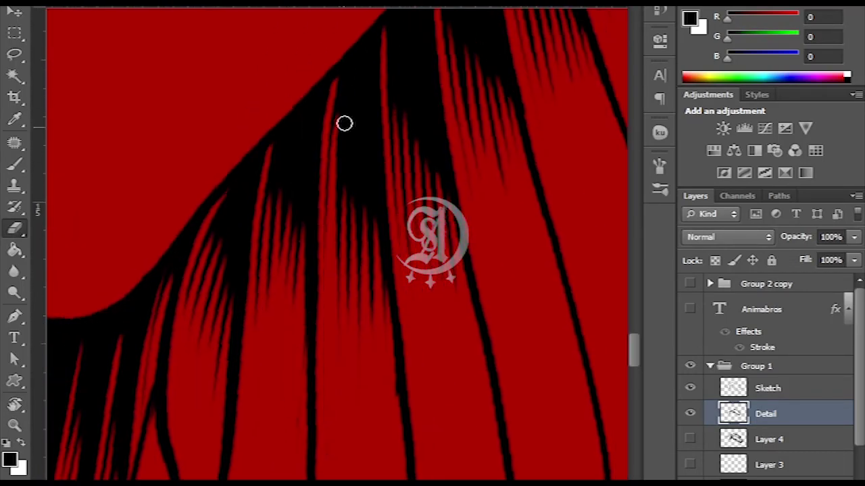
left_click_drag(345, 345, 295, 104)
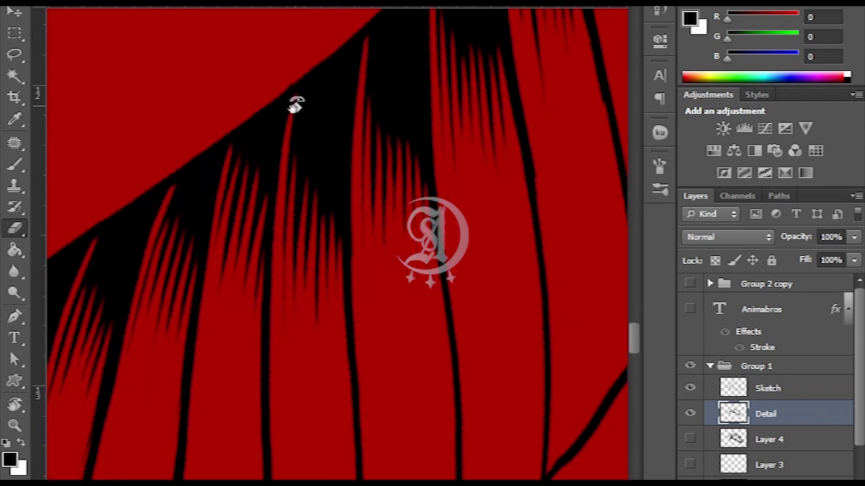
mouse_move(298, 357)
left_mouse_down()
mouse_move(332, 202)
mouse_move(286, 358)
mouse_move(336, 135)
mouse_move(308, 167)
mouse_move(355, 320)
mouse_move(295, 253)
left_mouse_up()
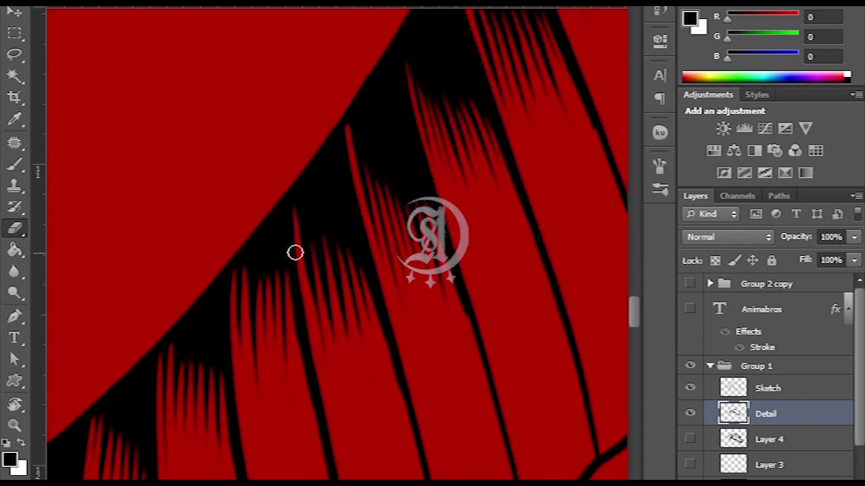
Refine the hatching through the dorsal fin's middle segments with the Eraser, working toward the front end
left_click_drag(362, 278, 351, 369)
left_click_drag(367, 225, 331, 238)
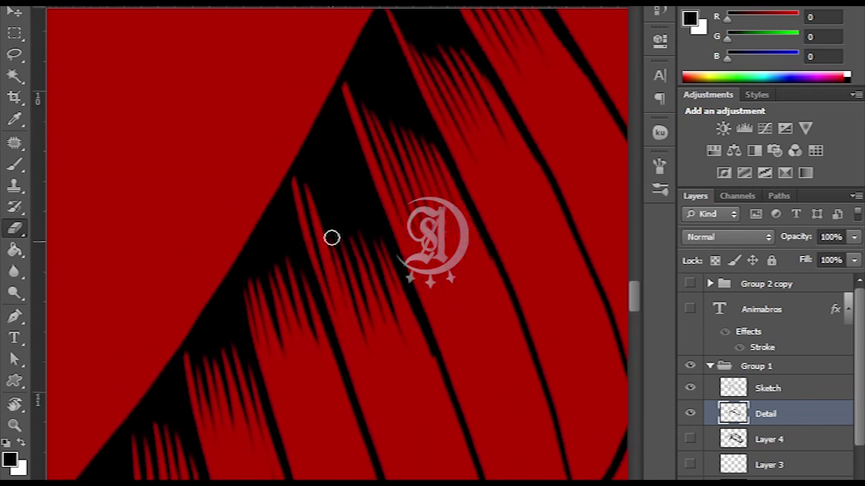
left_click_drag(340, 190, 346, 439)
left_click_drag(369, 318, 298, 239)
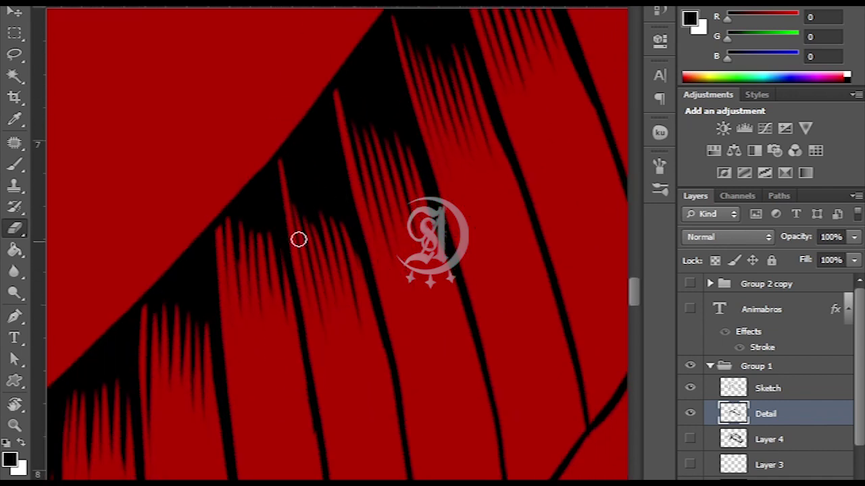
left_click_drag(333, 214, 303, 306)
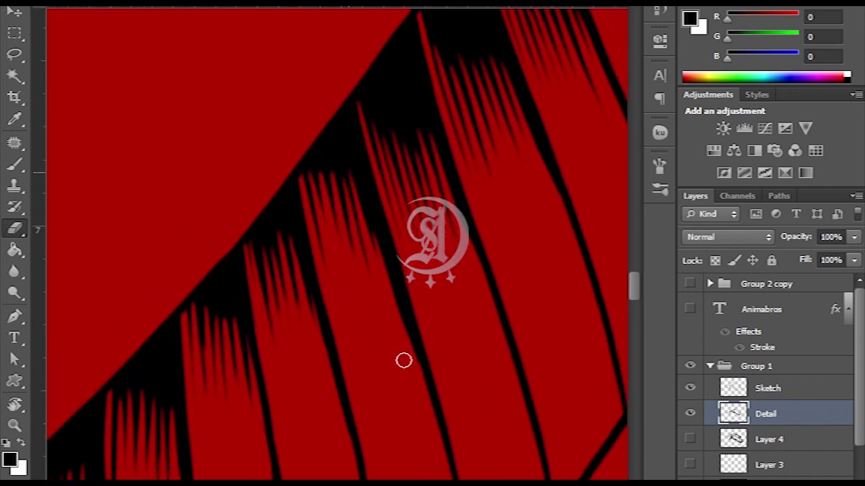
left_click_drag(403, 360, 389, 385)
left_click_drag(341, 292, 342, 429)
left_click_drag(419, 338, 385, 405)
left_click_drag(401, 235, 354, 140)
left_click_drag(395, 169, 410, 296)
Refine the tail fin's hatching with the Eraser where its rays meet the end of the body
key("h")
left_click_drag(433, 155, 306, 138)
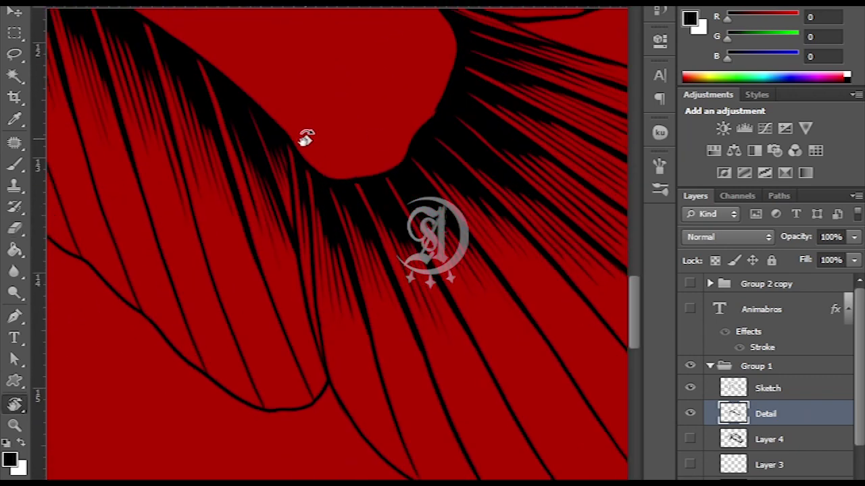
left_click_drag(343, 315, 342, 246)
left_click_drag(366, 205, 346, 251)
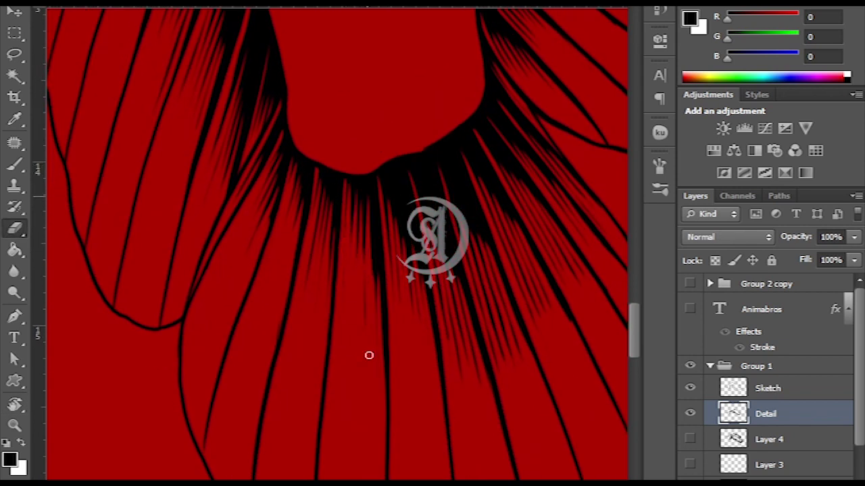
left_click_drag(417, 245, 358, 211)
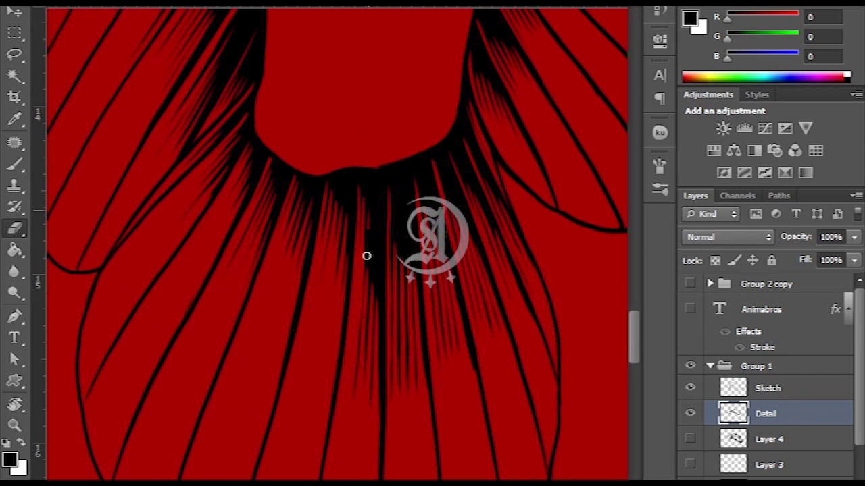
left_click_drag(376, 467, 368, 299)
left_click_drag(372, 406, 358, 195)
left_click_drag(386, 385, 421, 144)
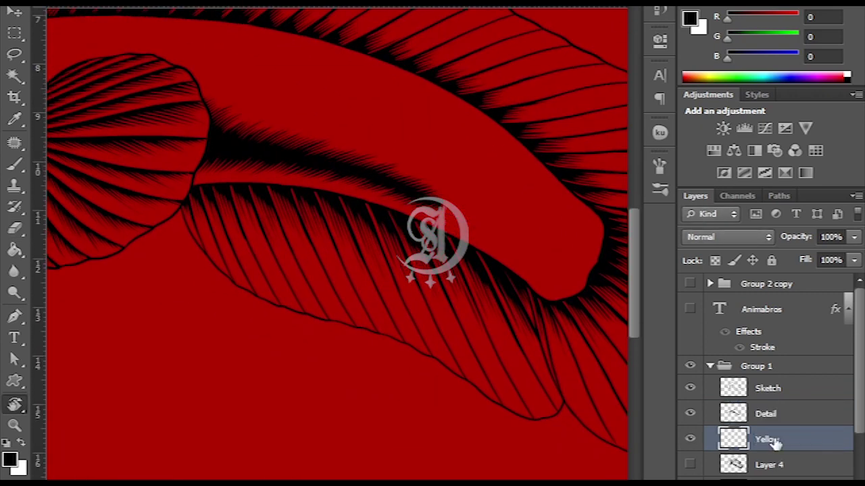
Sample the yellow (RGB 254, 161, 0) from the earlier coloured version and add a top layer named PALLETS
scroll(770, 440, "down", 3)
left_click(688, 469)
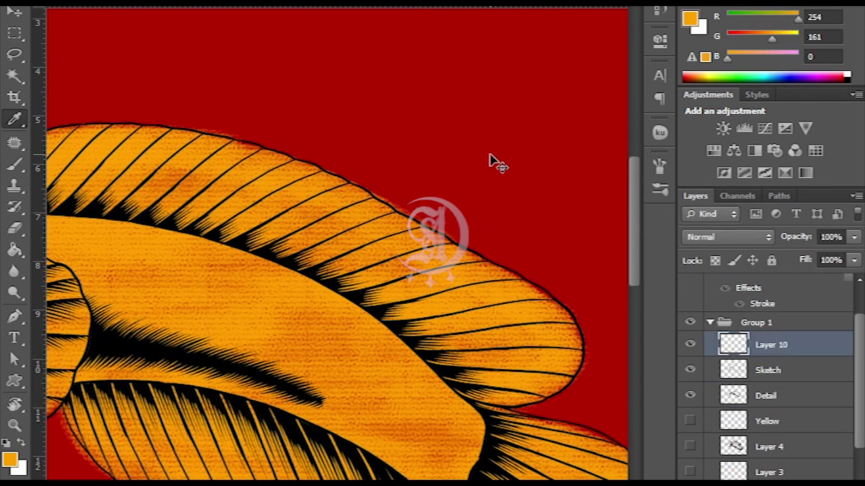
type("PALLETS")
key("Return")
Paint a yellow swatch above the dorsal fin and an orange one (RGB 254, 128, 0) sampled from the body beside it
key("b")
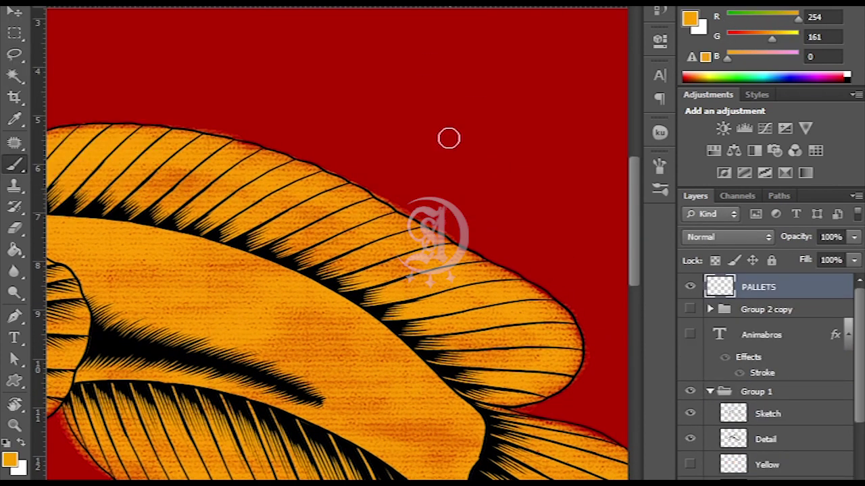
scroll(732, 323, "down", 3)
left_click(688, 446)
left_click(689, 446)
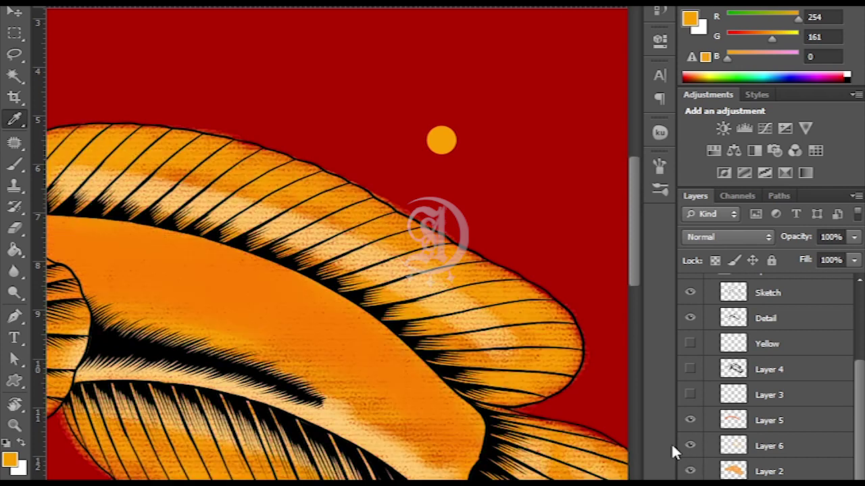
key("i")
left_click_drag(333, 311, 350, 281)
key("b")
scroll(759, 286, "up", 3)
left_click(493, 111)
Isolate Layer 6's highlights, sample their pale orange (RGB 254, 205, 122) and paint it as a third swatch
scroll(698, 411, "down", 3)
left_click(689, 420)
left_click(689, 472)
key("o")
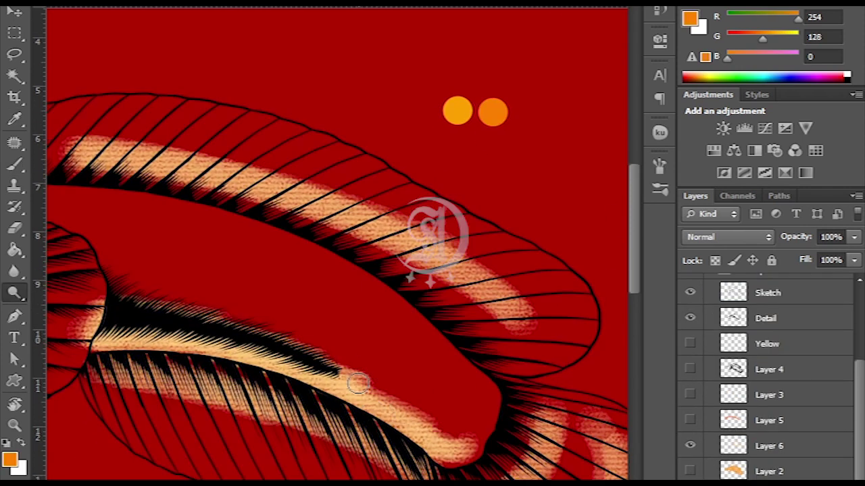
key("b")
scroll(711, 348, "down", 3)
Sample the dark grey of Layer 4's markings and paint it as a fourth swatch beside the orange one
left_click(689, 344)
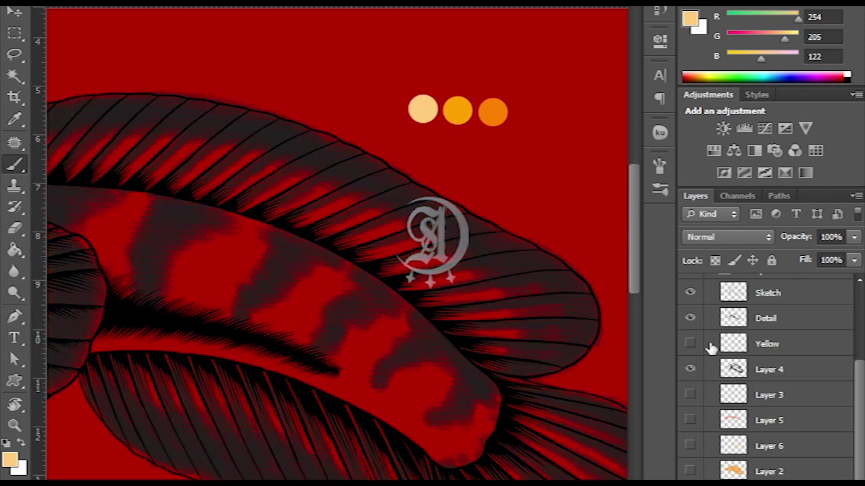
left_click(520, 250)
key("b")
left_click(528, 112)
Fill the fish's silhouette on the Yellow layer with the yellow swatch colour (RGB 254, 161, 0), with Layer 4 hidden
left_click(690, 369)
left_click(689, 344)
left_click(766, 344)
left_click(458, 110, "alt")
mouse_move(323, 241)
left_mouse_down()
mouse_move(387, 265)
mouse_move(396, 304)
left_mouse_up()
key("alt+BackSpace")
key("w")
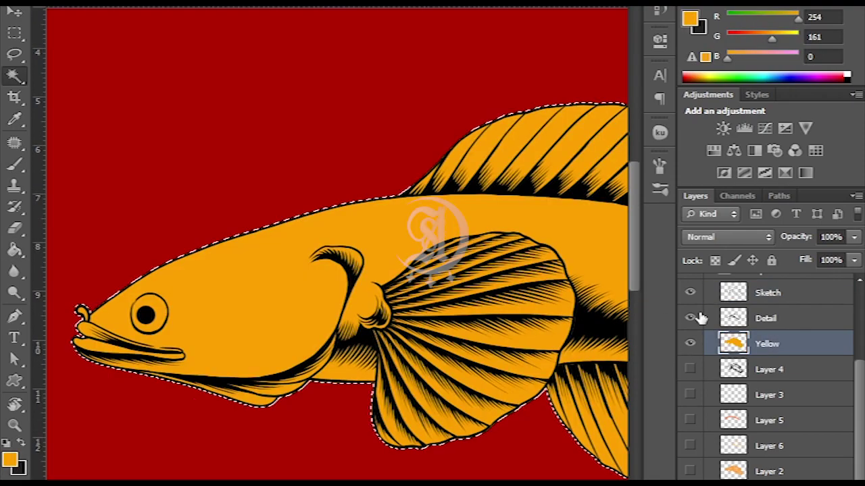
Add a layer named Yellow 2 above Yellow and sample the orange swatch (RGB 254, 128, 0)
scroll(378, 260, "up", 3)
left_click_drag(379, 260, 315, 209)
key("i")
key("ctrl+shift+alt+n")
left_click(414, 213)
double_click(767, 344)
type("Yellow 2")
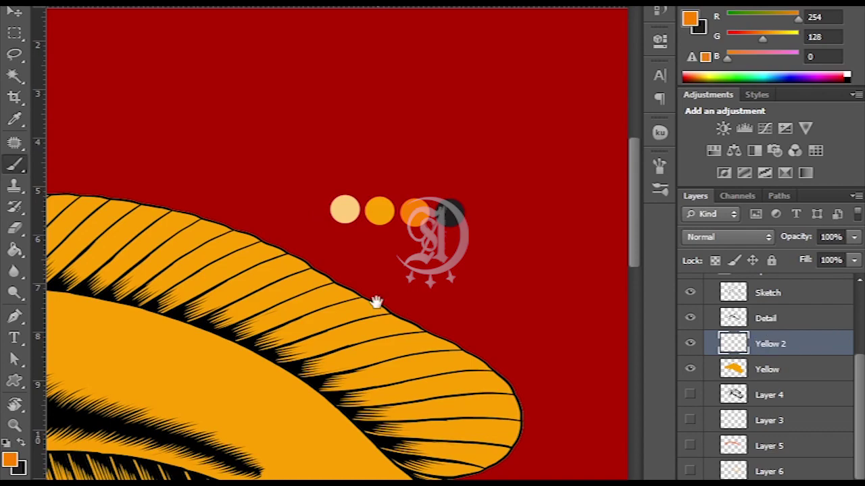
Examine where Layer 5's orange shading runs along the body with the Yellow fill hidden, then restore the layer visibility
left_click_drag(376, 302, 523, 248)
scroll(566, 273, "down", 3)
left_click_drag(376, 270, 463, 309)
key("ctrl+z")
left_click(690, 445)
left_click(691, 371)
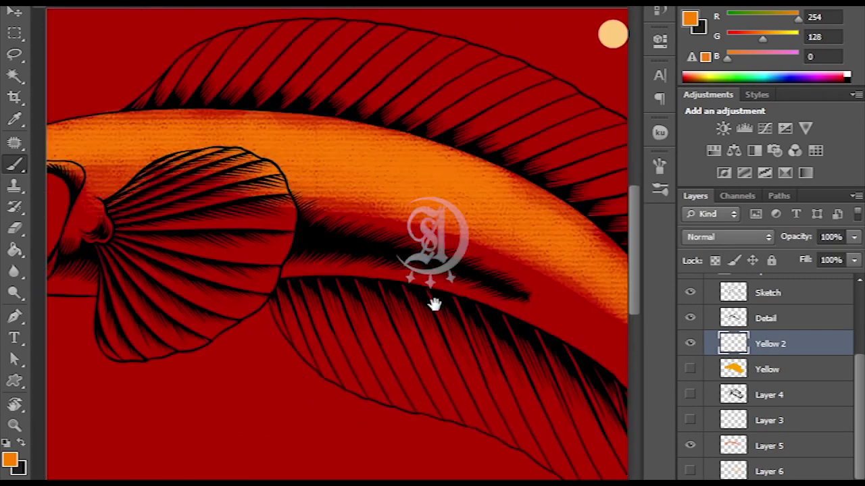
left_click(691, 448)
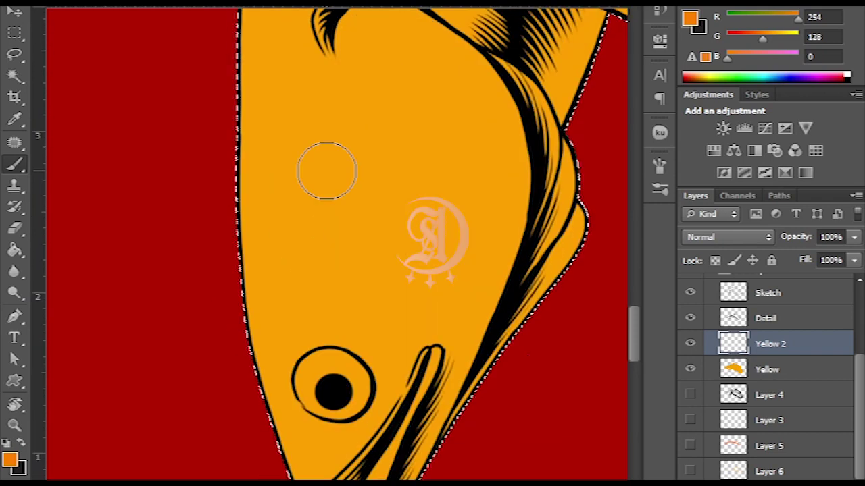
Paint orange on Yellow 2 over the head and body up to the pectoral fin, erasing what spills into the fin
mouse_move(327, 170)
left_mouse_down()
mouse_move(353, 155)
mouse_move(299, 406)
mouse_move(396, 328)
mouse_move(470, 116)
mouse_move(499, 243)
left_mouse_up()
scroll(380, 170, "down", 5)
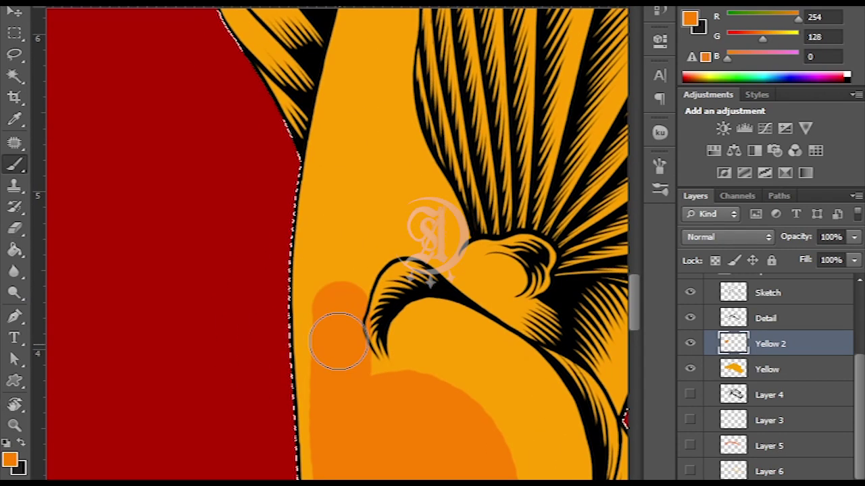
left_click_drag(339, 341, 367, 81)
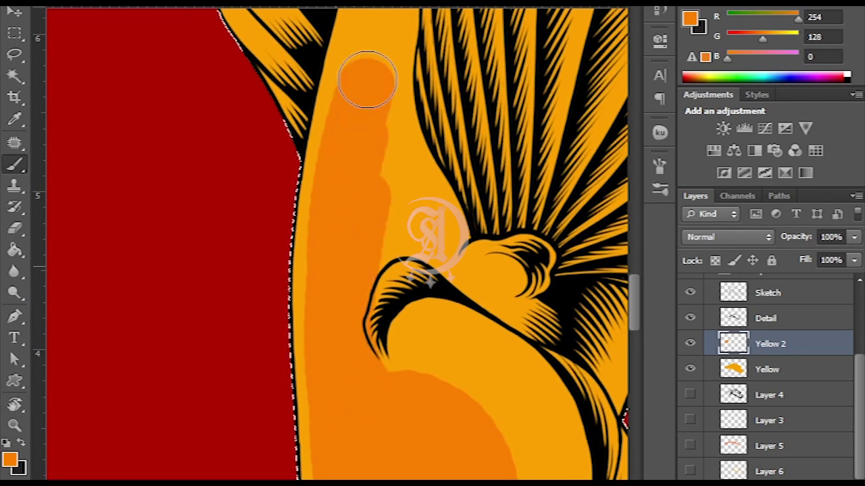
key("e")
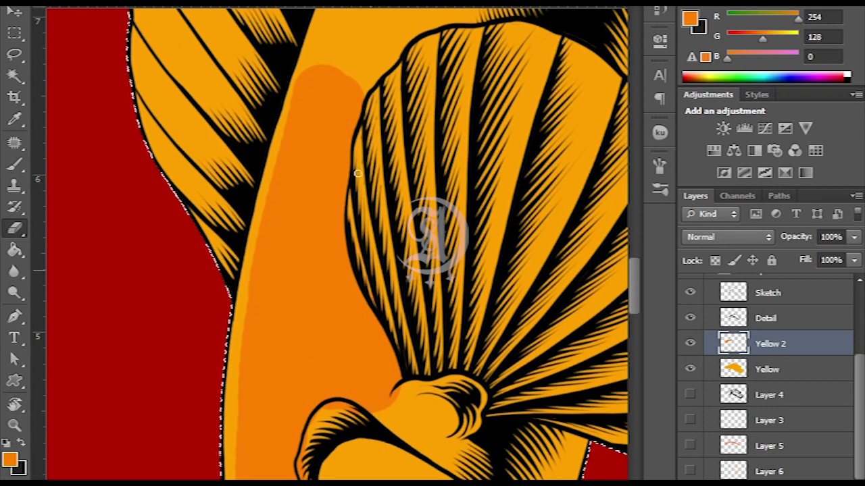
left_click_drag(357, 173, 319, 299)
mouse_move(378, 111)
left_mouse_down()
mouse_move(428, 116)
mouse_move(376, 266)
mouse_move(356, 89)
left_mouse_up()
Extend the orange band along the back to the tail base and erase the overspill inside the gill flap
key("r")
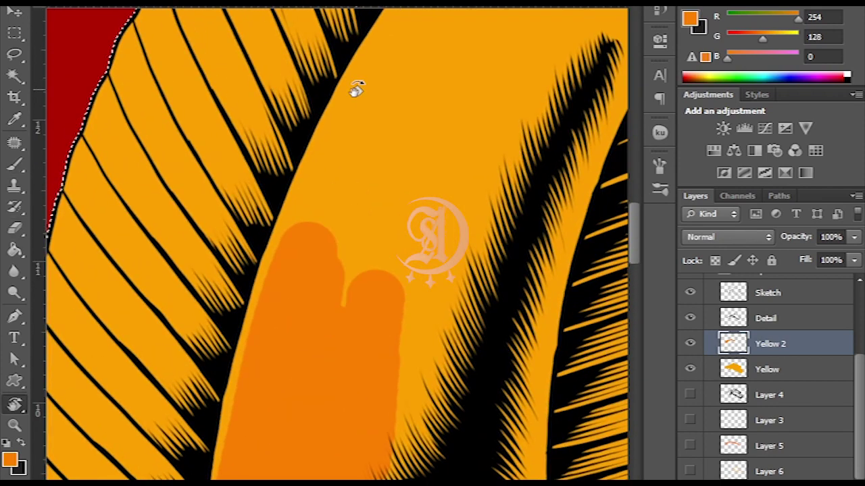
key("b")
mouse_move(338, 256)
left_mouse_down()
mouse_move(286, 312)
mouse_move(347, 216)
left_mouse_up()
mouse_move(412, 159)
left_mouse_down()
mouse_move(426, 132)
mouse_move(349, 187)
mouse_move(498, 64)
mouse_move(401, 198)
mouse_move(502, 60)
left_mouse_up()
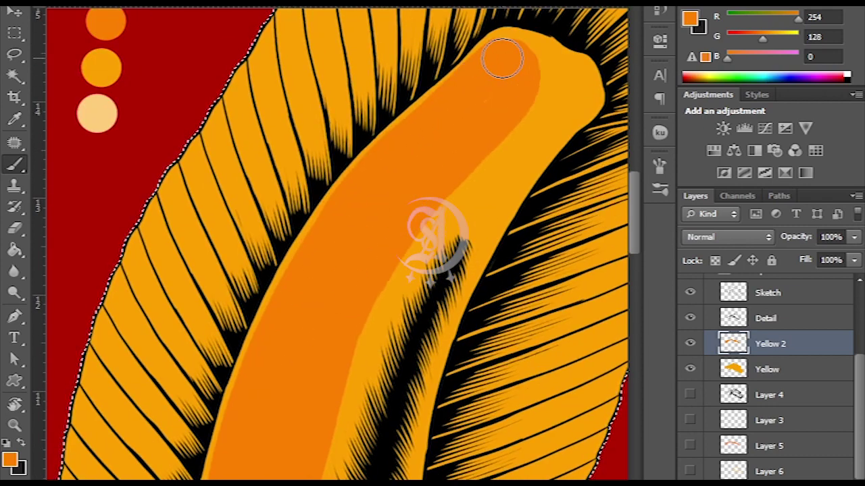
key("e")
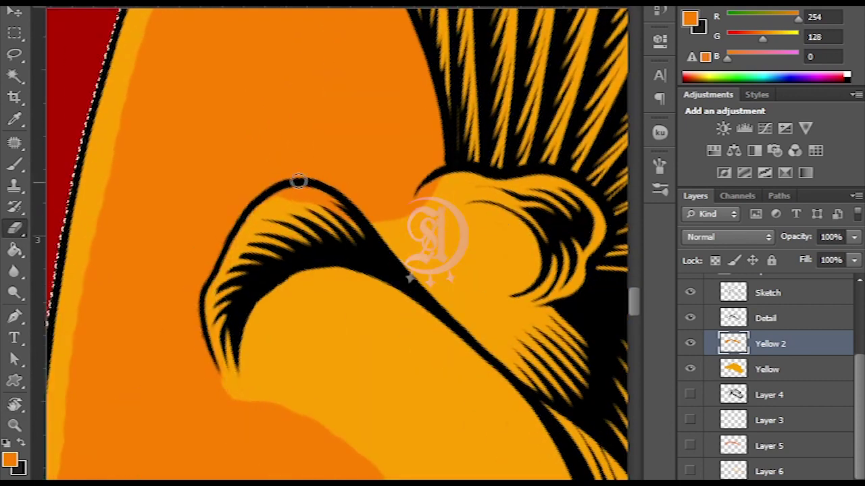
key("b")
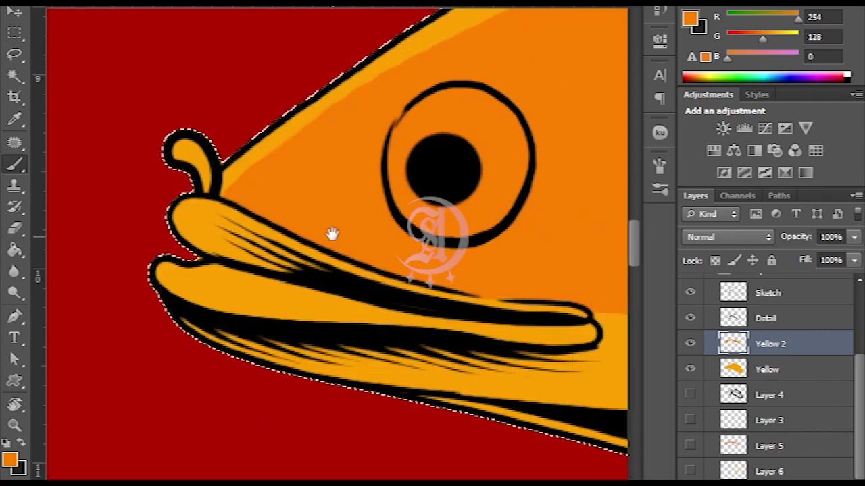
Give the eraser a speckled brush tip and start feathering the edge of the orange on the head
key("e")
right_click(155, 166)
double_click(156, 166)
key("F5")
key("F5")
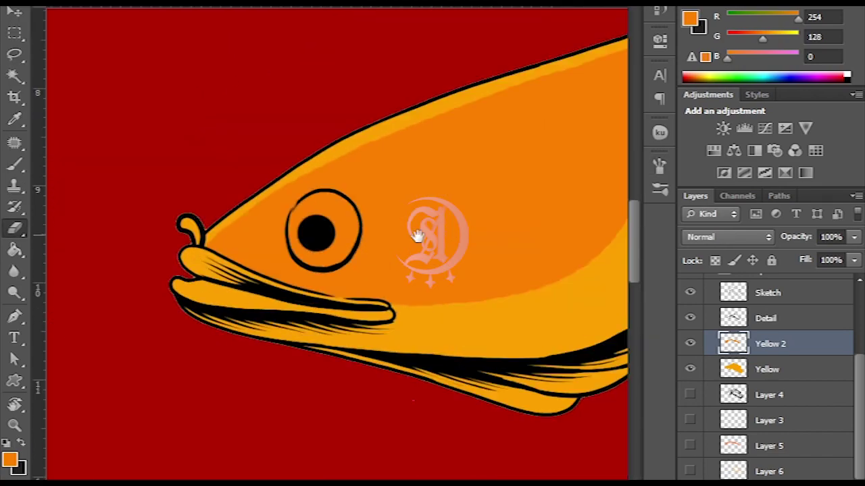
scroll(399, 196, "down", 2)
left_click_drag(144, 300, 318, 170)
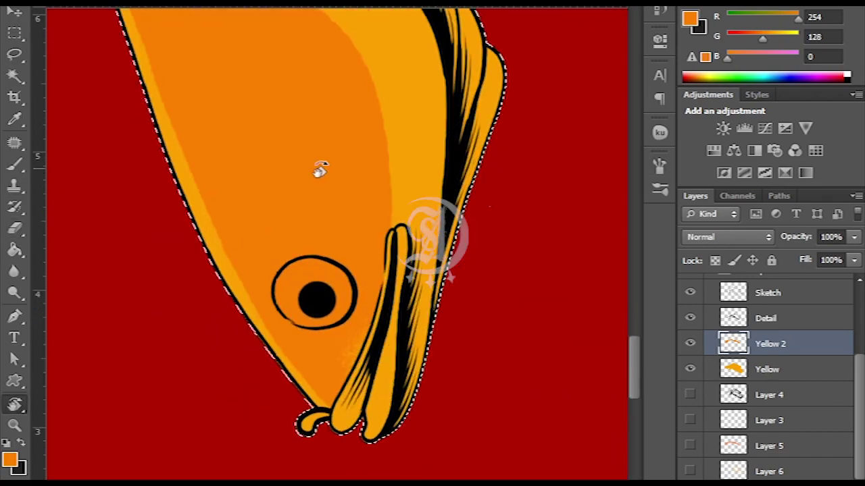
mouse_move(425, 236)
left_mouse_down()
mouse_move(453, 193)
mouse_move(274, 260)
mouse_move(268, 228)
mouse_move(367, 27)
mouse_move(295, 219)
mouse_move(318, 155)
mouse_move(405, 328)
mouse_move(396, 315)
mouse_move(216, 314)
mouse_move(290, 299)
mouse_move(315, 187)
mouse_move(341, 152)
mouse_move(361, 145)
mouse_move(322, 112)
mouse_move(486, 37)
mouse_move(540, 145)
mouse_move(517, 62)
left_mouse_up()
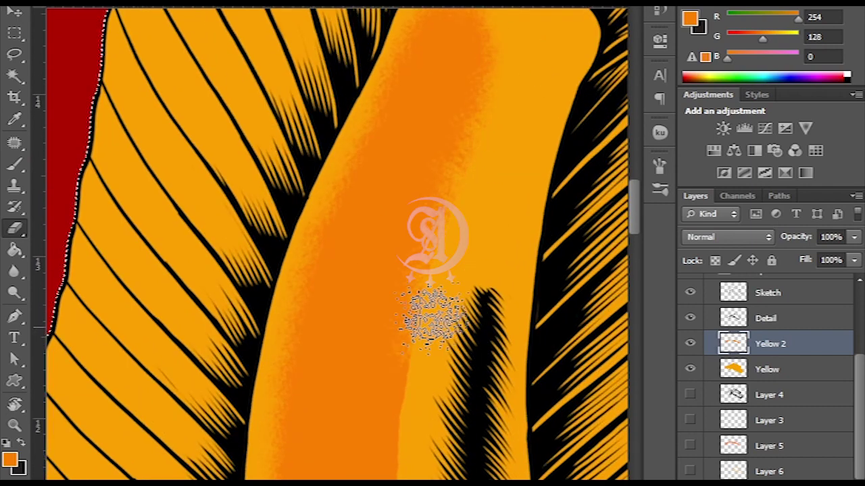
Feather both edges of the orange band along the body with the speckled eraser
left_click_drag(433, 315, 419, 172)
mouse_move(421, 328)
left_mouse_down()
mouse_move(438, 439)
mouse_move(337, 469)
mouse_move(347, 459)
left_mouse_up()
mouse_move(415, 193)
left_mouse_down()
mouse_move(503, 160)
mouse_move(329, 164)
left_mouse_up()
scroll(517, 155, "down", 5)
scroll(376, 145, "up", 5)
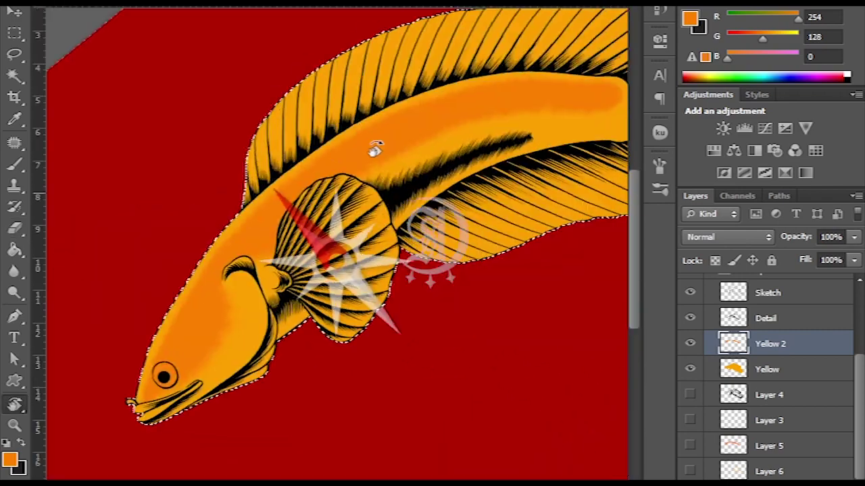
Paint orange at the base of the pectoral fin's rays and feather it outward with the speckled eraser
key("b")
mouse_move(364, 288)
left_mouse_down()
mouse_move(360, 244)
mouse_move(289, 272)
left_mouse_up()
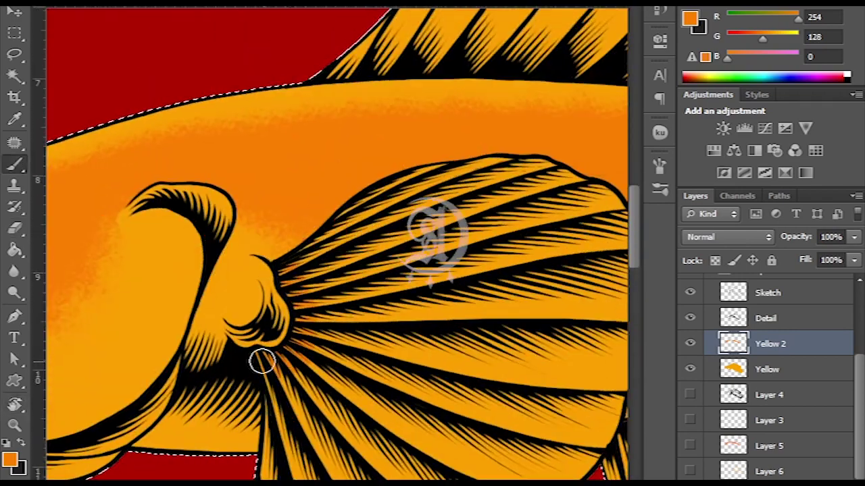
left_click_drag(261, 360, 358, 362)
mouse_move(329, 237)
left_mouse_down()
mouse_move(376, 296)
mouse_move(391, 358)
left_mouse_up()
key("e")
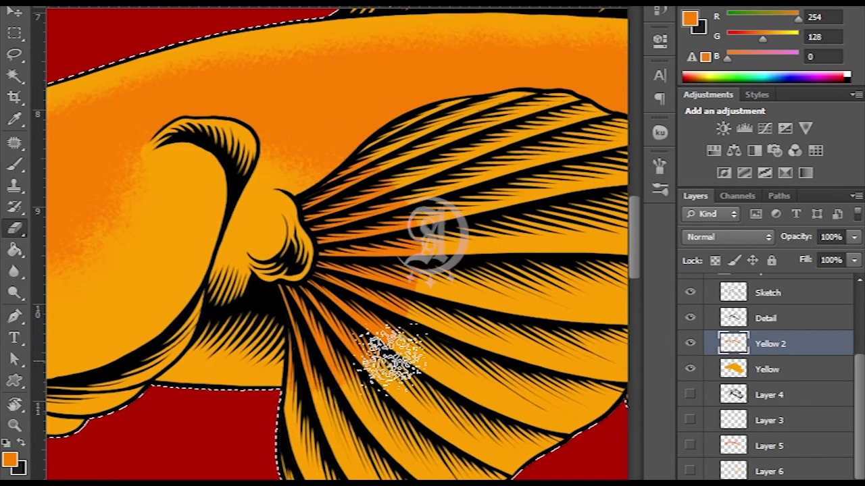
Paint orange along the base of the lower fin and around the base of the tail fin
key("b")
mouse_move(332, 140)
left_mouse_down()
mouse_move(331, 192)
mouse_move(303, 244)
left_mouse_up()
mouse_move(365, 326)
left_mouse_down()
mouse_move(332, 293)
mouse_move(341, 416)
left_mouse_up()
scroll(333, 316, "up", 3)
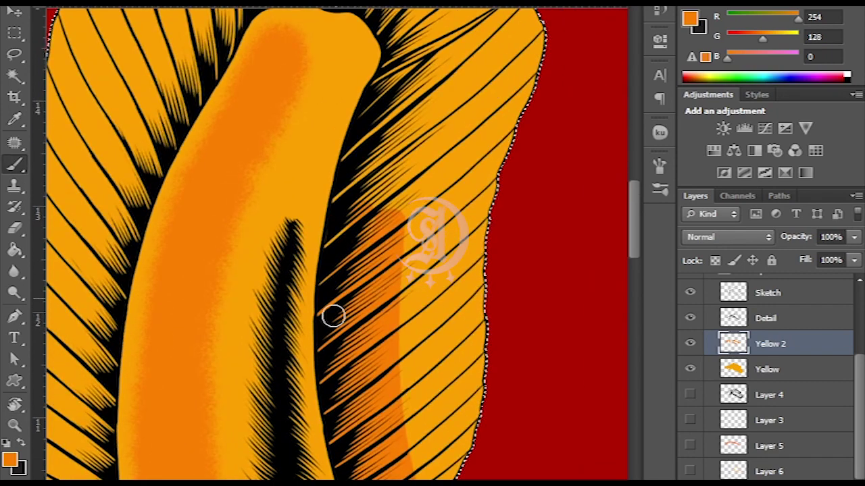
scroll(410, 173, "down", 3)
scroll(390, 392, "up", 3)
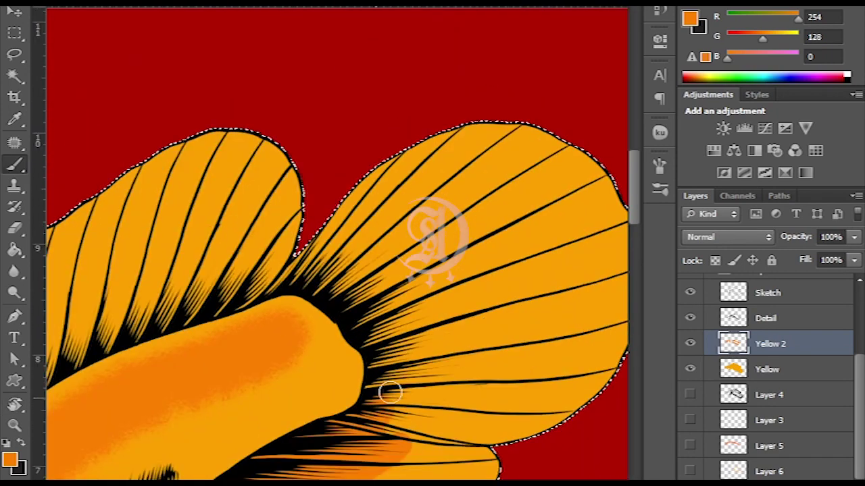
scroll(311, 304, "down", 2)
scroll(391, 333, "down", 2)
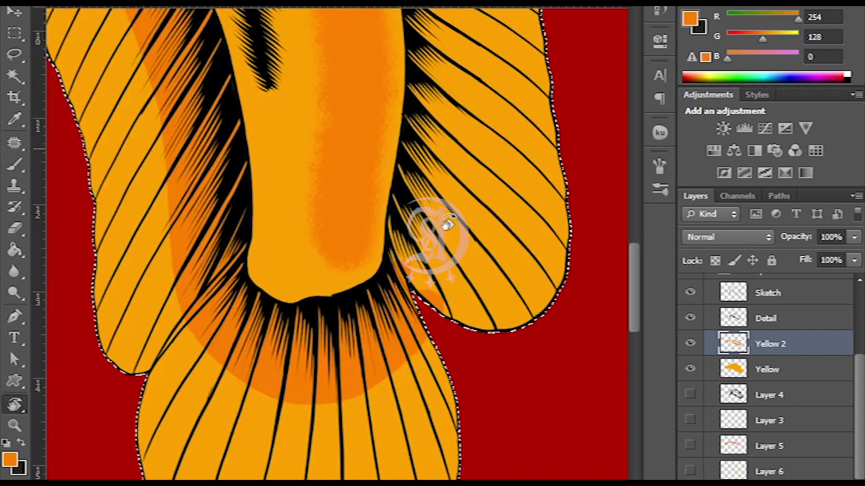
Paint orange along the whole base of the dorsal fin and feather the orange edges on the fins
scroll(414, 372, "up", 3)
scroll(376, 292, "down", 2)
scroll(338, 368, "up", 2)
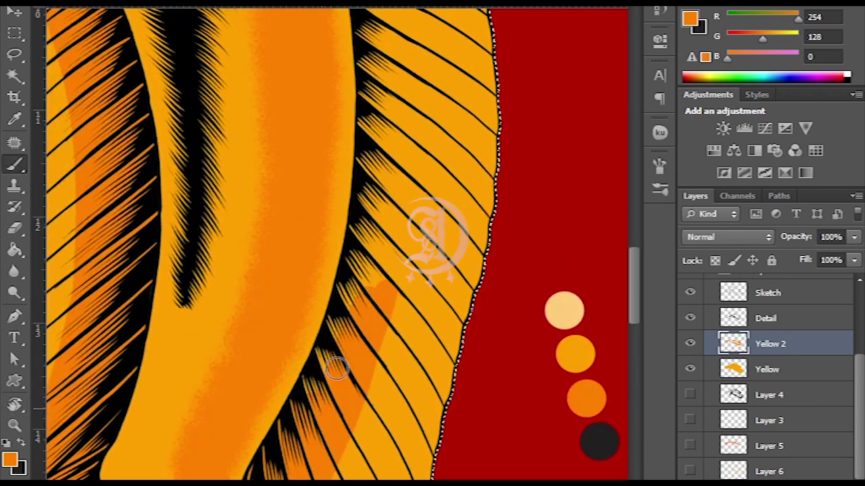
scroll(365, 304, "up", 2)
scroll(341, 344, "down", 2)
scroll(371, 261, "up", 2)
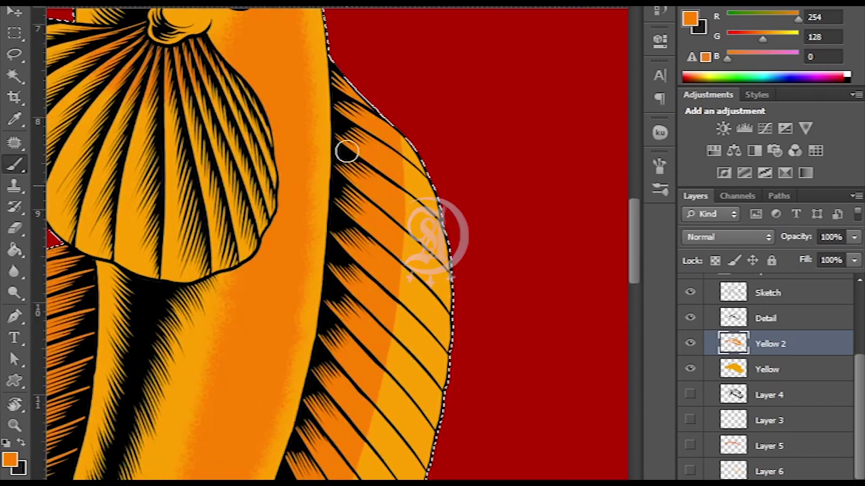
key("r")
mouse_move(381, 131)
left_mouse_down()
mouse_move(367, 169)
mouse_move(459, 120)
mouse_move(347, 122)
mouse_move(450, 403)
mouse_move(427, 434)
mouse_move(426, 324)
mouse_move(398, 290)
mouse_move(432, 331)
mouse_move(434, 280)
mouse_move(396, 347)
mouse_move(381, 145)
mouse_move(433, 257)
mouse_move(411, 183)
mouse_move(383, 151)
mouse_move(367, 328)
mouse_move(394, 391)
mouse_move(338, 81)
mouse_move(331, 85)
left_mouse_up()
scroll(332, 85, "down", 3)
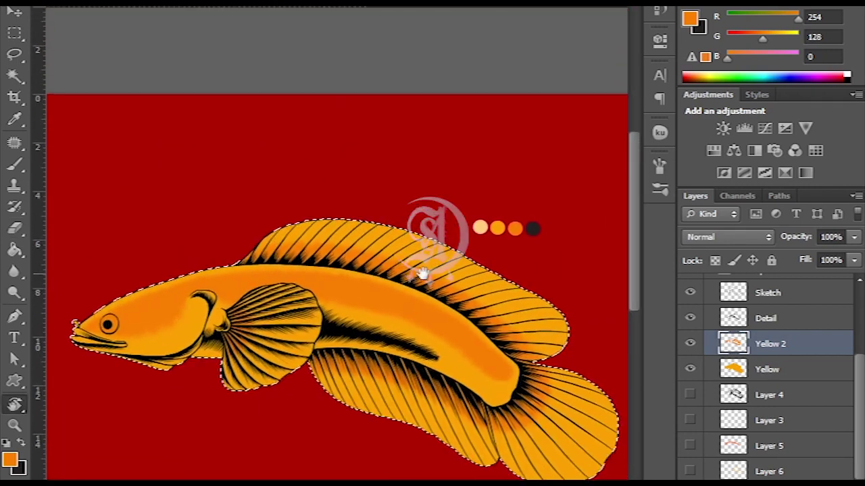
Add a layer named Yellow 3 above Yellow 2 and sample the cream swatch (RGB 254, 205, 122)
key("ctrl+shift+alt+n")
left_click_drag(481, 231, 315, 131)
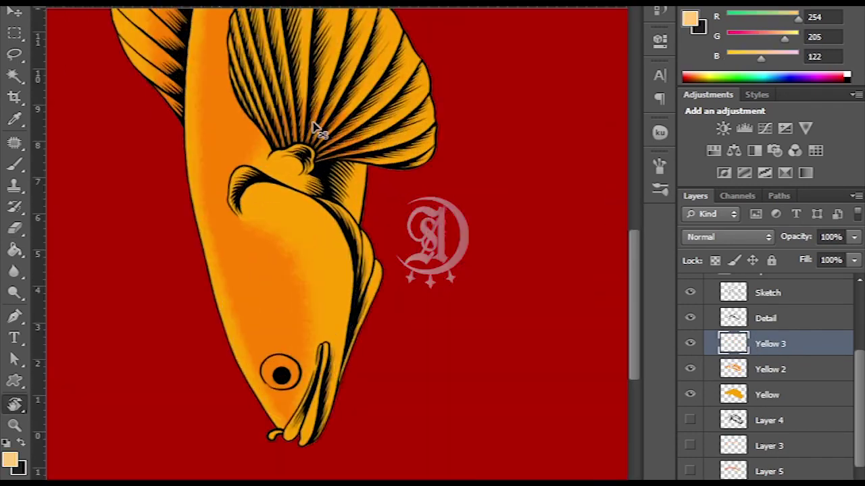
scroll(367, 158, "up", 5)
Paint cream highlights on the lips and the folds behind the gill cover, feathering them with the speckled eraser
key("b")
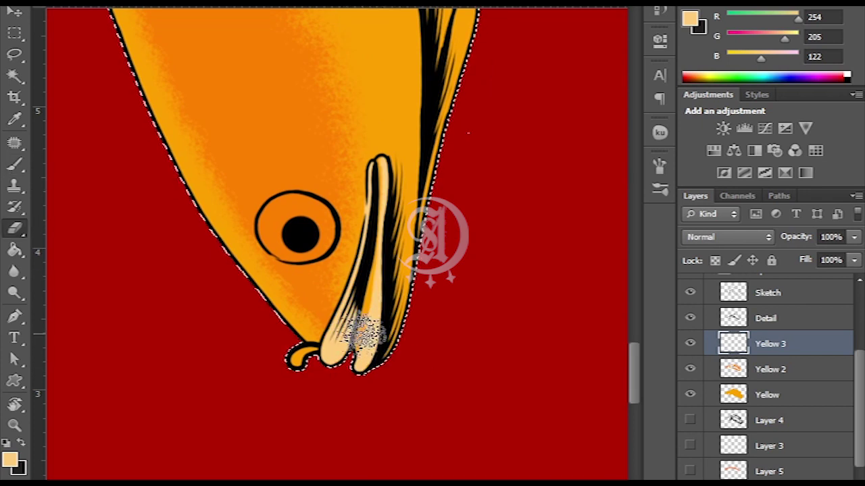
mouse_move(381, 149)
left_mouse_down()
mouse_move(475, 131)
mouse_move(409, 119)
left_mouse_up()
key("b")
left_click_drag(488, 188, 473, 160)
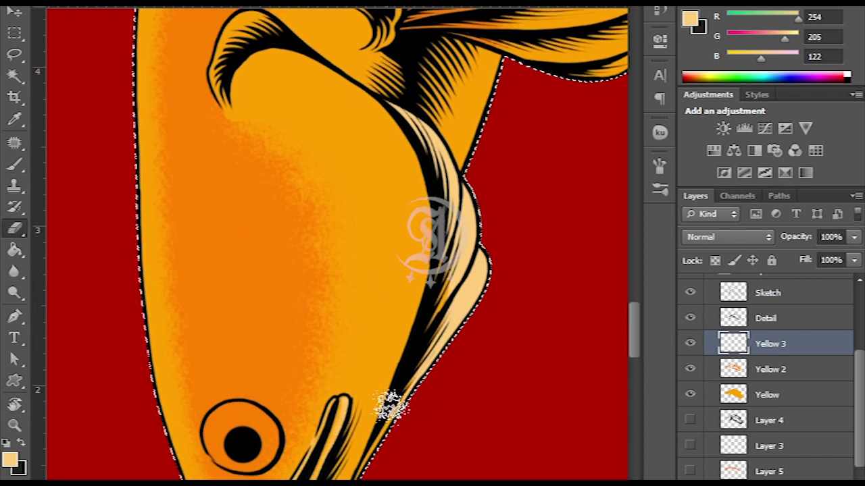
Clear the selection, reload the fish's silhouette as a selection and return to the Yellow 3 layer
key("ctrl+d")
key("e")
left_click(767, 293)
left_click(770, 370)
left_click(750, 398)
left_click(770, 343)
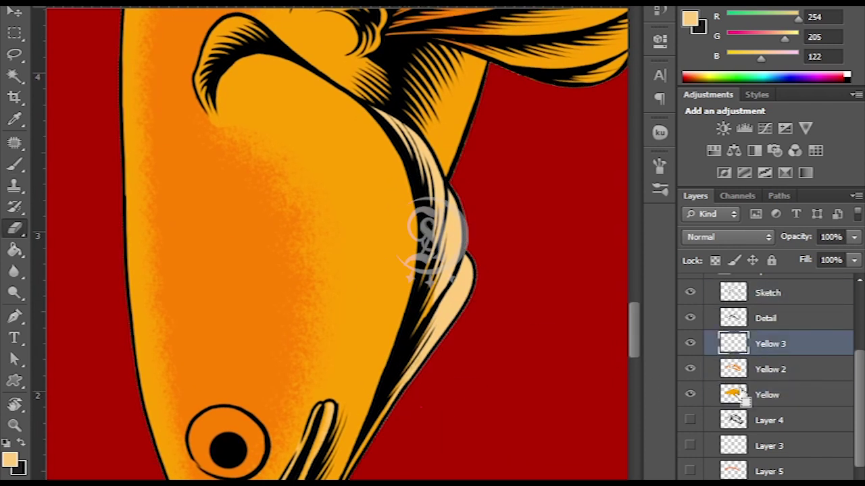
left_click(765, 319)
left_click(734, 323, "ctrl")
key("alt+bracketleft")
key("alt+bracketleft")
key("alt+bracketleft")
key("alt+bracketright")
key("alt+bracketright")
Paint cream over the gill cover and lower cheek and feather its edge into the orange
mouse_move(396, 157)
left_mouse_down()
mouse_move(406, 145)
mouse_move(466, 169)
mouse_move(473, 192)
left_mouse_up()
key("b")
left_click_drag(274, 142, 405, 170)
scroll(455, 179, "down", 2)
mouse_move(372, 139)
left_mouse_down()
mouse_move(456, 180)
mouse_move(396, 228)
mouse_move(357, 67)
mouse_move(401, 163)
left_mouse_up()
key("e")
mouse_move(266, 91)
left_mouse_down()
mouse_move(279, 87)
mouse_move(386, 367)
mouse_move(370, 223)
mouse_move(405, 358)
mouse_move(353, 343)
mouse_move(395, 187)
mouse_move(362, 242)
left_mouse_up()
key("b")
Add a cream highlight to the knob at the pectoral fin's base and soften its edge
key("e")
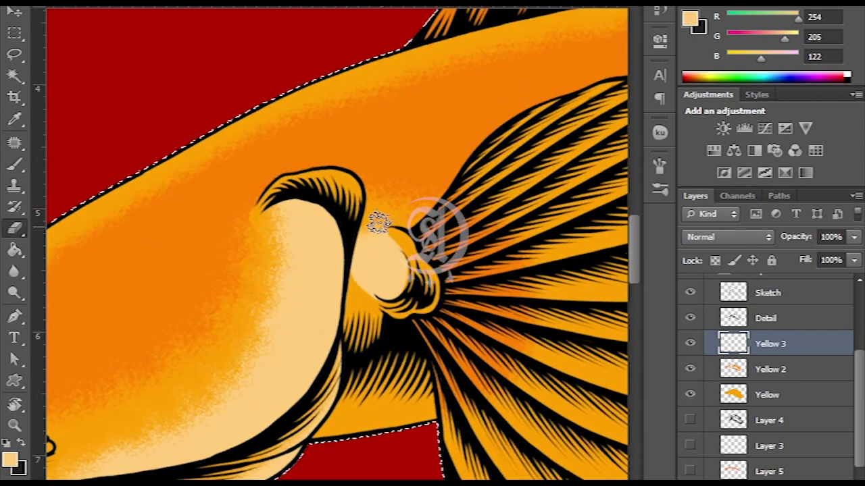
key("b")
mouse_move(380, 301)
left_mouse_down()
mouse_move(357, 169)
mouse_move(419, 299)
mouse_move(427, 122)
mouse_move(365, 305)
left_mouse_up()
key("e")
key("b")
Paint cream along the lower body on both sides of the black hatched stripe
mouse_move(369, 335)
left_mouse_down()
mouse_move(343, 253)
mouse_move(346, 281)
left_mouse_up()
mouse_move(356, 243)
left_mouse_down()
mouse_move(400, 187)
mouse_move(351, 338)
mouse_move(470, 170)
left_mouse_up()
mouse_move(380, 183)
left_mouse_down()
mouse_move(396, 131)
mouse_move(457, 149)
mouse_move(385, 193)
mouse_move(351, 344)
left_mouse_up()
left_click_drag(352, 344, 353, 380)
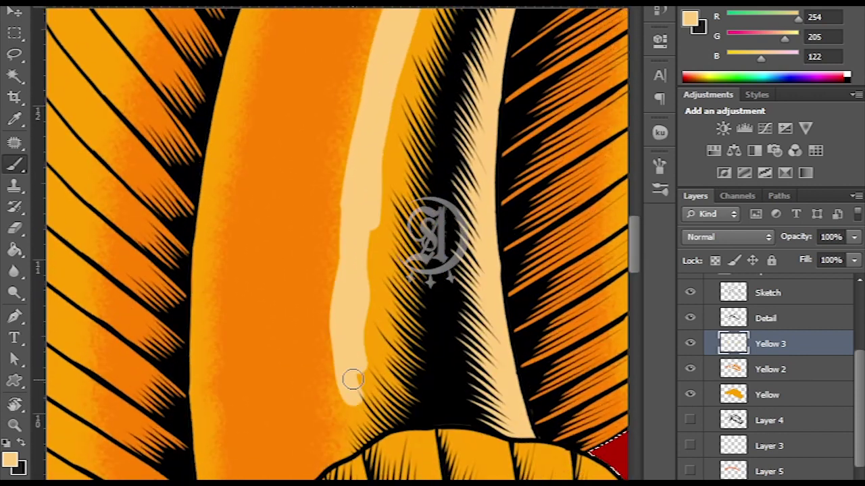
mouse_move(394, 205)
left_mouse_down()
mouse_move(378, 147)
mouse_move(465, 175)
mouse_move(289, 168)
mouse_move(307, 297)
left_mouse_up()
Feather the cream on the lower body into the orange and around the hatched stripe with the speckled eraser
key("e")
left_click_drag(431, 142, 383, 263)
left_click_drag(352, 312, 477, 306)
left_click_drag(478, 248, 313, 398)
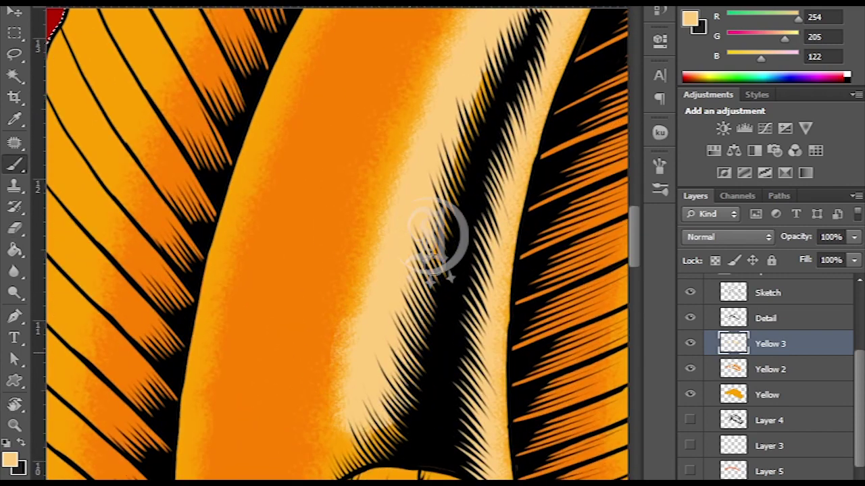
left_click_drag(424, 356, 361, 227)
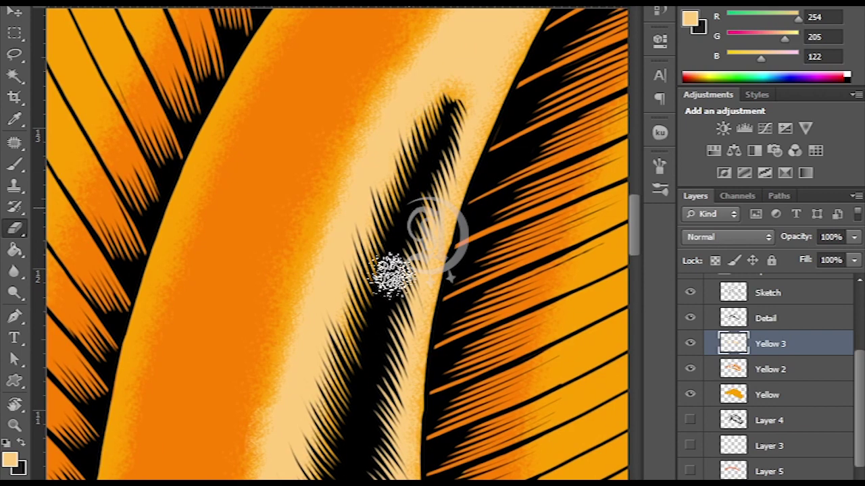
Paint cream along the outer edges of the lower, tail and dorsal fins and feather its inner edge
scroll(391, 274, "down", 8)
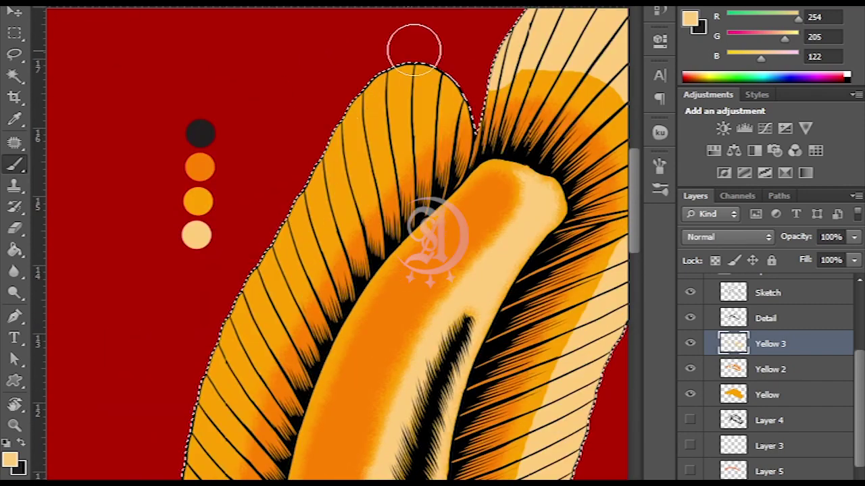
scroll(415, 96, "down", 5)
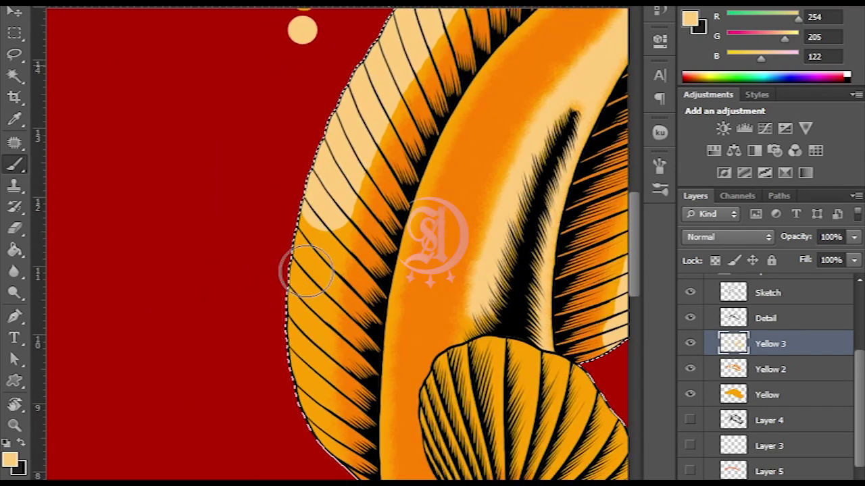
key("e")
scroll(338, 388, "up", 10)
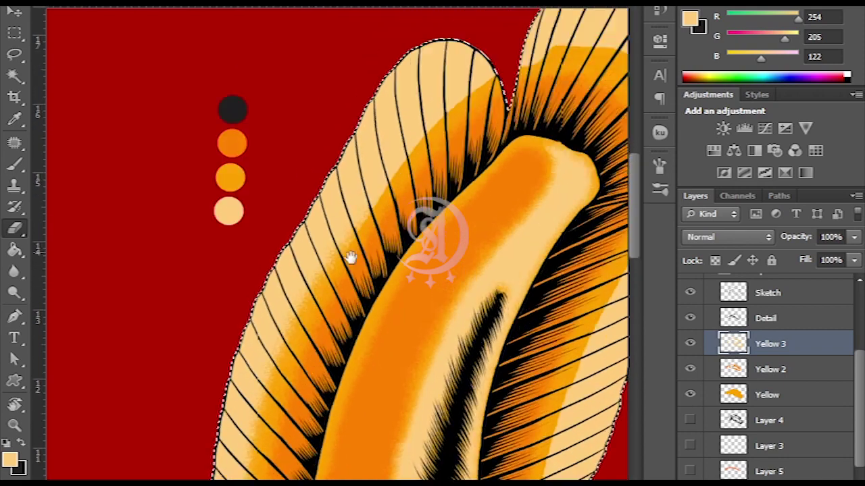
left_click_drag(463, 76, 303, 212)
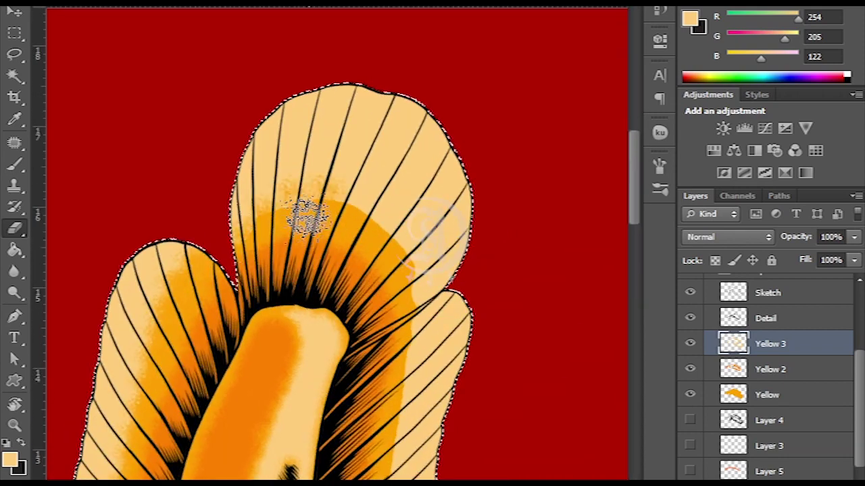
scroll(439, 118, "down", 5)
scroll(395, 367, "down", 5)
scroll(372, 344, "up", 5)
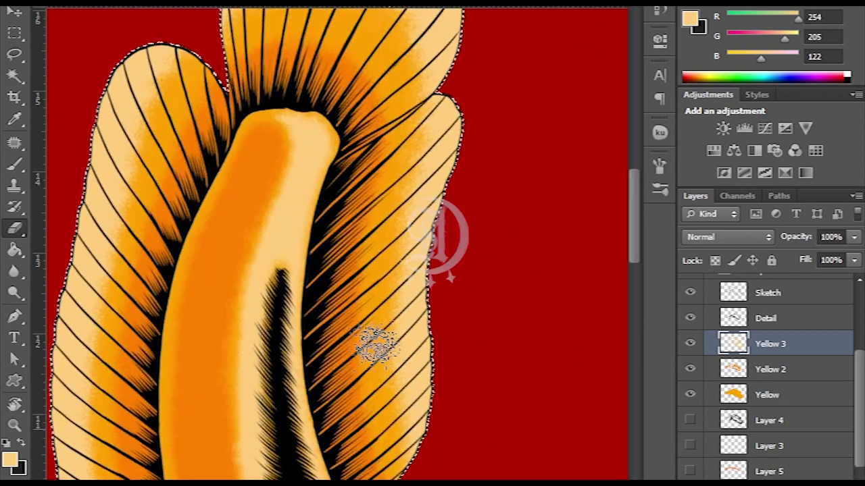
left_click_drag(372, 344, 494, 329)
scroll(399, 220, "right", 3)
Show Layer 4 and move it above Yellow 3
key("b")
left_click(690, 420)
left_click_drag(769, 420, 769, 341)
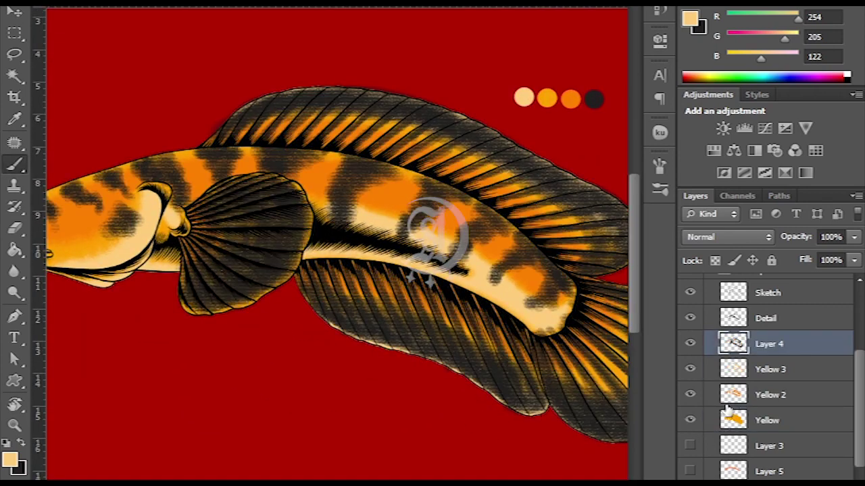
Add a layer named Black between Layer 4 and Yellow 3, and lower Layer 4's opacity to 43%
key("ctrl+shift+alt+n")
double_click(770, 369)
left_click(812, 348)
left_click_drag(796, 236, 757, 251)
Sample the dark grey colour (RGB 33, 31, 31) and make the Black layer active
scroll(439, 241, "up", 3)
mouse_move(438, 241)
left_mouse_down()
mouse_move(343, 206)
mouse_move(466, 85)
mouse_move(466, 183)
left_mouse_up()
left_click(344, 206, "alt")
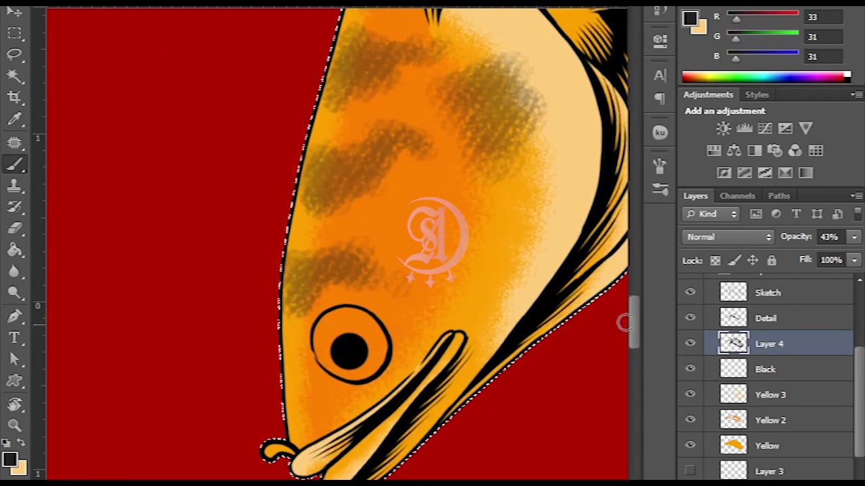
key("alt+bracketleft")
Paint solid dark grey over the shaded patches on the fish's head, from above the eye to the cheek, on the Black layer
left_click_drag(284, 312, 369, 289)
left_click_drag(315, 269, 257, 338)
mouse_move(399, 169)
left_mouse_down()
mouse_move(433, 223)
mouse_move(459, 243)
left_mouse_up()
left_click_drag(378, 223, 398, 244)
left_click_drag(283, 257, 373, 233)
left_click_drag(310, 254, 312, 328)
Paint dark grey patches along the fish's back from beside the gill cover to above the pectoral fin
mouse_move(399, 243)
left_mouse_down()
mouse_move(315, 226)
mouse_move(351, 257)
left_mouse_up()
mouse_move(329, 202)
left_mouse_down()
mouse_move(328, 289)
mouse_move(344, 304)
left_mouse_up()
mouse_move(325, 283)
left_mouse_down()
mouse_move(313, 197)
mouse_move(340, 189)
left_mouse_up()
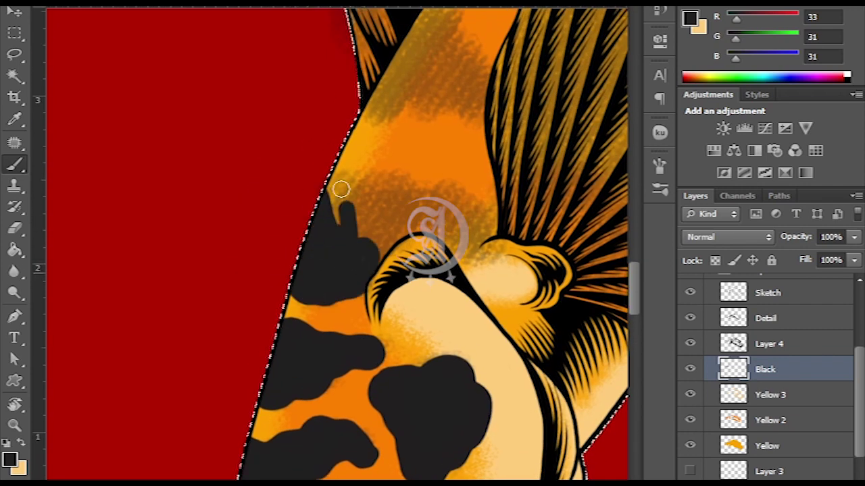
left_click_drag(264, 230, 349, 181)
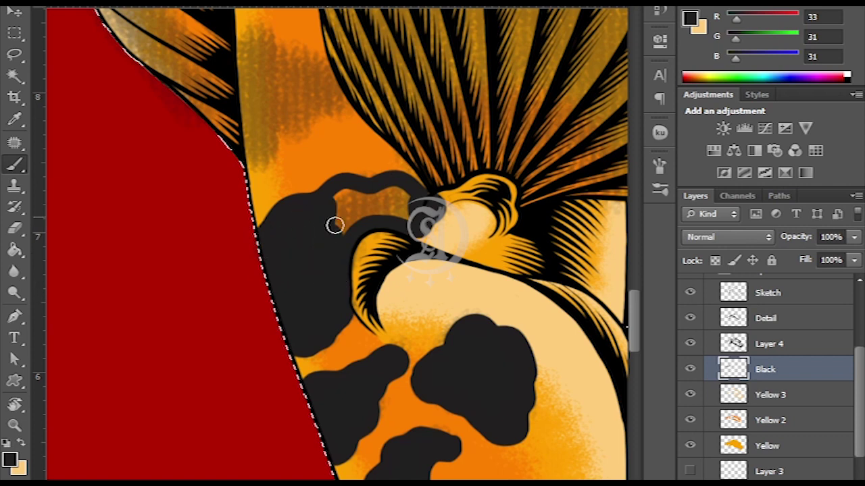
left_click_drag(403, 185, 299, 135)
mouse_move(299, 135)
left_mouse_down()
mouse_move(305, 250)
mouse_move(378, 203)
left_mouse_up()
mouse_move(378, 202)
left_mouse_down()
mouse_move(353, 196)
mouse_move(363, 222)
mouse_move(333, 249)
mouse_move(371, 251)
mouse_move(307, 199)
mouse_move(332, 257)
mouse_move(338, 203)
left_mouse_up()
left_click_drag(339, 119, 350, 159)
left_click_drag(362, 226, 326, 181)
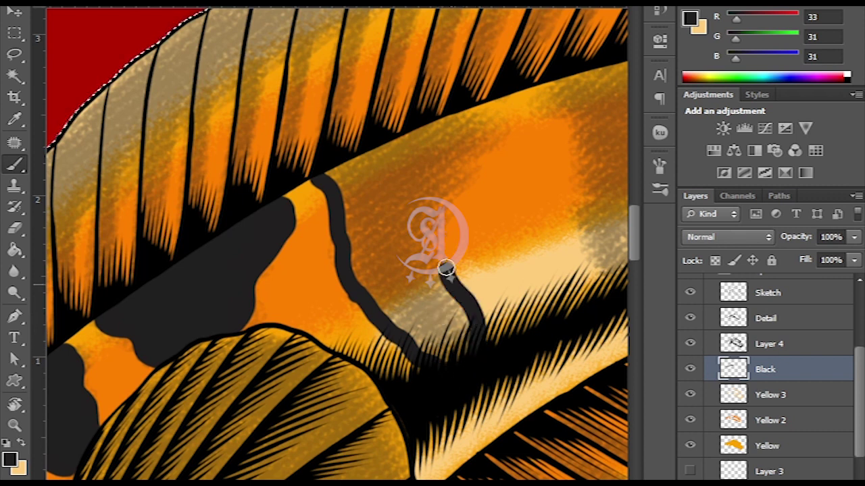
Outline and fill the wavy dark grey bands across the rear body from behind the pectoral fin to the tail base
left_click_drag(446, 269, 397, 142)
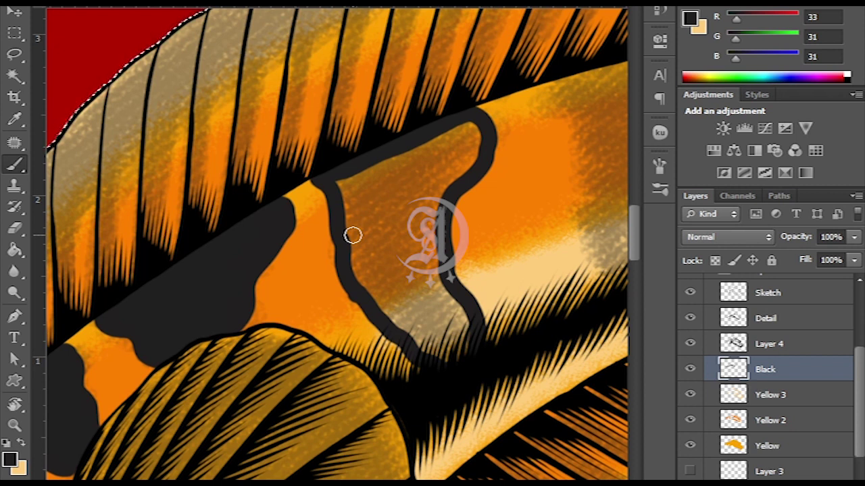
mouse_move(352, 197)
left_mouse_down()
mouse_move(385, 268)
mouse_move(388, 247)
left_mouse_up()
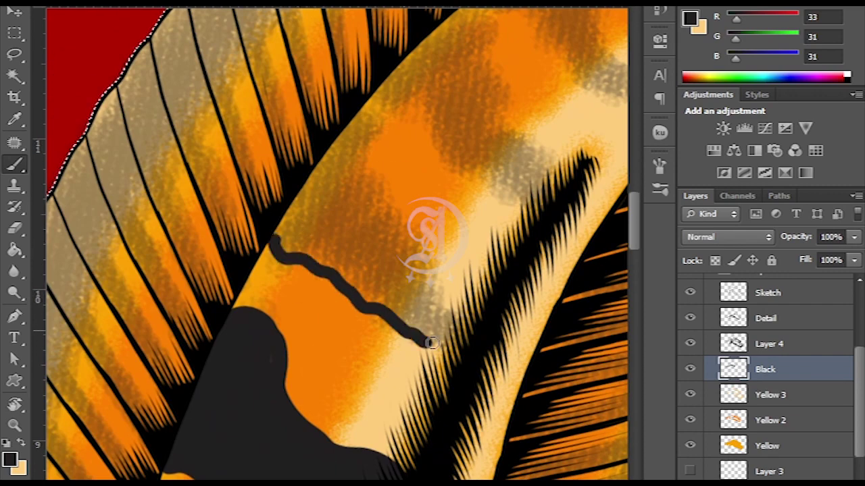
left_click_drag(431, 343, 295, 204)
left_click_drag(295, 243, 348, 161)
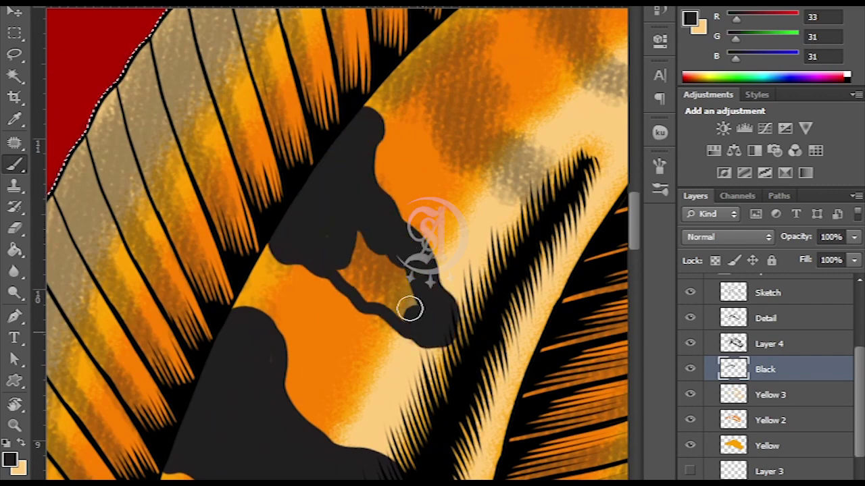
mouse_move(291, 277)
left_mouse_down()
mouse_move(386, 304)
mouse_move(414, 158)
mouse_move(400, 174)
left_mouse_up()
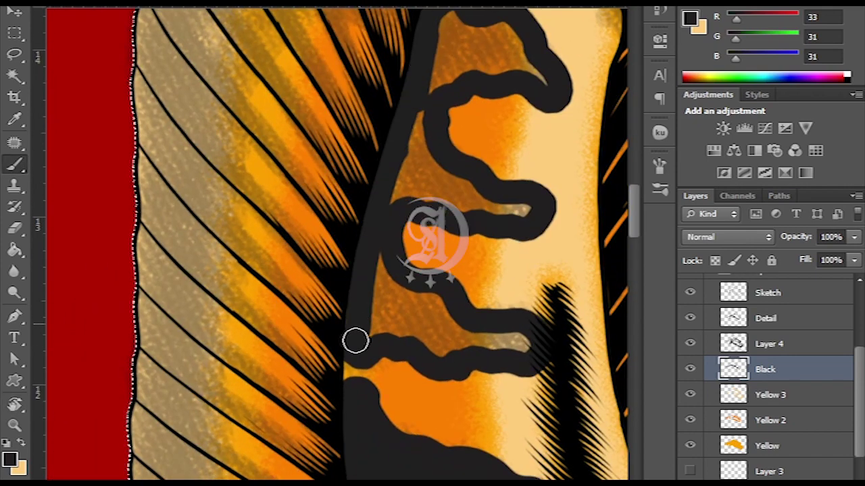
mouse_move(355, 342)
left_mouse_down()
mouse_move(412, 332)
mouse_move(508, 345)
left_mouse_up()
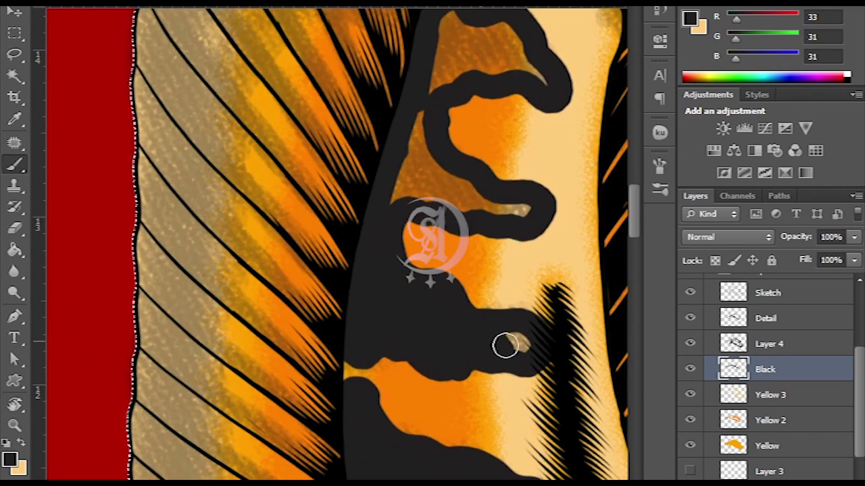
left_click_drag(378, 284, 440, 329)
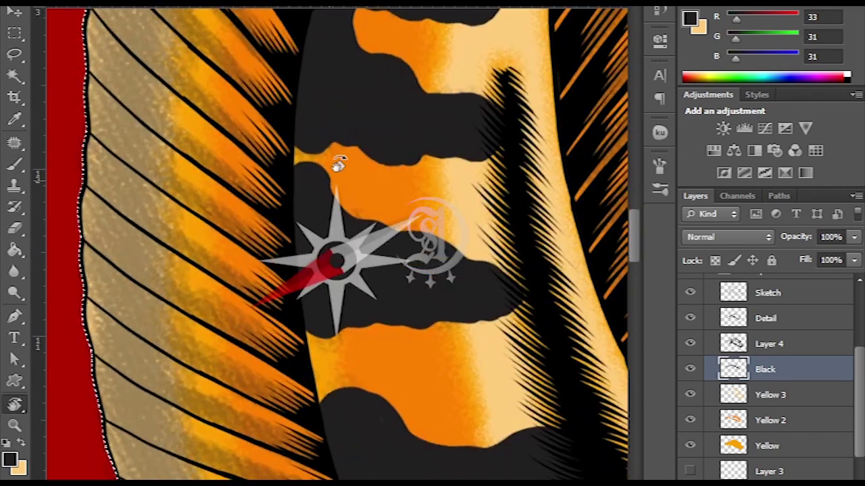
Fill the pectoral fin with dark grey except near its base, and feather the inner edge with the textured eraser
left_click_drag(338, 164, 318, 154)
left_click_drag(376, 146, 413, 106)
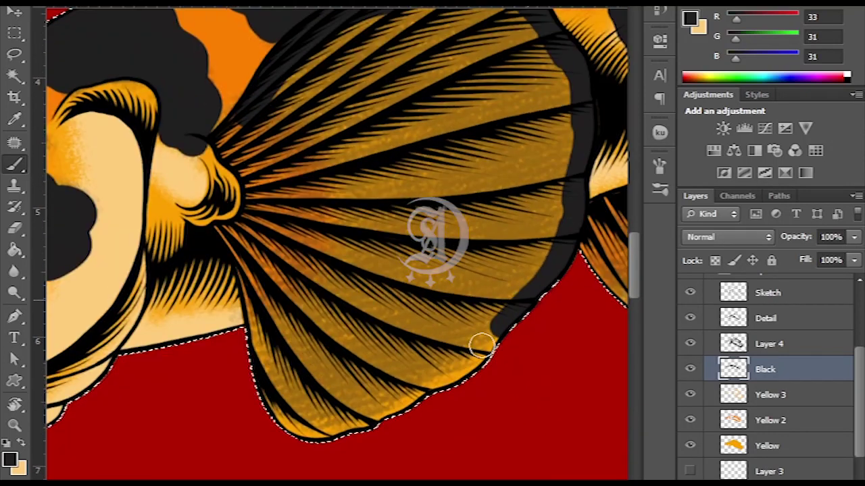
mouse_move(481, 344)
left_mouse_down()
mouse_move(283, 158)
mouse_move(335, 268)
mouse_move(372, 293)
left_mouse_up()
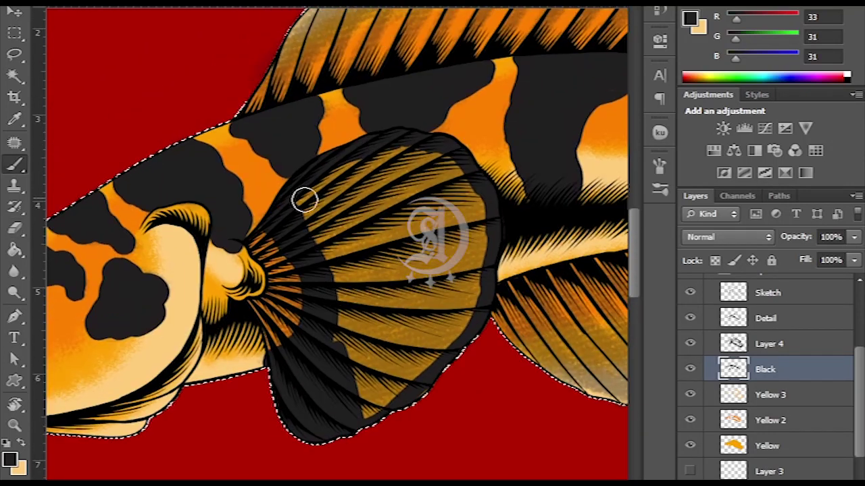
mouse_move(305, 198)
left_mouse_down()
mouse_move(448, 365)
mouse_move(349, 173)
left_mouse_up()
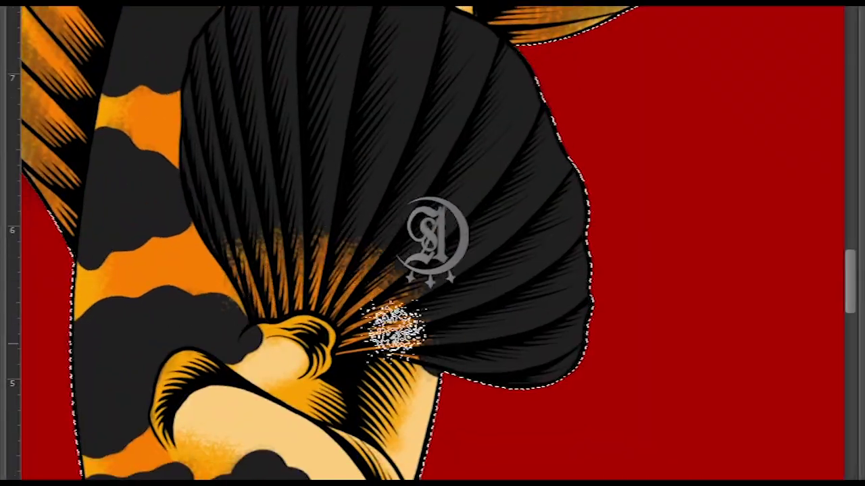
left_click_drag(395, 328, 453, 318)
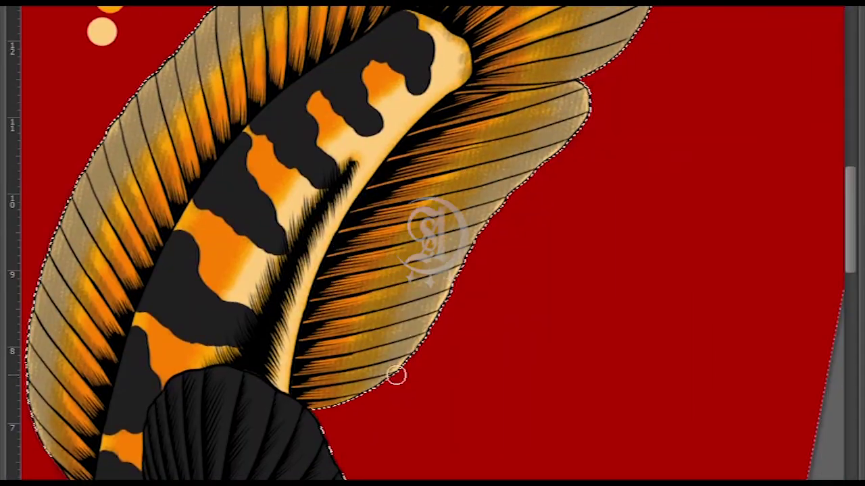
Paint the outer areas of the lower, tail and dorsal fins dark grey, leaving the orange bases uncovered
mouse_move(396, 376)
left_mouse_down()
mouse_move(436, 290)
mouse_move(343, 393)
left_mouse_up()
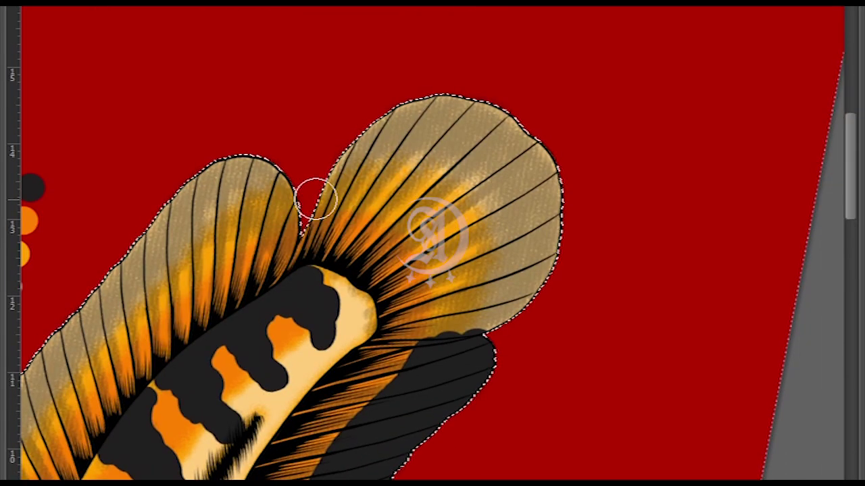
mouse_move(314, 194)
left_mouse_down()
mouse_move(363, 170)
mouse_move(444, 225)
left_mouse_up()
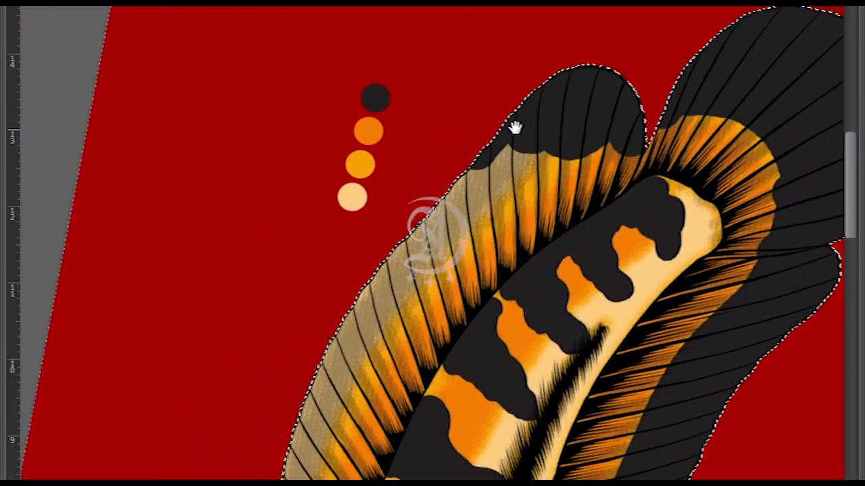
left_click_drag(516, 127, 614, 139)
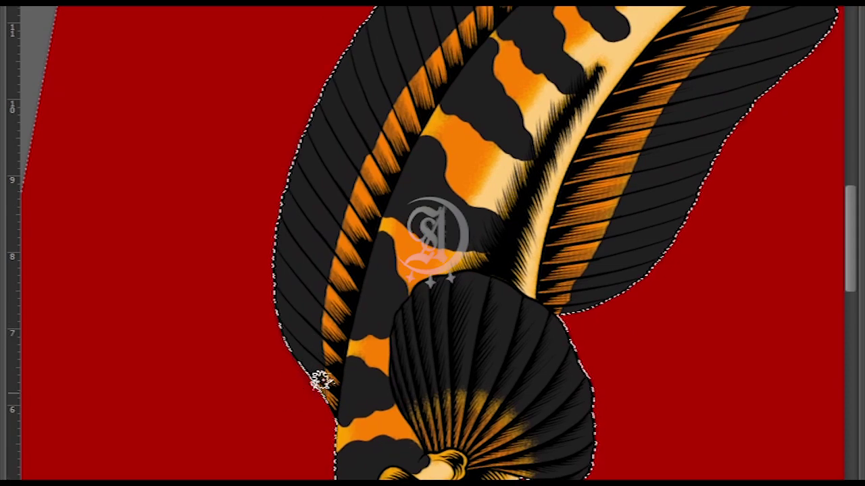
Feather the inner edge of the dark grey on the dorsal, tail and lower fins with the textured eraser
left_click_drag(319, 377, 380, 142)
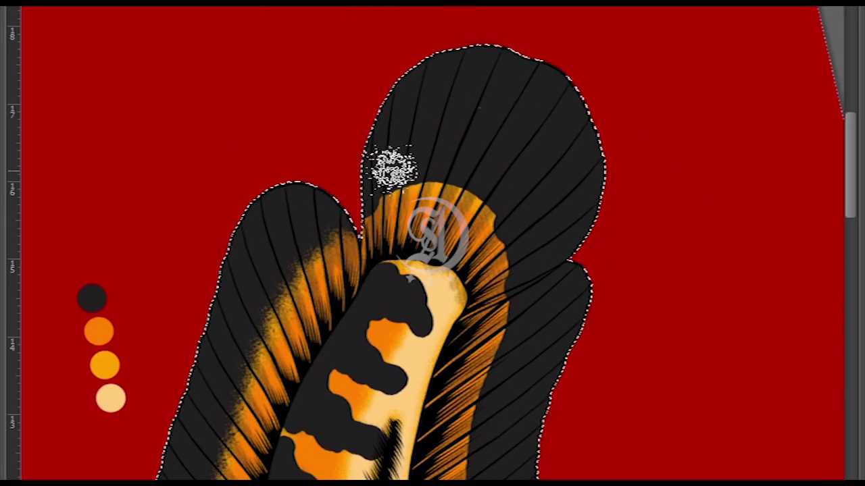
scroll(452, 196, "down", 5)
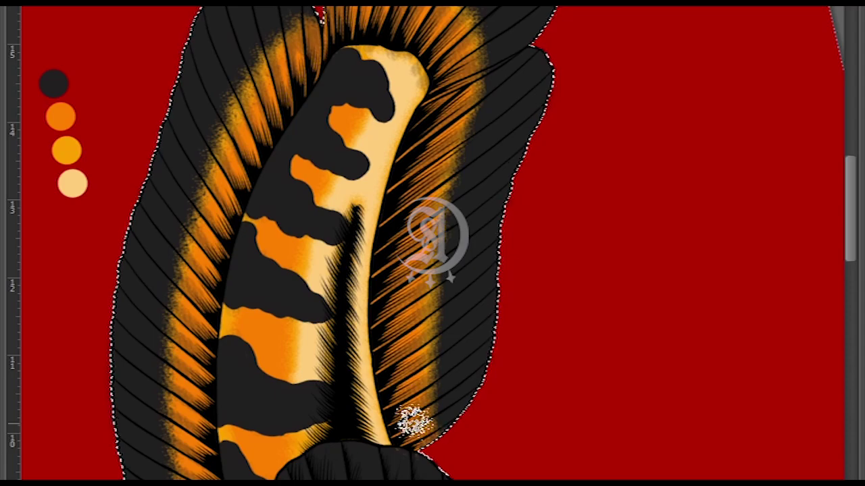
left_click_drag(422, 263, 535, 280)
Merge Layer 4 down into the Black layer
key("Tab")
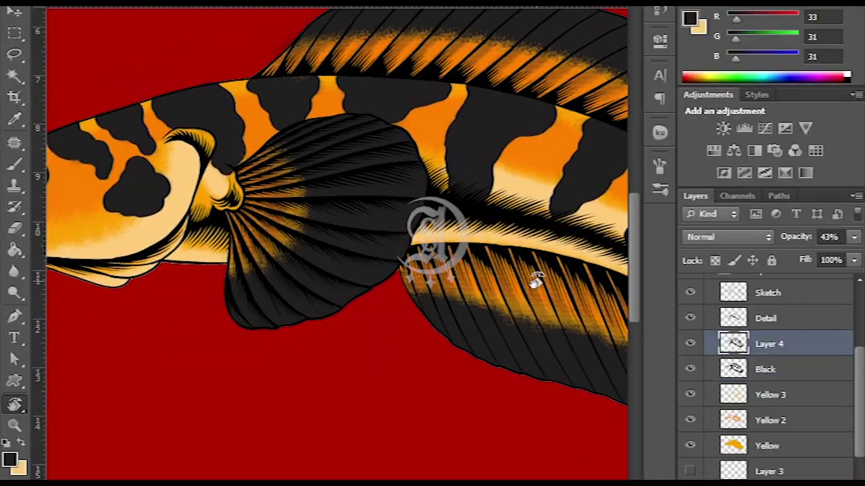
key("ctrl+e")
Erase thin tapered highlights from the Black layer beside the black ray lines of the dorsal fin
left_click_drag(287, 275, 306, 181)
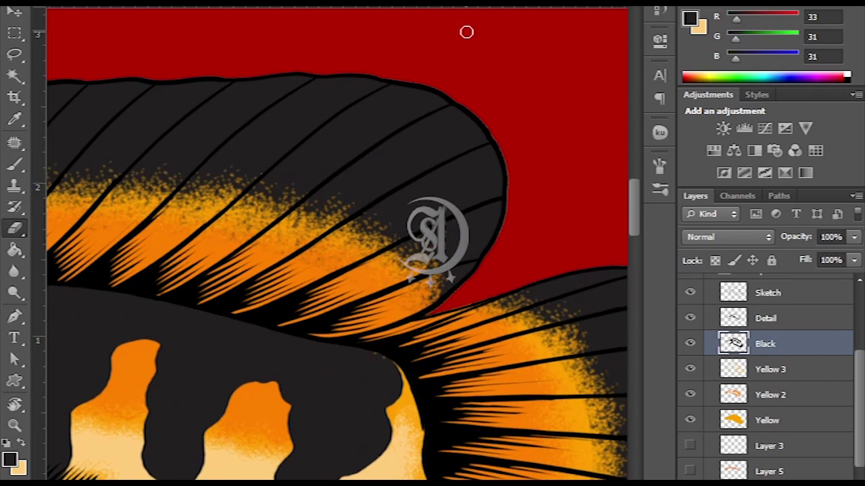
mouse_move(466, 32)
left_mouse_down()
mouse_move(354, 236)
mouse_move(433, 102)
mouse_move(376, 89)
left_mouse_up()
mouse_move(373, 144)
left_mouse_down()
mouse_move(388, 257)
mouse_move(401, 146)
mouse_move(406, 305)
mouse_move(339, 279)
mouse_move(418, 127)
left_mouse_up()
left_click_drag(407, 265, 430, 62)
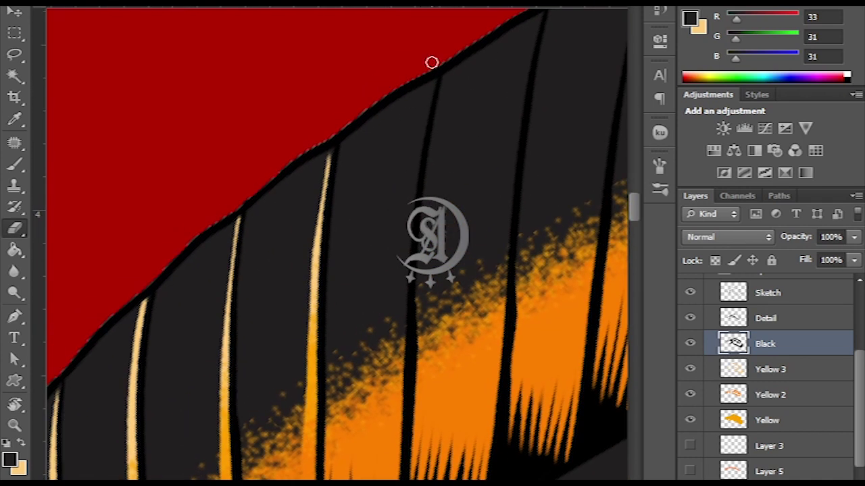
left_click(689, 343)
left_click(690, 343)
scroll(446, 216, "up", 3)
mouse_move(441, 373)
left_mouse_down()
mouse_move(374, 328)
mouse_move(428, 301)
mouse_move(409, 353)
mouse_move(473, 120)
mouse_move(436, 215)
left_mouse_up()
left_click_drag(457, 247, 397, 214)
left_click_drag(403, 418, 443, 69)
left_click_drag(410, 384, 401, 156)
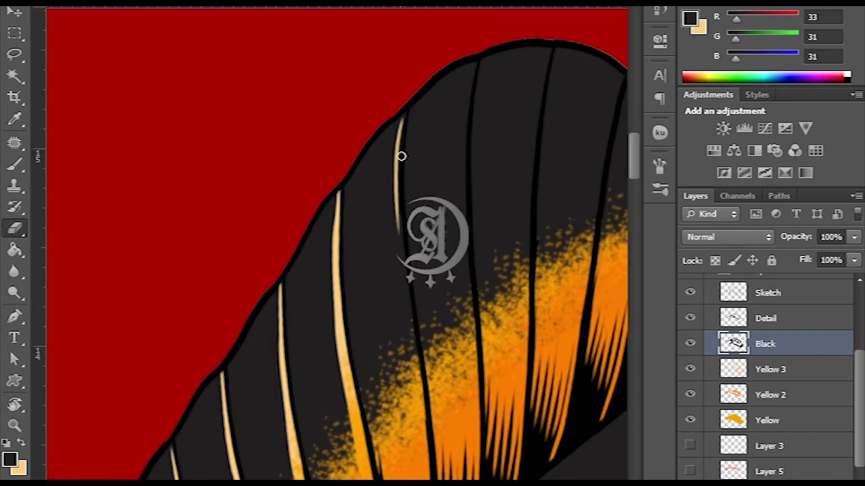
left_click_drag(417, 392, 443, 123)
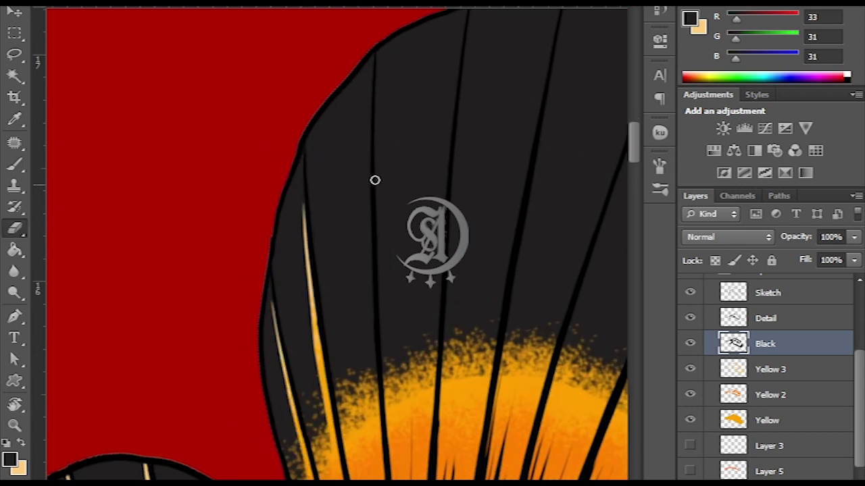
Erase tapered highlights from the Black layer beside the ray lines of the tail fin
left_click_drag(374, 180, 389, 377)
mouse_move(412, 294)
left_mouse_down()
mouse_move(416, 104)
mouse_move(420, 253)
mouse_move(371, 247)
left_mouse_up()
mouse_move(414, 345)
left_mouse_down()
mouse_move(381, 183)
mouse_move(432, 200)
mouse_move(419, 226)
mouse_move(367, 224)
mouse_move(436, 115)
left_mouse_up()
key("r")
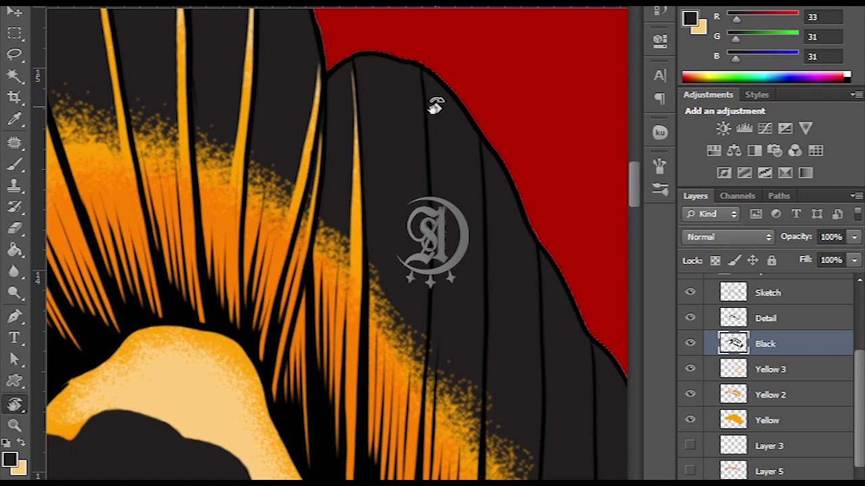
Erase tapered highlights from the Black layer beside the ray lines of the lower fin and the pectoral fin
left_click_drag(422, 348, 397, 172)
mouse_move(399, 295)
left_mouse_down()
mouse_move(401, 180)
mouse_move(425, 158)
mouse_move(426, 213)
left_mouse_up()
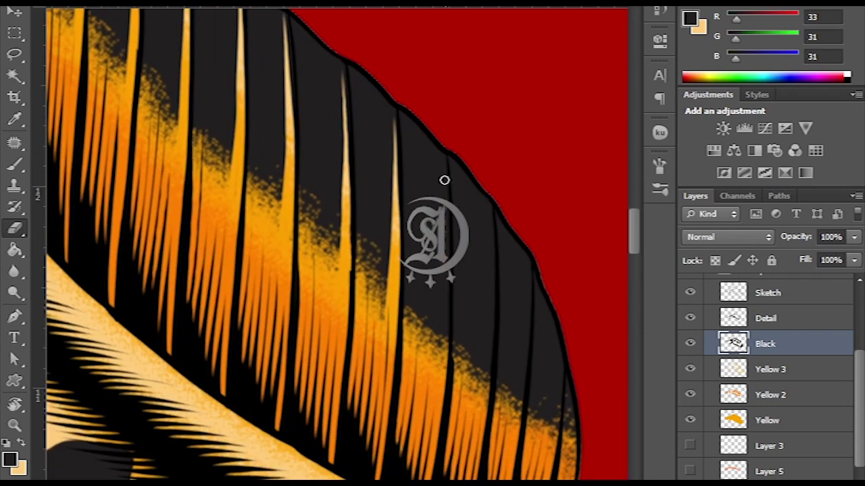
scroll(444, 180, "up", 3)
left_click_drag(472, 352, 316, 242)
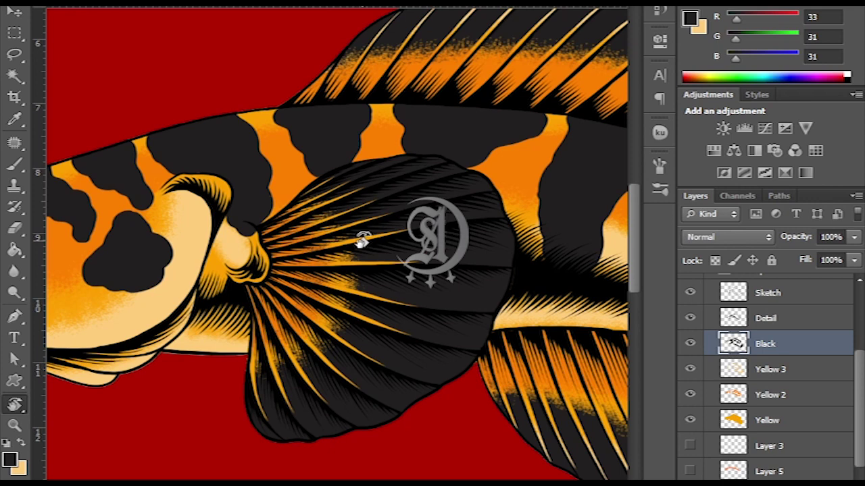
Set the eraser to the textured 59 px brush tip with 61% spacing
left_click_drag(551, 370, 518, 274)
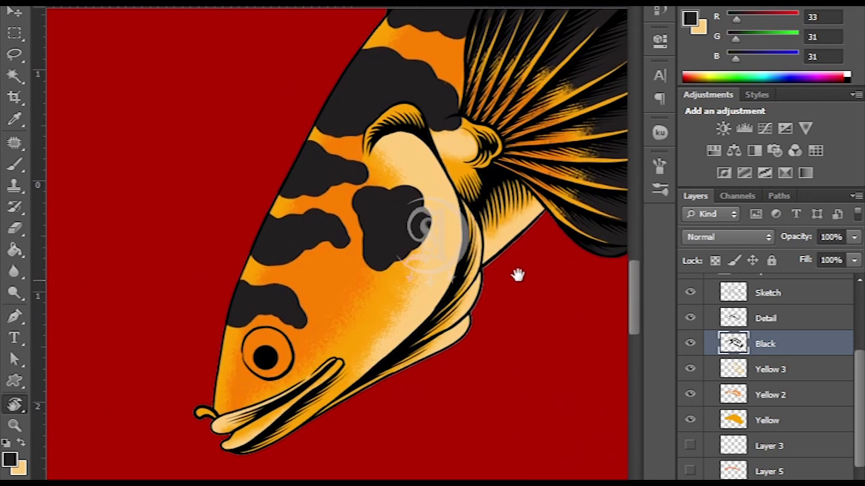
left_click(659, 165)
left_click_drag(466, 371, 514, 371)
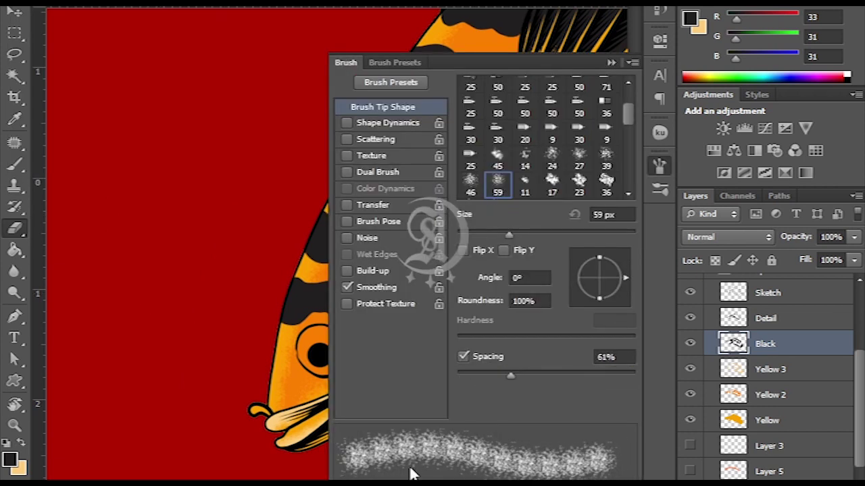
key("F5")
Feather the edges of the two dark patches nearest the eye with the textured eraser
scroll(350, 349, "down", 2)
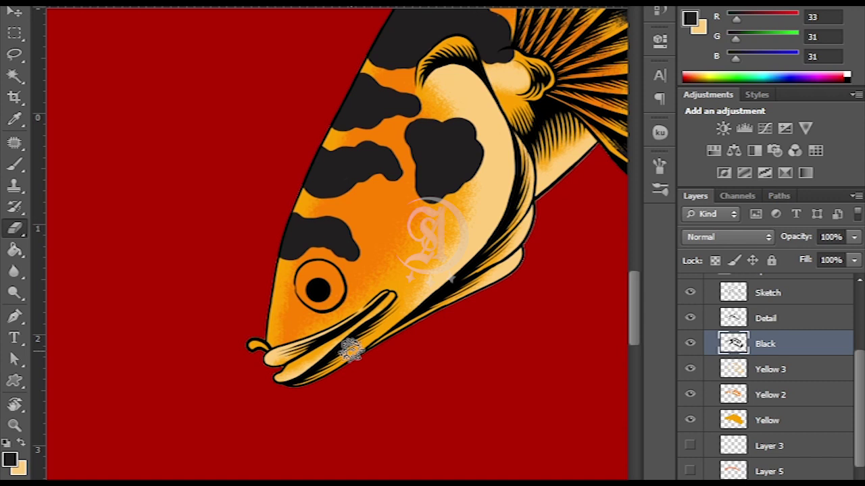
scroll(534, 265, "up", 4)
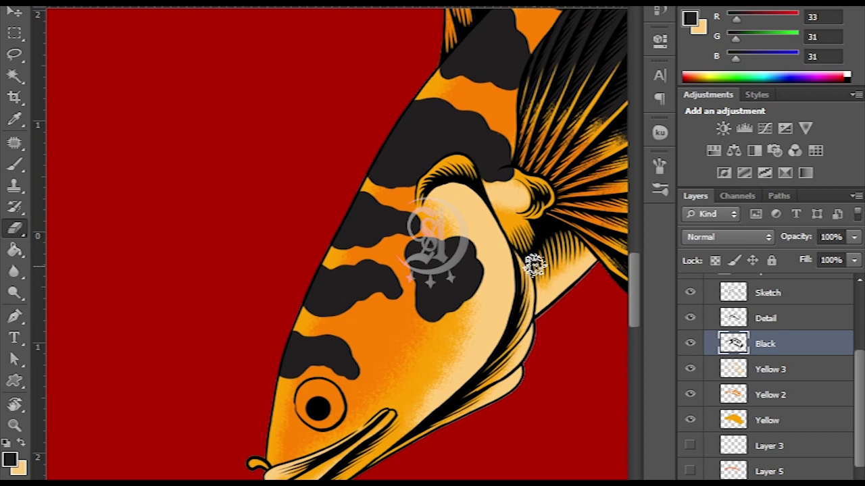
scroll(414, 332, "down", 2)
scroll(337, 358, "up", 2)
mouse_move(331, 361)
left_mouse_down()
mouse_move(296, 291)
mouse_move(353, 305)
mouse_move(321, 360)
left_mouse_up()
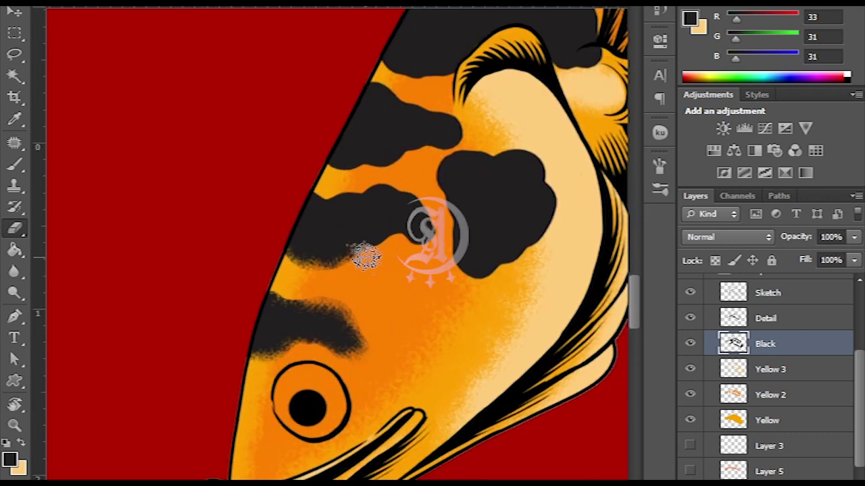
scroll(429, 252, "up", 2)
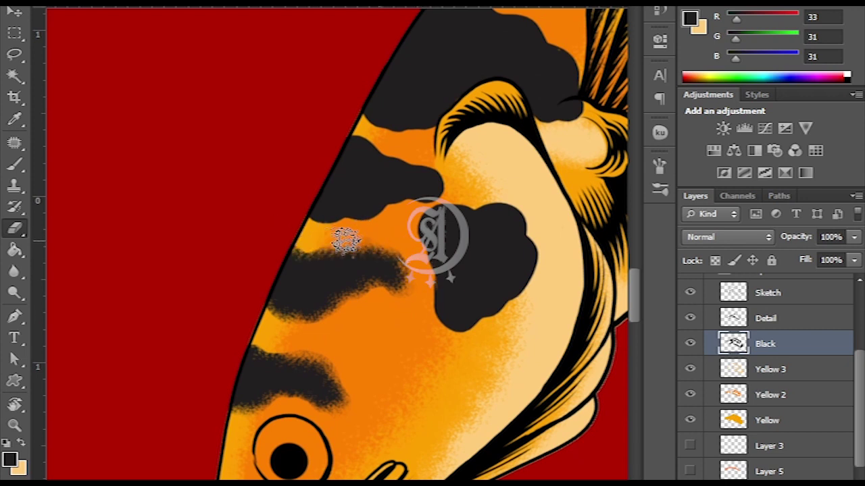
Feather the edges of the third head patch and the cheek patch, plus the front edge of the patch beside the gill cover
mouse_move(348, 227)
left_mouse_down()
mouse_move(425, 206)
mouse_move(394, 149)
left_mouse_up()
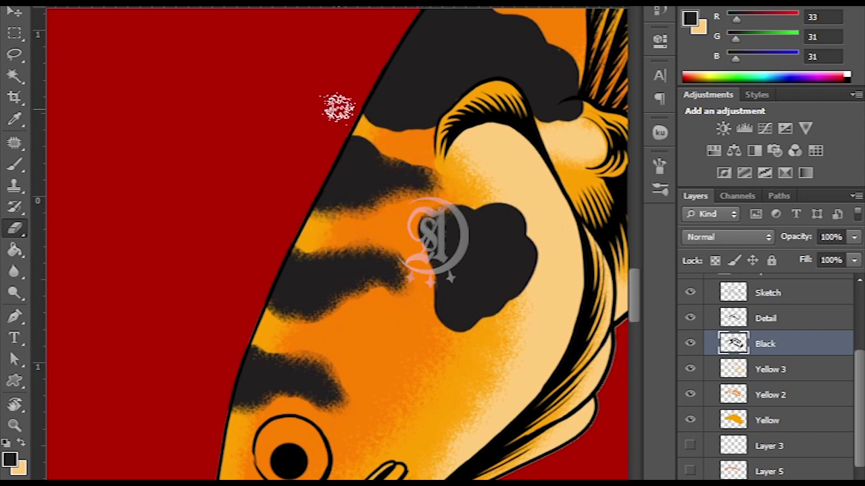
mouse_move(352, 128)
left_mouse_down()
mouse_move(403, 157)
mouse_move(438, 200)
left_mouse_up()
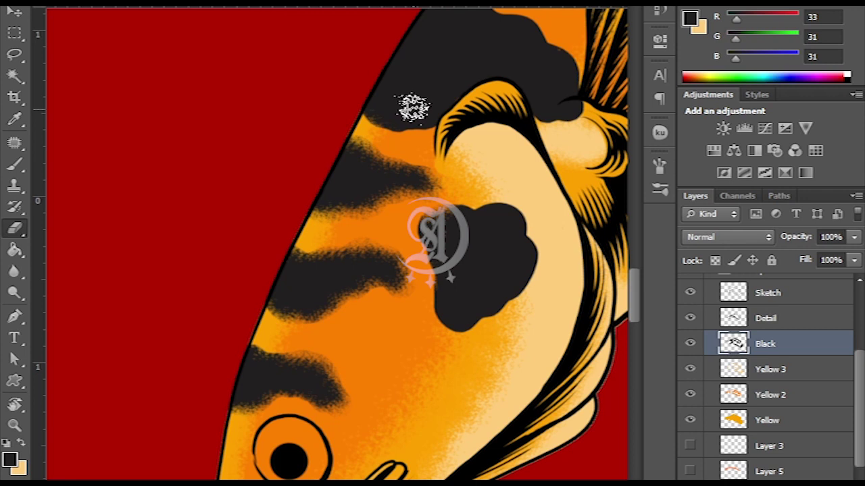
scroll(412, 109, "right", 2)
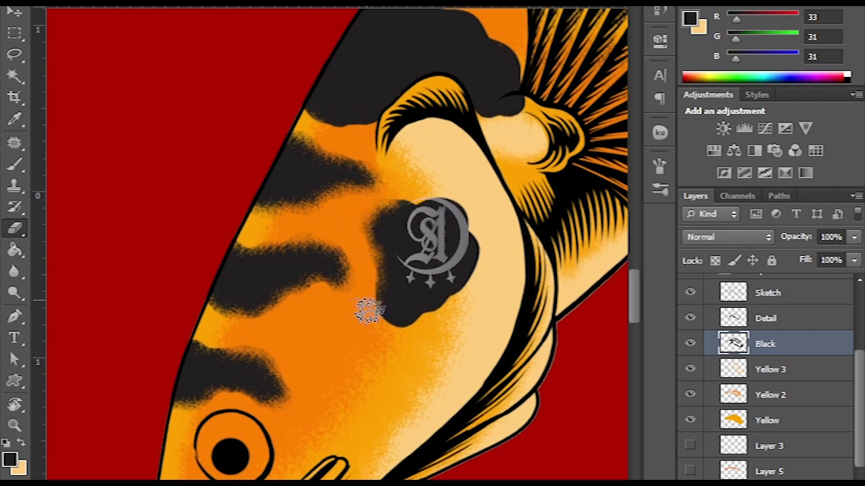
mouse_move(425, 316)
left_mouse_down()
mouse_move(454, 301)
mouse_move(487, 263)
mouse_move(454, 189)
mouse_move(472, 223)
mouse_move(377, 238)
mouse_move(407, 274)
left_mouse_up()
scroll(407, 274, "up", 3)
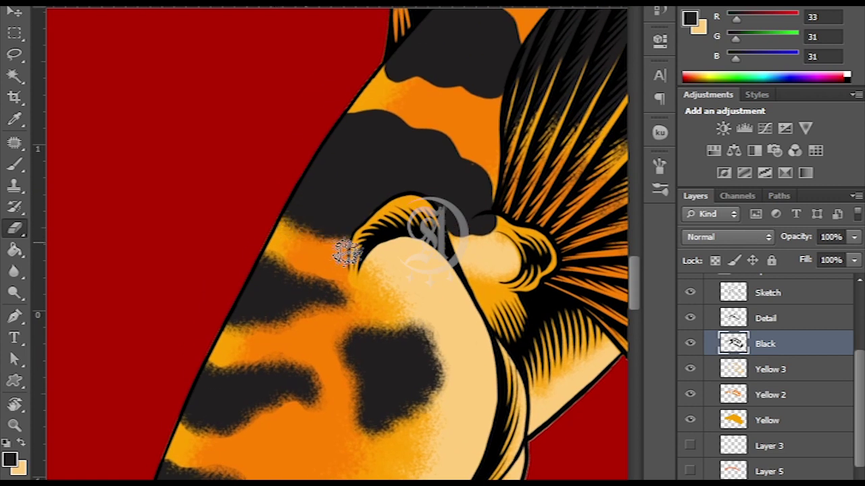
Erase the smooth edges of the Black layer's patches around the gill and above the pectoral fin with a grainy eraser
scroll(484, 163, "up", 3)
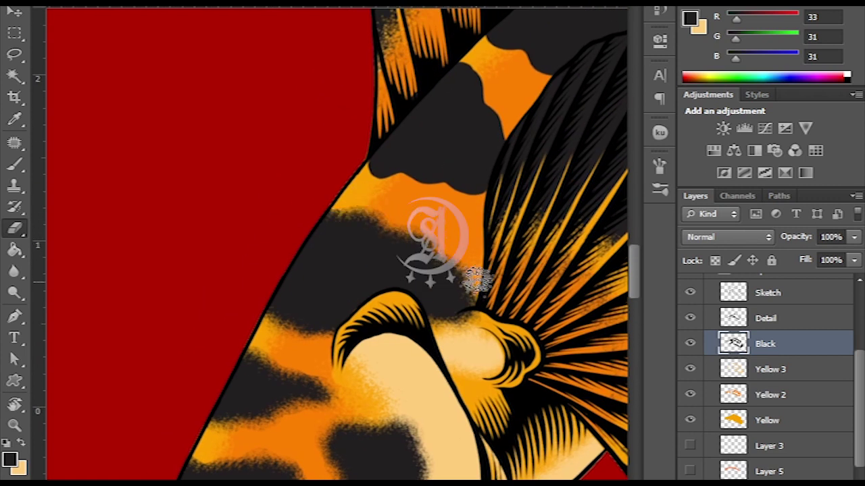
scroll(411, 184, "up", 3)
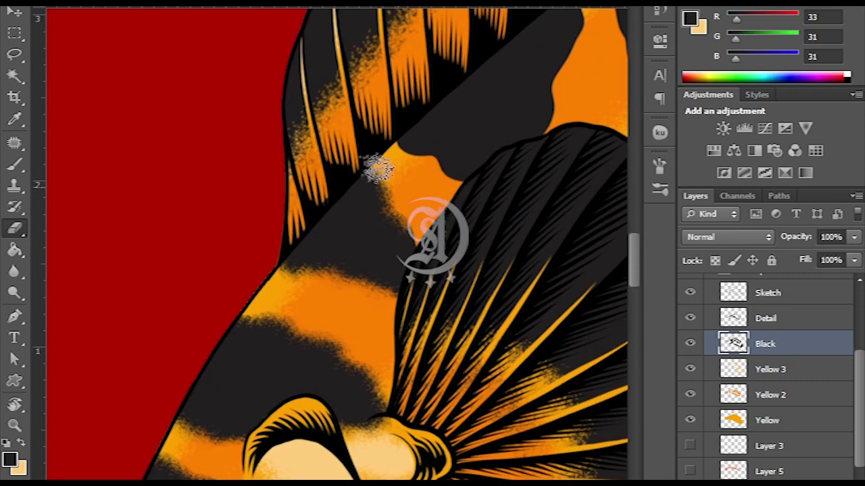
key("b")
scroll(458, 206, "up", 3)
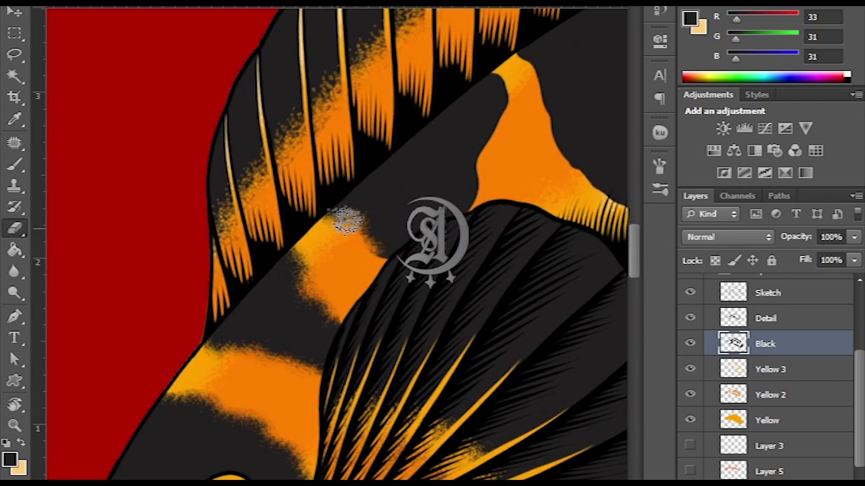
key("Tab")
mouse_move(376, 277)
left_mouse_down()
mouse_move(403, 218)
mouse_move(400, 173)
left_mouse_up()
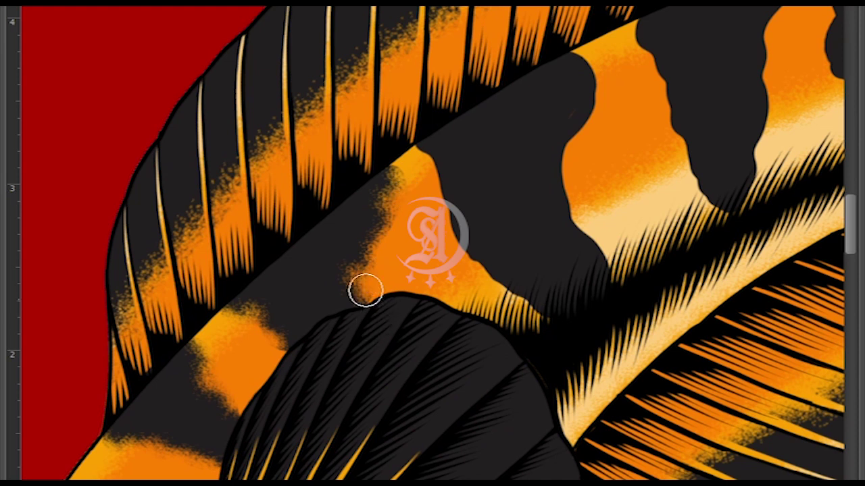
Roughen the edges of the black stripes on the body just behind the pectoral fin with the grainy eraser
scroll(365, 290, "right", 3)
mouse_move(309, 151)
left_mouse_down()
mouse_move(347, 189)
mouse_move(362, 247)
mouse_move(466, 311)
left_mouse_up()
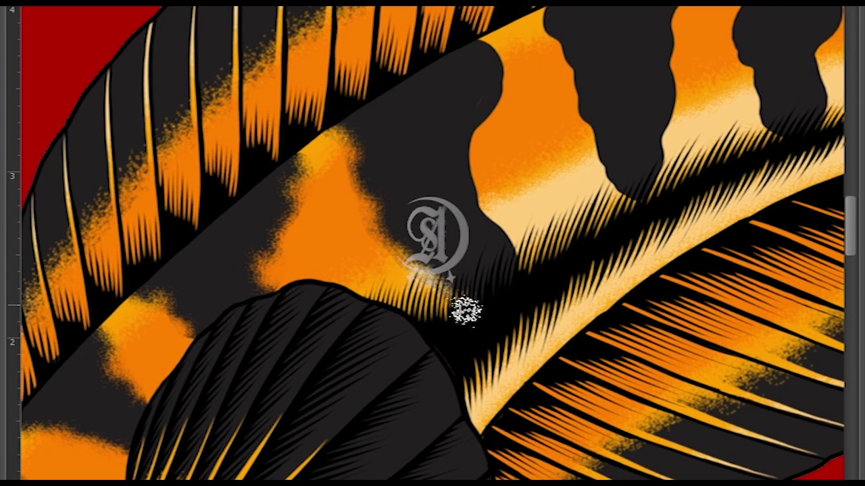
left_click_drag(472, 70, 398, 96)
mouse_move(417, 169)
left_mouse_down()
mouse_move(431, 142)
mouse_move(410, 235)
left_mouse_up()
scroll(378, 175, "up", 2)
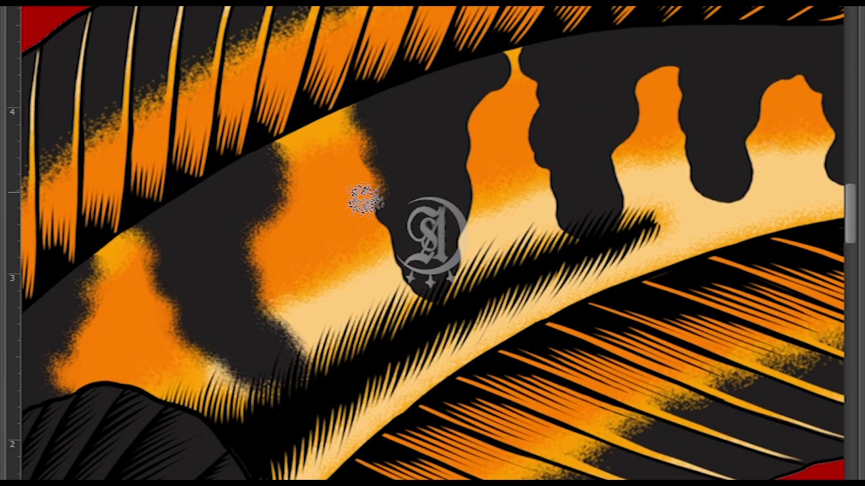
Continue the grainy erasing along the edges of the remaining black stripes towards the base of the tail
scroll(463, 250, "up", 2)
mouse_move(329, 282)
left_mouse_down()
mouse_move(349, 170)
mouse_move(382, 106)
mouse_move(372, 191)
mouse_move(404, 279)
mouse_move(417, 191)
mouse_move(445, 188)
left_mouse_up()
scroll(403, 279, "up", 1)
scroll(403, 279, "right", 2)
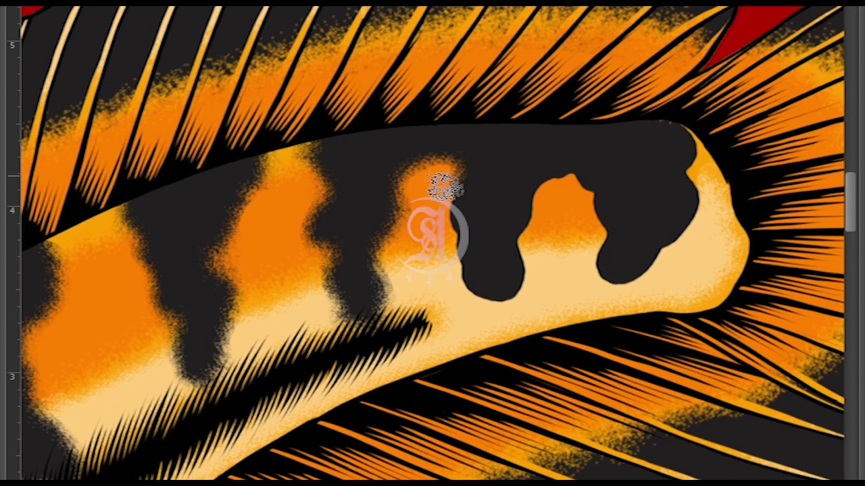
scroll(444, 188, "right", 2)
scroll(444, 303, "right", 1)
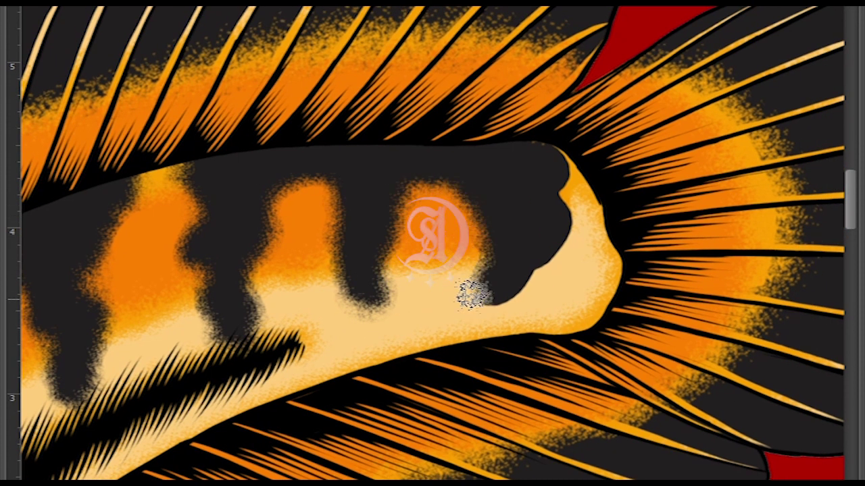
scroll(469, 289, "right", 3)
scroll(469, 290, "up", 1)
scroll(444, 197, "left", 3)
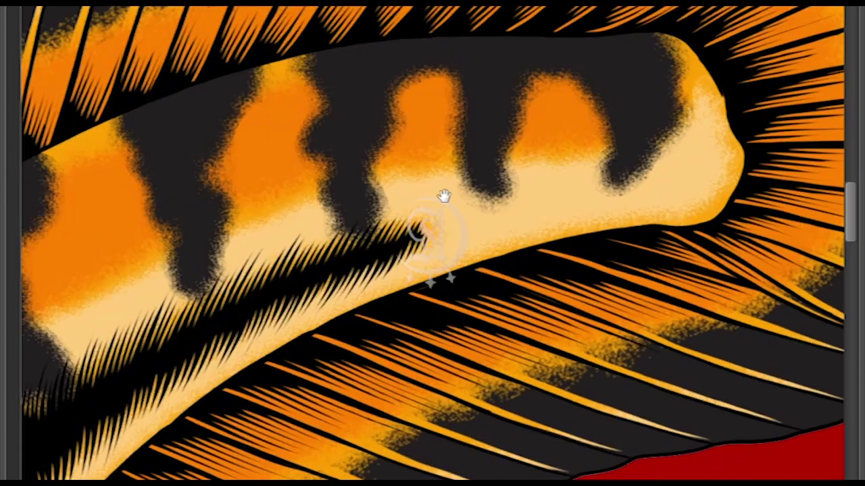
Add a new layer named Red directly above the Black layer
scroll(399, 139, "down", 3)
key("ctrl+minus")
key("Tab")
double_click(768, 344)
type("Red")
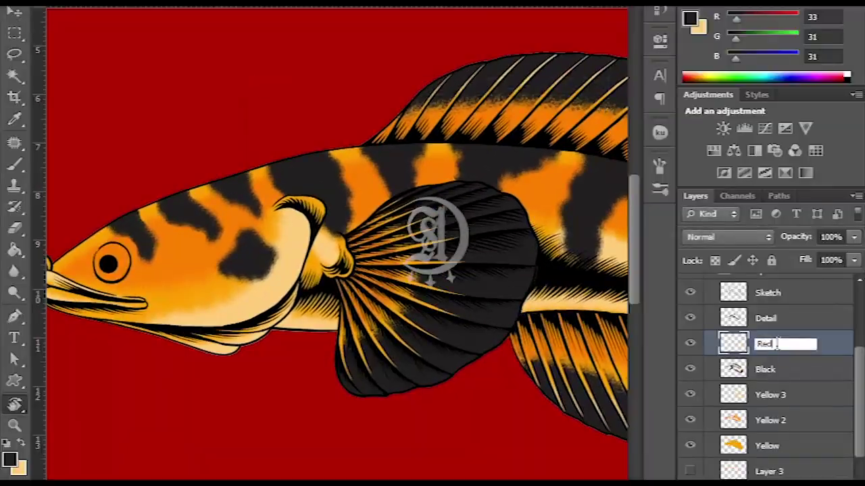
key("Return")
Paint the fish's iris dark red (136, 0, 0) and shade its upper part with brighter red (218, 0, 0)
left_click(689, 17)
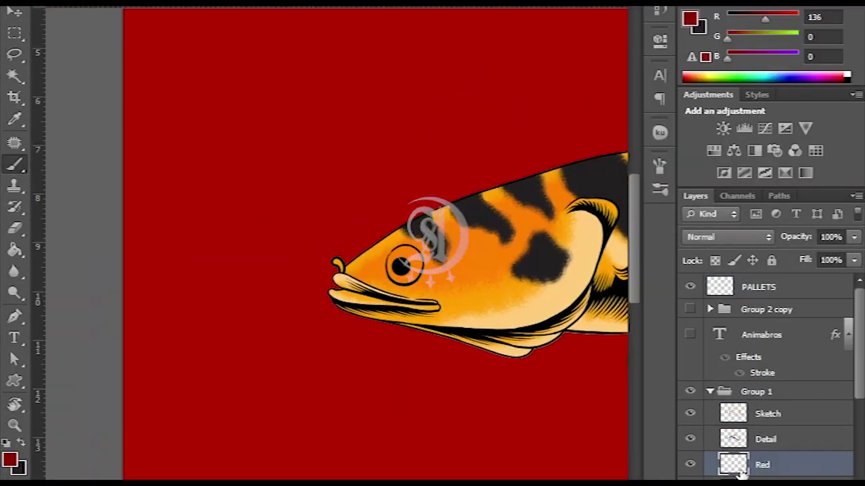
scroll(424, 263, "up", 3)
mouse_move(329, 309)
left_mouse_down()
mouse_move(347, 304)
mouse_move(357, 261)
mouse_move(378, 283)
mouse_move(338, 271)
mouse_move(348, 279)
left_mouse_up()
left_click(9, 460)
key("Return")
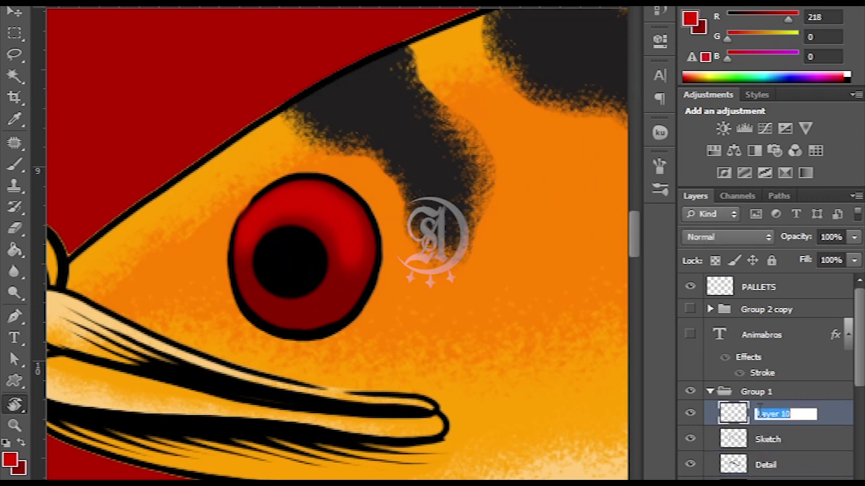
Add a top layer named Light in Group 1 and paint soft white highlights on the iris and pupil
key("b")
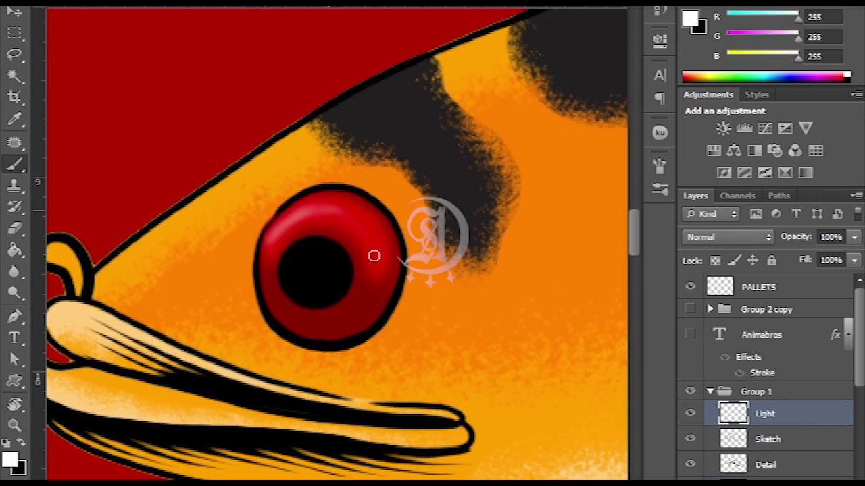
left_click_drag(359, 229, 301, 325)
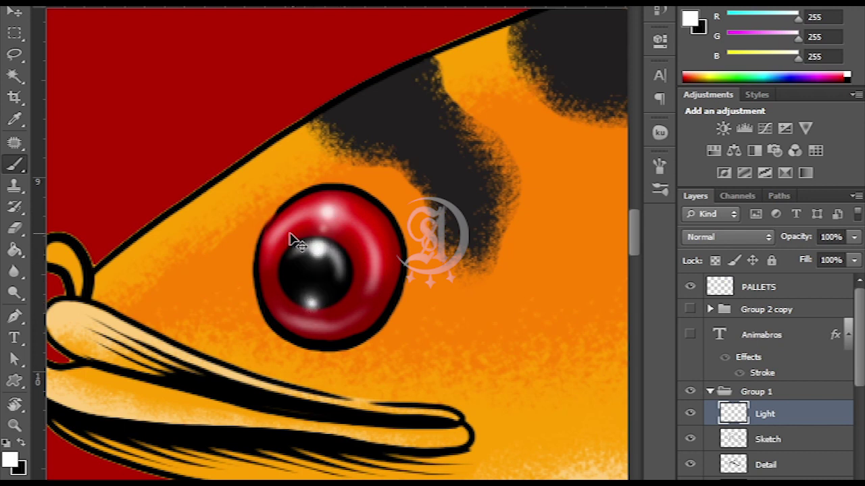
Examine the coloring of the whole fish from head to tail, including the eye, body stripes and fins
key("ctrl+minus")
key("ctrl+minus")
left_click_drag(763, 236, 565, 284)
key("Tab")
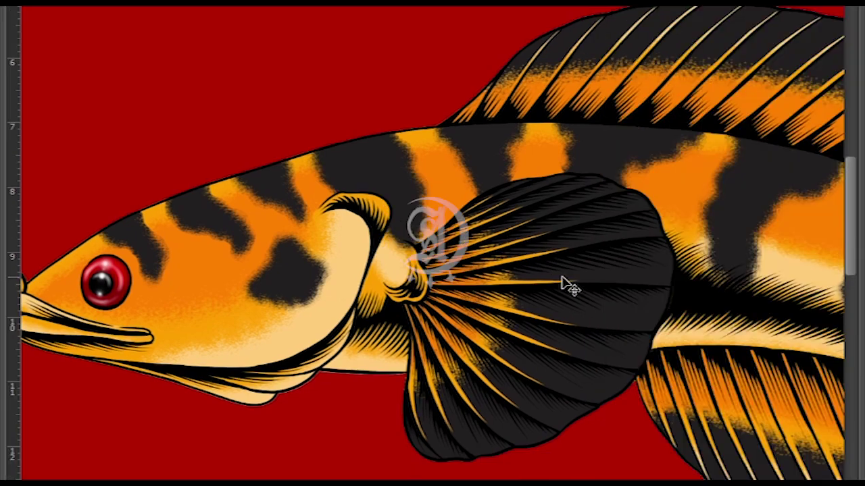
key("ctrl+minus")
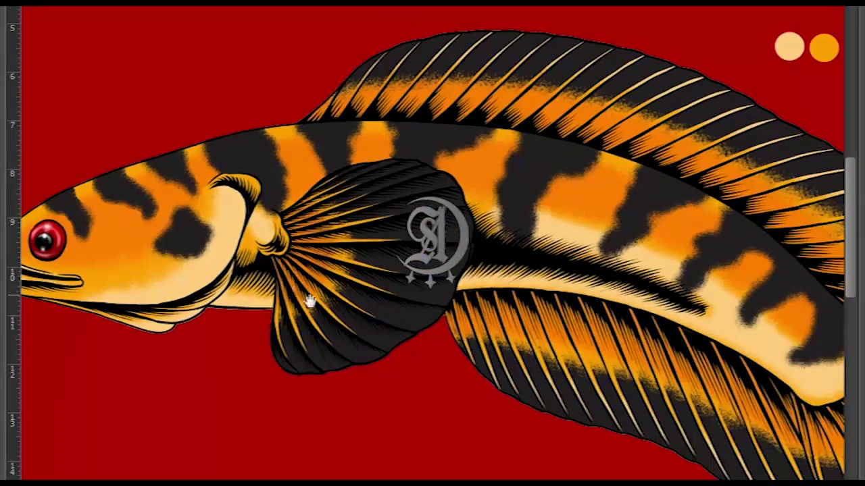
key("ctrl+minus")
key("ctrl+plus")
left_click_drag(386, 276, 410, 286)
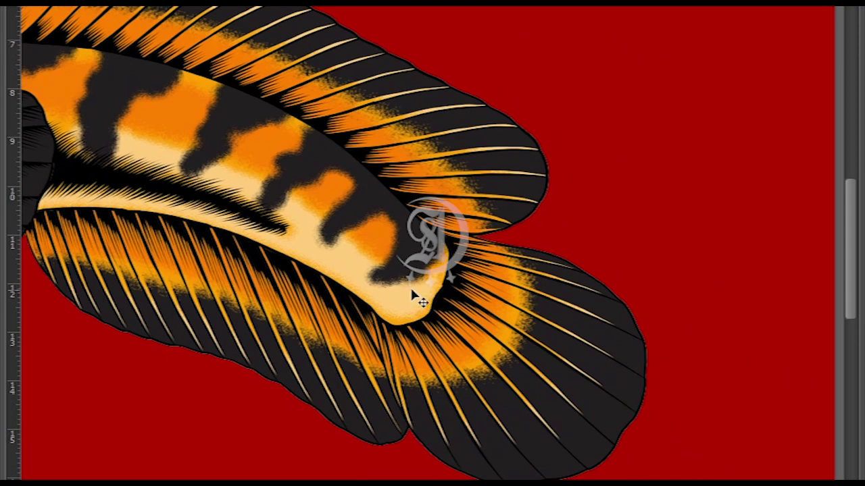
left_click_drag(368, 244, 410, 270)
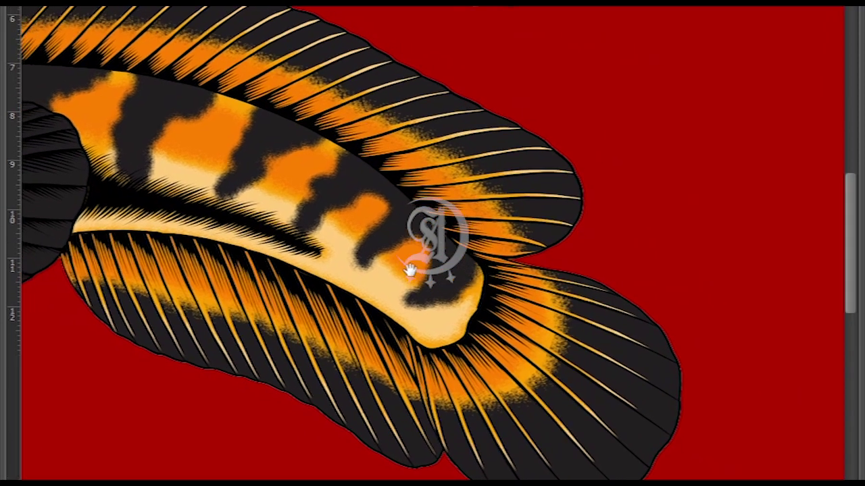
scroll(378, 251, "up", 2)
scroll(399, 263, "left", 7)
scroll(399, 263, "up", 2)
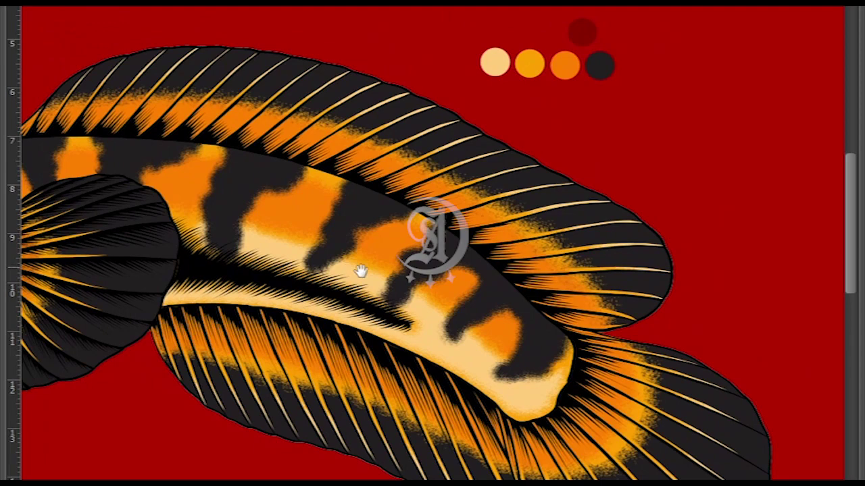
scroll(412, 272, "left", 5)
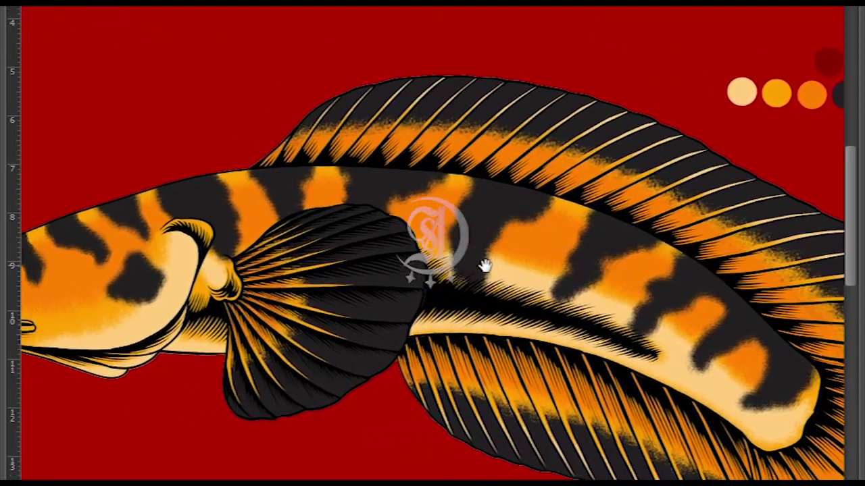
scroll(454, 255, "left", 4)
scroll(454, 255, "up", 1)
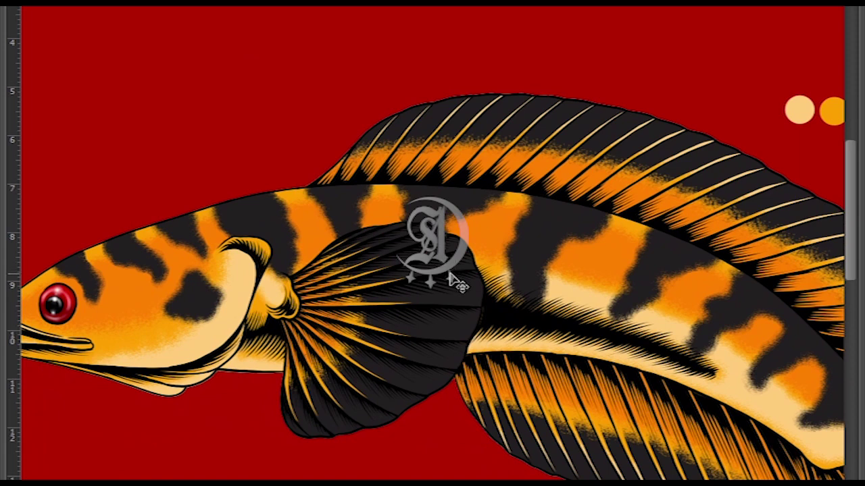
scroll(454, 273, "right", 6)
scroll(454, 273, "up", 1)
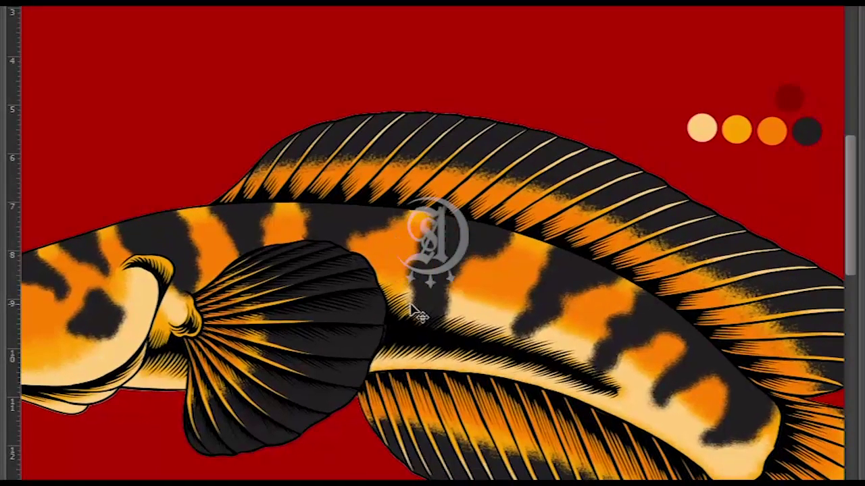
left_click_drag(387, 297, 451, 280)
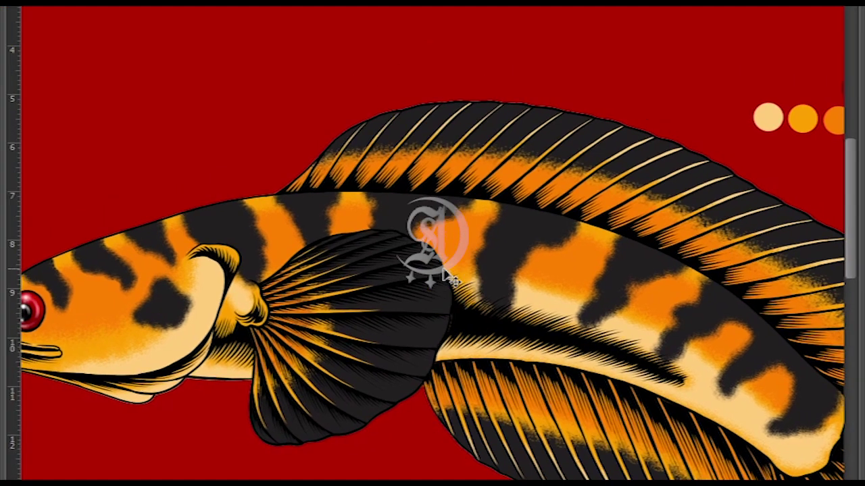
key("ctrl+minus")
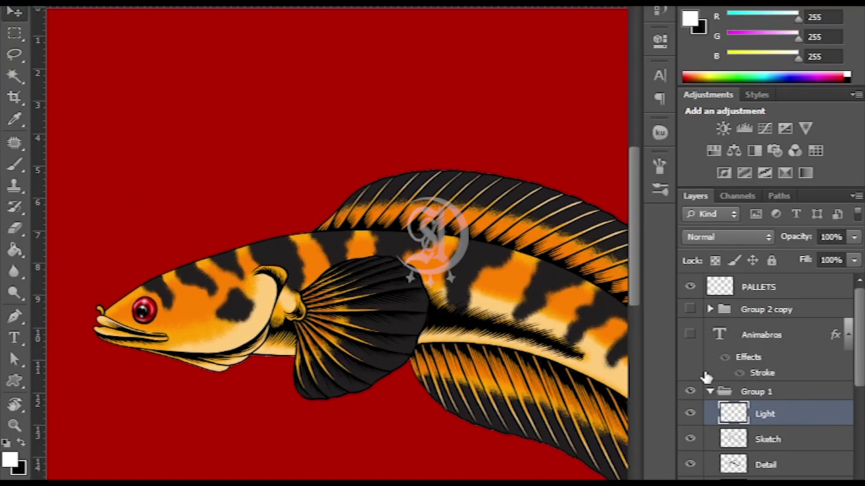
Draw a black brow curve and a hooked curve extending from the two sides of the eye outline on the Detail layer
left_click(710, 391)
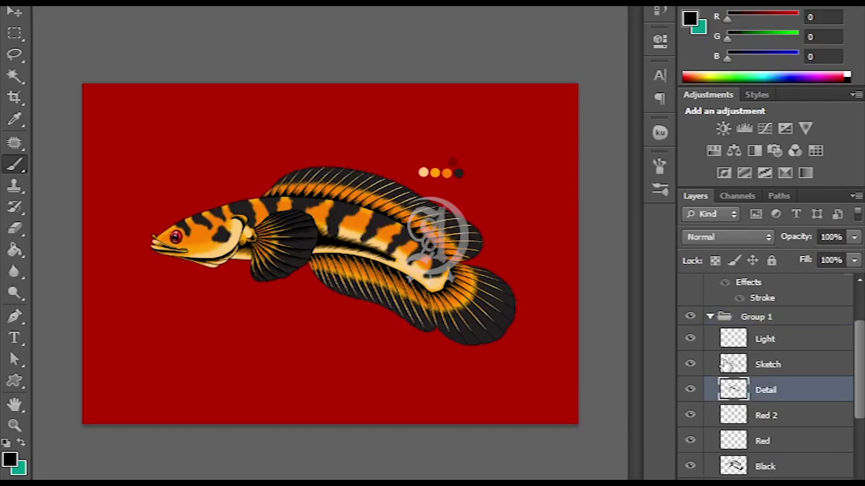
scroll(477, 137, "up", 6)
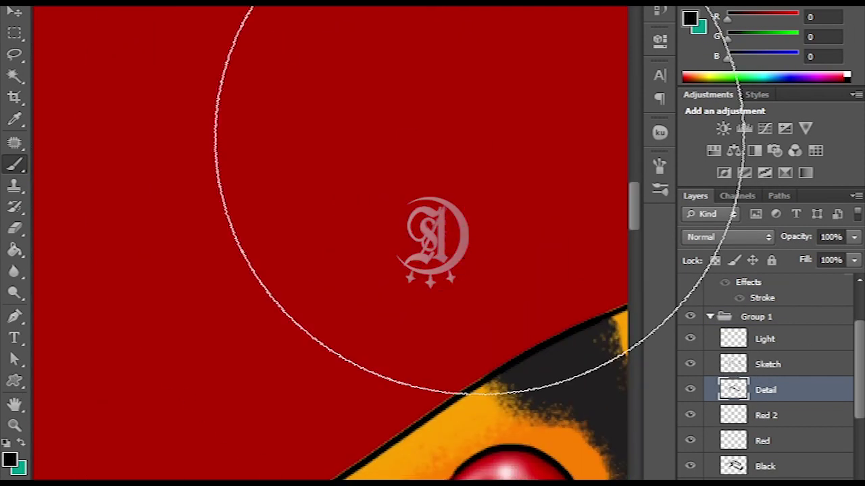
mouse_move(424, 309)
left_mouse_down()
mouse_move(316, 100)
mouse_move(375, 106)
left_mouse_up()
key("r")
left_click_drag(323, 229, 300, 317)
mouse_move(285, 275)
left_mouse_down()
mouse_move(318, 193)
mouse_move(395, 183)
mouse_move(349, 50)
left_mouse_up()
Erase the part of the Black layer's patch that runs alongside the brow curve above the eye
key("e")
left_click(761, 467)
right_click(335, 135)
left_click(366, 140)
key("ctrl+z")
key("ctrl+z")
key("ctrl+z")
key("ctrl+z")
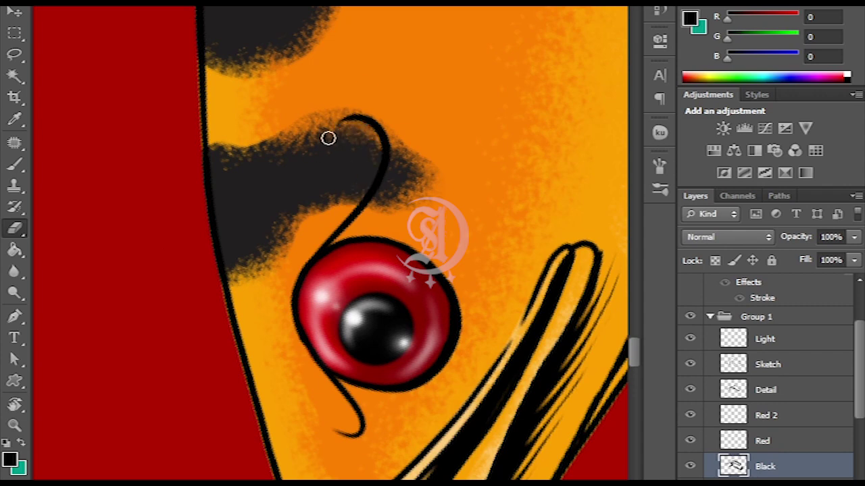
mouse_move(405, 106)
left_mouse_down()
mouse_move(411, 126)
mouse_move(330, 145)
mouse_move(398, 207)
mouse_move(468, 72)
left_mouse_up()
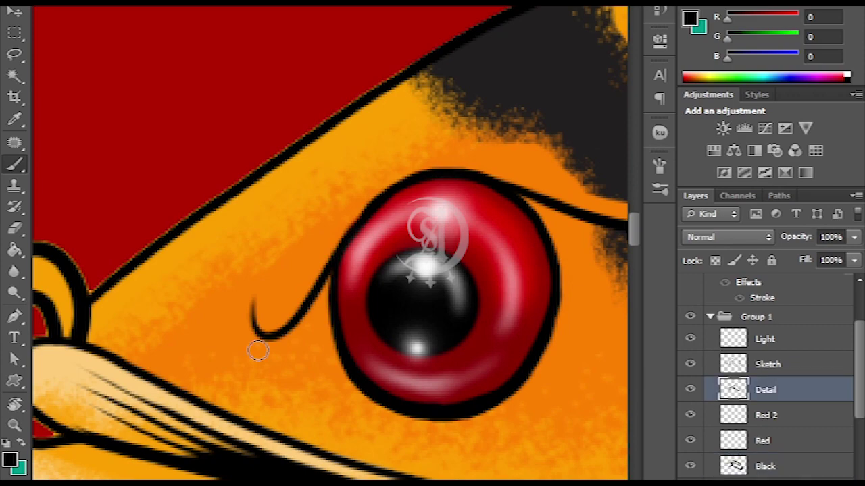
Fill the gap between the hooked curve and the eye's lower edge with solid black on the Detail layer, using a hard round brush
mouse_move(254, 353)
left_mouse_down()
mouse_move(317, 302)
mouse_move(305, 364)
mouse_move(284, 382)
mouse_move(332, 311)
left_mouse_up()
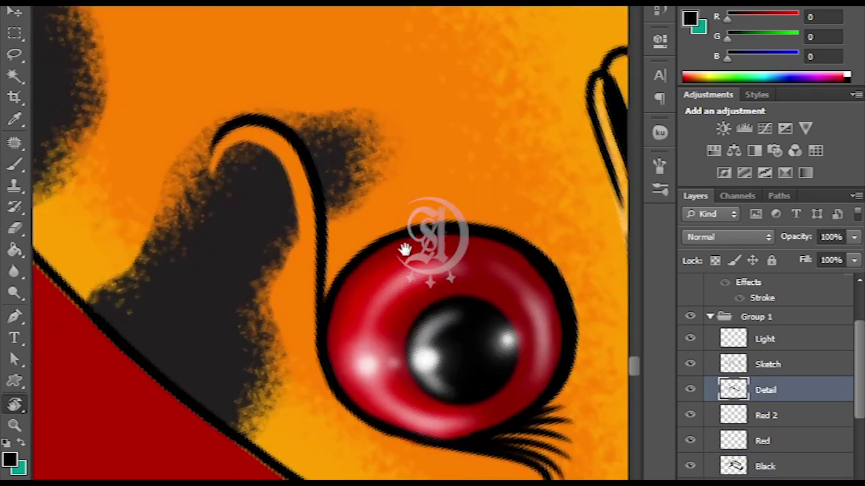
left_click_drag(404, 249, 410, 252)
key("b")
left_click_drag(283, 101, 336, 226)
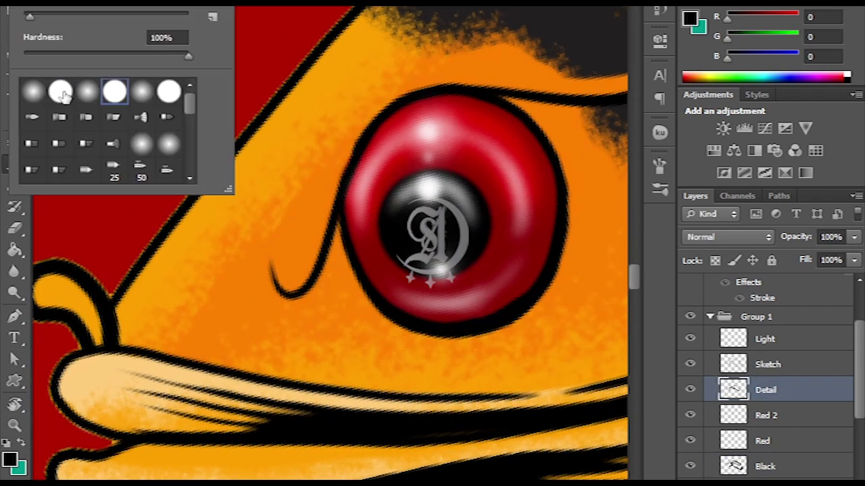
double_click(112, 85)
mouse_move(297, 301)
left_mouse_down()
mouse_move(364, 298)
mouse_move(298, 309)
left_mouse_up()
scroll(300, 291, "down", 1)
Erase notches into the black shading beneath the eye to form tapered hatching
key("e")
scroll(415, 194, "up", 2)
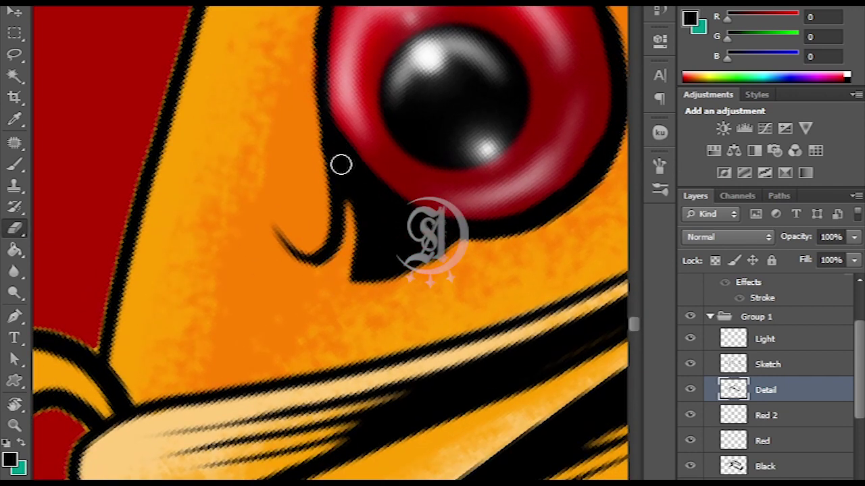
scroll(391, 295, "down", 1)
scroll(340, 23, "up", 5)
Paint black shading along the brow curve above the eye and erase it into tapered hatch lines
key("b")
mouse_move(339, 23)
left_mouse_down()
mouse_move(377, 241)
mouse_move(382, 135)
left_mouse_up()
key("e")
scroll(385, 132, "up", 1)
scroll(386, 131, "down", 1)
left_click_drag(360, 293, 432, 203)
scroll(392, 135, "down", 3)
scroll(378, 202, "up", 3)
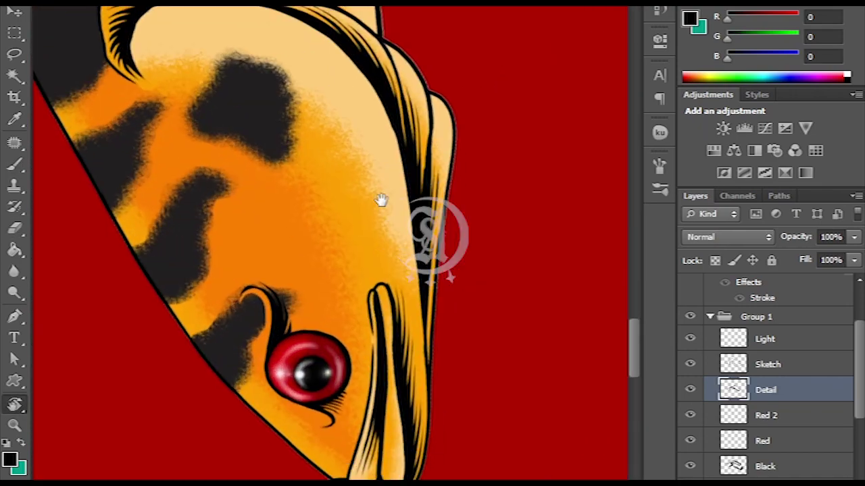
Adjust the brush settings and draw thin black contour lines on the cheek and gill cover in the Detail layer
key("F5")
left_click_drag(680, 282, 666, 282)
key("F5")
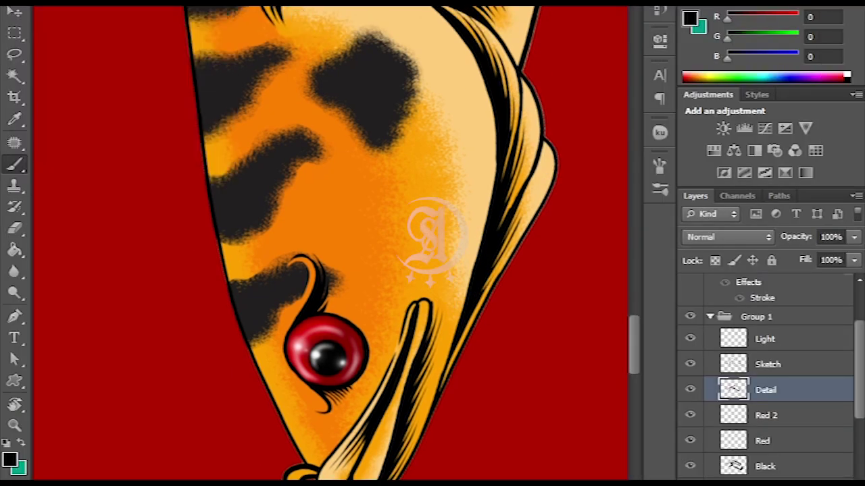
key("Tab")
scroll(400, 257, "up", 2)
scroll(399, 256, "down", 2)
key("h")
left_click_drag(437, 165, 388, 60)
scroll(365, 62, "up", 3)
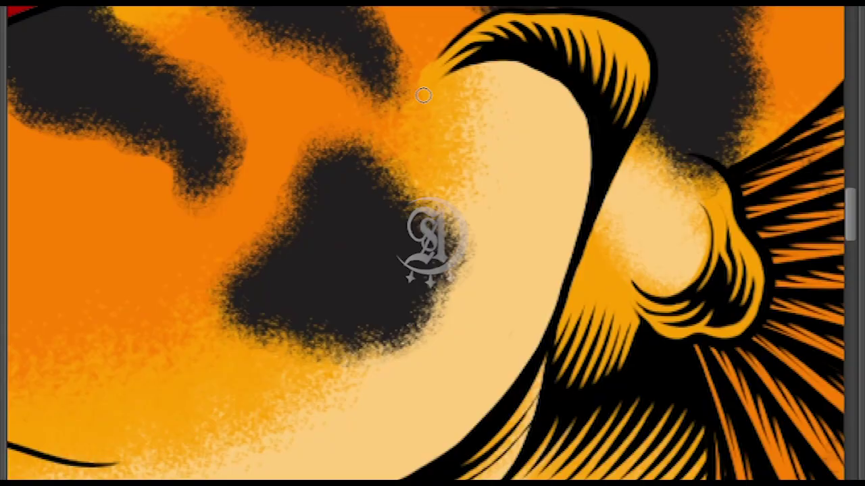
left_click_drag(433, 97, 482, 290)
Collapse Group 1 and show the frog sketch in Group 2 copy
key("h")
scroll(428, 202, "down", 3)
key("Tab")
left_click(709, 314)
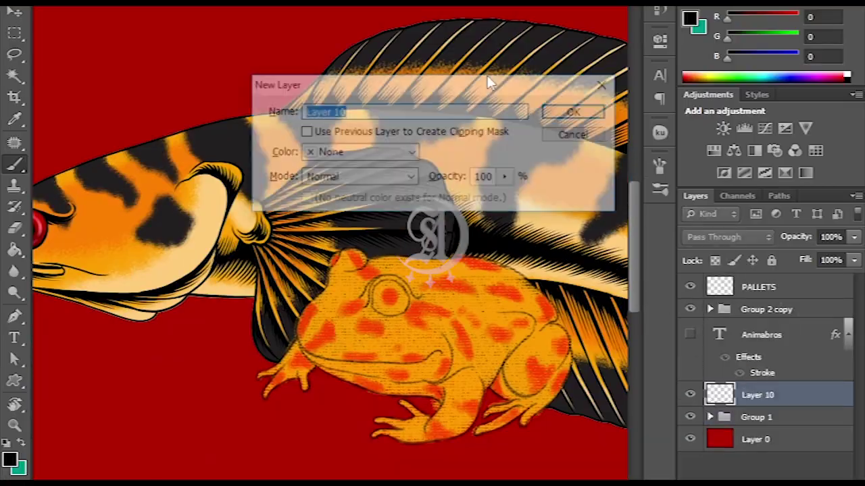
Add a new layer at the top of Group 2 copy, above Layer 7, and name it Sketch Frog
key("Return")
left_click(756, 310)
left_click_drag(756, 310, 691, 399)
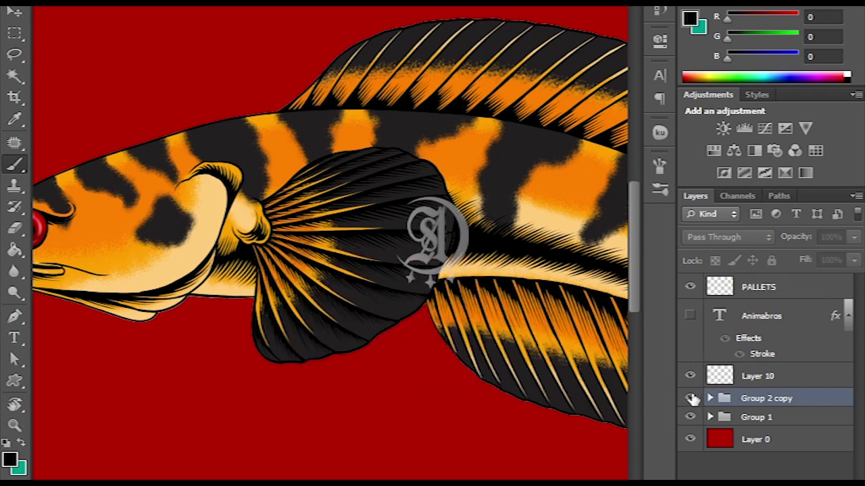
left_click(690, 398)
left_click(710, 399)
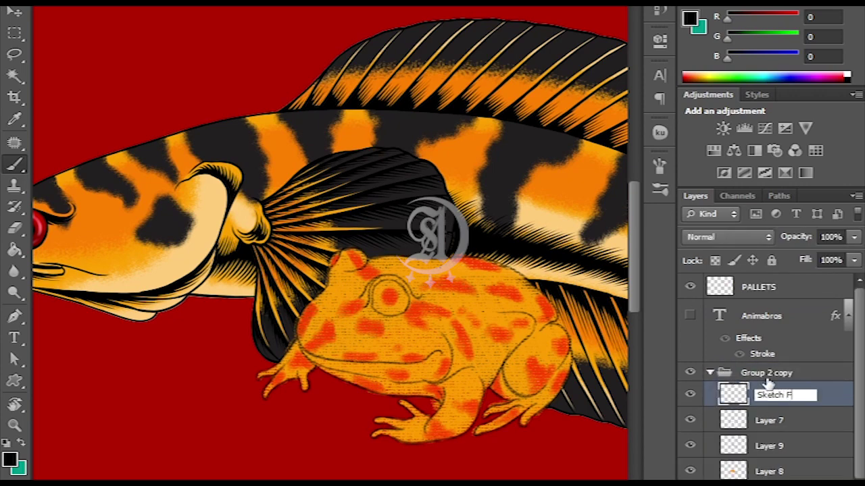
Set the foreground color to RGB 191, 59, 0, hide the red spots in Layer 9, and activate the Sketch Frog layer
scroll(491, 291, "up", 3)
left_click(10, 460)
left_click(674, 256)
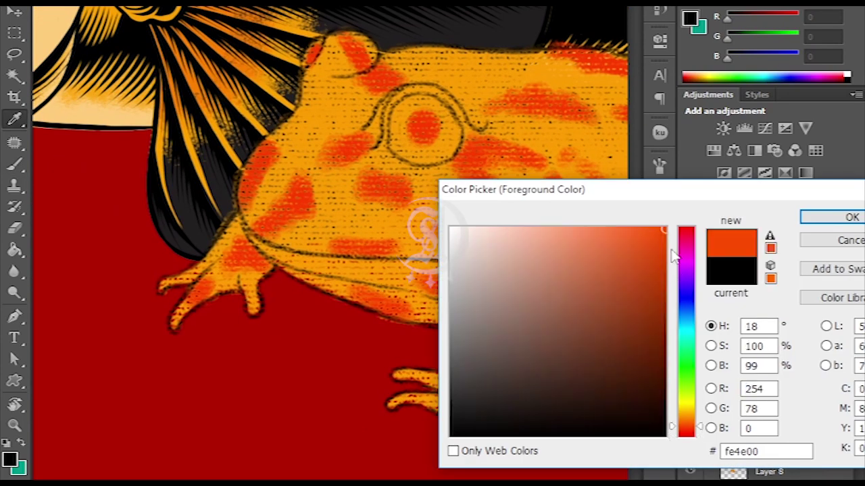
left_click(855, 216)
left_click(769, 421)
left_click(690, 446)
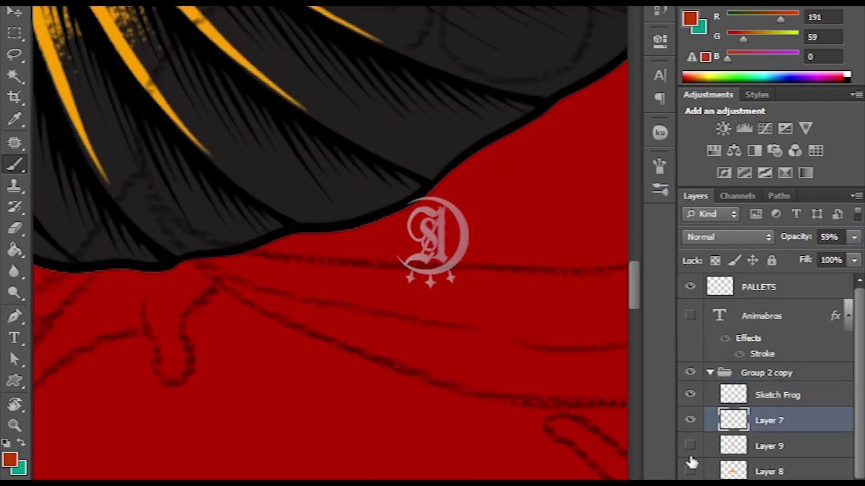
key("alt+bracketright")
Trace the toes and wrist of the frog's far front foot with thick dark orange lines over the rough sketch
mouse_move(449, 253)
left_mouse_down()
mouse_move(342, 122)
mouse_move(328, 164)
mouse_move(330, 336)
left_mouse_up()
key("Tab")
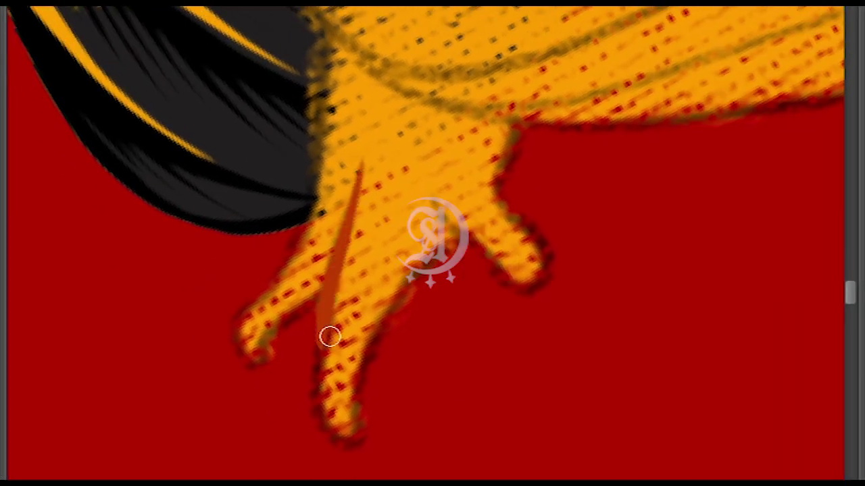
scroll(413, 275, "down", 3)
mouse_move(455, 247)
left_mouse_down()
mouse_move(381, 61)
mouse_move(298, 364)
left_mouse_up()
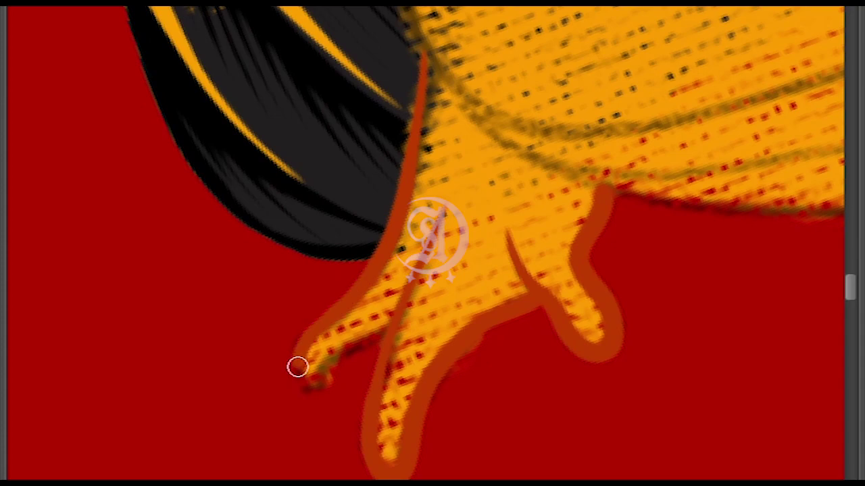
Trace the frog's protruding far eye, snout and mouth lines in dark orange on the Sketch Frog layer
scroll(377, 235, "up", 5)
left_click_drag(377, 235, 358, 177)
left_click_drag(453, 36, 351, 51)
left_click_drag(246, 335, 320, 414)
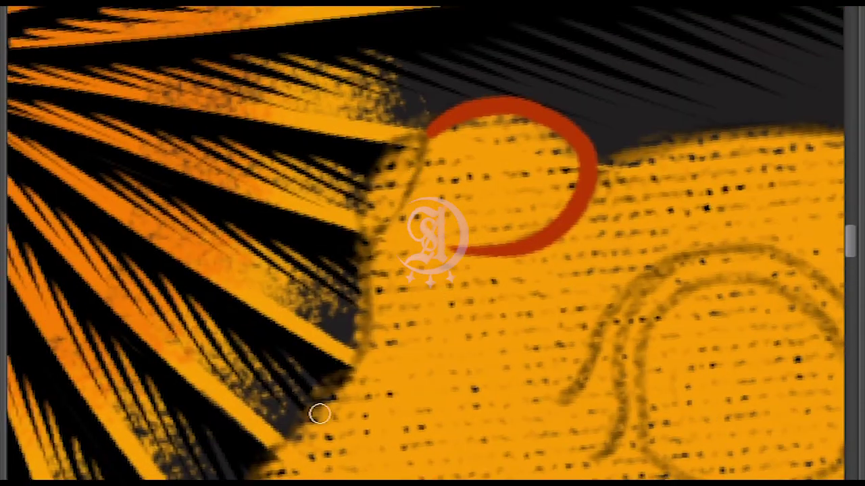
mouse_move(416, 176)
left_mouse_down()
mouse_move(431, 141)
mouse_move(332, 290)
mouse_move(251, 369)
mouse_move(396, 338)
left_mouse_up()
mouse_move(435, 309)
left_mouse_down()
mouse_move(340, 386)
mouse_move(436, 194)
mouse_move(470, 228)
mouse_move(388, 406)
left_mouse_up()
scroll(392, 405, "down", 2)
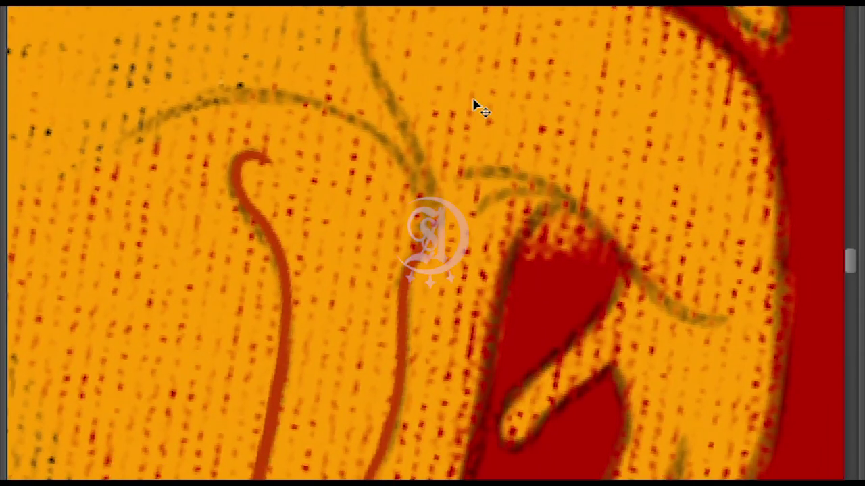
Trace the frog's jaw fold, belly edge and the skin creases of the near front leg
left_click_drag(477, 106, 463, 265)
mouse_move(376, 347)
left_mouse_down()
mouse_move(403, 280)
mouse_move(439, 244)
left_mouse_up()
mouse_move(397, 383)
left_mouse_down()
mouse_move(344, 387)
mouse_move(367, 421)
mouse_move(332, 319)
mouse_move(371, 234)
mouse_move(333, 112)
mouse_move(366, 370)
left_mouse_up()
left_click_drag(378, 145, 389, 218)
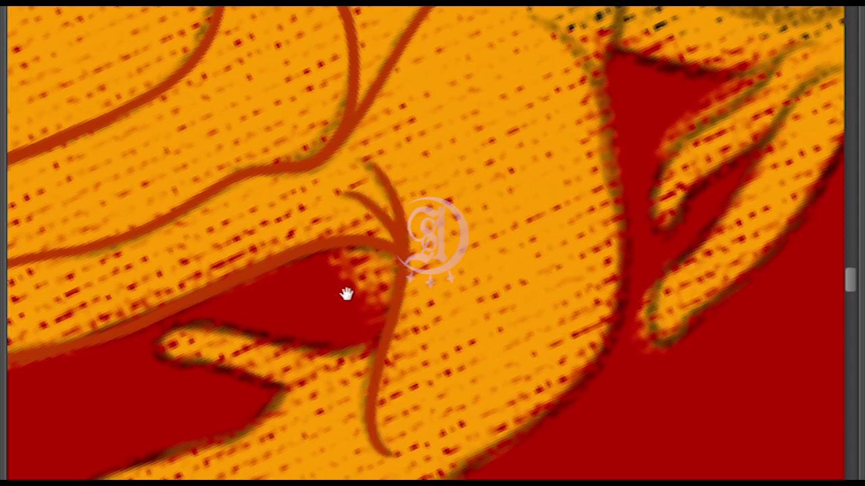
Trace the outlines of the near front foot, the hind toes and the rounded hind thigh
left_click_drag(346, 294, 406, 141)
left_click_drag(410, 289, 375, 393)
mouse_move(412, 289)
left_mouse_down()
mouse_move(347, 430)
mouse_move(427, 241)
left_mouse_up()
left_click_drag(342, 308, 351, 165)
left_click_drag(430, 344, 437, 142)
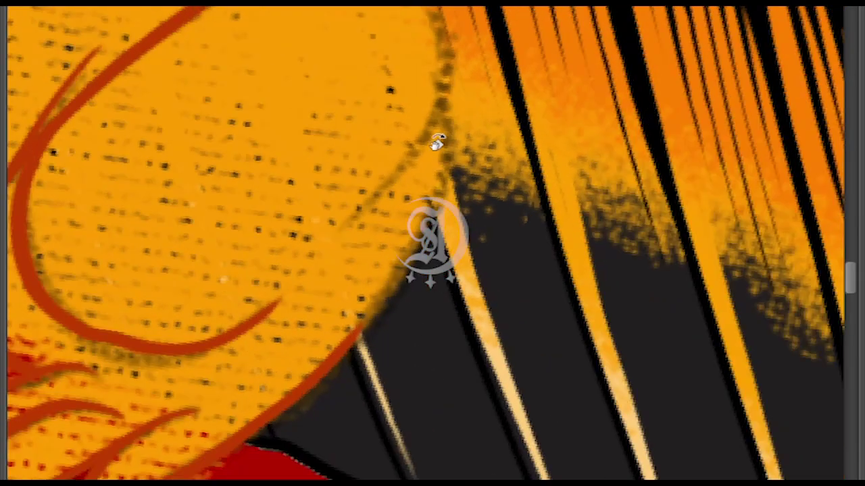
Trace the remaining rear contour, back line and near eye to complete the frog's line sketch
left_click_drag(442, 183, 266, 158)
left_click_drag(443, 252, 359, 272)
mouse_move(411, 109)
left_mouse_down()
mouse_move(367, 126)
mouse_move(425, 129)
mouse_move(453, 101)
left_mouse_up()
mouse_move(461, 439)
left_mouse_down()
mouse_move(329, 324)
mouse_move(399, 106)
mouse_move(293, 275)
left_mouse_up()
left_click_drag(452, 131, 420, 242)
left_click_drag(487, 182, 522, 76)
Fill the frog's silhouette with RGB 254, 161, 0 on the new layer below Sketch Frog and name that layer Yellow
key("Tab")
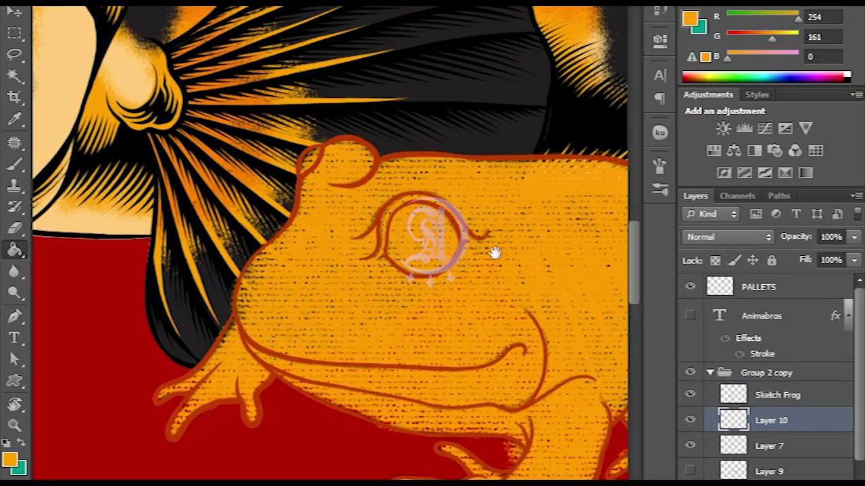
double_click(772, 420)
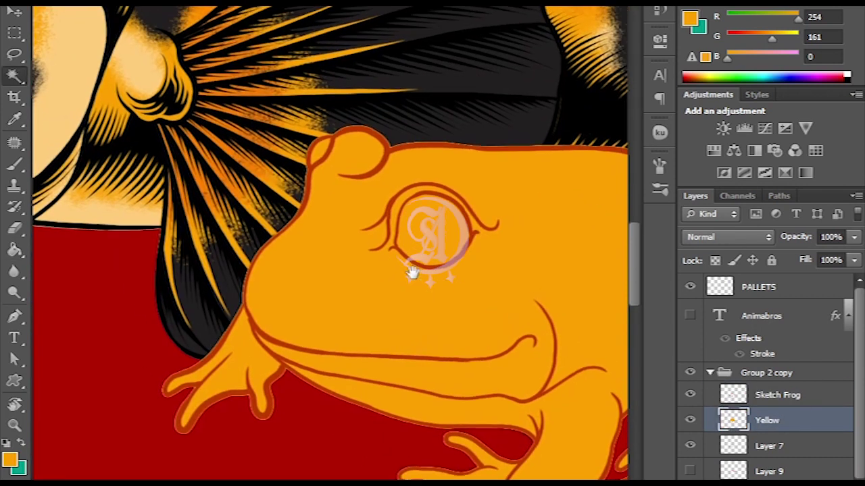
Hide Layer 7 and erase the yellow spilling past the outline of the far front foot, head and back
scroll(412, 272, "up", 3)
key("e")
right_click(72, 96)
key("Return")
left_click(690, 446)
left_click_drag(372, 383, 318, 289)
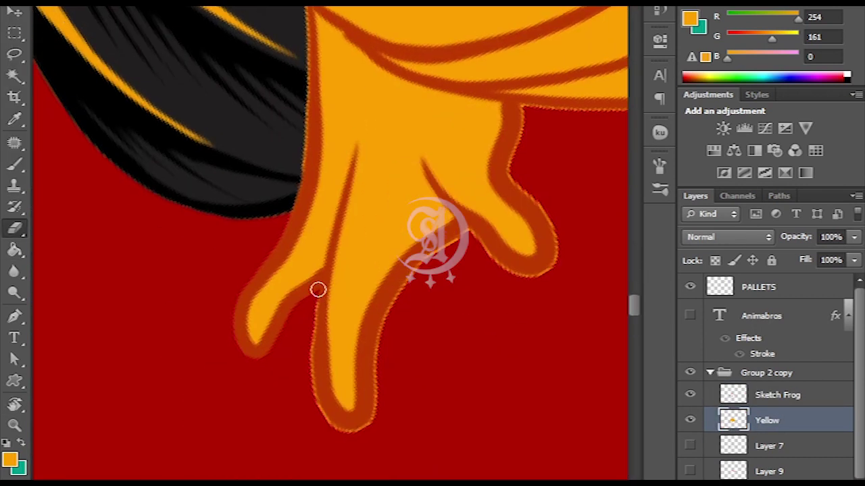
scroll(423, 426, "up", 5)
scroll(299, 389, "left", 5)
scroll(322, 255, "left", 3)
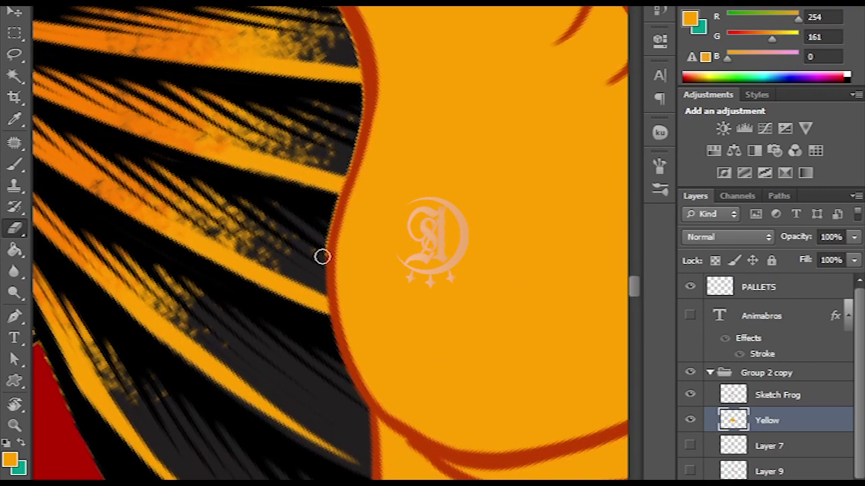
scroll(327, 235, "up", 8)
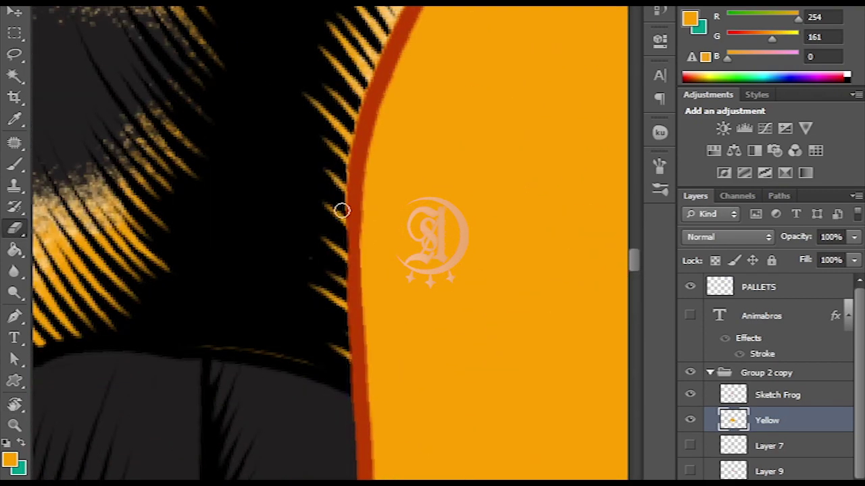
Erase the yellow spilling past the outline around the hind leg, the near front foot and the belly
scroll(356, 192, "down", 10)
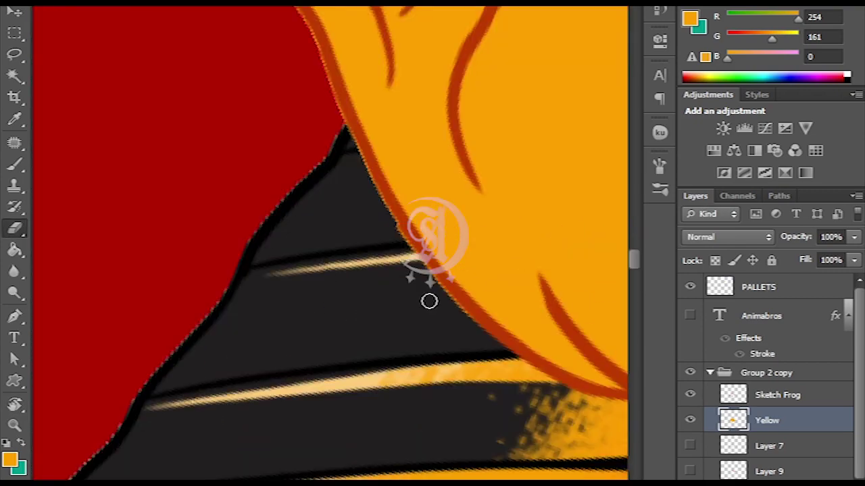
scroll(343, 118, "up", 5)
scroll(350, 368, "down", 5)
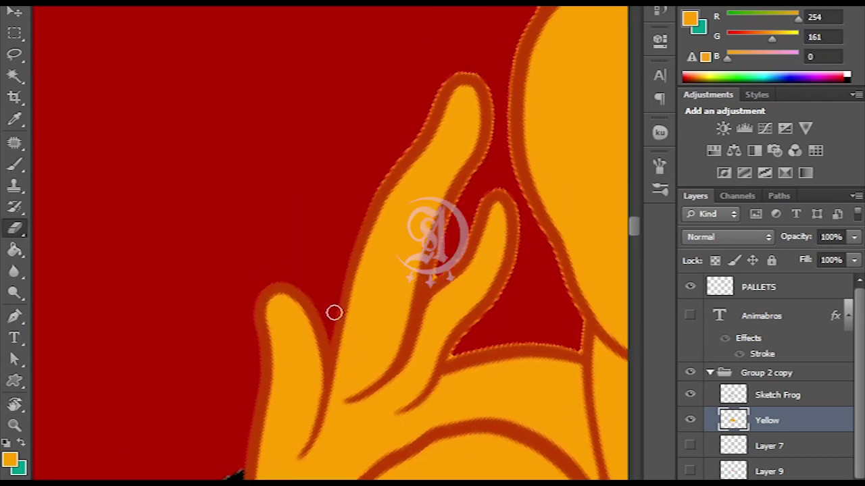
scroll(402, 393, "up", 5)
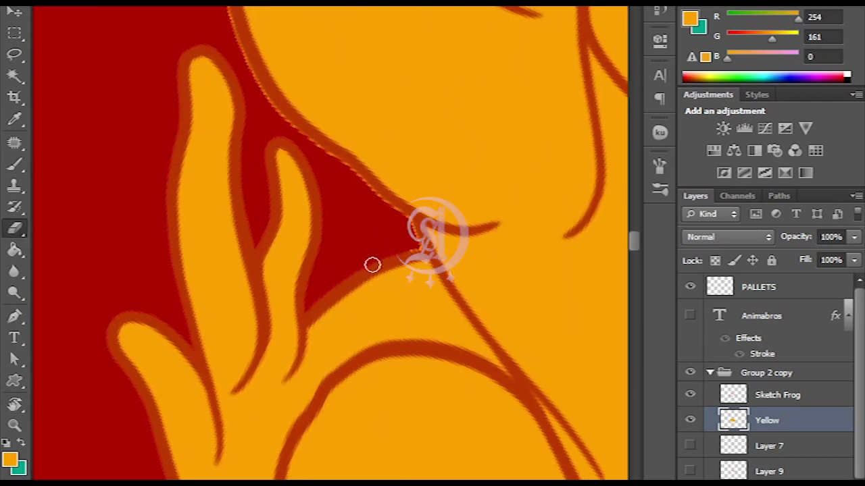
scroll(321, 237, "down", 5)
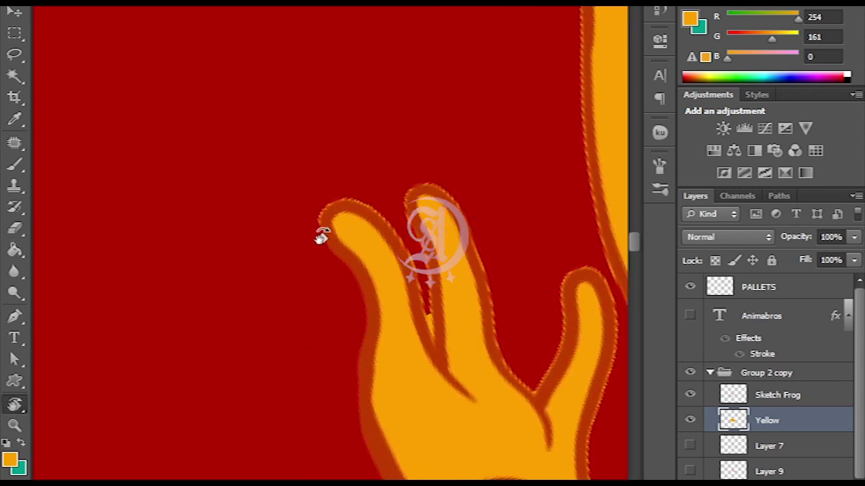
scroll(532, 392, "down", 3)
scroll(533, 392, "right", 5)
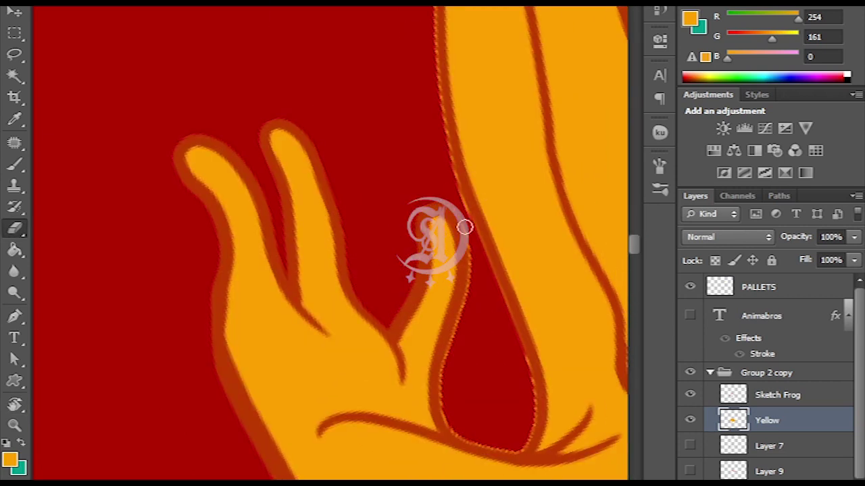
scroll(328, 299, "right", 5)
scroll(335, 292, "up", 8)
scroll(331, 191, "down", 10)
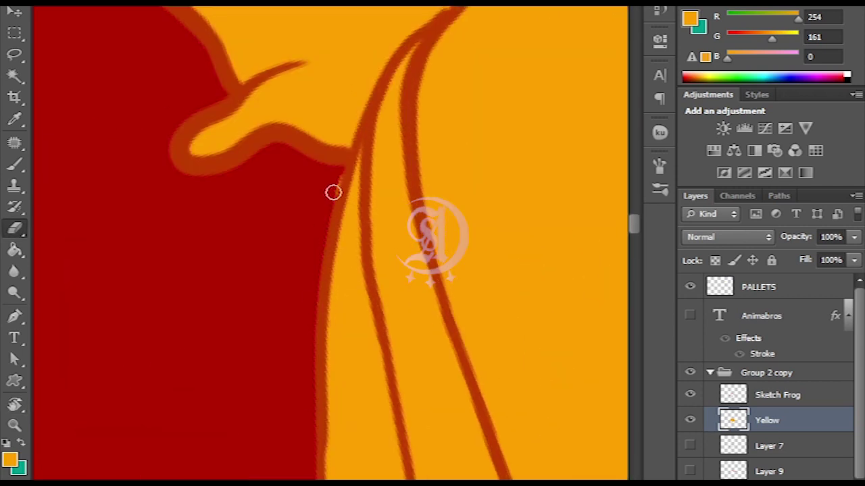
scroll(205, 195, "down", 5)
Remove the old sketch in Layer 7 and add a layer named Red between Sketch Frog and Yellow
left_click(690, 420)
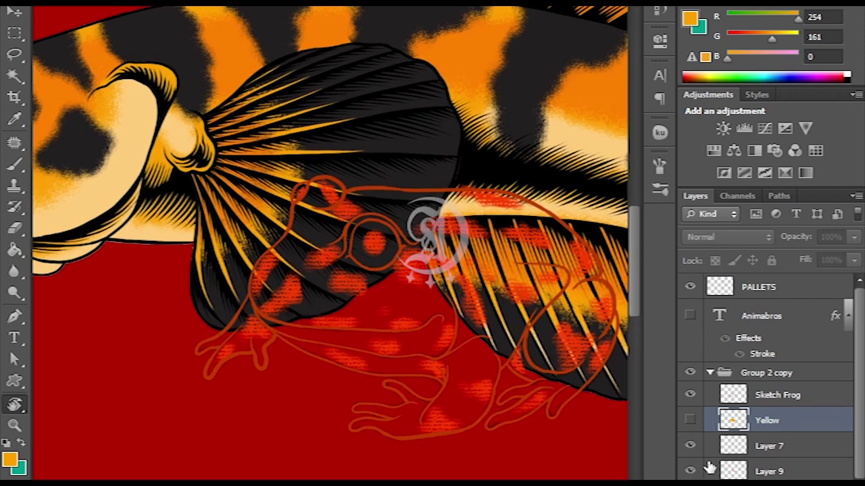
left_click(697, 445)
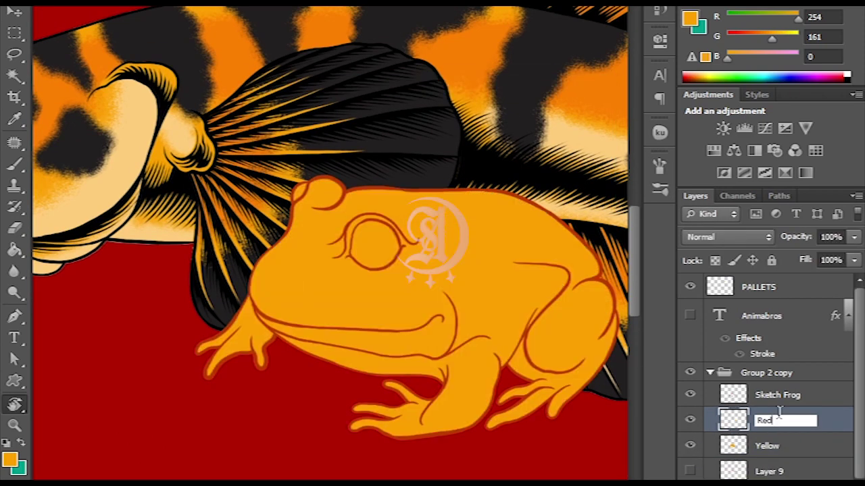
key("Return")
Pick dark red RGB 136, 0, 0 and paint the frog's pupils with a smaller brush on the Red layer
key("i")
left_click(472, 232)
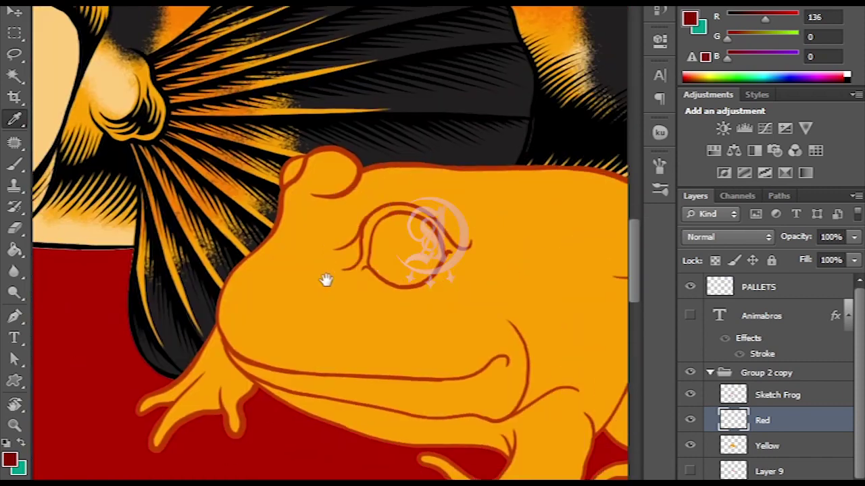
scroll(325, 280, "up", 4)
key("b")
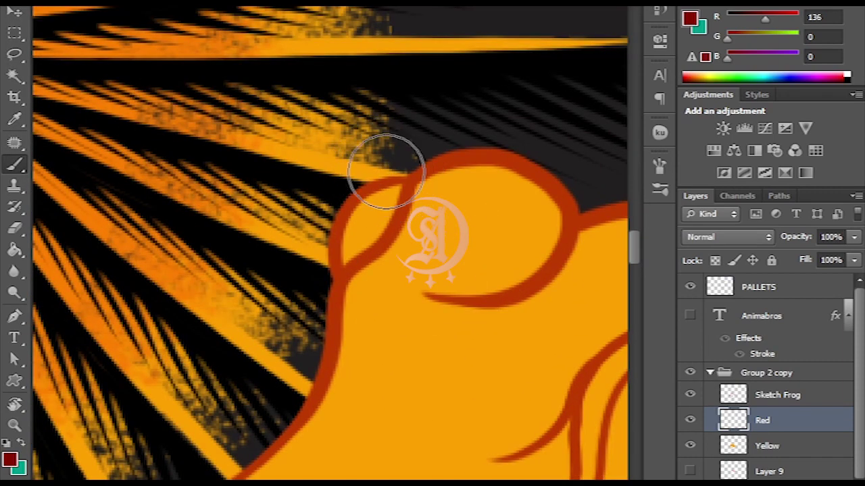
key("[")
key("[")
key("[")
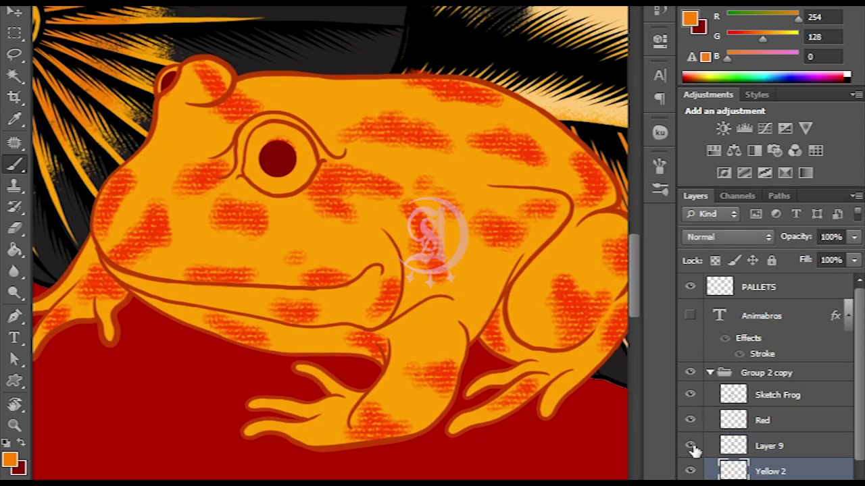
Lower Layer 9 to 52% opacity and paint RGB 254, 128, 0 shading on the near front foot in Yellow 2
left_click(716, 447)
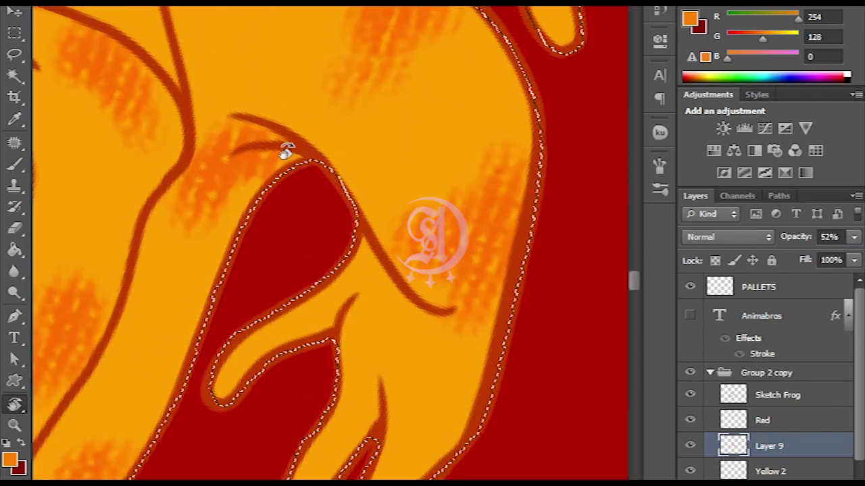
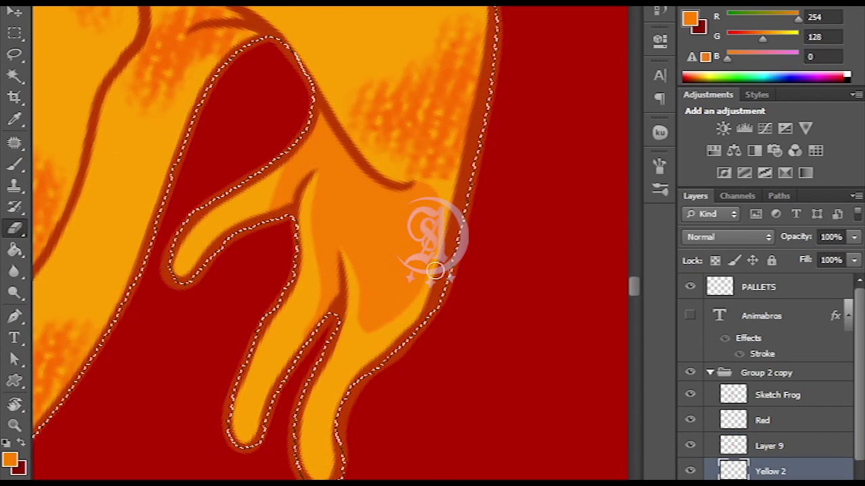
key("r")
left_click_drag(435, 270, 363, 338)
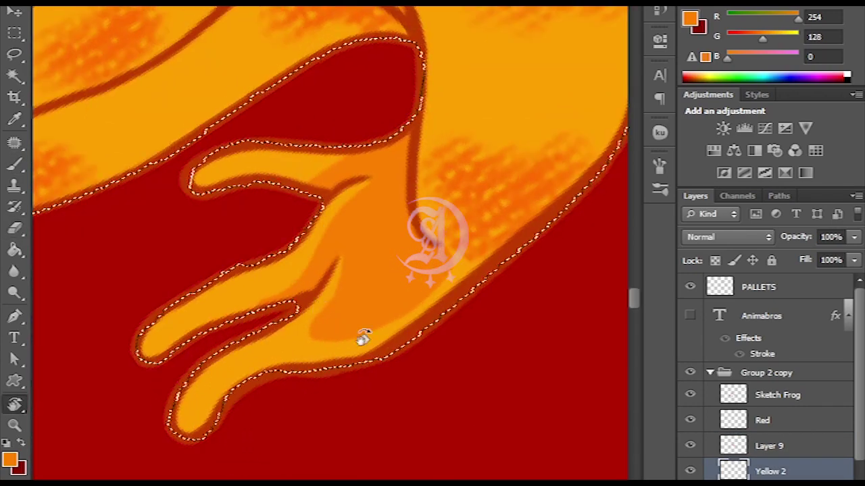
left_click_drag(292, 347, 336, 378)
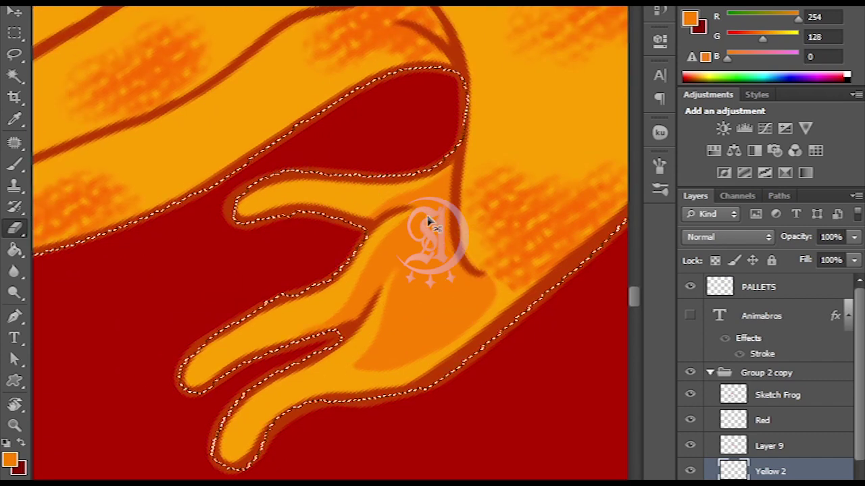
Hide Layer 9, paint orange shading along the near front leg, and erase its edges into tapered streaks
key("b")
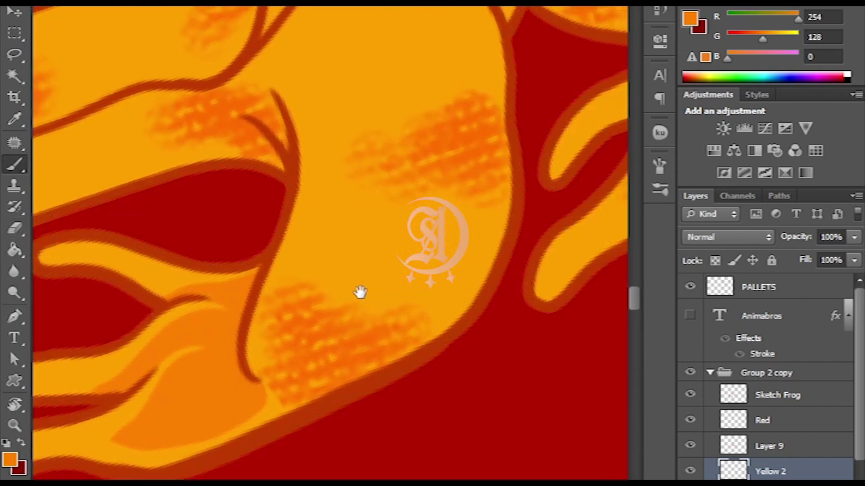
left_click_drag(518, 281, 514, 87)
left_click(690, 446)
mouse_move(411, 382)
left_mouse_down()
mouse_move(459, 353)
mouse_move(504, 207)
mouse_move(489, 80)
mouse_move(458, 145)
mouse_move(452, 101)
left_mouse_up()
key("r")
key("e")
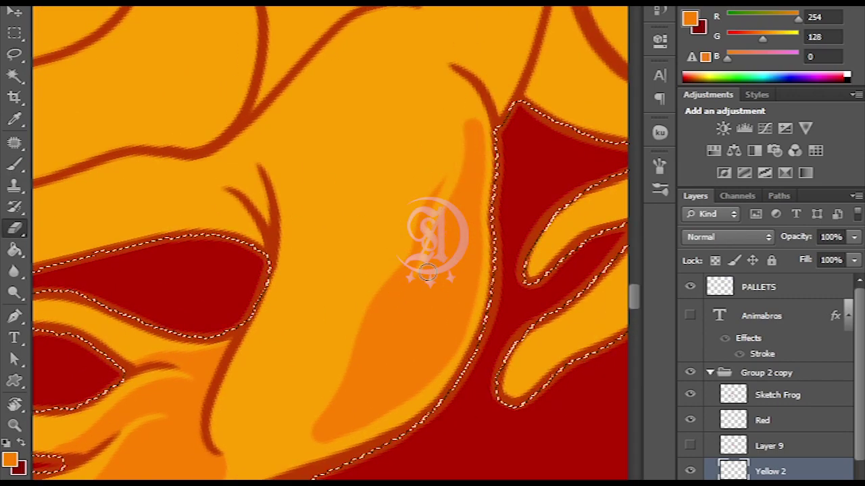
key("r")
mouse_move(473, 204)
left_mouse_down()
mouse_move(359, 138)
mouse_move(423, 324)
left_mouse_up()
key("e")
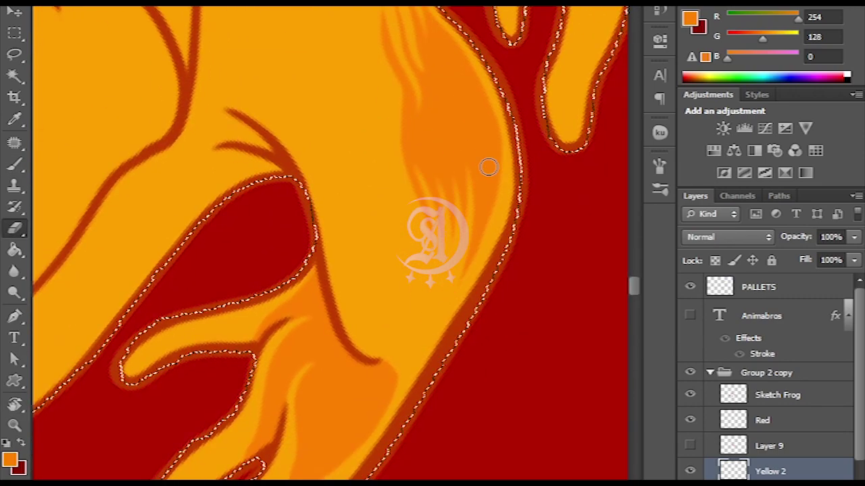
key("r")
mouse_move(420, 225)
left_mouse_down()
mouse_move(442, 343)
mouse_move(460, 101)
mouse_move(490, 230)
mouse_move(387, 200)
mouse_move(363, 414)
left_mouse_up()
Paint orange shading along the frog's throat and belly underside, shaping its lower edge into fine streaks
key("b")
key("r")
key("b")
mouse_move(406, 27)
left_mouse_down()
mouse_move(384, 404)
mouse_move(424, 111)
mouse_move(393, 125)
mouse_move(378, 286)
mouse_move(403, 226)
left_mouse_up()
key("r")
key("e")
key("r")
key("b")
key("r")
mouse_move(409, 277)
left_mouse_down()
mouse_move(417, 289)
mouse_move(410, 223)
left_mouse_up()
key("b")
key("r")
mouse_move(397, 306)
left_mouse_down()
mouse_move(413, 272)
mouse_move(385, 125)
mouse_move(396, 226)
left_mouse_up()
key("b")
key("r")
Paint orange shading over the wrist and toe bases of the far front foot and erase highlights along the toes
key("b")
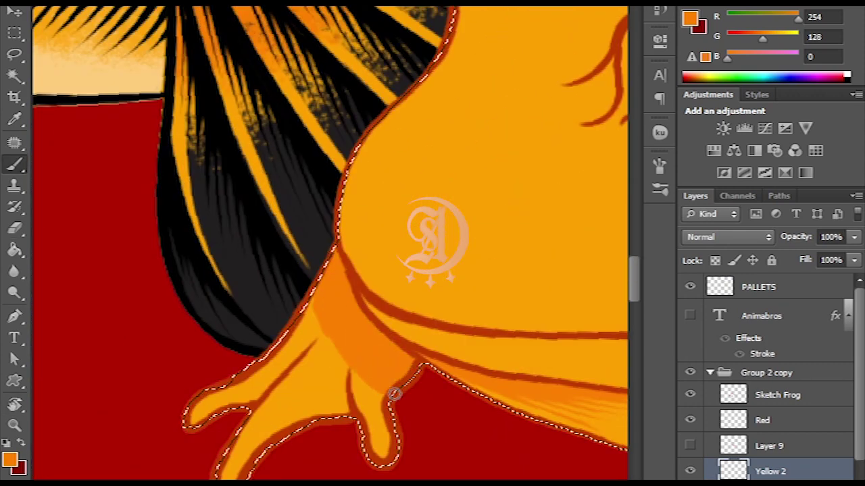
left_click_drag(394, 394, 412, 299)
key("r")
mouse_move(360, 249)
left_mouse_down()
mouse_move(414, 338)
mouse_move(398, 291)
mouse_move(425, 194)
mouse_move(405, 280)
left_mouse_up()
key("b")
key("r")
left_click_drag(395, 312, 455, 106)
scroll(344, 295, "up", 5)
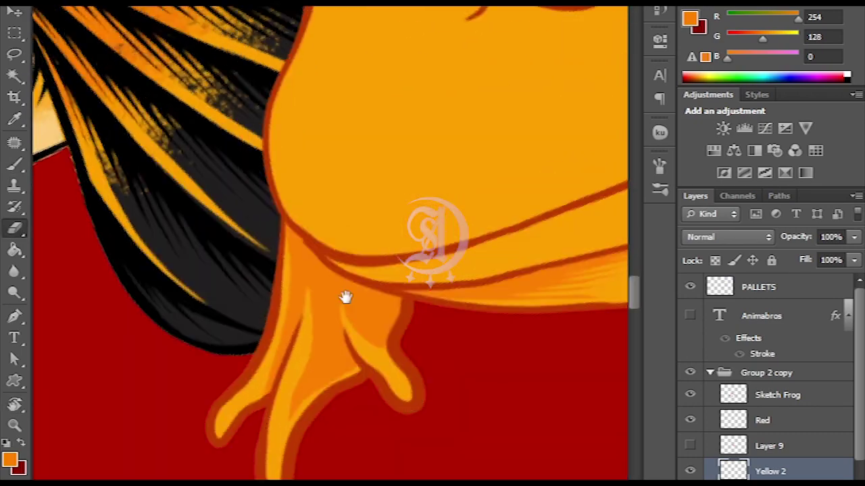
Paint orange shading along the band between the frog's mouth lines and erase its edge into tapered streaks
key("b")
scroll(391, 427, "up", 10)
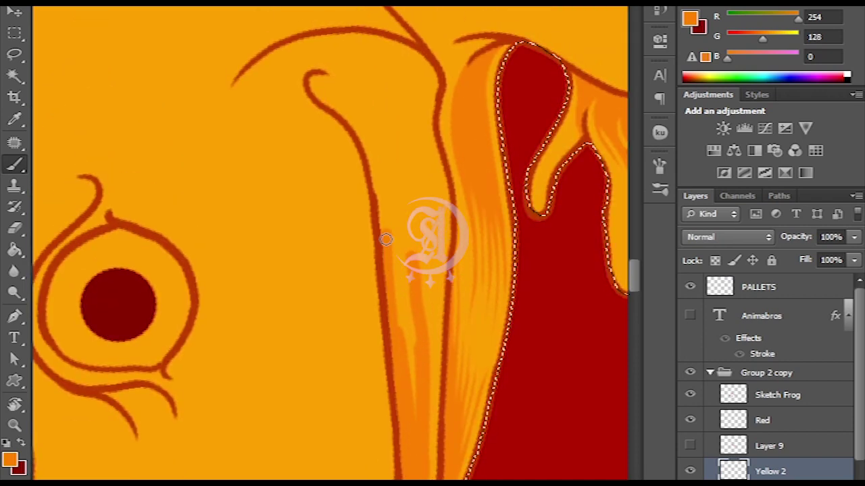
mouse_move(341, 238)
left_mouse_down()
mouse_move(381, 239)
mouse_move(434, 131)
mouse_move(408, 214)
left_mouse_up()
key("r")
key("e")
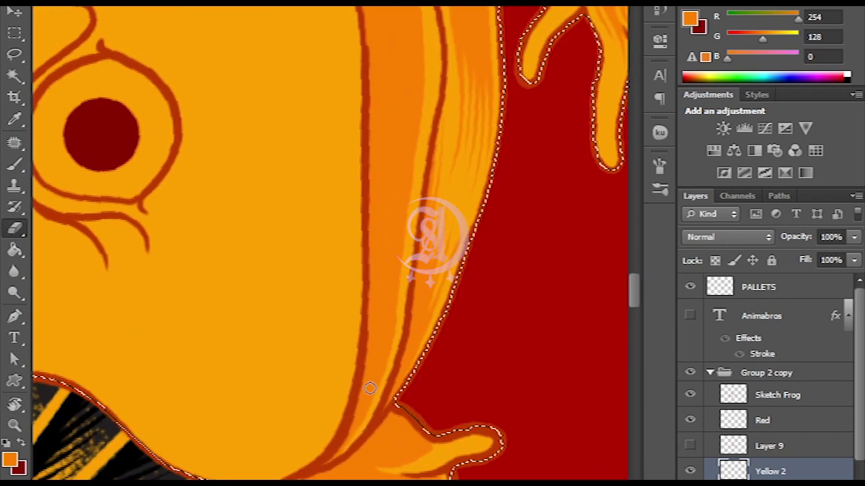
left_click_drag(376, 405, 381, 428)
mouse_move(375, 378)
left_mouse_down()
mouse_move(406, 116)
mouse_move(380, 154)
mouse_move(378, 325)
mouse_move(389, 287)
left_mouse_up()
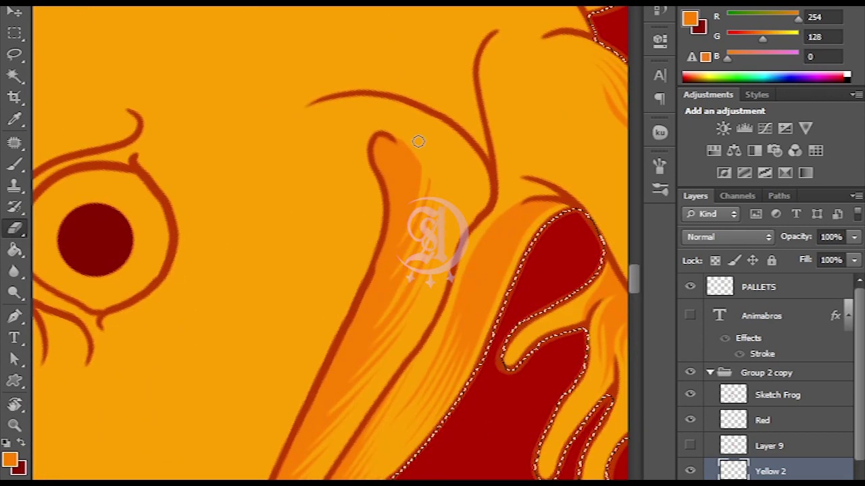
Paint orange shading in the skin fold at the eye's front corner and erase its lower end into fine streaks
key("h")
mouse_move(399, 169)
left_mouse_down()
mouse_move(450, 198)
mouse_move(357, 233)
mouse_move(375, 230)
left_mouse_up()
key("b")
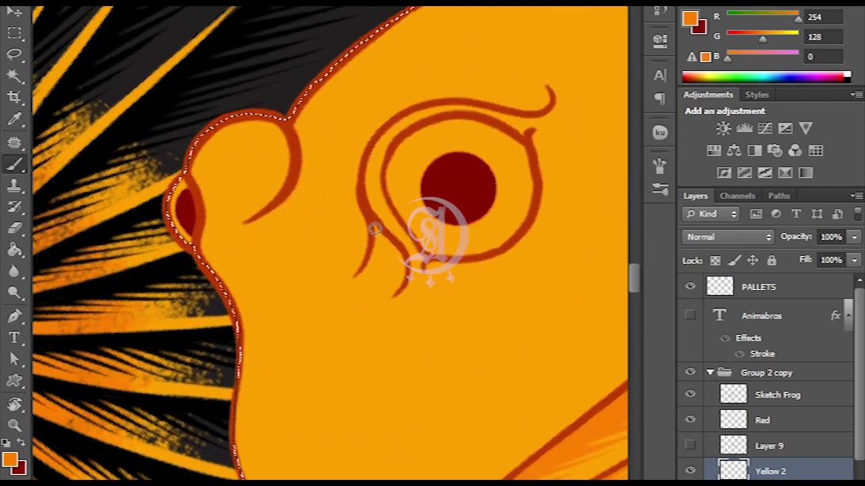
key("e")
left_click_drag(387, 302, 419, 297)
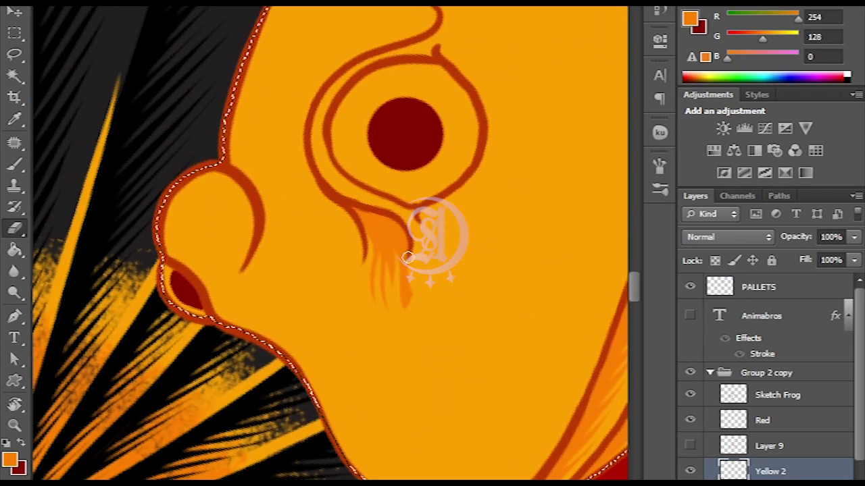
key("b")
Fill the snout area between the nostril bump and the eye with orange shading and start erasing streaks into its edges
mouse_move(404, 263)
left_mouse_down()
mouse_move(365, 172)
mouse_move(383, 176)
left_mouse_up()
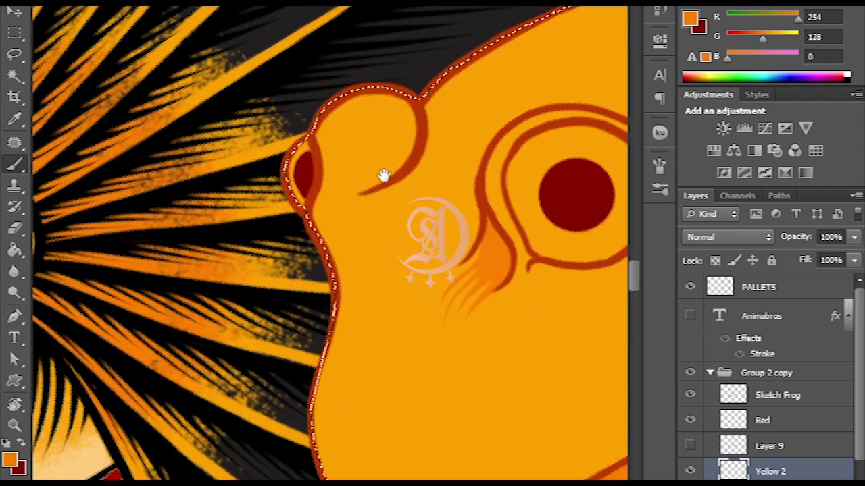
key("ctrl+d")
left_click_drag(348, 327, 365, 225)
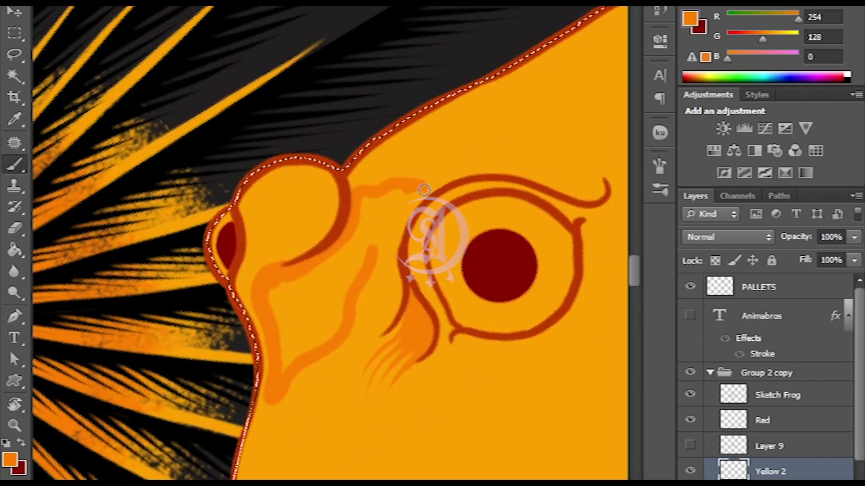
left_click_drag(280, 368, 292, 299)
left_click_drag(379, 212, 392, 273)
left_click_drag(392, 273, 320, 285)
key("e")
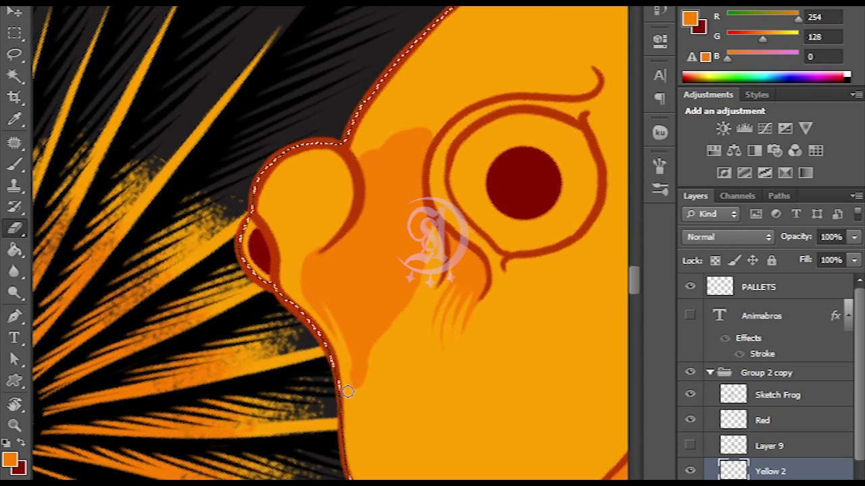
mouse_move(392, 261)
left_mouse_down()
mouse_move(377, 206)
mouse_move(366, 212)
mouse_move(392, 102)
mouse_move(296, 171)
left_mouse_up()
Add orange shading on the nostril bump and beneath the eye, erasing the edges into curved streaks
key("b")
mouse_move(296, 170)
left_mouse_down()
mouse_move(347, 167)
mouse_move(332, 209)
mouse_move(365, 117)
mouse_move(432, 154)
left_mouse_up()
mouse_move(376, 265)
left_mouse_down()
mouse_move(422, 168)
mouse_move(357, 222)
mouse_move(363, 232)
left_mouse_up()
key("e")
left_click_drag(378, 188, 385, 299)
mouse_move(417, 235)
left_mouse_down()
mouse_move(394, 90)
mouse_move(414, 227)
mouse_move(293, 142)
left_mouse_up()
Paint a large orange shadow behind the mouth corner, covering the shoulder and the flank up to the hind leg
key("b")
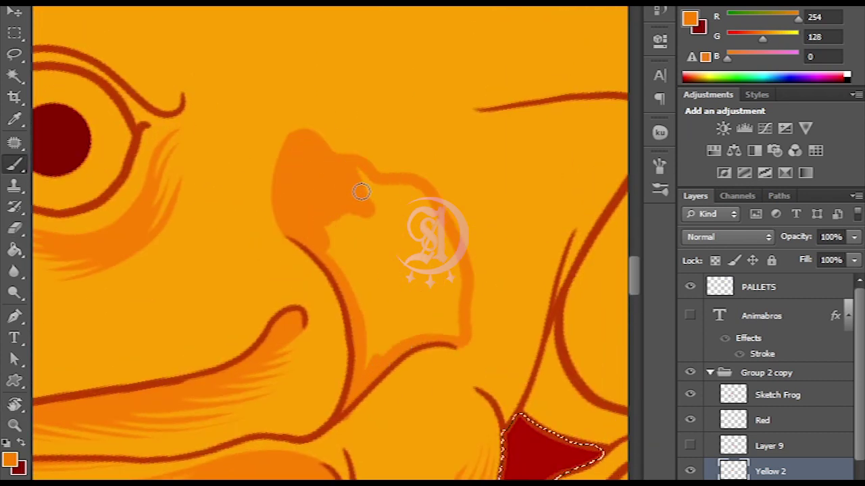
mouse_move(402, 337)
left_mouse_down()
mouse_move(373, 204)
mouse_move(451, 283)
left_mouse_up()
left_click_drag(457, 265, 375, 231)
mouse_move(420, 372)
left_mouse_down()
mouse_move(386, 319)
mouse_move(439, 170)
mouse_move(298, 331)
mouse_move(347, 245)
mouse_move(469, 154)
mouse_move(367, 243)
mouse_move(338, 135)
mouse_move(318, 237)
mouse_move(357, 91)
mouse_move(338, 121)
mouse_move(347, 134)
left_mouse_up()
Erase the upper edges of the shoulder and flank shadow into rows of fine tapered streaks
key("r")
key("e")
key("r")
key("e")
key("r")
key("e")
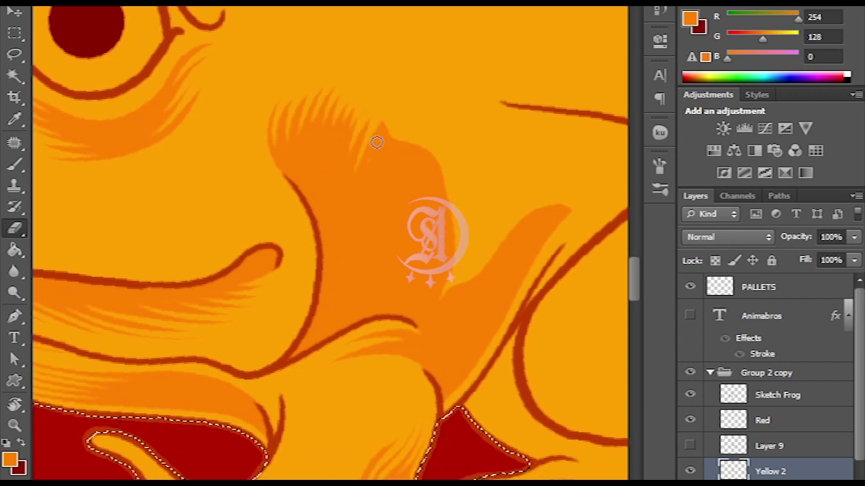
left_click_drag(436, 173, 400, 198)
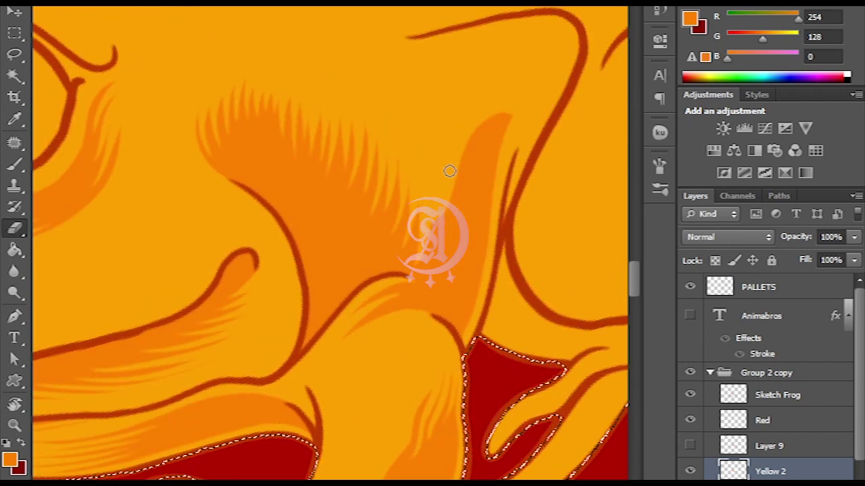
key("r")
left_click_drag(492, 74, 463, 57)
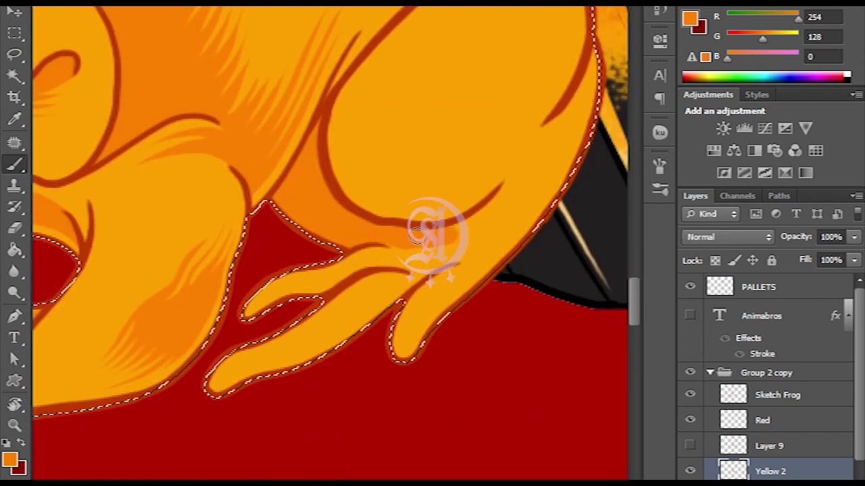
Paint orange shading along the lower hind leg and toe bases, and erase highlights and streaks along the toes
left_click_drag(554, 237, 398, 262)
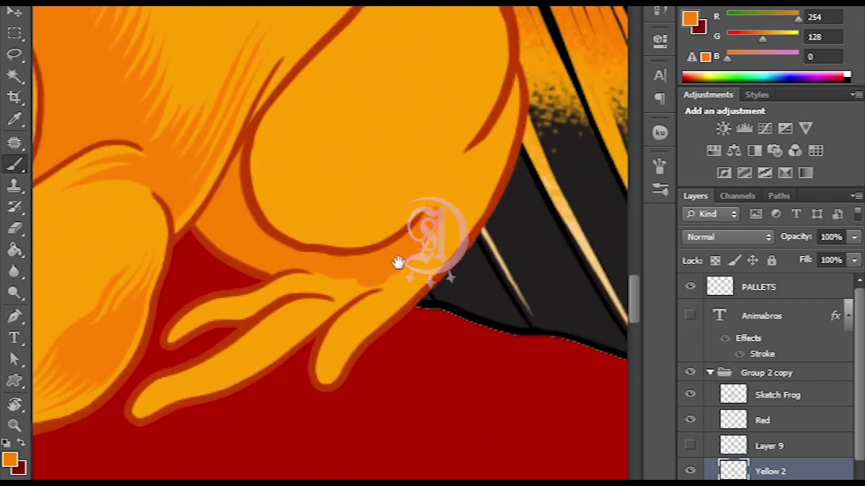
key("ctrl+h")
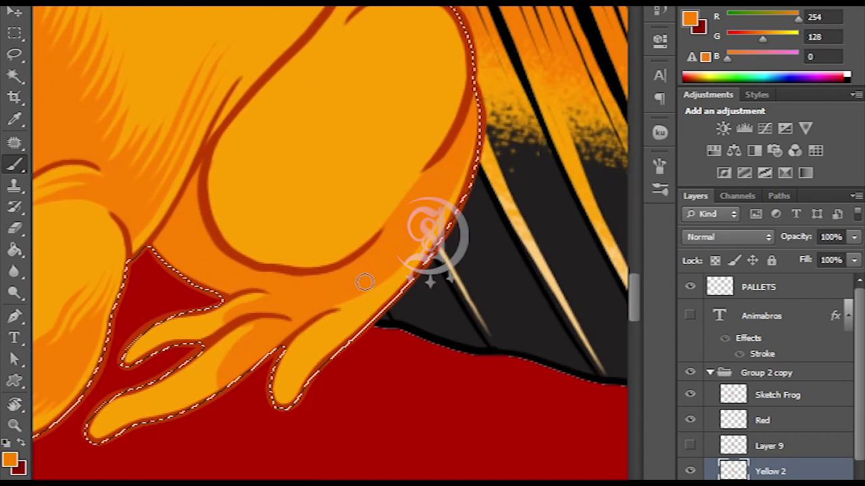
key("e")
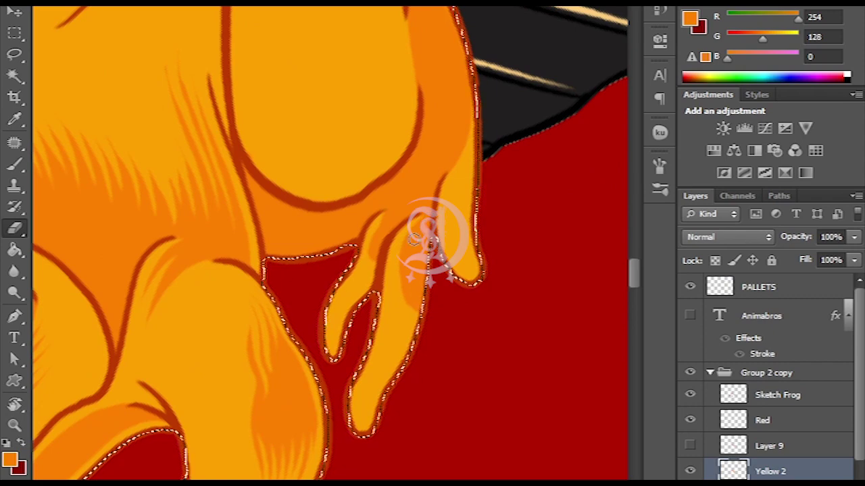
mouse_move(342, 185)
left_mouse_down()
mouse_move(324, 223)
mouse_move(367, 247)
mouse_move(386, 166)
mouse_move(343, 296)
left_mouse_up()
mouse_move(331, 189)
left_mouse_down()
mouse_move(331, 344)
mouse_move(332, 141)
mouse_move(378, 329)
left_mouse_up()
key("b")
Paint orange shading inside the lower part of the hind thigh and erase its upper edge into streaks
left_click_drag(233, 318, 341, 346)
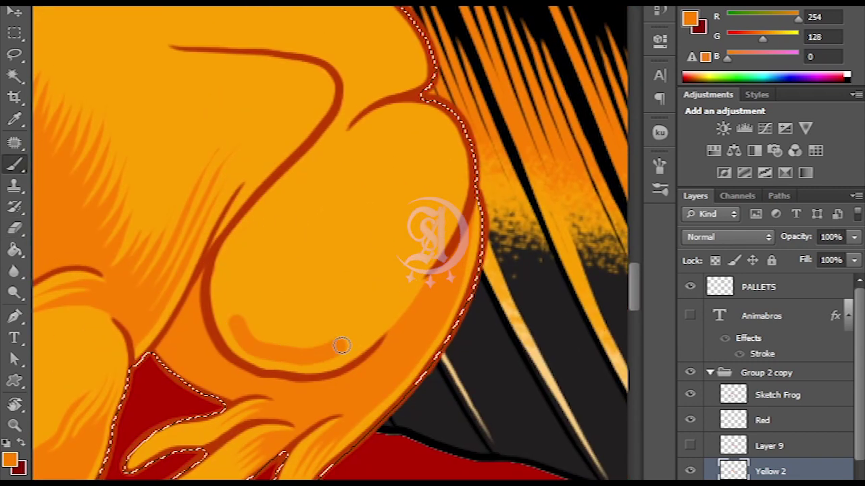
key("e")
left_click_drag(318, 306, 358, 145)
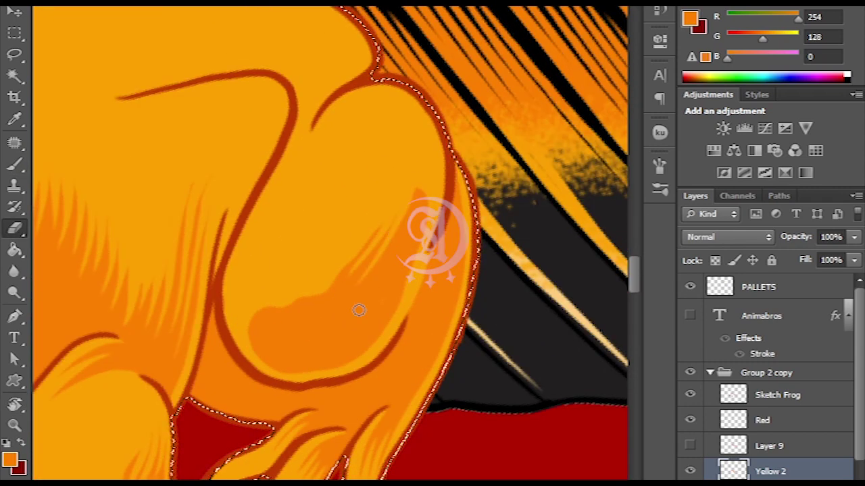
left_click_drag(359, 310, 376, 247)
mouse_move(405, 331)
left_mouse_down()
mouse_move(380, 119)
mouse_move(383, 215)
mouse_move(317, 394)
left_mouse_up()
Paint orange shading over the frog's rump above the hind thigh and erase its front edge into long streaks
key("b")
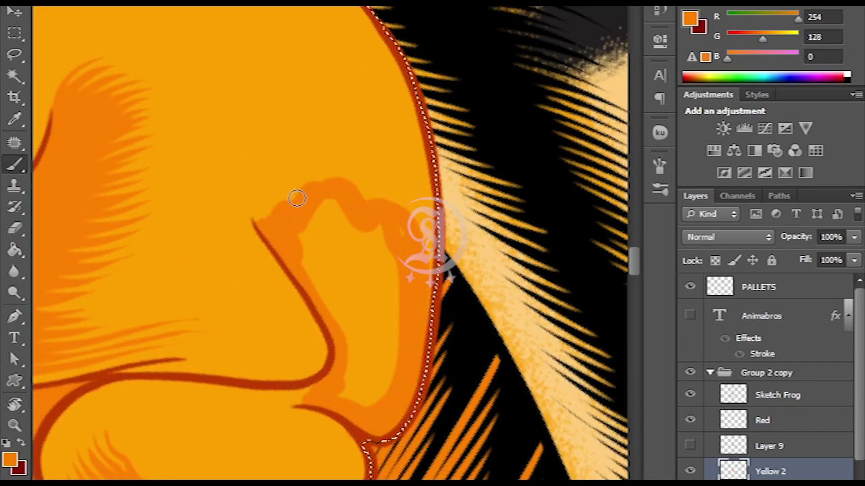
mouse_move(387, 375)
left_mouse_down()
mouse_move(366, 199)
mouse_move(331, 144)
left_mouse_up()
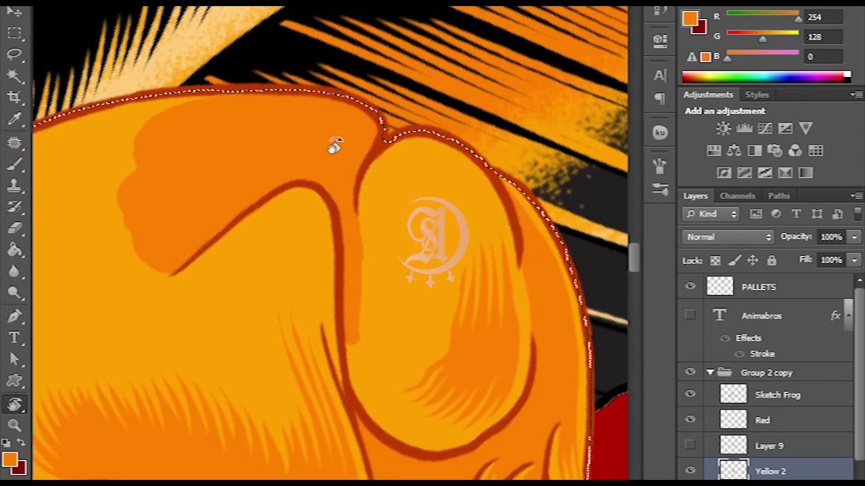
key("e")
mouse_move(375, 307)
left_mouse_down()
mouse_move(282, 151)
mouse_move(382, 86)
mouse_move(385, 235)
mouse_move(363, 164)
left_mouse_up()
key("b")
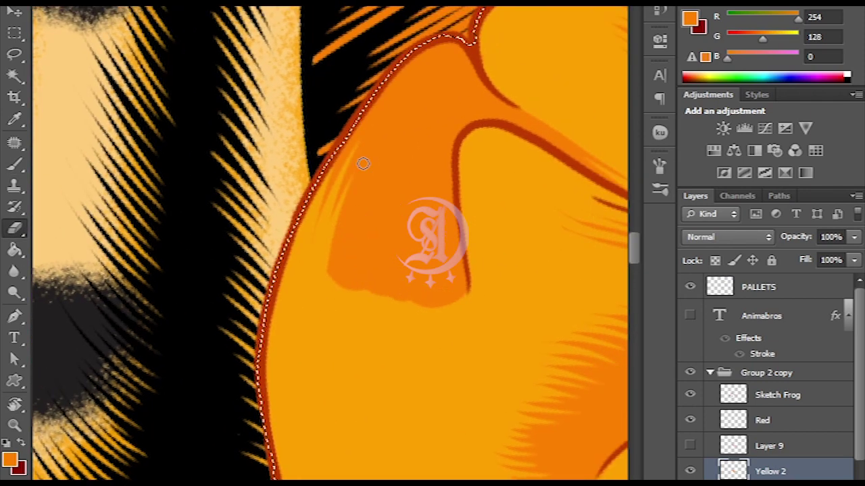
left_click_drag(377, 293, 325, 300)
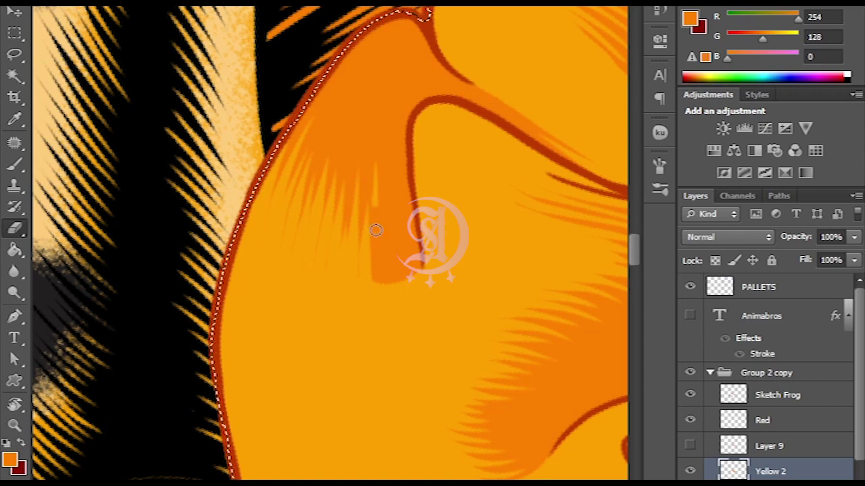
key("h")
left_click_drag(414, 310, 468, 149)
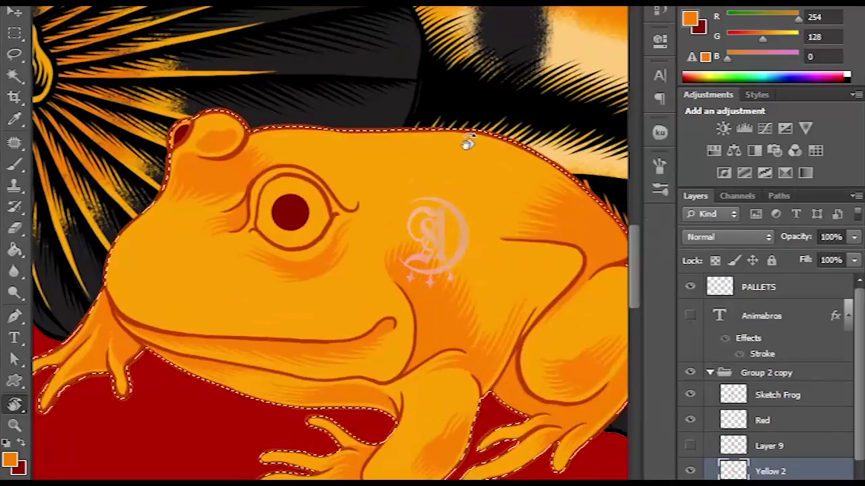
Paint orange shading on the head above the eye and erase its edges into tapered streaks
left_click_drag(439, 215, 341, 331)
key("b")
mouse_move(367, 291)
left_mouse_down()
mouse_move(465, 305)
mouse_move(345, 278)
mouse_move(447, 253)
mouse_move(425, 165)
mouse_move(330, 299)
mouse_move(429, 168)
mouse_move(389, 357)
left_mouse_up()
key("r")
mouse_move(382, 182)
left_mouse_down()
mouse_move(378, 64)
mouse_move(328, 303)
mouse_move(357, 286)
mouse_move(358, 270)
mouse_move(337, 77)
mouse_move(322, 242)
mouse_move(420, 100)
left_mouse_up()
key("r")
key("e")
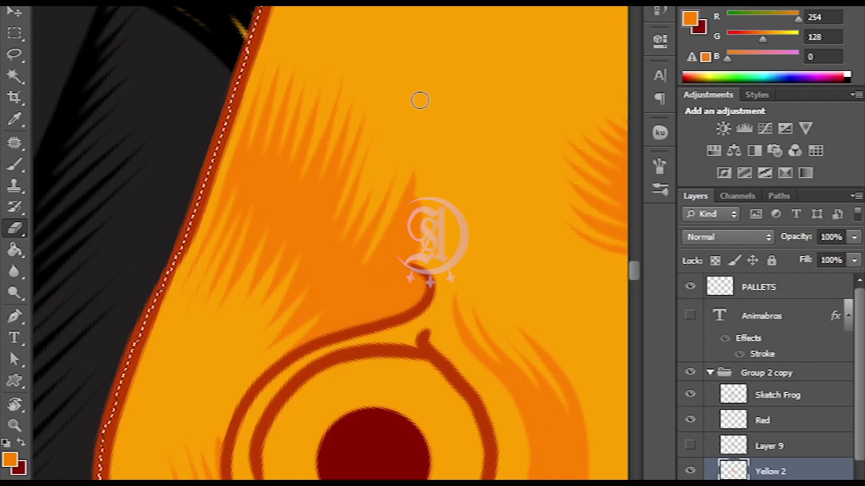
Refine the far front foot's orange shading into fine streaks and show Layer 9 again
key("ctrl+0")
mouse_move(517, 158)
left_mouse_down()
mouse_move(526, 170)
mouse_move(518, 158)
left_mouse_up()
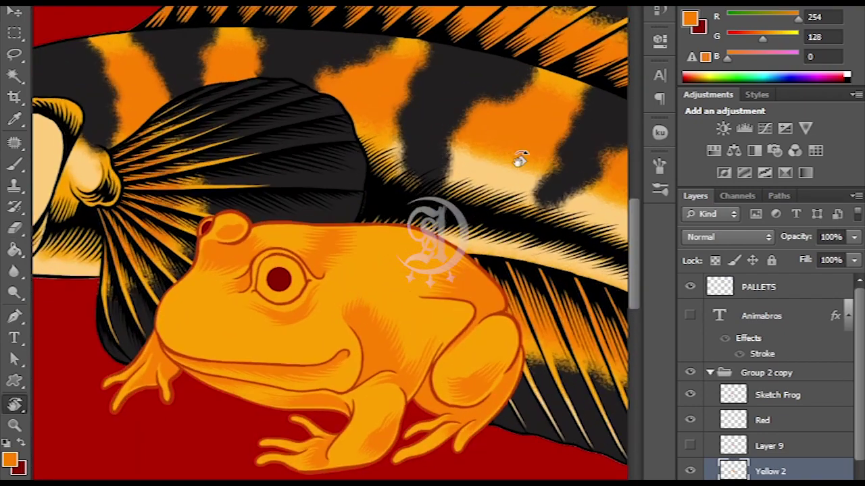
scroll(367, 187, "up", 5)
scroll(366, 187, "down", 5)
scroll(354, 276, "up", 3)
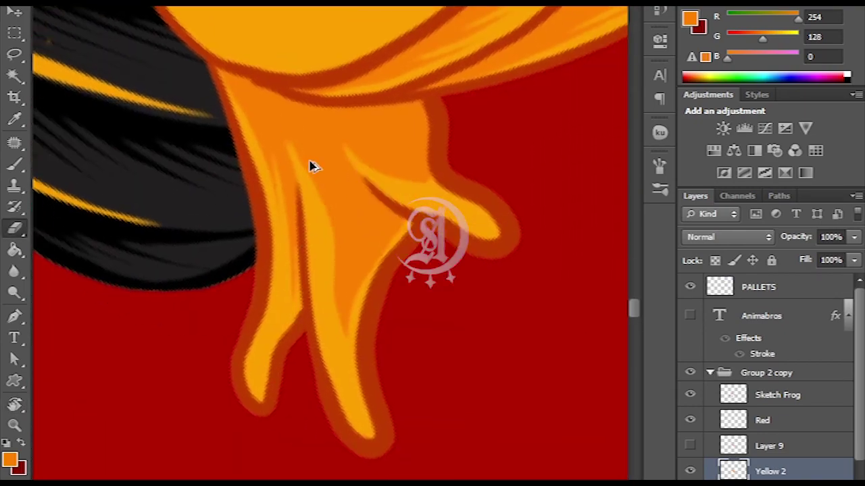
scroll(395, 104, "down", 4)
scroll(426, 194, "up", 3)
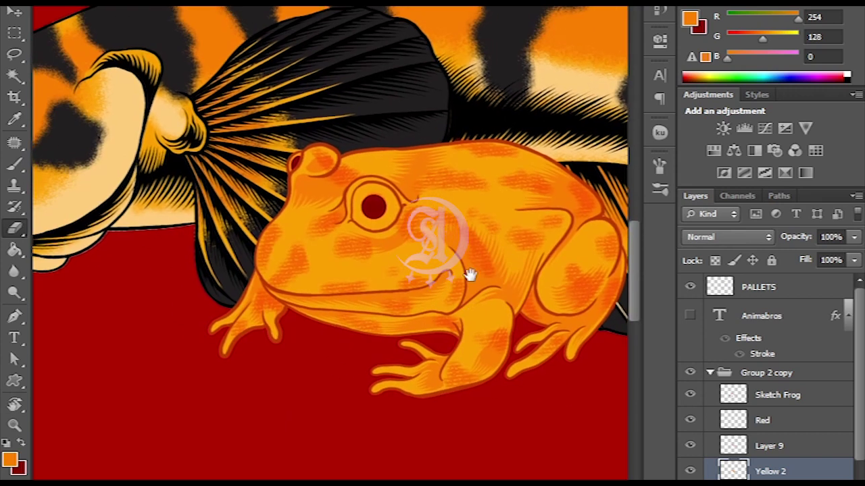
scroll(426, 194, "up", 3)
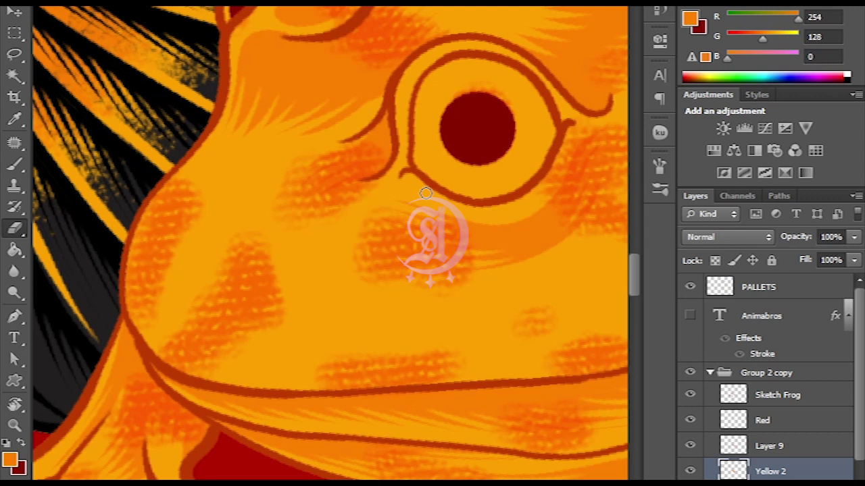
left_click_drag(338, 343, 453, 247)
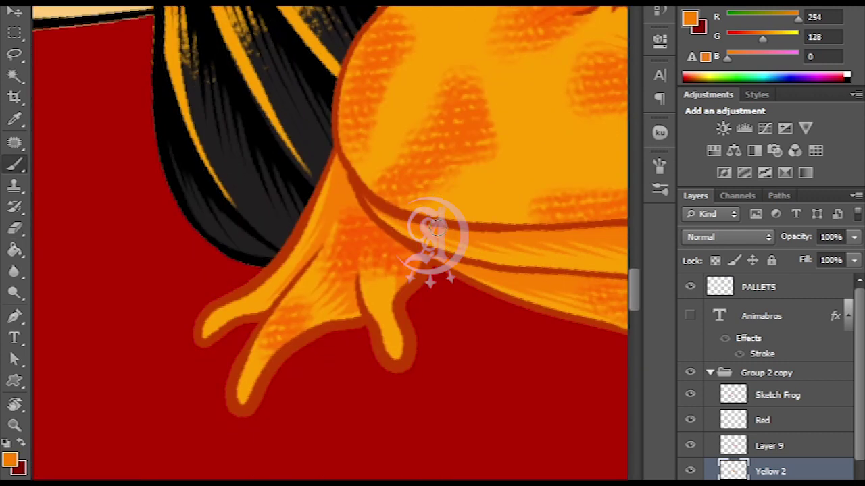
Choose the 59 px spatter brush and activate the Red layer with dark red RGB 136, 0, 0 as the paint color
key("F5")
left_click(743, 420)
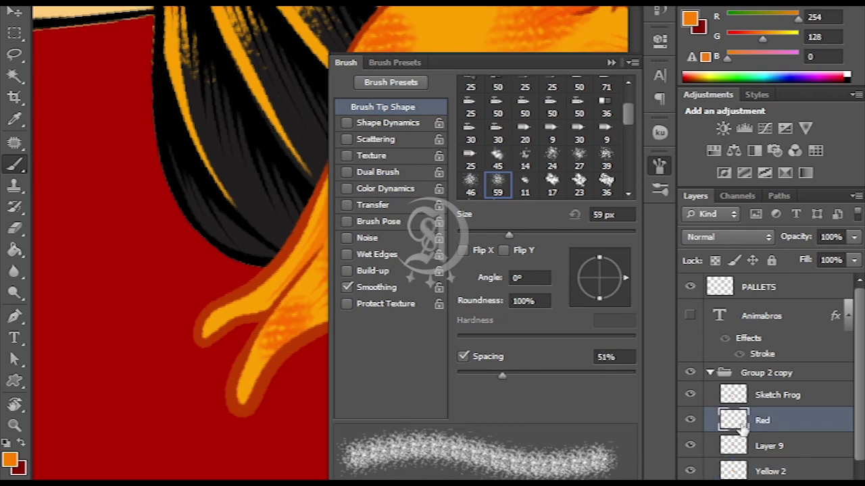
key("F5")
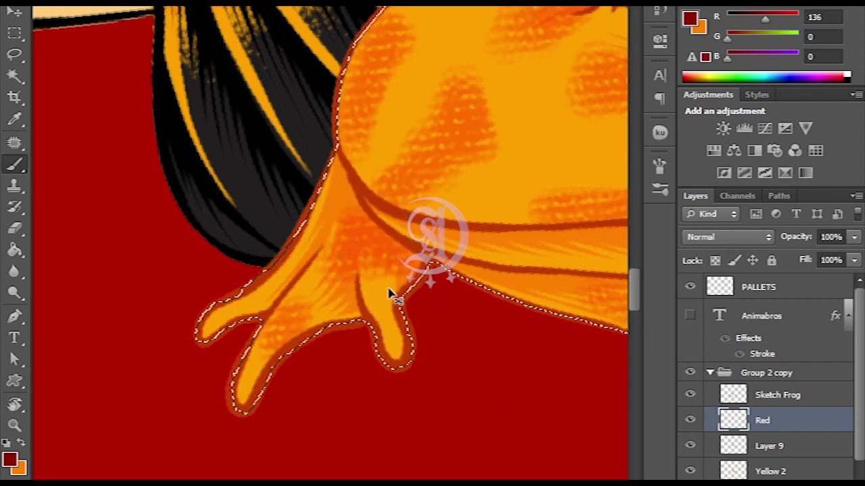
Lower Layer 9 to 35% opacity
key("ctrl+plus")
left_click(768, 446)
left_click(829, 236)
type("35")
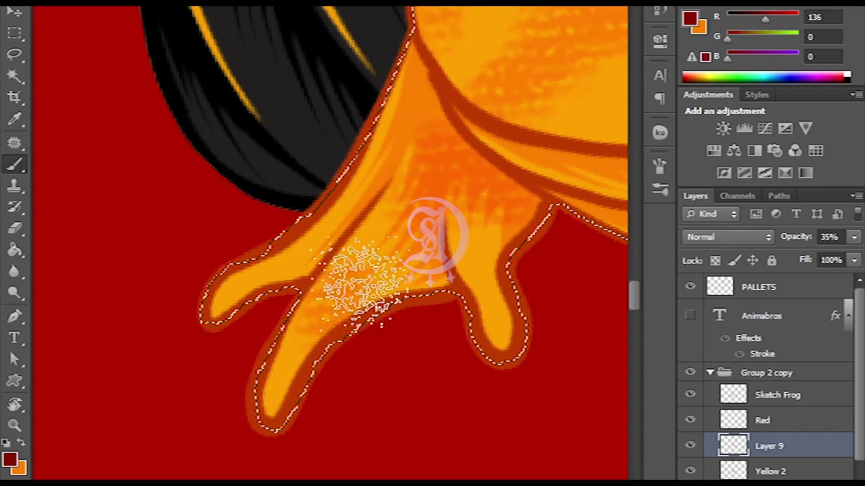
Paint two speckled dark red patches on the frog's muzzle in the Red layer, following the faint spots of Layer 9
key("alt+bracketright")
left_click(351, 271)
key("r")
mouse_move(291, 128)
left_mouse_down()
mouse_move(449, 67)
mouse_move(406, 373)
mouse_move(309, 250)
mouse_move(290, 207)
mouse_move(314, 368)
mouse_move(317, 356)
mouse_move(382, 314)
left_mouse_up()
key("b")
key("e")
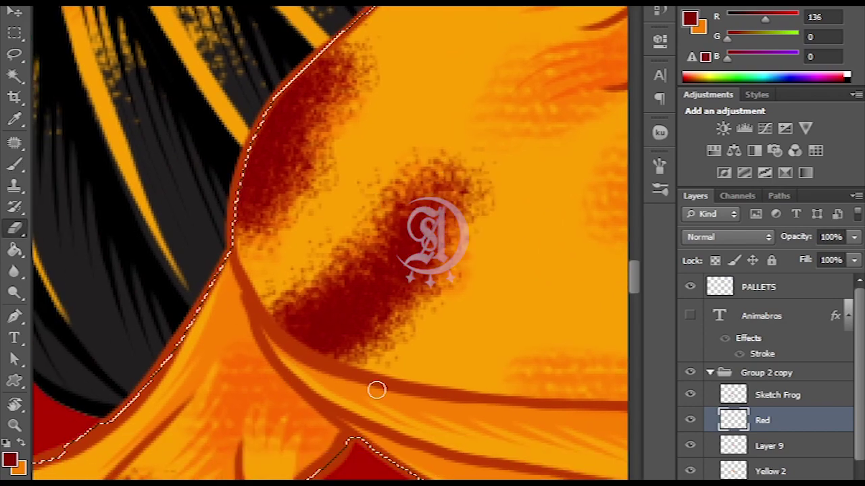
Give the eraser a spatter tip and break up the edges of the muzzle patch near the mouth
double_click(115, 95)
key("F5")
key("F5")
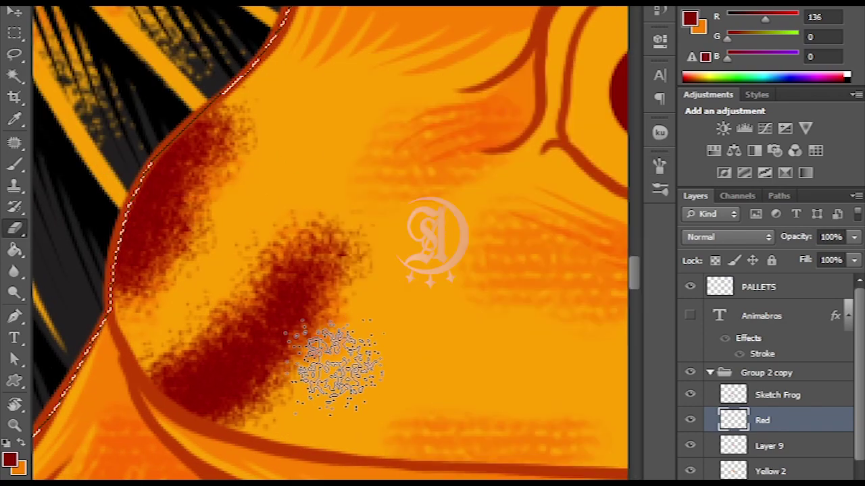
Paint a speckled dark red patch just above the mouth line over the faint guide spot
key("b")
mouse_move(261, 366)
left_mouse_down()
mouse_move(322, 241)
mouse_move(367, 222)
left_mouse_up()
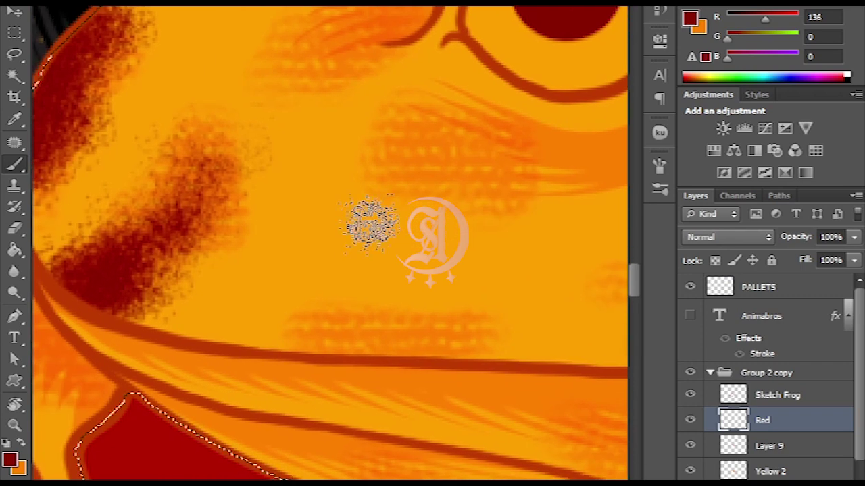
left_click_drag(338, 273, 331, 335)
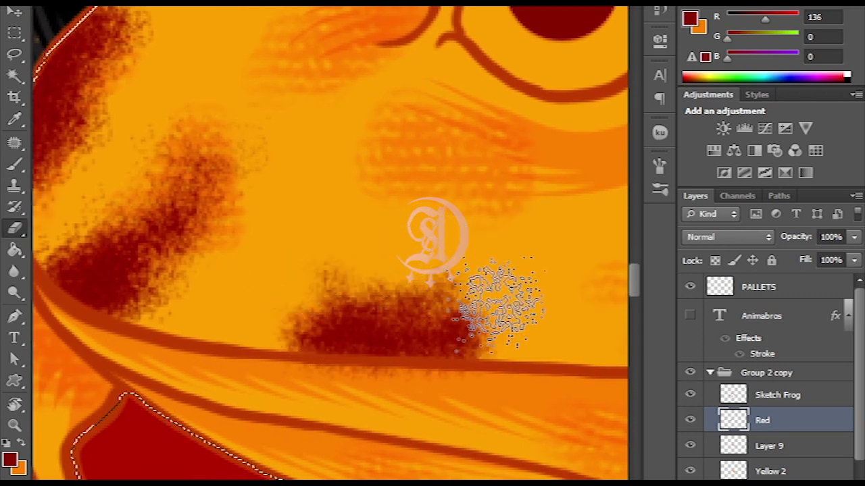
Paint speckled dark red patches on the cheek above the mouth line and along the lower jaw in the Red layer
left_click_drag(498, 309, 322, 307)
mouse_move(427, 274)
left_mouse_down()
mouse_move(350, 236)
mouse_move(328, 237)
left_mouse_up()
left_click_drag(419, 257, 276, 232)
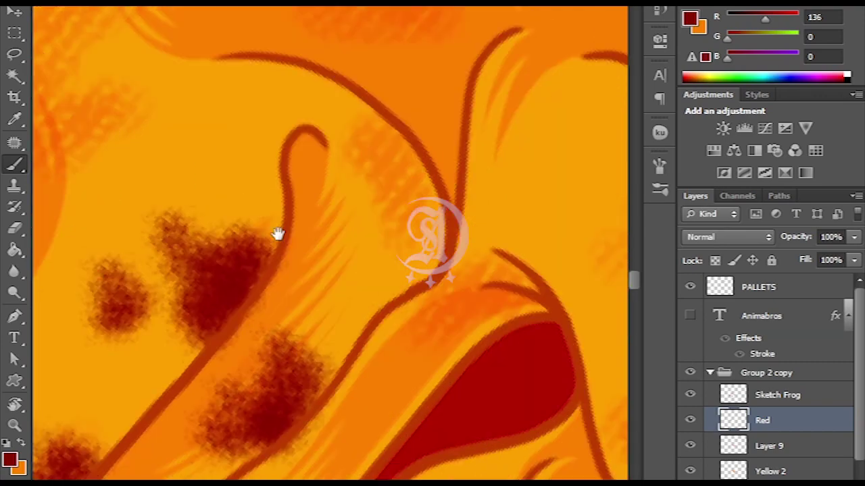
Paint speckled dark red patches on the front foot's wrist and toe and just in front of the eye
key("r")
mouse_move(425, 224)
left_mouse_down()
mouse_move(426, 133)
mouse_move(318, 289)
left_mouse_up()
key("b")
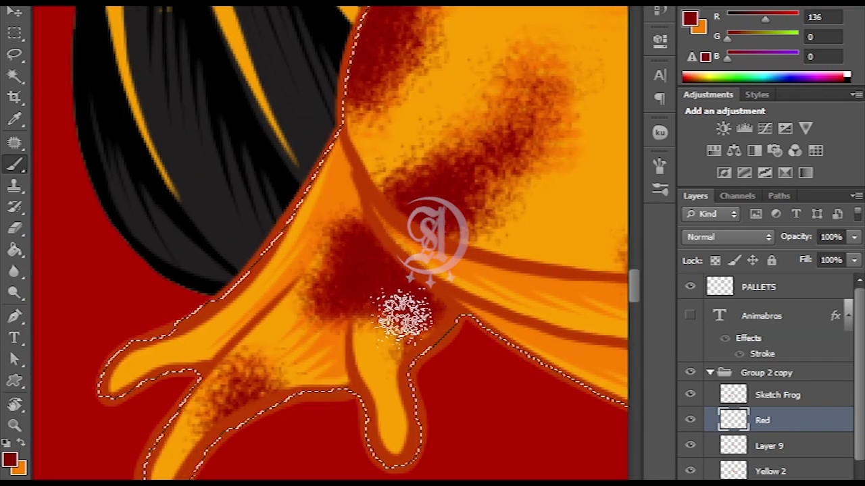
left_click_drag(448, 162, 385, 260)
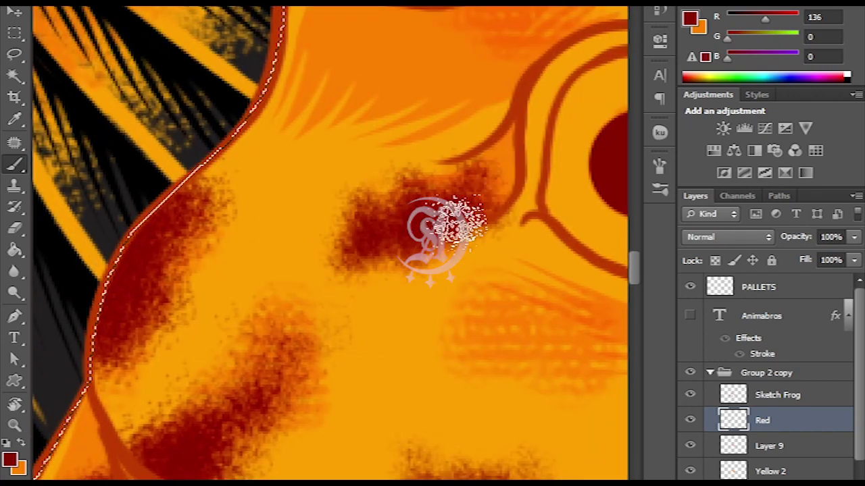
Paint speckled dark red patches on and behind the nostril bump, and start one below the eye
mouse_move(389, 145)
left_mouse_down()
mouse_move(349, 398)
mouse_move(406, 223)
mouse_move(404, 200)
left_mouse_up()
key("b")
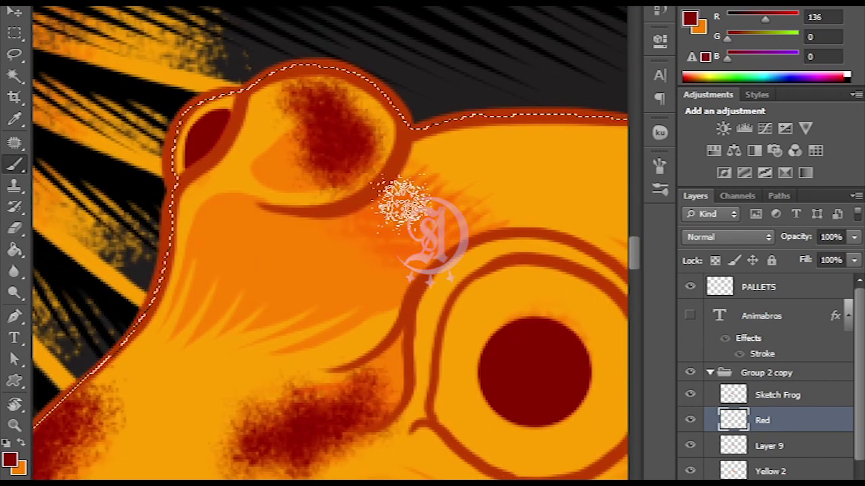
left_click_drag(432, 237, 411, 166)
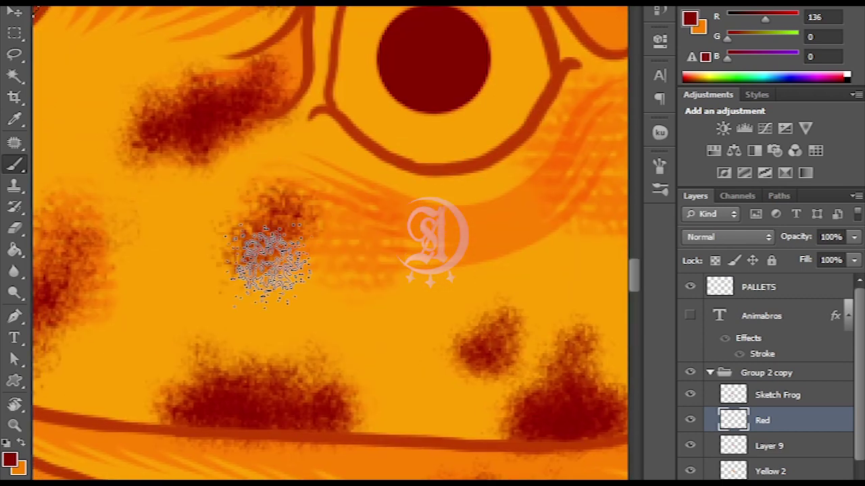
Paint speckled dark red patches behind the eye, across the shoulder and on the hind leg
mouse_move(362, 273)
left_mouse_down()
mouse_move(377, 183)
mouse_move(283, 213)
mouse_move(367, 106)
left_mouse_up()
key("b")
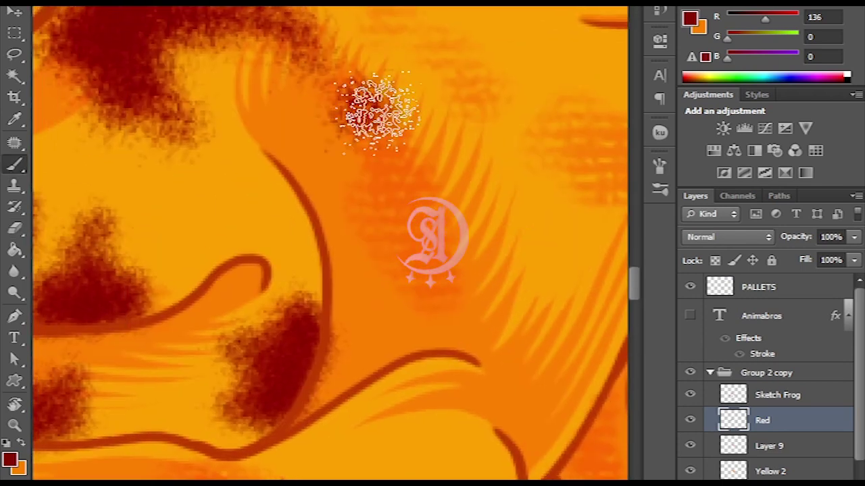
mouse_move(442, 243)
left_mouse_down()
mouse_move(357, 343)
mouse_move(385, 376)
mouse_move(361, 263)
mouse_move(502, 328)
mouse_move(406, 227)
mouse_move(378, 164)
mouse_move(345, 264)
mouse_move(348, 309)
mouse_move(330, 174)
mouse_move(488, 309)
mouse_move(304, 263)
left_mouse_up()
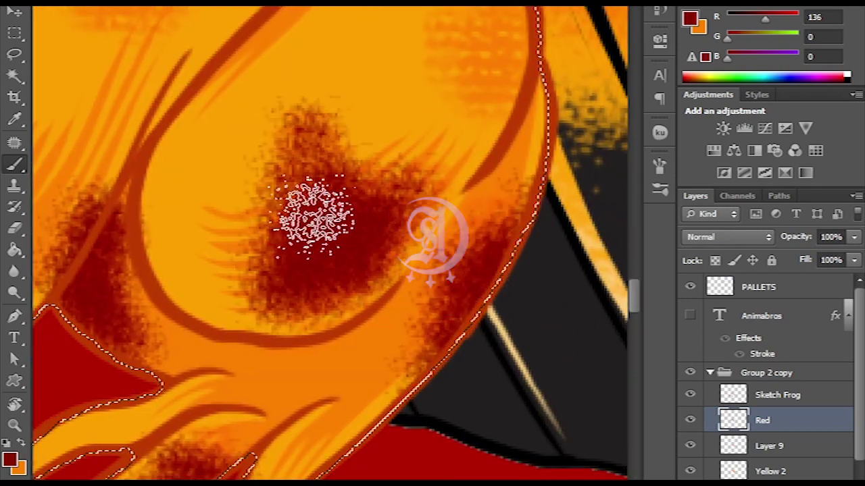
Paint an elongated speckled dark red patch along the back behind the eye and break up its edges with the spatter eraser
key("b")
mouse_move(402, 182)
left_mouse_down()
mouse_move(454, 279)
mouse_move(545, 223)
mouse_move(374, 270)
left_mouse_up()
left_click_drag(505, 182, 341, 265)
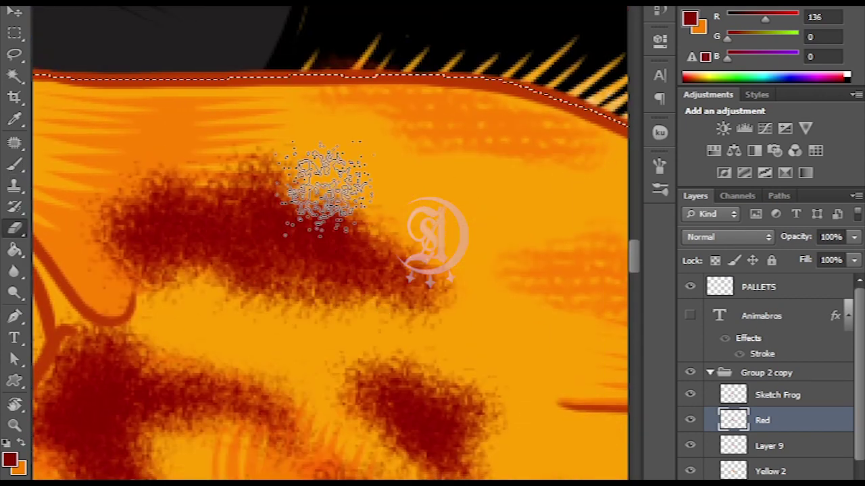
left_click_drag(406, 250, 267, 71)
Paint speckled dark red patches along the top edge of the back, down the rump and on the upper thigh
key("b")
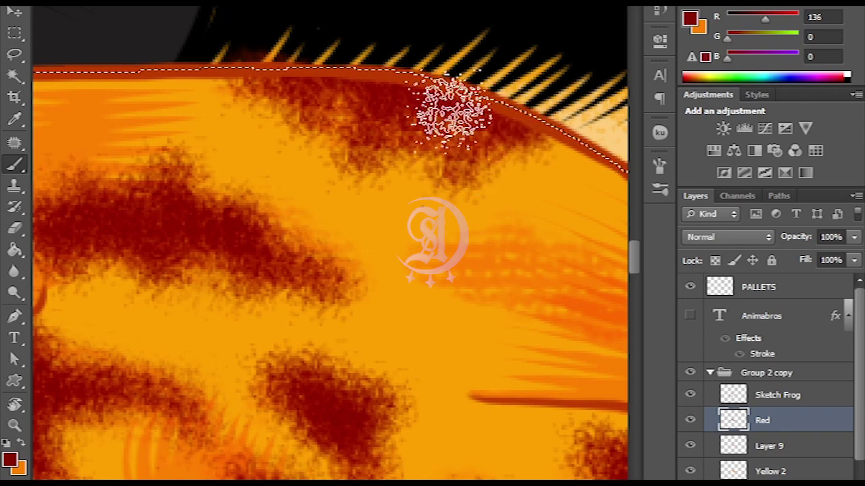
left_click_drag(449, 112, 382, 162)
left_click_drag(493, 233, 425, 257)
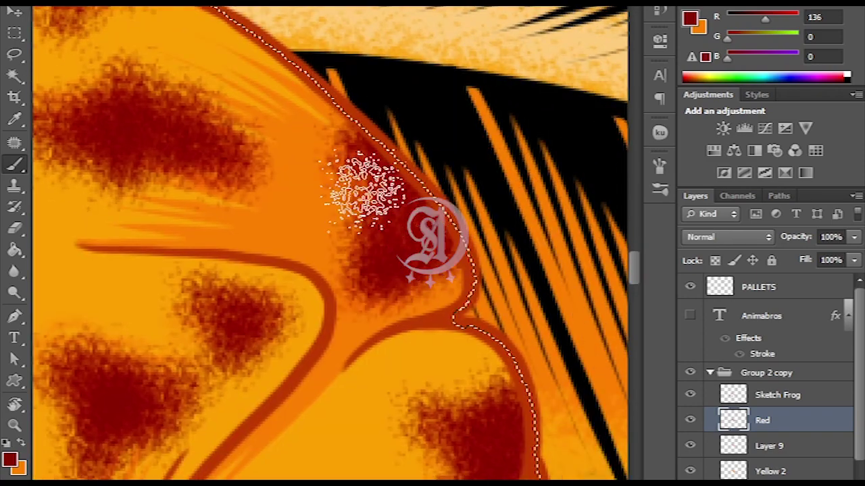
Thin the speckled patch on the hind thigh with the eraser so its upper edge fades into the skin
key("e")
left_click_drag(299, 414, 417, 51)
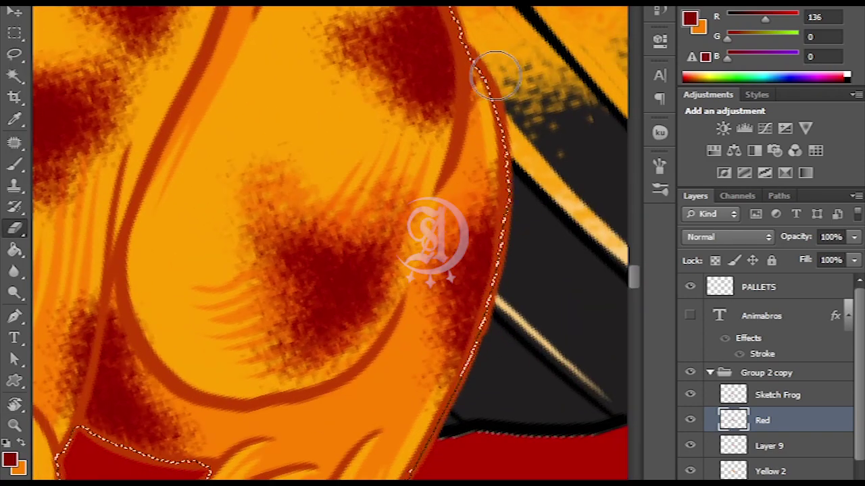
left_click_drag(360, 248, 322, 196)
mouse_move(378, 168)
left_mouse_down()
mouse_move(490, 334)
mouse_move(392, 96)
mouse_move(412, 110)
mouse_move(406, 208)
mouse_move(318, 344)
left_mouse_up()
mouse_move(464, 376)
left_mouse_down()
mouse_move(469, 309)
mouse_move(334, 207)
mouse_move(446, 112)
mouse_move(401, 278)
mouse_move(421, 277)
mouse_move(318, 169)
mouse_move(344, 412)
mouse_move(524, 129)
mouse_move(629, 379)
left_mouse_up()
Hide Layer 9 and load the orange shading of the Yellow 2 layer as a selection
key("r")
left_click(690, 446)
left_click(770, 471)
key("w")
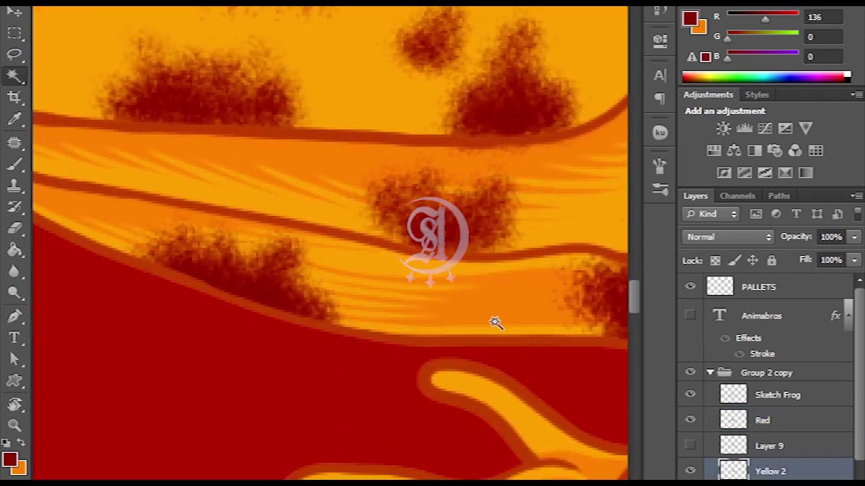
left_click(420, 383, "ctrl")
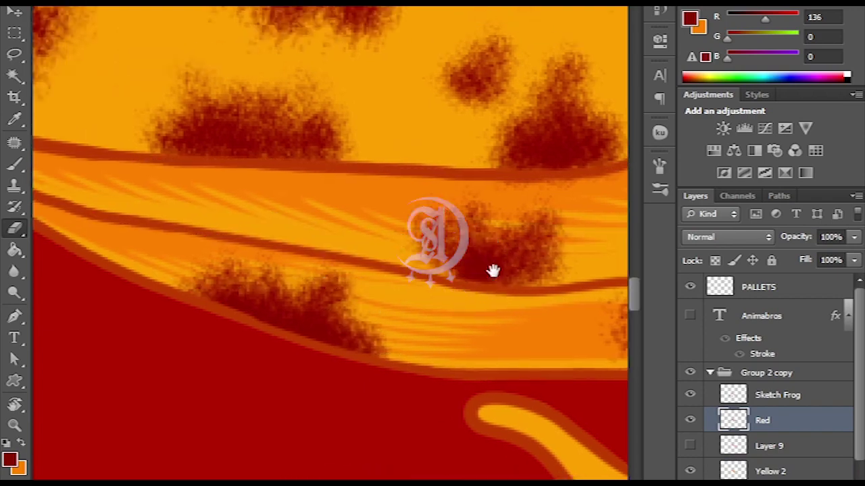
Erase the dark red that overlaps the orange shading below the eye in the Red layer
left_click_drag(493, 270, 445, 243)
scroll(405, 183, "down", 6)
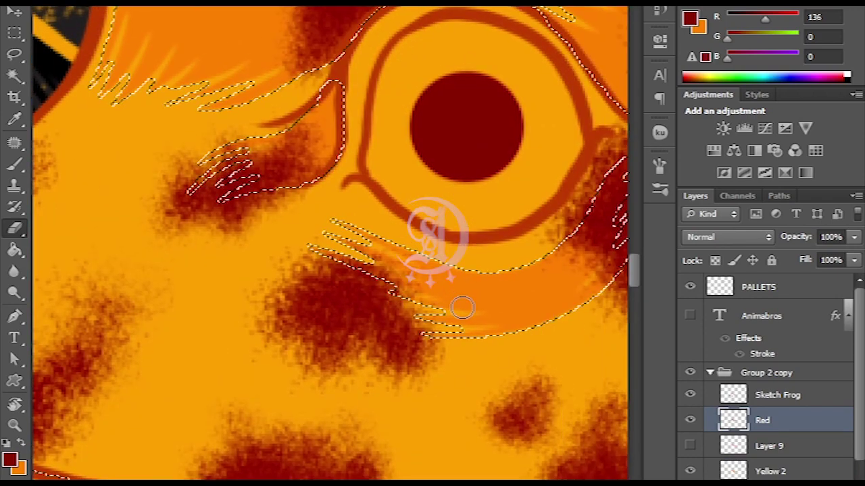
scroll(408, 184, "up", 2)
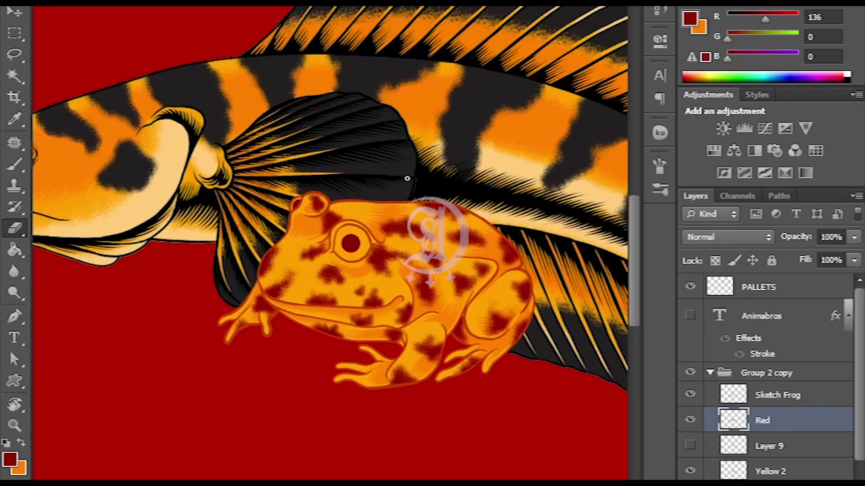
scroll(409, 184, "up", 3)
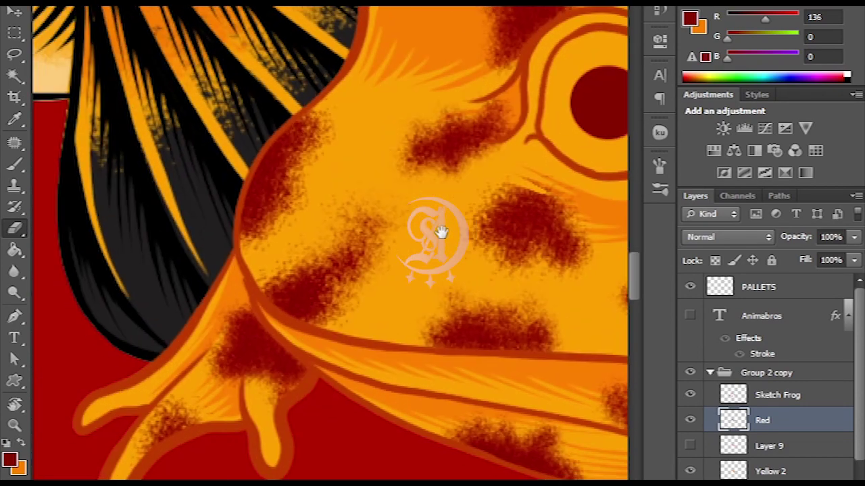
Soften the speckled red patches on the front foot and muzzle with the Blur tool inside the frog selection
left_click(14, 273)
scroll(410, 257, "down", 2)
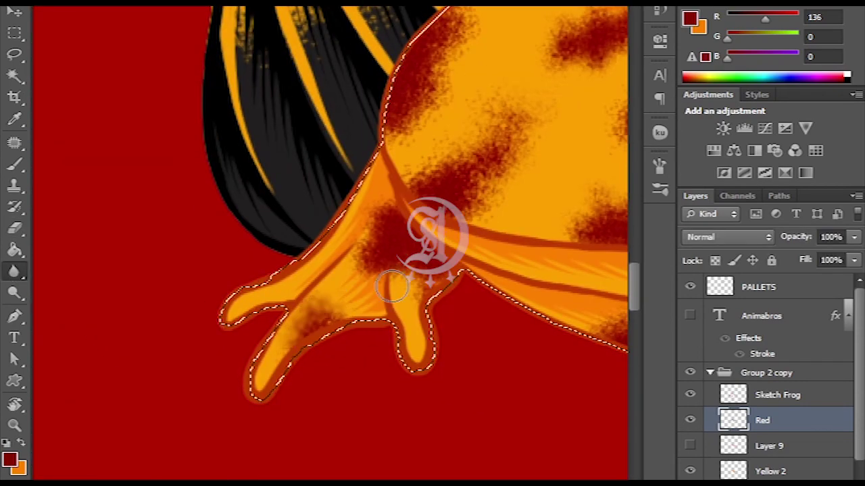
scroll(392, 287, "up", 3)
scroll(280, 271, "right", 4)
scroll(435, 119, "down", 1)
scroll(300, 227, "right", 2)
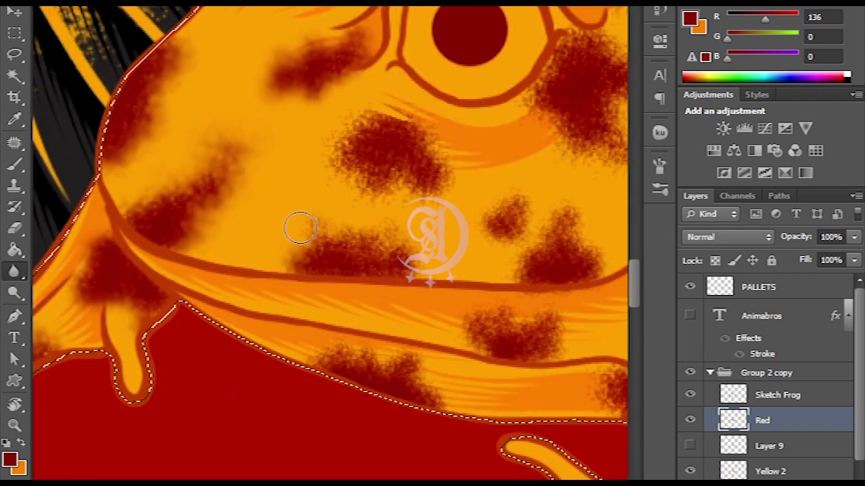
Blur the speckled edges of the red patches below the eye, around the mouth and on the lower jaw
scroll(354, 119, "up", 5)
scroll(372, 157, "left", 1)
scroll(387, 248, "down", 5)
scroll(457, 149, "right", 4)
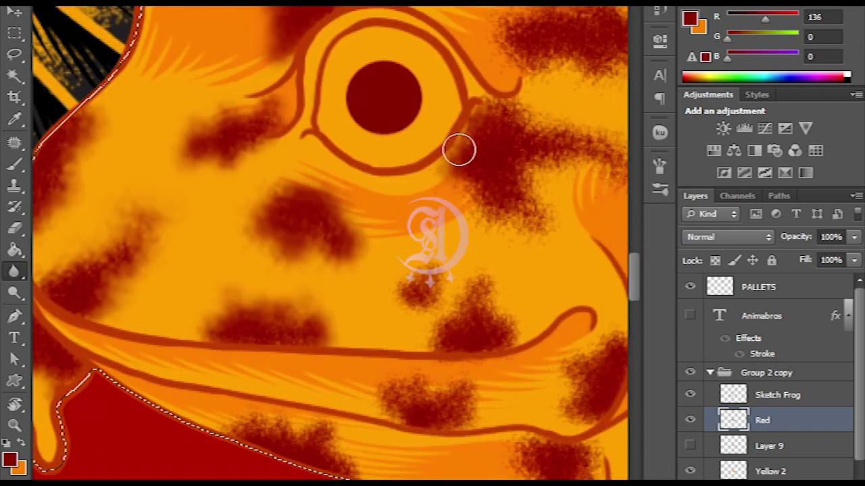
scroll(422, 87, "down", 6)
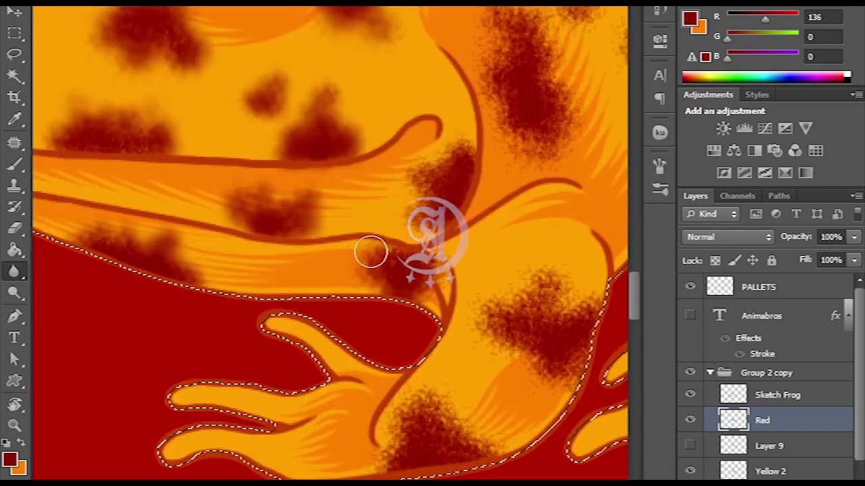
scroll(421, 284, "up", 6)
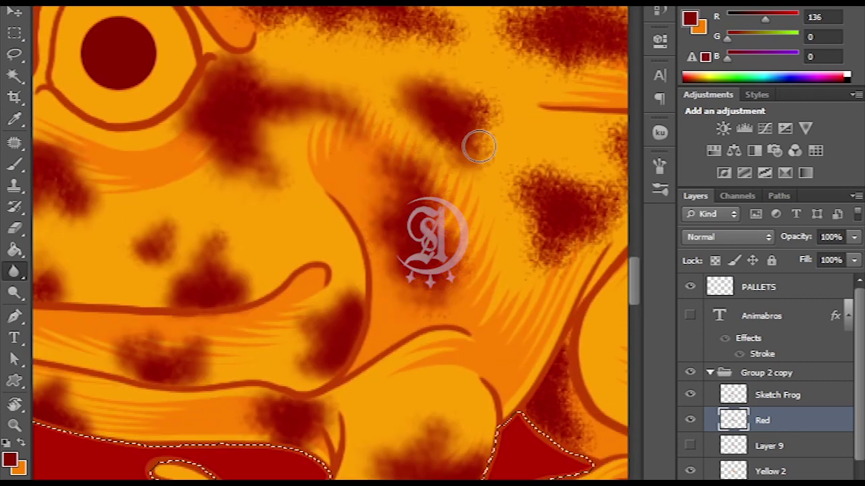
Blur the red patches along the back, flank and hind leg so their grainy edges turn soft
scroll(478, 147, "up", 5)
scroll(434, 286, "left", 2)
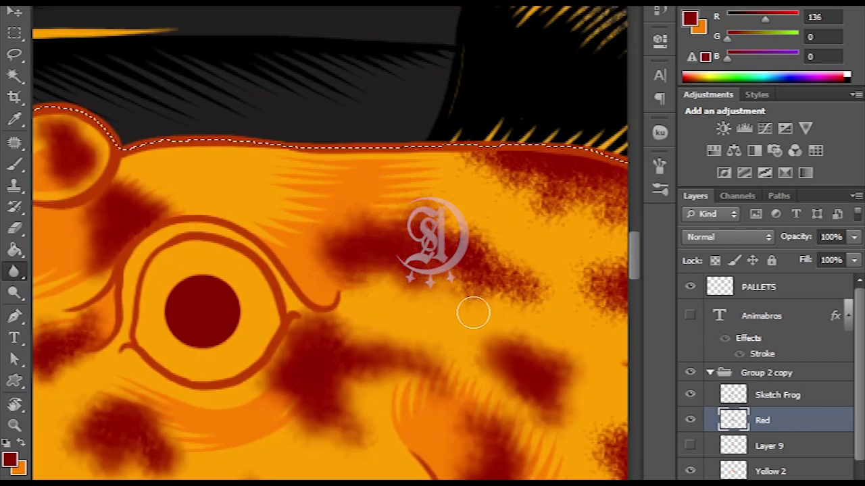
scroll(294, 149, "right", 4)
left_click_drag(493, 282, 367, 141)
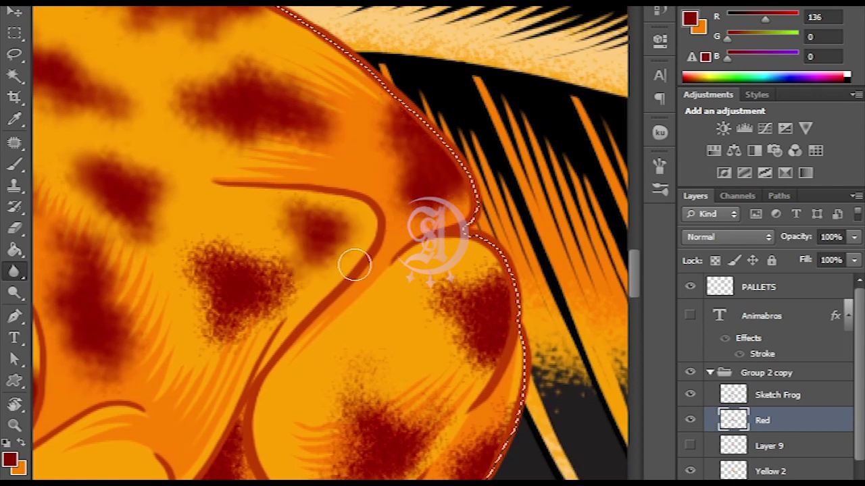
scroll(217, 298, "down", 3)
scroll(405, 270, "up", 8)
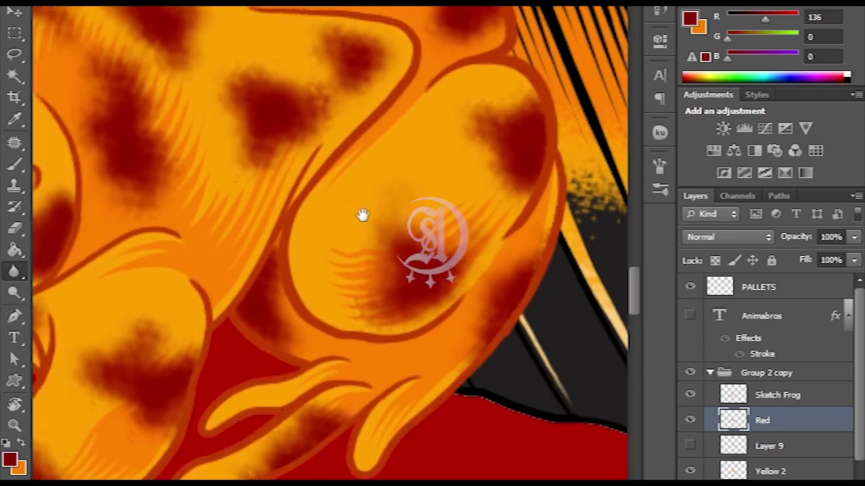
Select the orange streaked shading again and erase the red patches inside it along the mouth and lower jaw
key("e")
scroll(475, 290, "left", 1)
scroll(348, 366, "down", 1)
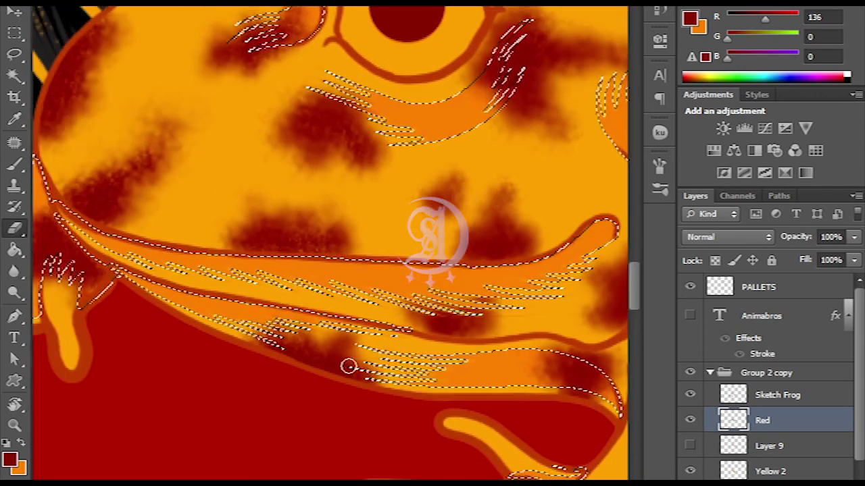
mouse_move(383, 346)
left_mouse_down()
mouse_move(353, 246)
mouse_move(448, 274)
left_mouse_up()
scroll(291, 160, "right", 3)
scroll(352, 146, "left", 3)
scroll(403, 183, "up", 5)
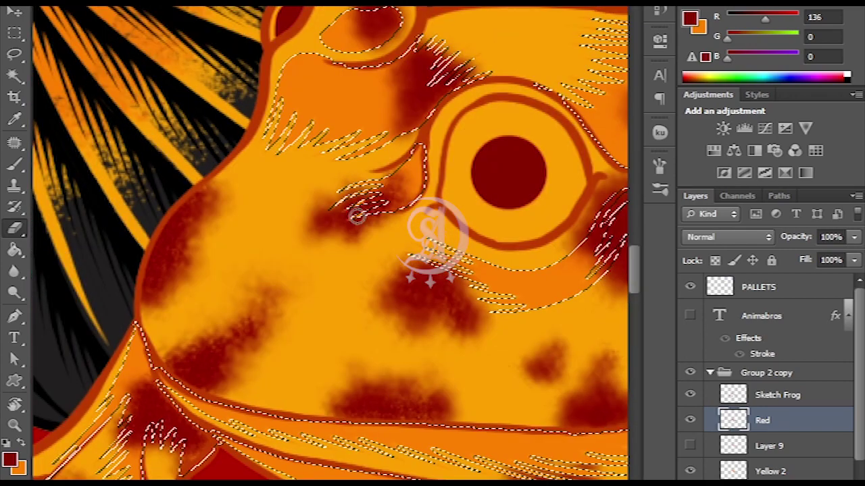
Erase red inside the selected orange streaks around the eye and nostril to cut streaks into the patches
scroll(357, 215, "down", 2)
scroll(357, 215, "right", 3)
scroll(356, 215, "left", 3)
scroll(357, 215, "up", 2)
scroll(350, 215, "up", 2)
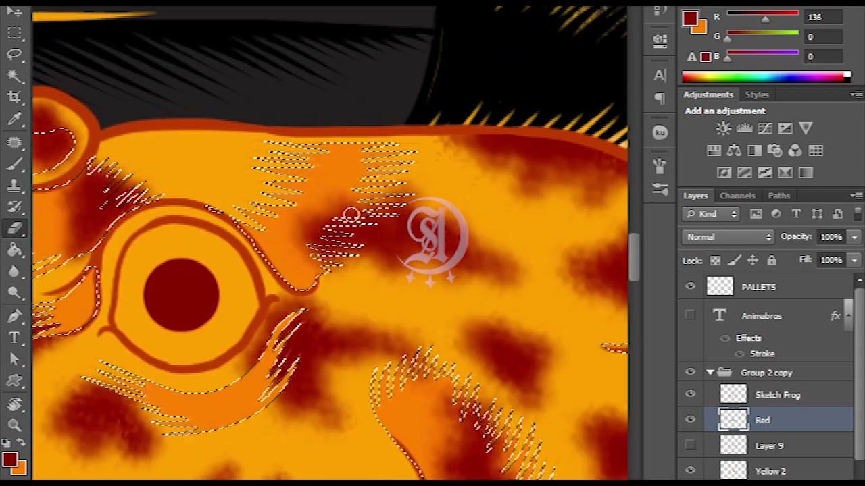
Give the eraser a spatter tip and thin the red over the orange streaks behind the eye and on the front foot
key("F5")
key("F5")
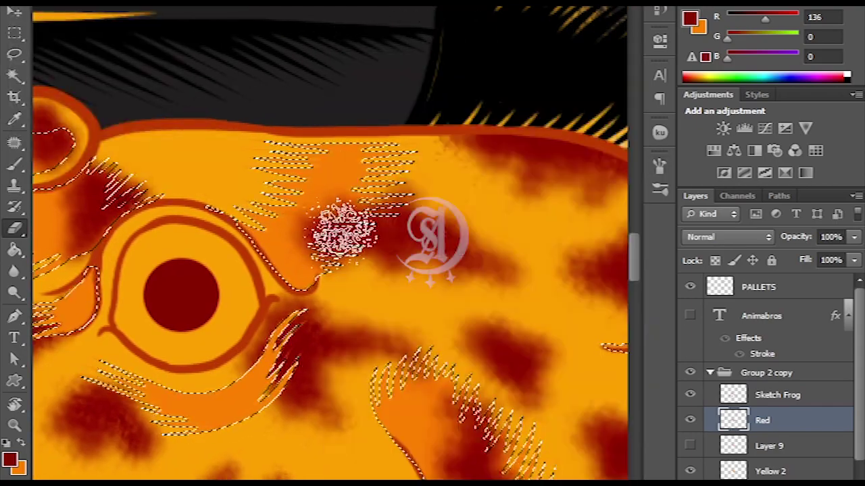
scroll(365, 271, "down", 2)
scroll(415, 202, "down", 3)
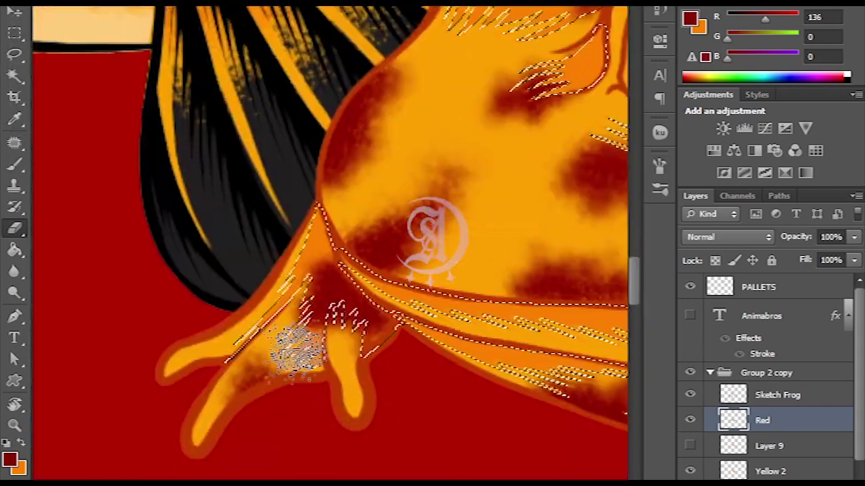
Thin the red patches over the selected orange streaks on the shoulder, flank and hind leg with the spatter eraser
scroll(299, 347, "up", 2)
scroll(313, 335, "up", 5)
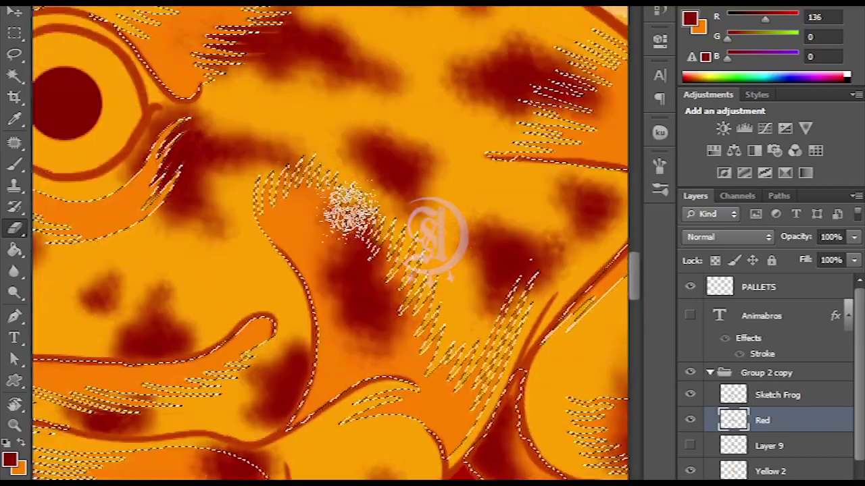
scroll(399, 318, "down", 2)
scroll(270, 300, "up", 2)
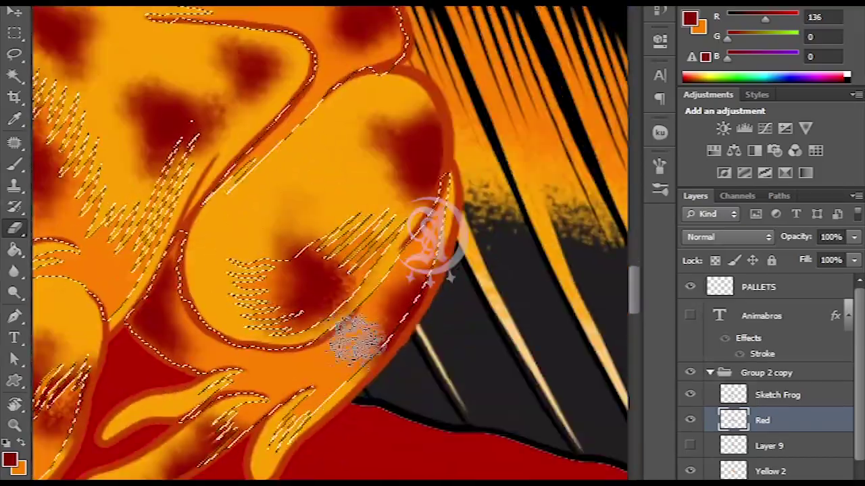
scroll(331, 338, "up", 2)
scroll(482, 174, "down", 2)
scroll(496, 209, "down", 3)
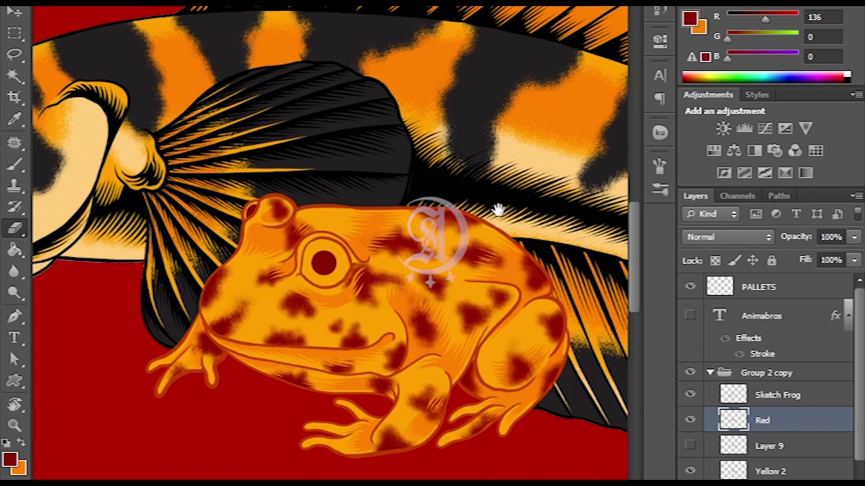
Deepen the orange shading of the Yellow 2 layer with a Curves adjustment
key("alt+bracketleft")
key("ctrl+m")
left_click_drag(654, 123, 682, 143)
key("Escape")
Darken the Sketch Frog outline to a deep red with a Curves adjustment
key("alt+bracketright")
key("alt+bracketright")
key("alt+bracketright")
key("ctrl+m")
key("Return")
key("ctrl+0")
key("ctrl+1")
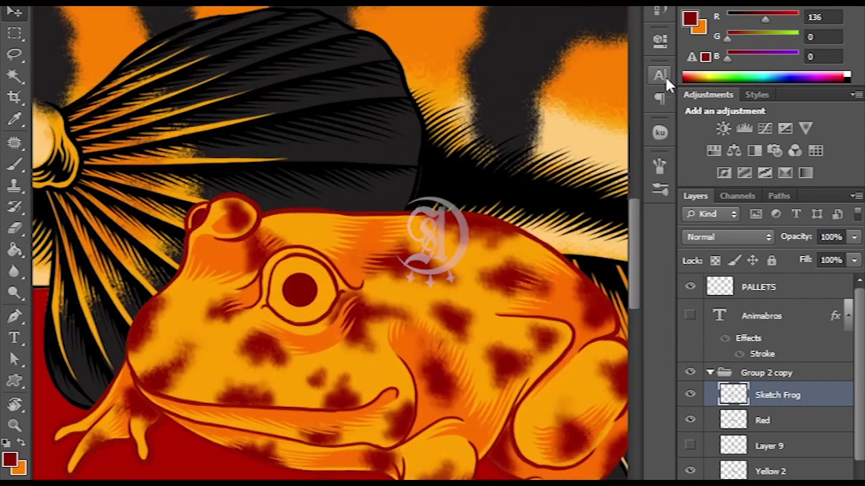
Add a layer named Light above Sketch Frog and delete Layer 9
key("x")
key("ctrl+shift+alt+n")
double_click(770, 394)
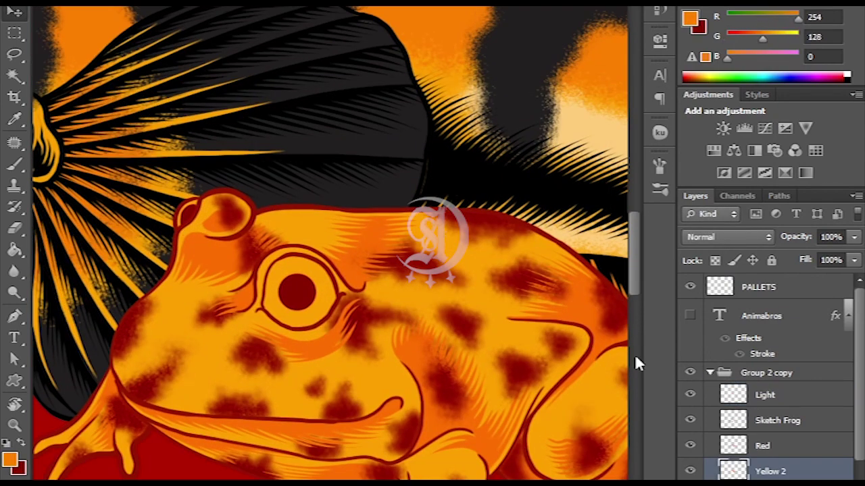
Paint soft white highlights around the iris and white glints on the pupil of the frog's eye on the Light layer
key("b")
scroll(275, 281, "up", 4)
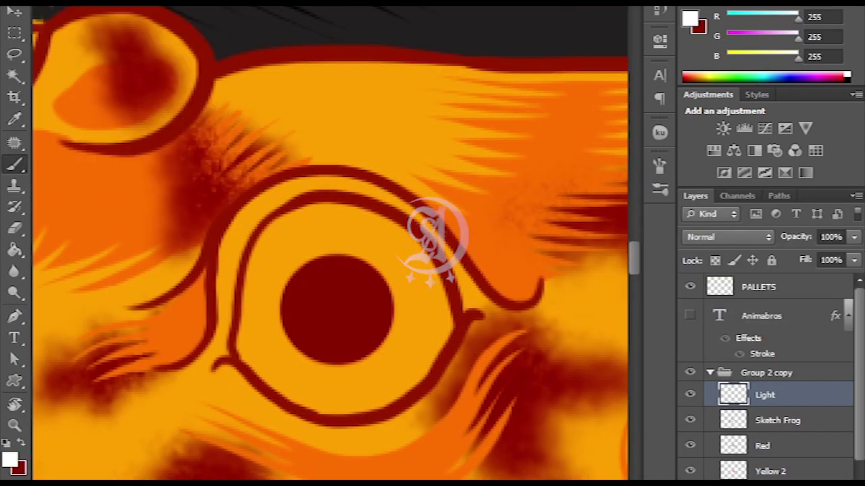
key("F5")
key("F5")
left_click_drag(295, 342, 335, 332)
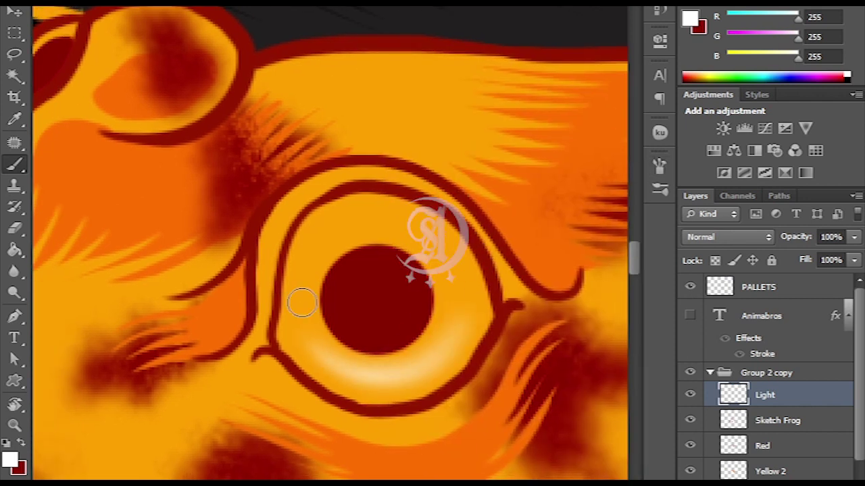
left_click_drag(302, 303, 458, 269)
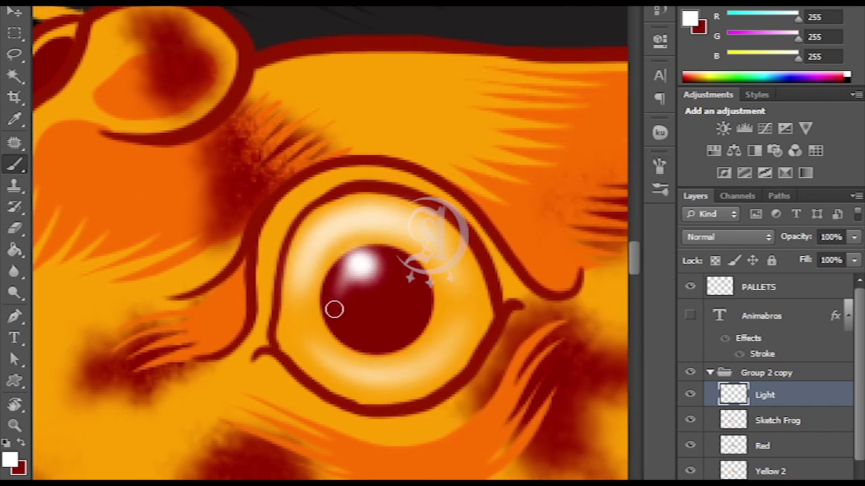
left_click_drag(387, 346, 354, 339)
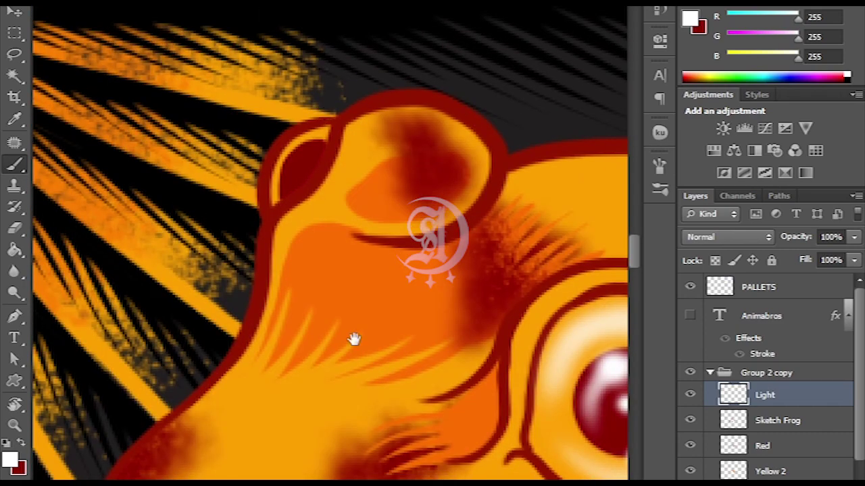
scroll(380, 177, "up", 2)
scroll(420, 131, "down", 5)
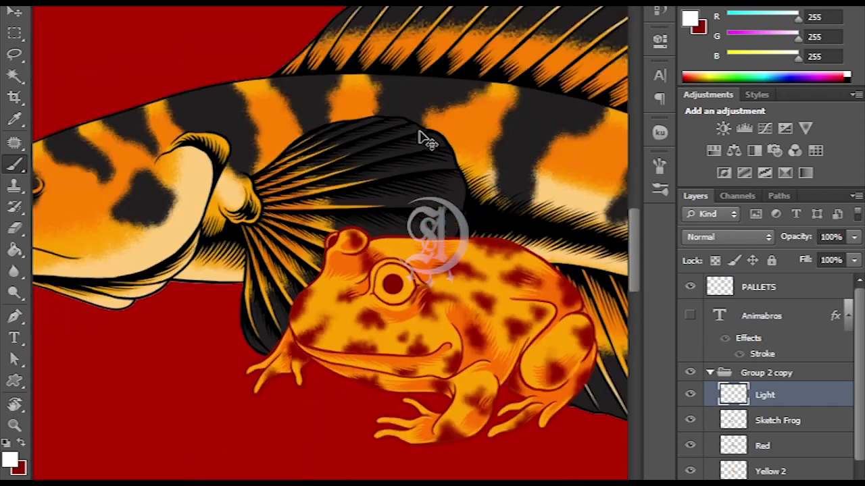
Rename the two artwork groups Frog and Maru, and move the Frog group above the Animabros text layer
left_click(710, 372)
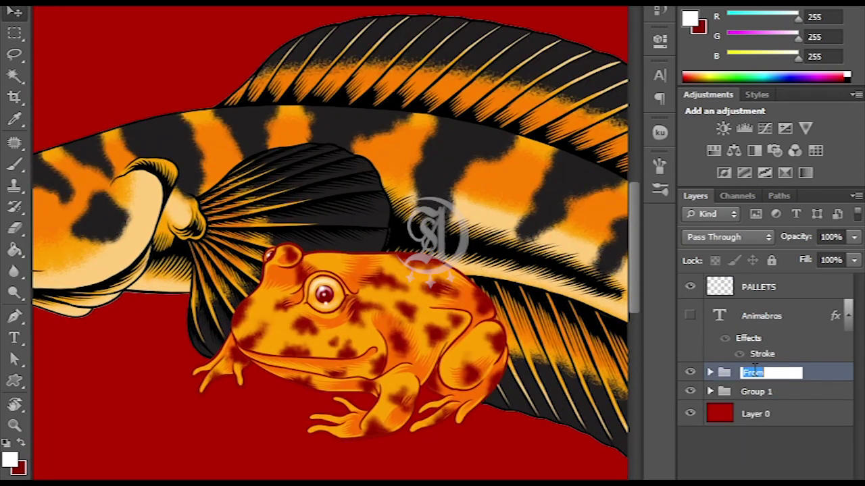
double_click(749, 392)
left_click(748, 372)
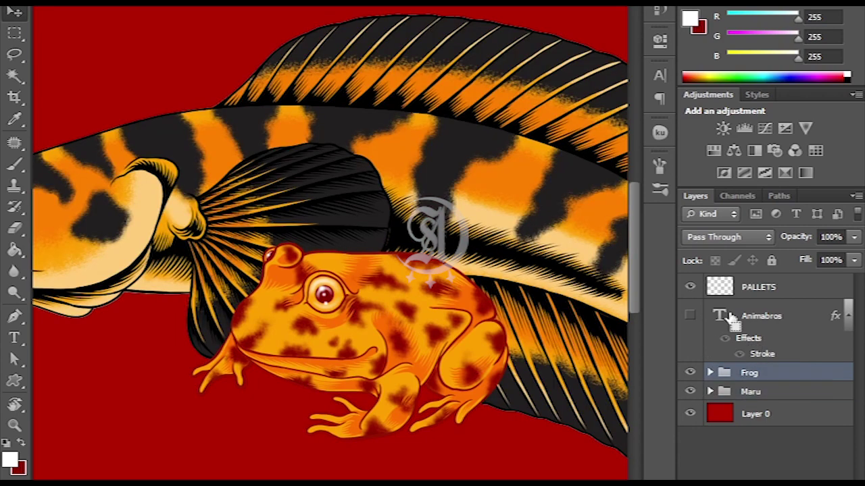
left_click_drag(749, 372, 748, 298)
Show the Animabros text layer and rasterize it as plain black lettering without its white stroke
left_click(689, 334)
key("ctrl+minus")
right_click(761, 334)
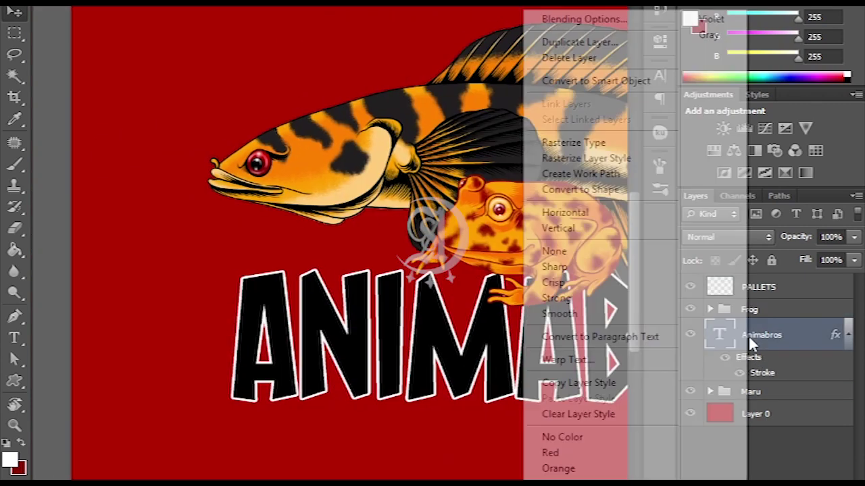
left_click(588, 156)
Erase thin branching cracks through the first letter A of the ANIMABROS lettering
key("ctrl+plus")
key("ctrl+plus")
key("ctrl+plus")
left_click_drag(404, 185, 466, 241)
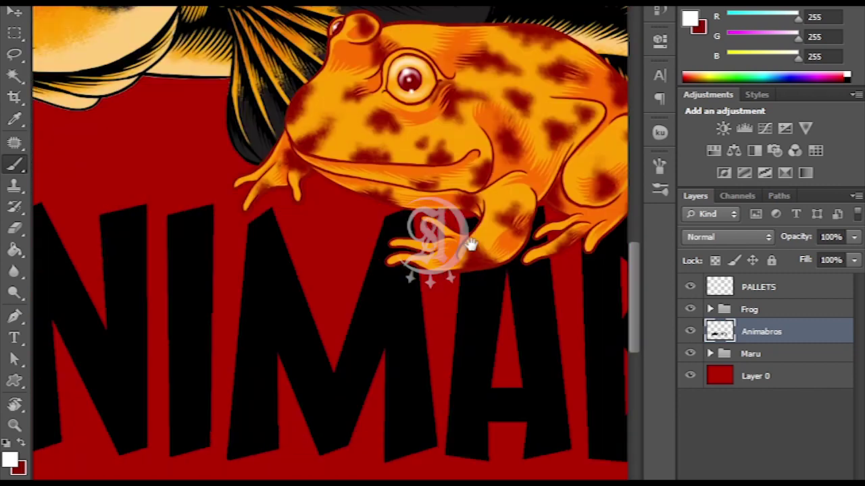
key("ctrl+plus")
key("e")
right_click(99, 48)
key("Escape")
scroll(371, 203, "down", 2)
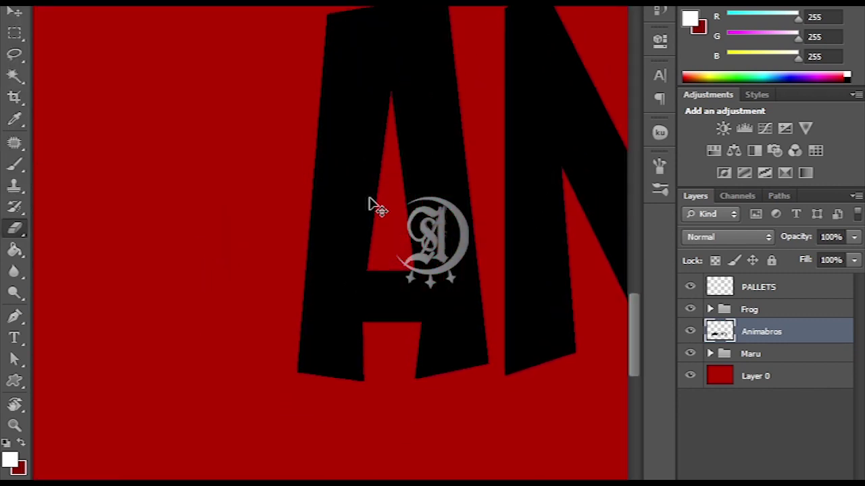
key("ctrl+plus")
scroll(332, 347, "up", 3)
left_click_drag(300, 310, 374, 122)
scroll(375, 122, "down", 3)
mouse_move(419, 14)
left_mouse_down()
mouse_move(336, 168)
mouse_move(293, 326)
left_mouse_up()
mouse_move(316, 267)
left_mouse_down()
mouse_move(334, 307)
mouse_move(391, 369)
left_mouse_up()
left_click_drag(391, 368, 334, 317)
left_click_drag(355, 382, 325, 449)
mouse_move(331, 473)
left_mouse_down()
mouse_move(367, 278)
mouse_move(405, 149)
left_mouse_up()
mouse_move(405, 148)
left_mouse_down()
mouse_move(377, 228)
mouse_move(365, 324)
left_mouse_up()
mouse_move(365, 324)
left_mouse_down()
mouse_move(463, 79)
mouse_move(425, 168)
left_mouse_up()
Carve thin branching cracks across both stems and the diagonal of the letter N with the eraser
left_click_drag(310, 146, 229, 21)
left_click_drag(203, 116, 201, 304)
left_click_drag(326, 262, 302, 209)
left_click_drag(308, 203, 361, 447)
key("ctrl+minus")
left_click_drag(372, 405, 286, 420)
mouse_move(317, 307)
left_mouse_down()
mouse_move(345, 388)
mouse_move(342, 448)
left_mouse_up()
mouse_move(354, 421)
left_mouse_down()
mouse_move(309, 294)
mouse_move(299, 316)
left_mouse_up()
left_click_drag(314, 214, 300, 264)
scroll(356, 352, "down", 3)
scroll(290, 196, "up", 2)
left_click_drag(403, 202, 376, 152)
left_click_drag(300, 347, 340, 274)
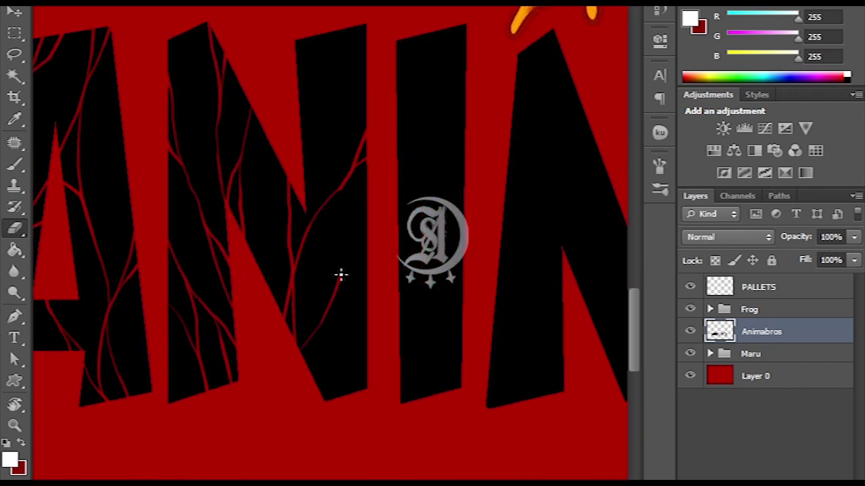
scroll(349, 226, "up", 5)
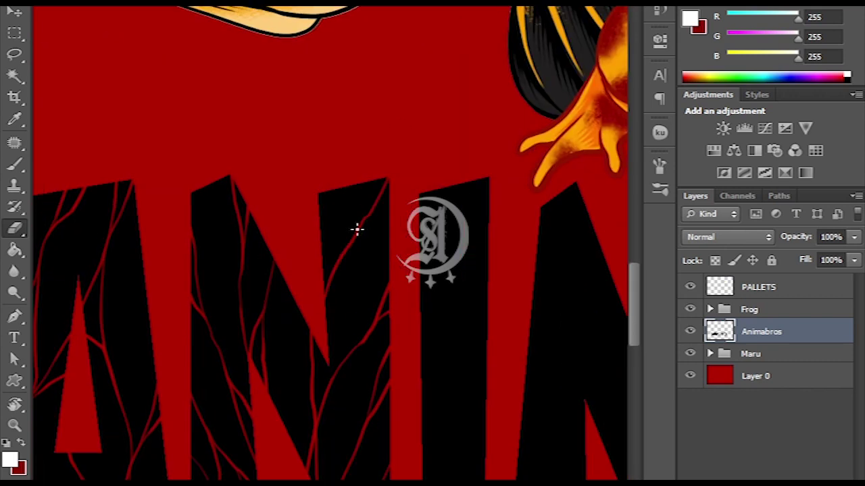
left_click_drag(331, 230, 294, 147)
Erase fine branching cracks along the full height of the letter I
scroll(414, 393, "up", 3)
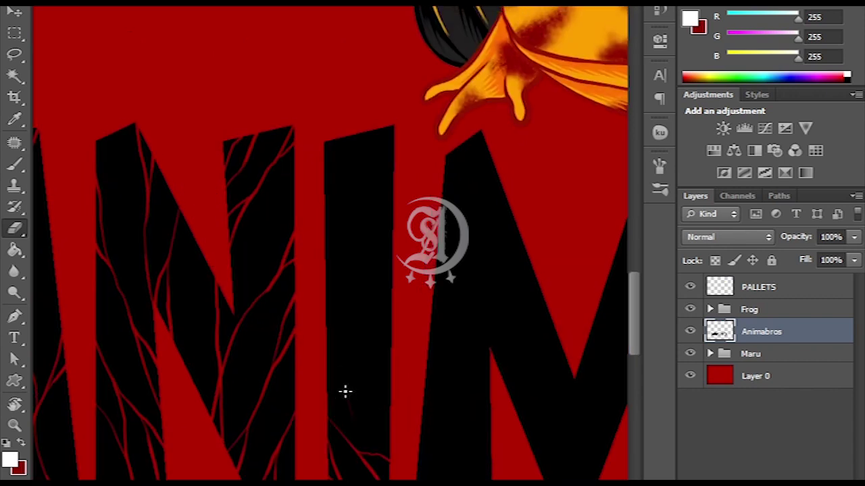
left_click_drag(374, 412, 366, 320)
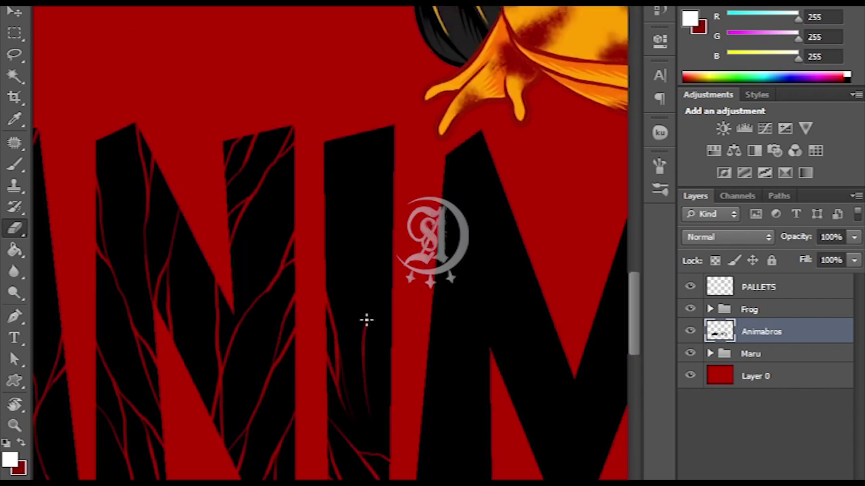
scroll(351, 378, "up", 3)
left_click_drag(343, 369, 359, 131)
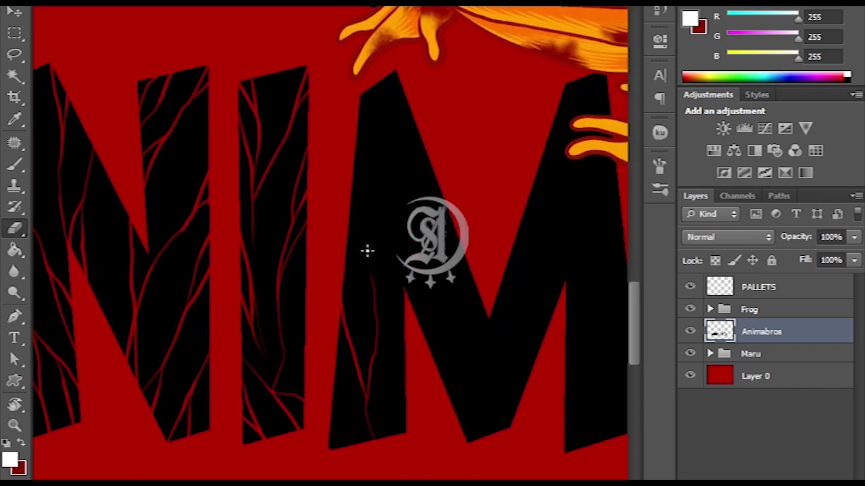
Erase branching cracks through the stems and diagonals of the letter M, up to the frog's front foot
left_click_drag(381, 356, 362, 362)
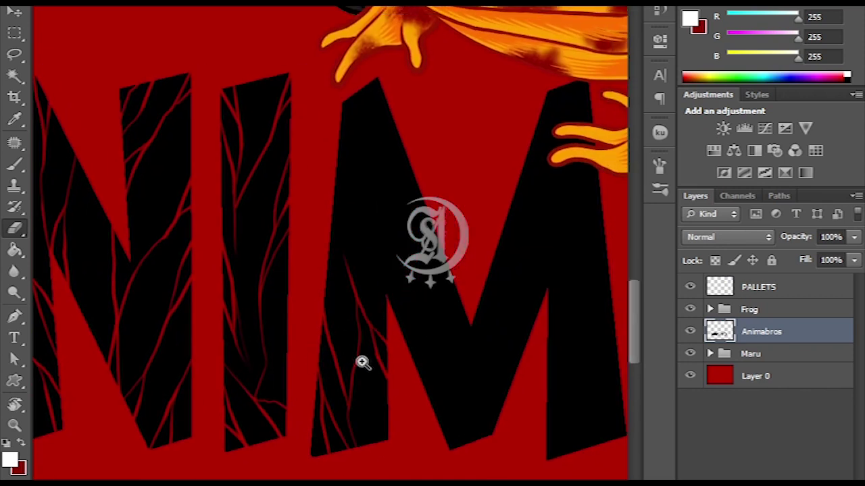
scroll(358, 369, "up", 3)
left_click_drag(342, 314, 338, 194)
scroll(362, 277, "down", 3)
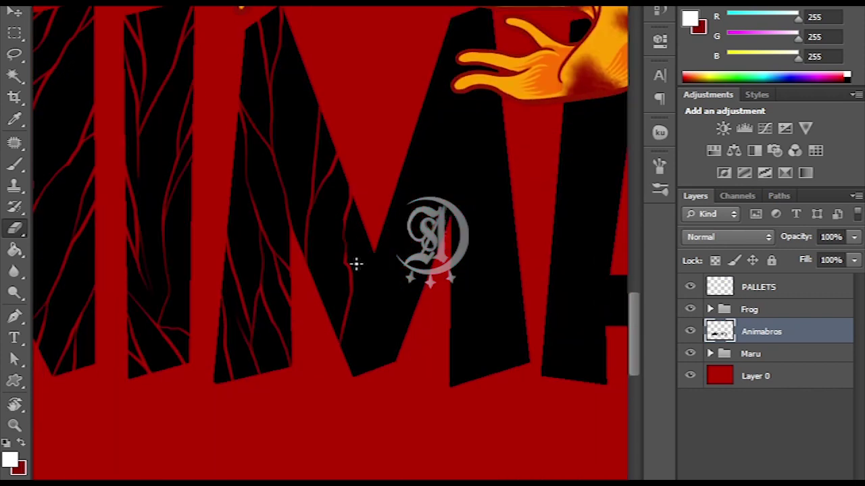
scroll(367, 306, "up", 3)
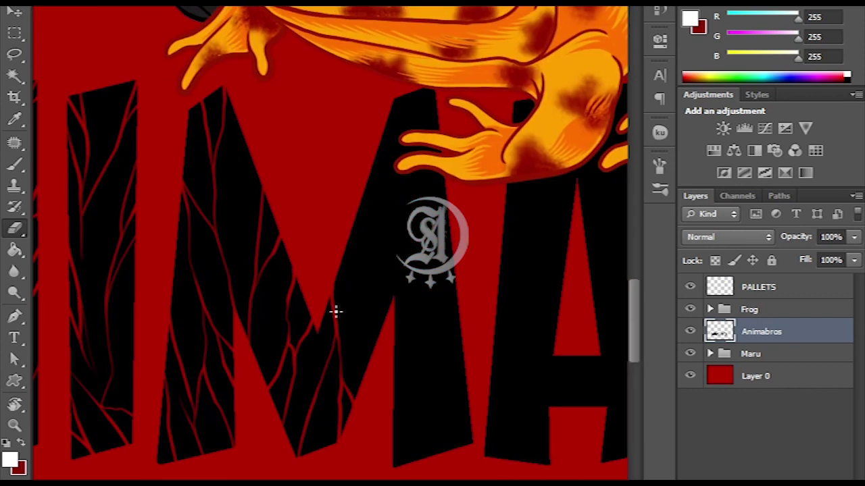
scroll(338, 193, "right", 2)
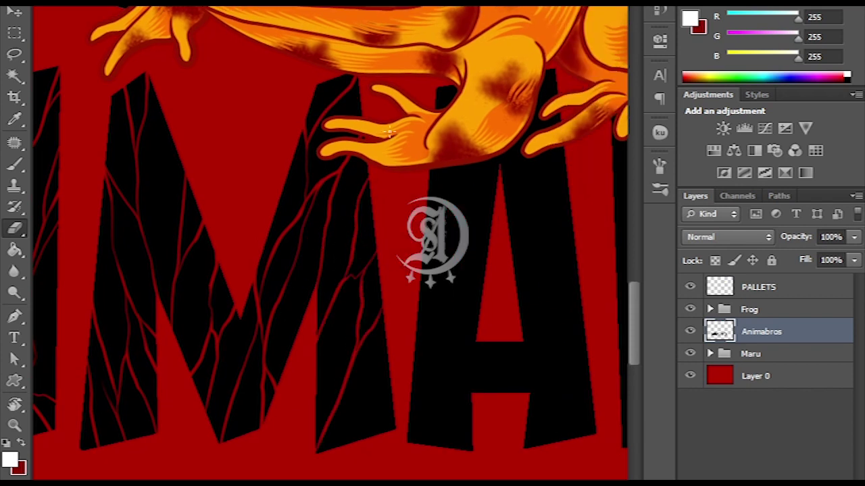
Erase thin branching cracks through the legs and crossbar of the second letter A below the frog's foot
scroll(373, 338, "right", 2)
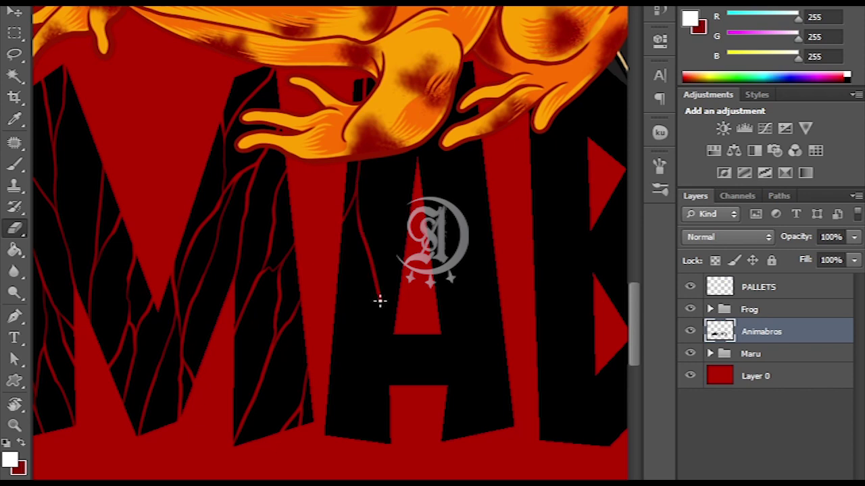
scroll(386, 347, "up", 1)
scroll(386, 347, "right", 1)
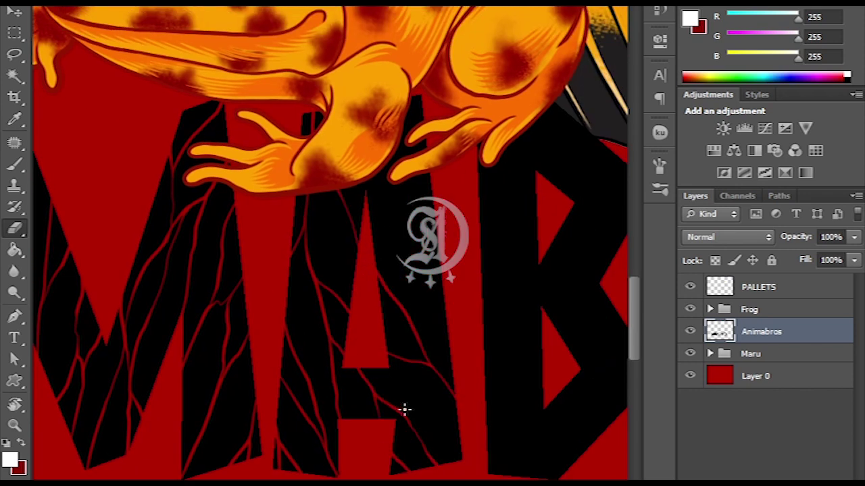
scroll(381, 310, "up", 3)
scroll(381, 310, "right", 1)
Erase branching cracks through the stem and both angular bowls of the letter B
scroll(408, 283, "down", 7)
scroll(408, 284, "right", 4)
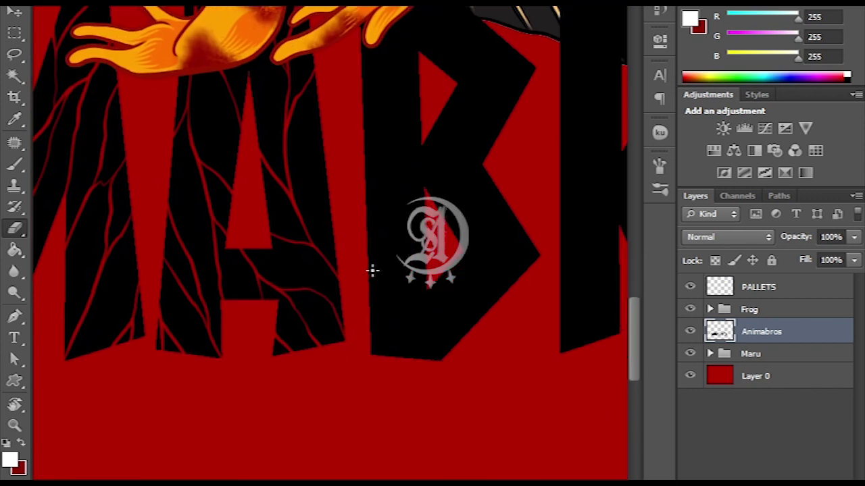
scroll(364, 392, "up", 2)
scroll(364, 392, "right", 3)
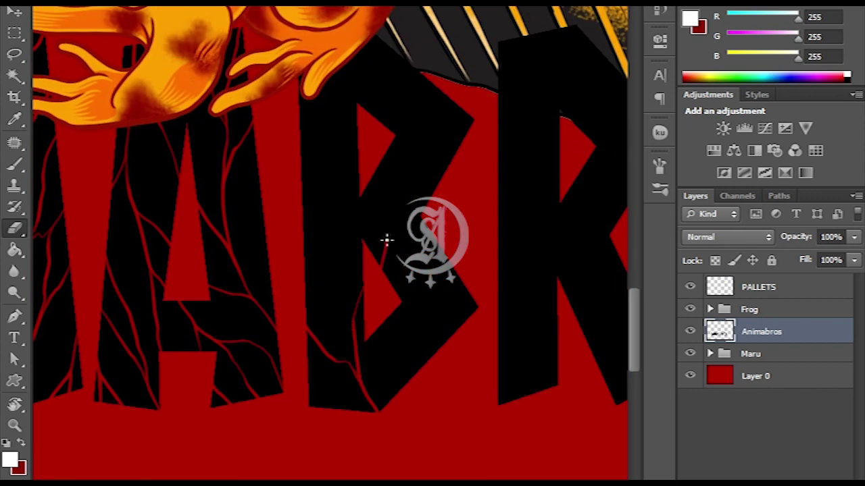
scroll(338, 410, "up", 2)
scroll(363, 436, "right", 1)
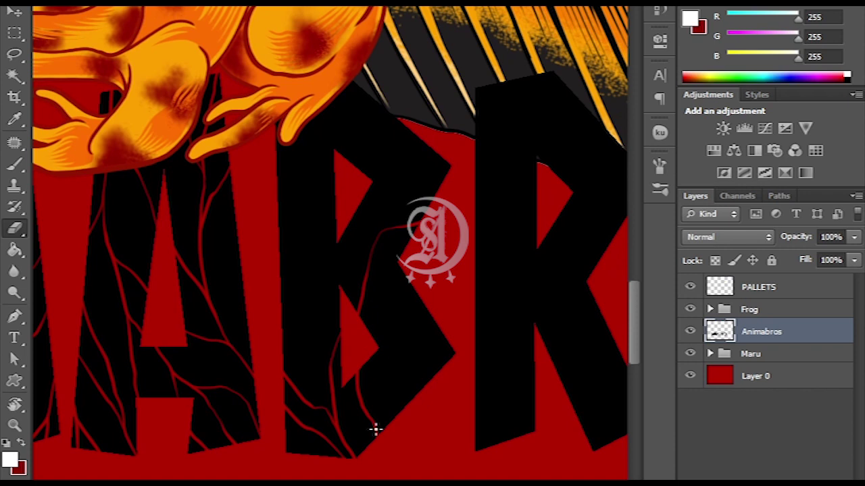
scroll(379, 279, "up", 3)
scroll(378, 279, "left", 1)
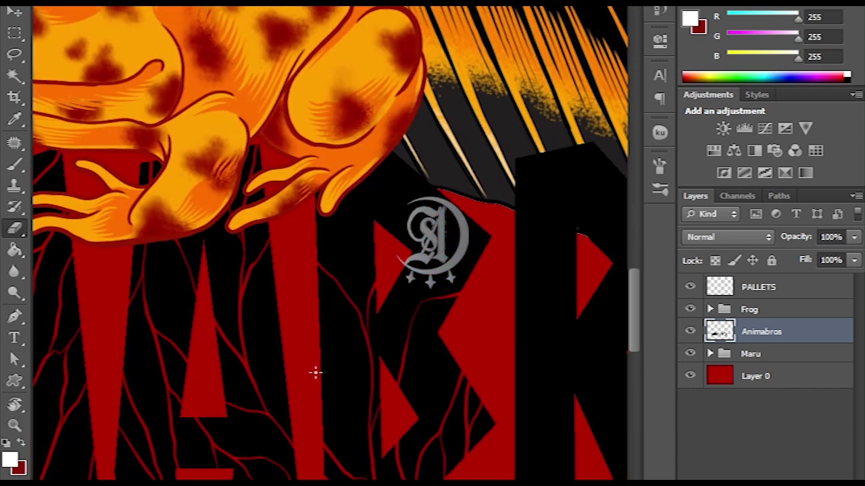
scroll(319, 241, "up", 3)
scroll(377, 329, "left", 1)
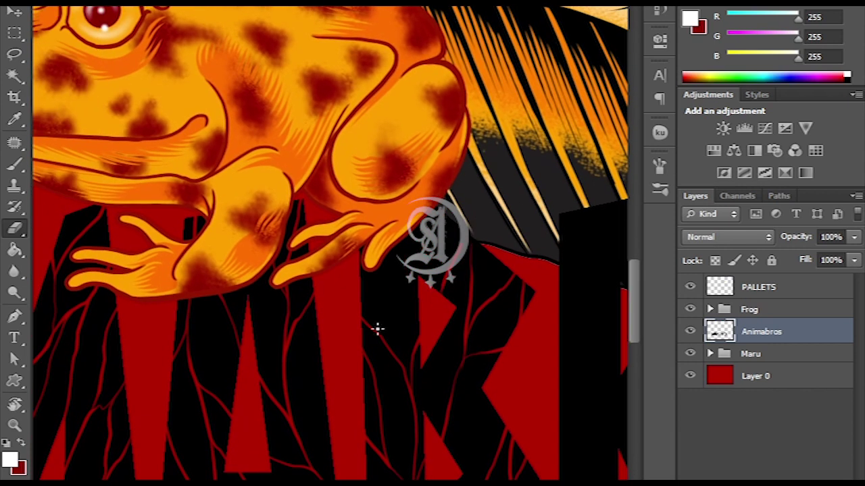
Erase branching cracks through the stem, leg and upper bowl of the letter R
left_click_drag(430, 321, 328, 289)
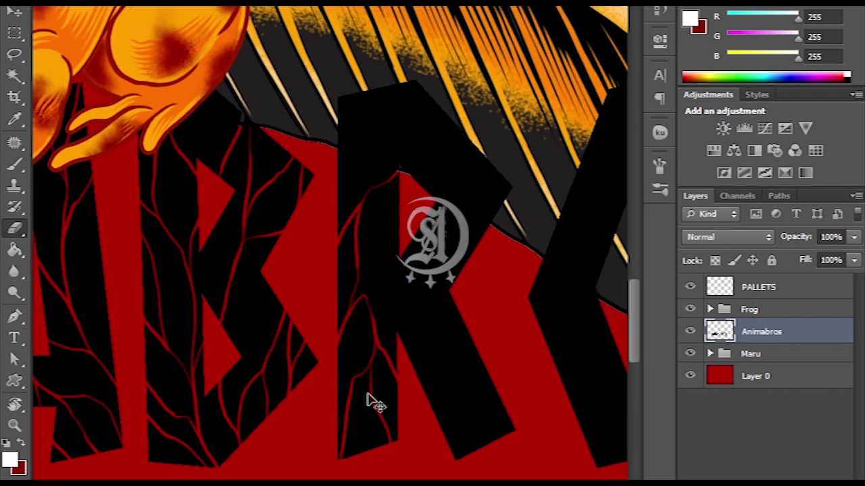
scroll(380, 310, "right", 2)
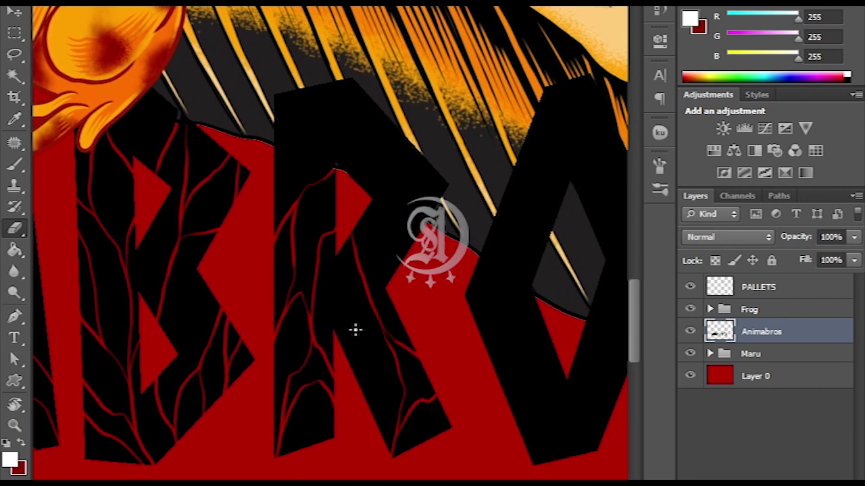
scroll(355, 330, "up", 2)
scroll(339, 334, "right", 1)
scroll(379, 282, "up", 4)
scroll(368, 310, "left", 1)
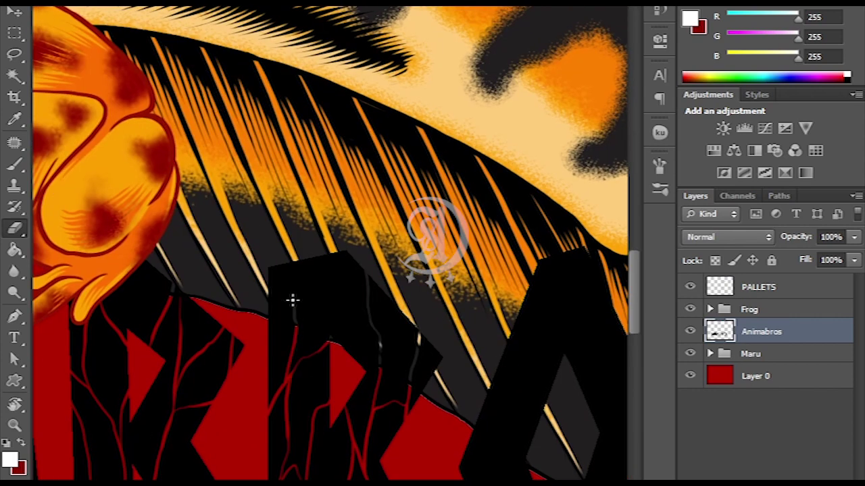
Hide the Maru group and erase branching cracks all around the letter O on the Animabros layer
scroll(291, 291, "down", 6)
scroll(311, 250, "right", 5)
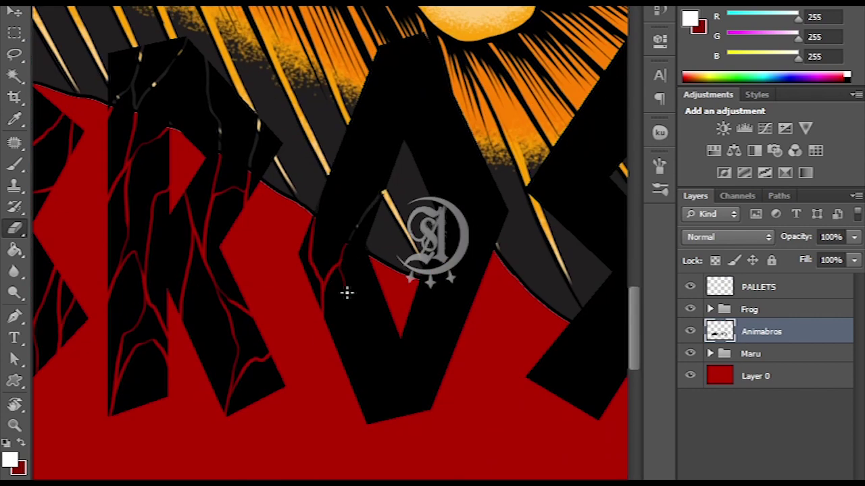
left_click(690, 353)
scroll(361, 278, "up", 1)
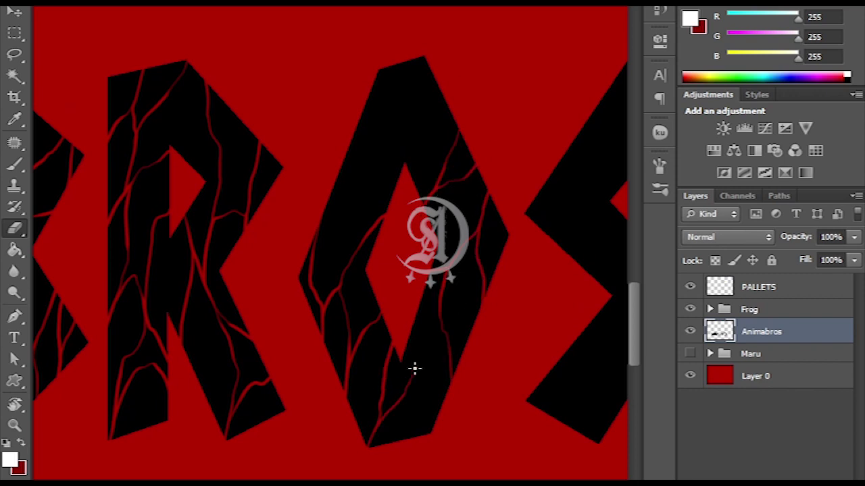
scroll(310, 194, "up", 2)
scroll(309, 193, "right", 2)
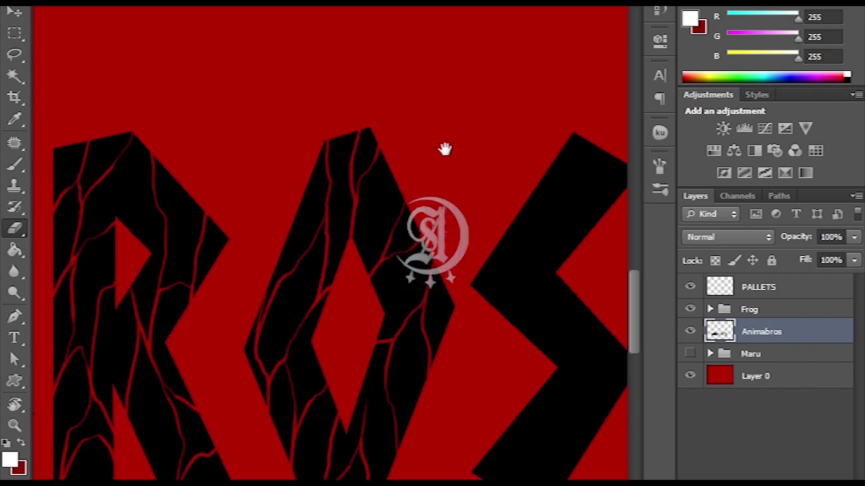
Erase branching cracks from the upper arm to the lower arm of the final letter S
scroll(444, 149, "down", 2)
scroll(406, 169, "right", 3)
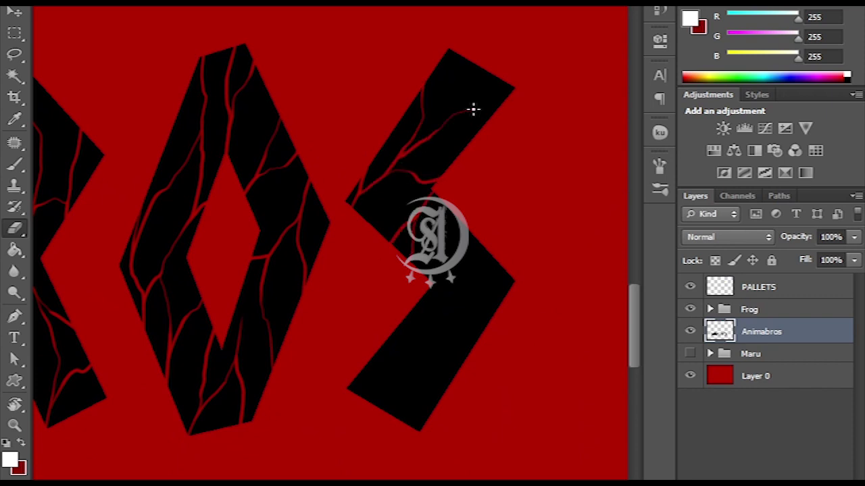
scroll(405, 155, "down", 2)
scroll(387, 204, "right", 1)
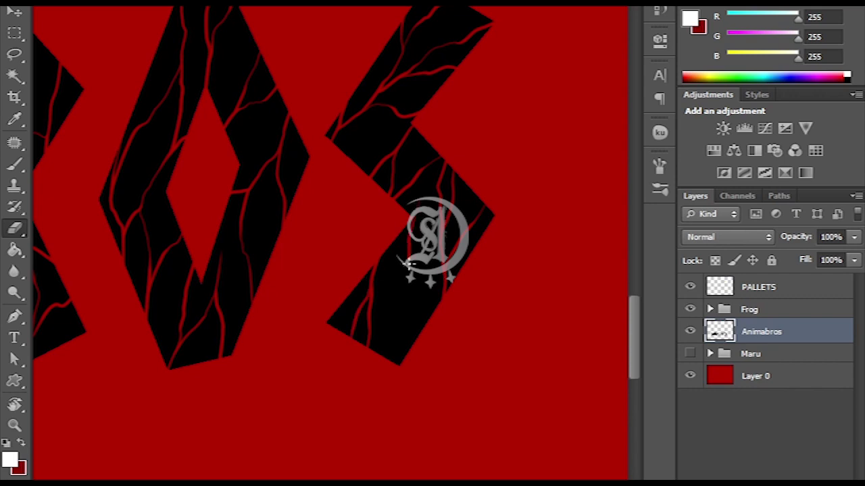
left_click_drag(439, 231, 299, 261)
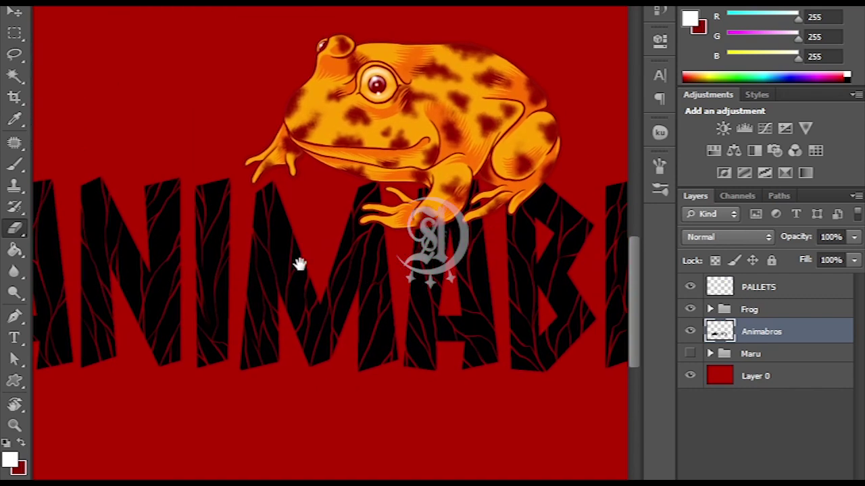
Hide the Frog group and paint pointed black splinters beneath the left foot of the first letter A
left_click(690, 309)
left_click_drag(416, 141, 340, 434)
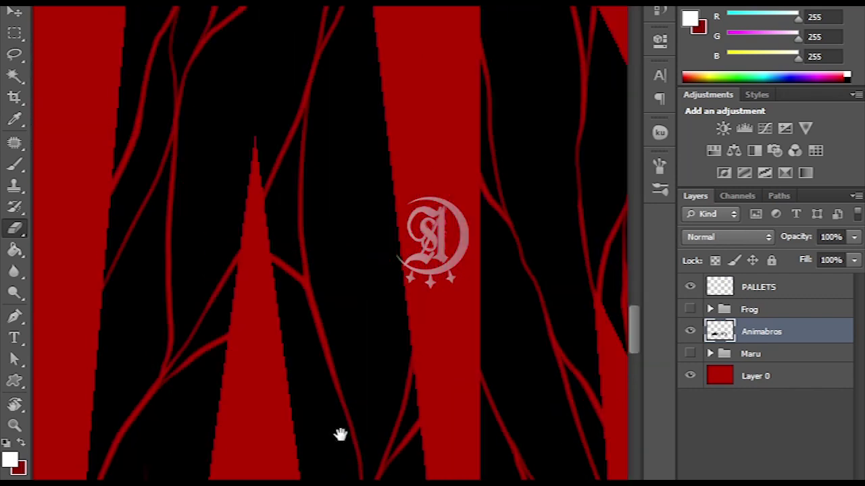
mouse_move(384, 265)
left_mouse_down()
mouse_move(335, 288)
mouse_move(633, 290)
left_mouse_up()
key("b")
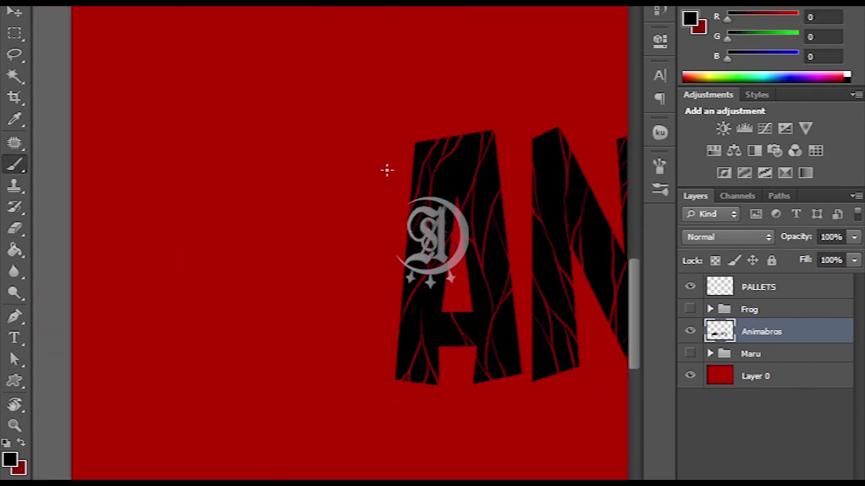
scroll(385, 169, "up", 5)
right_click(306, 249)
left_click_drag(302, 258, 309, 241)
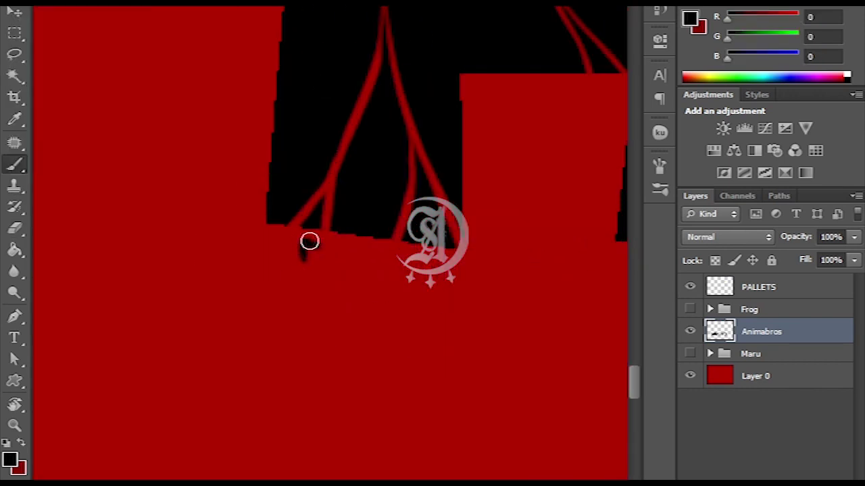
scroll(360, 354, "up", 3)
mouse_move(302, 287)
left_mouse_down()
mouse_move(305, 323)
mouse_move(354, 312)
mouse_move(372, 334)
mouse_move(381, 395)
left_mouse_up()
scroll(392, 324, "down", 3)
scroll(392, 242, "up", 2)
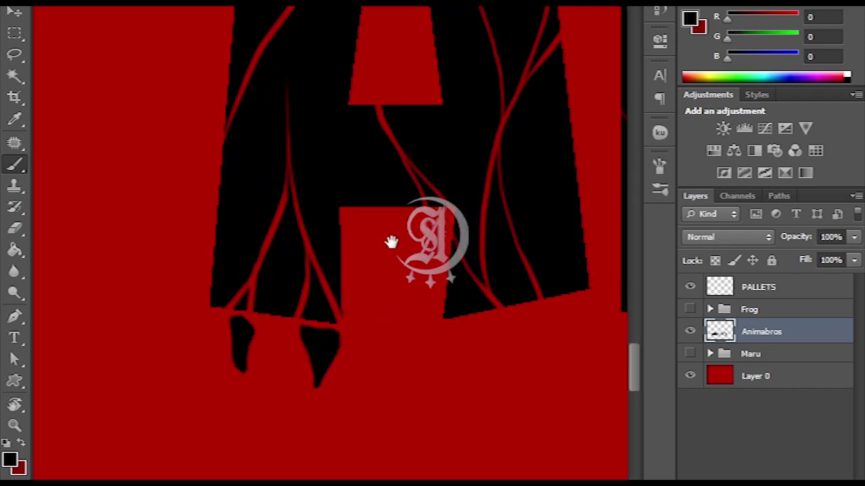
Paint and trim splinters on the inner edge of the first A's right leg and inside its triangular opening
left_click_drag(391, 241, 360, 304)
left_click_drag(406, 348, 412, 283)
left_click_drag(404, 356, 406, 284)
key("e")
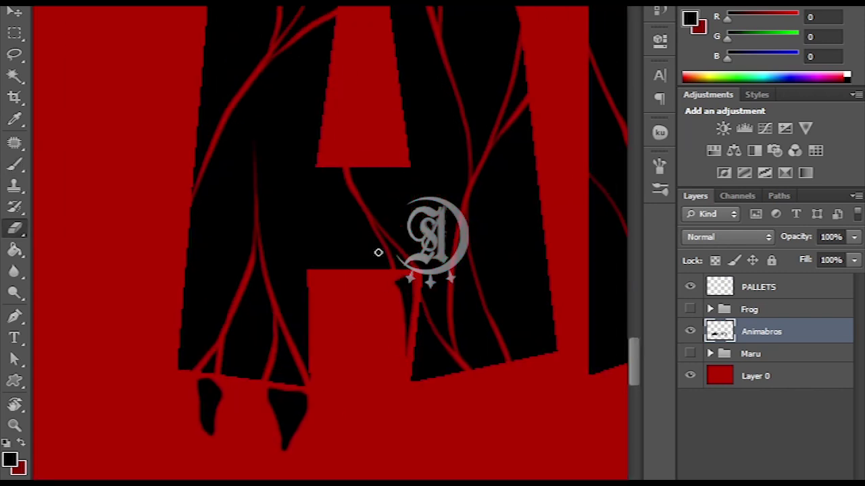
scroll(378, 252, "up", 5)
mouse_move(360, 182)
left_mouse_down()
mouse_move(370, 193)
mouse_move(354, 192)
left_mouse_up()
key("b")
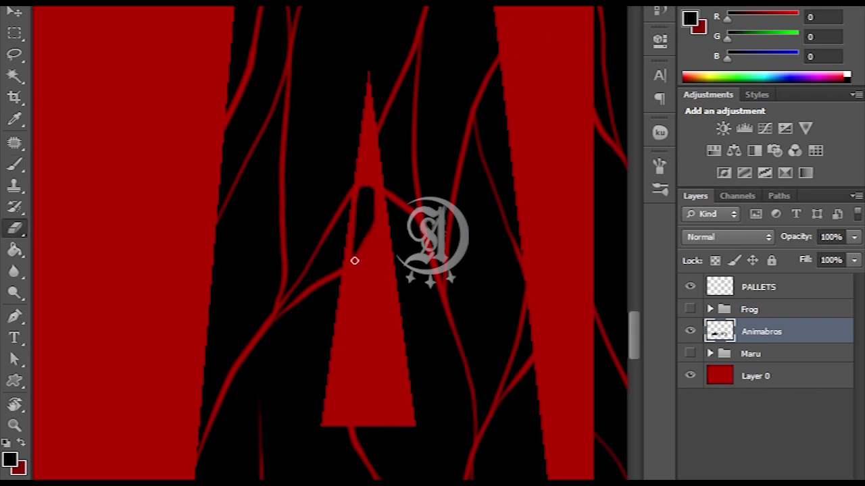
Paint and trim two long pointed splinters rising from the top edge of the first A
scroll(354, 261, "up", 5)
key("b")
left_click_drag(323, 169, 313, 216)
key("e")
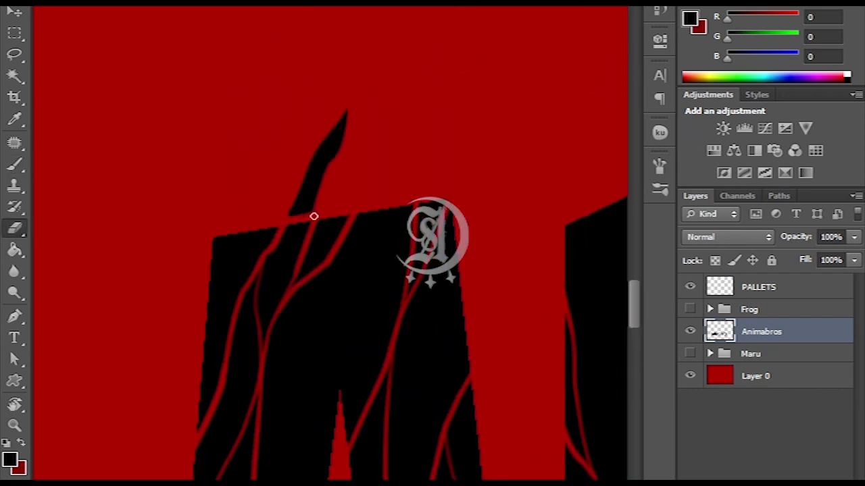
scroll(334, 205, "right", 3)
key("b")
mouse_move(395, 181)
left_mouse_down()
mouse_move(451, 68)
mouse_move(425, 161)
left_mouse_up()
scroll(395, 155, "down", 3)
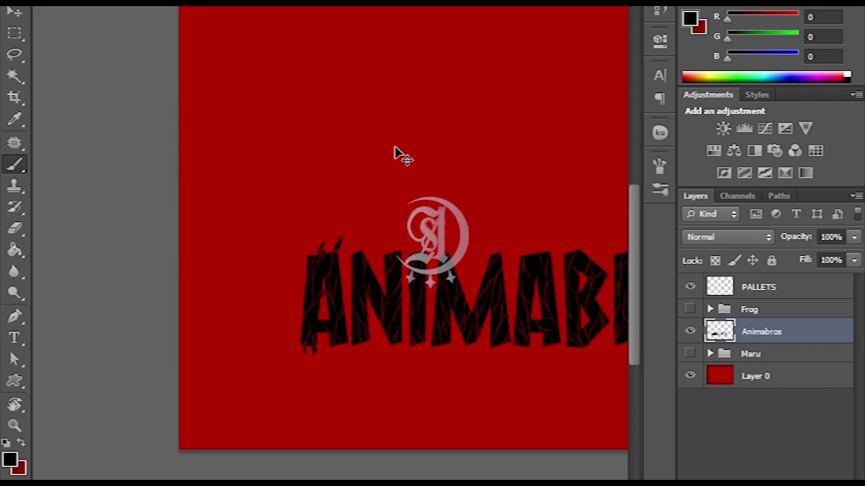
scroll(295, 145, "up", 3)
key("e")
left_click_drag(375, 135, 302, 287)
Paint a downward-pointing splinter on the outer edge of the first A's left leg and trim its outline
scroll(354, 234, "down", 3)
scroll(307, 403, "up", 3)
key("b")
left_click_drag(321, 196, 247, 436)
mouse_move(352, 291)
left_mouse_down()
mouse_move(281, 393)
mouse_move(301, 299)
left_mouse_up()
key("e")
left_click_drag(282, 392, 326, 187)
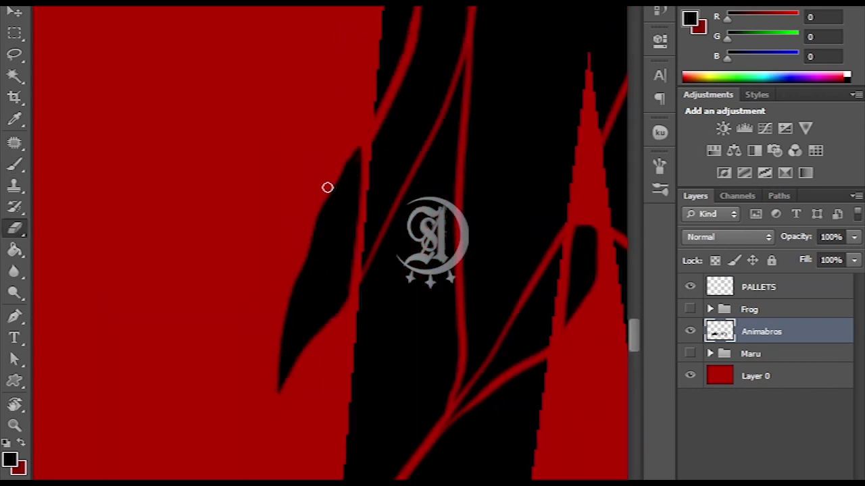
Paint an upward-pointing splinter on the outer edge of the first A's right leg and erase its border with the letter
key("b")
scroll(434, 232, "down", 3)
scroll(333, 305, "up", 3)
mouse_move(333, 305)
left_mouse_down()
mouse_move(376, 179)
mouse_move(373, 239)
left_mouse_up()
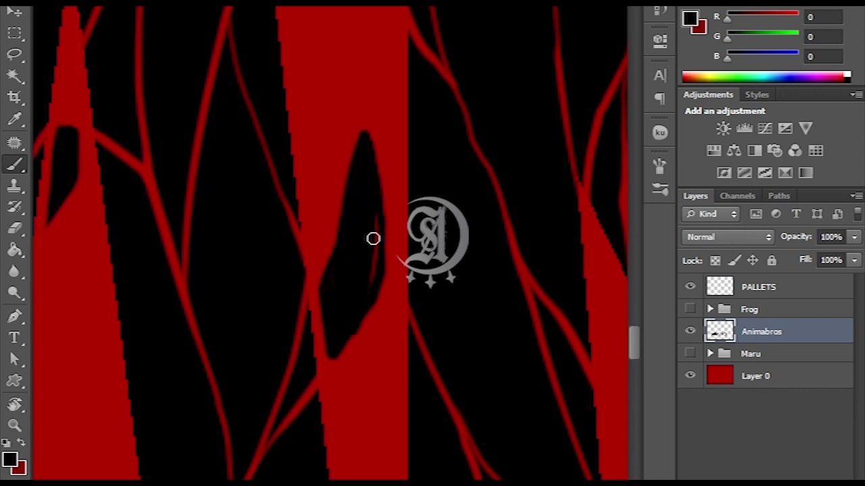
key("e")
left_click_drag(313, 268, 348, 341)
Paint a smaller splinter on the top edge of the first A between the two long ones
scroll(348, 341, "down", 3)
scroll(398, 167, "up", 3)
scroll(393, 166, "down", 3)
scroll(425, 222, "up", 3)
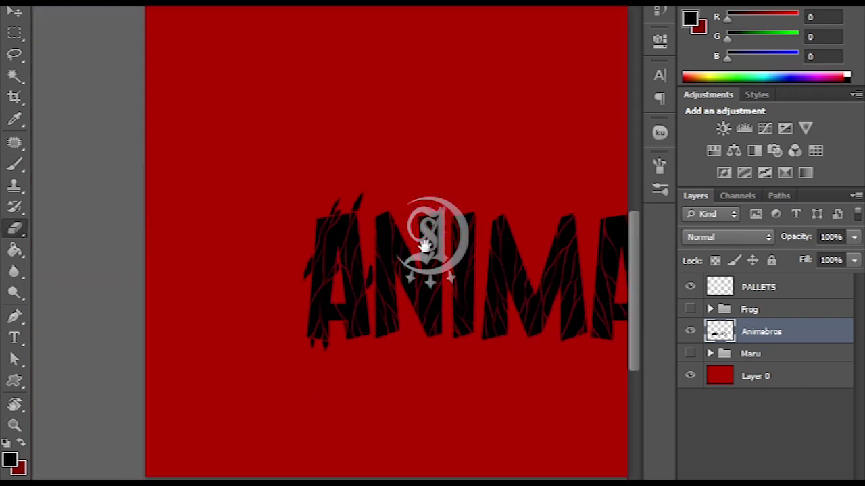
key("b")
scroll(323, 329, "up", 2)
left_click_drag(331, 295, 358, 267)
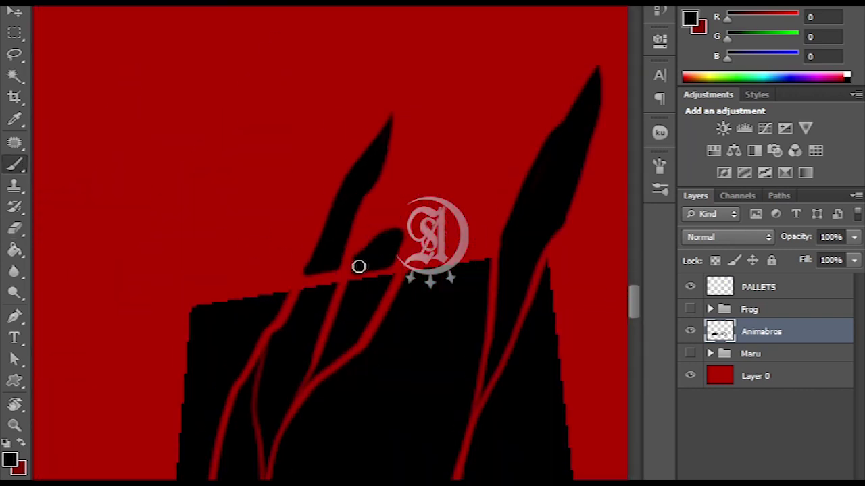
mouse_move(309, 295)
left_mouse_down()
mouse_move(394, 180)
mouse_move(325, 286)
mouse_move(473, 240)
mouse_move(411, 250)
mouse_move(304, 295)
mouse_move(436, 300)
mouse_move(355, 264)
mouse_move(332, 372)
mouse_move(354, 314)
mouse_move(394, 339)
mouse_move(332, 386)
mouse_move(326, 259)
mouse_move(355, 318)
mouse_move(401, 466)
mouse_move(388, 313)
mouse_move(349, 236)
mouse_move(345, 388)
mouse_move(360, 266)
mouse_move(423, 302)
left_mouse_up()
Paint and trim pointed black splinters along the left stem of the letter N
mouse_move(397, 193)
left_mouse_down()
mouse_move(441, 288)
mouse_move(419, 286)
mouse_move(363, 223)
mouse_move(385, 313)
mouse_move(371, 344)
mouse_move(299, 396)
mouse_move(361, 318)
left_mouse_up()
key("e")
key("b")
mouse_move(360, 318)
left_mouse_down()
mouse_move(376, 180)
mouse_move(378, 223)
left_mouse_up()
key("e")
left_click_drag(403, 106, 391, 222)
left_click_drag(392, 223, 387, 337)
Paint and trim pointed splinters around the top and inner edge of the N's right stem
key("b")
mouse_move(387, 338)
left_mouse_down()
mouse_move(388, 363)
mouse_move(400, 373)
mouse_move(476, 101)
left_mouse_up()
mouse_move(476, 102)
left_mouse_down()
mouse_move(451, 180)
mouse_move(419, 237)
left_mouse_up()
mouse_move(467, 171)
left_mouse_down()
mouse_move(366, 245)
mouse_move(332, 73)
mouse_move(347, 277)
mouse_move(367, 276)
mouse_move(370, 174)
mouse_move(389, 311)
left_mouse_up()
key("e")
Paint a long pointed splinter beneath the right foot of the first A, continuing the shape between its cracks
key("r")
mouse_move(390, 260)
left_mouse_down()
mouse_move(397, 195)
mouse_move(299, 322)
mouse_move(308, 270)
mouse_move(459, 232)
left_mouse_up()
key("r")
scroll(354, 228, "up", 2)
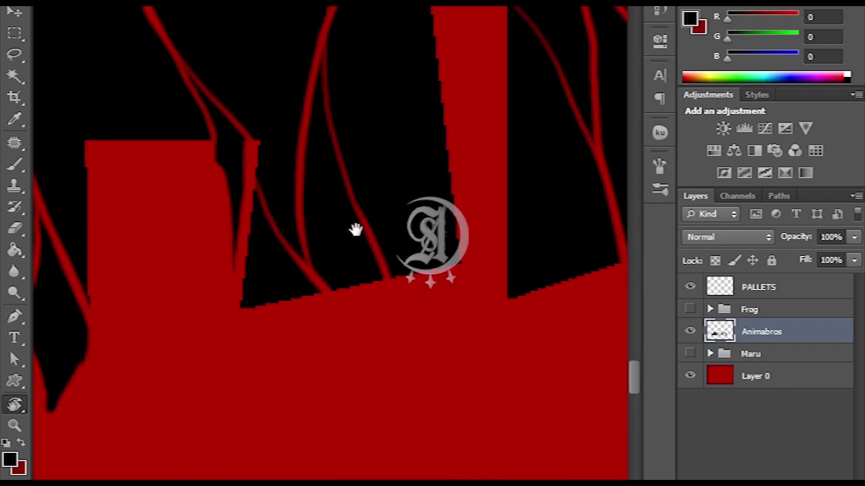
key("b")
left_click_drag(392, 337, 403, 328)
key("e")
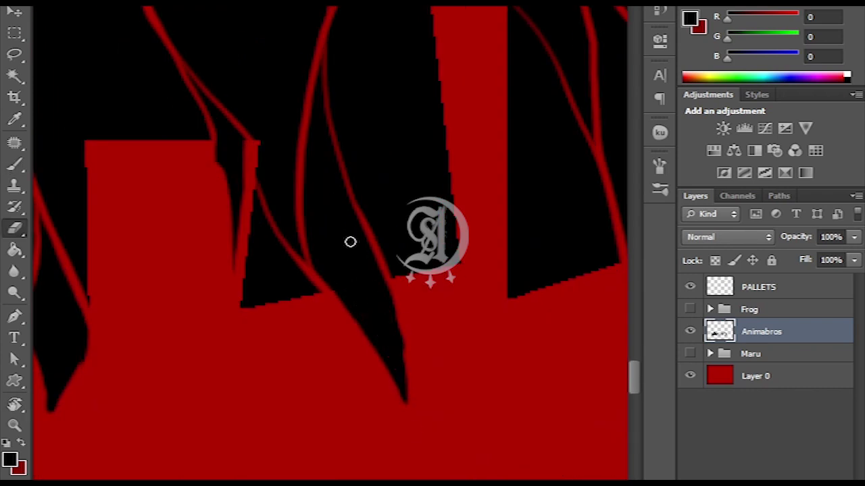
Erase thin crack lines inside the side and top splinters of the first A
scroll(350, 242, "up", 3)
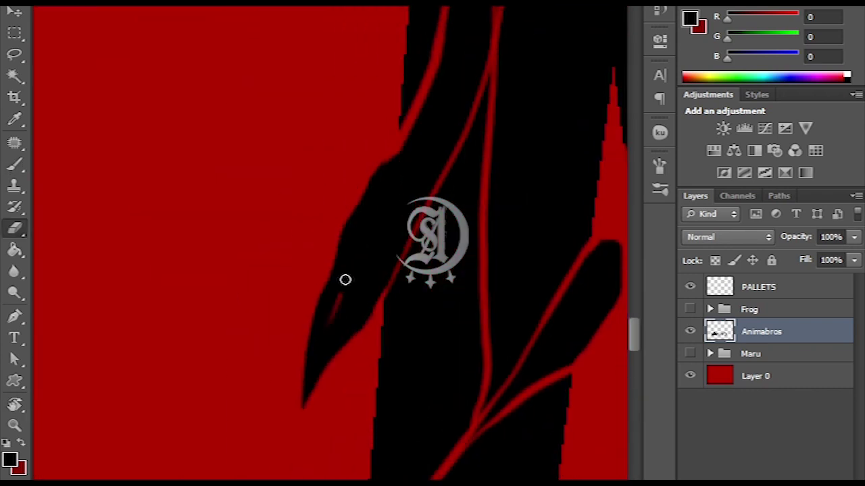
scroll(345, 280, "down", 3)
scroll(331, 256, "up", 3)
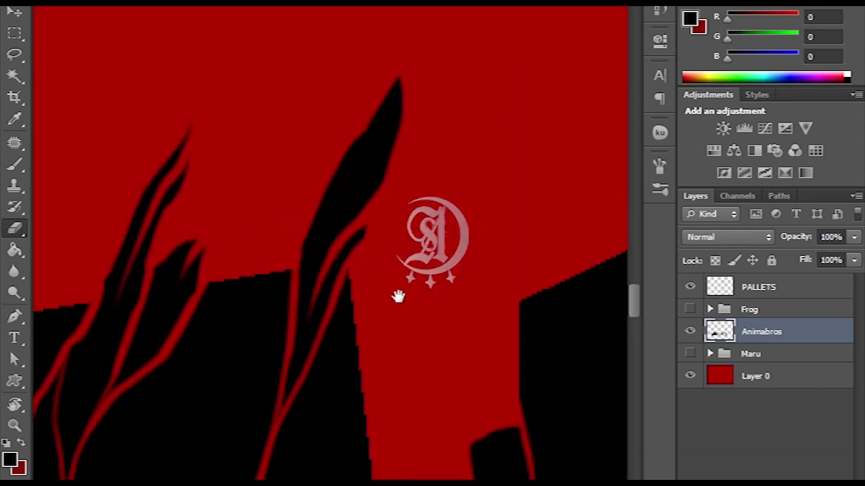
scroll(397, 297, "down", 5)
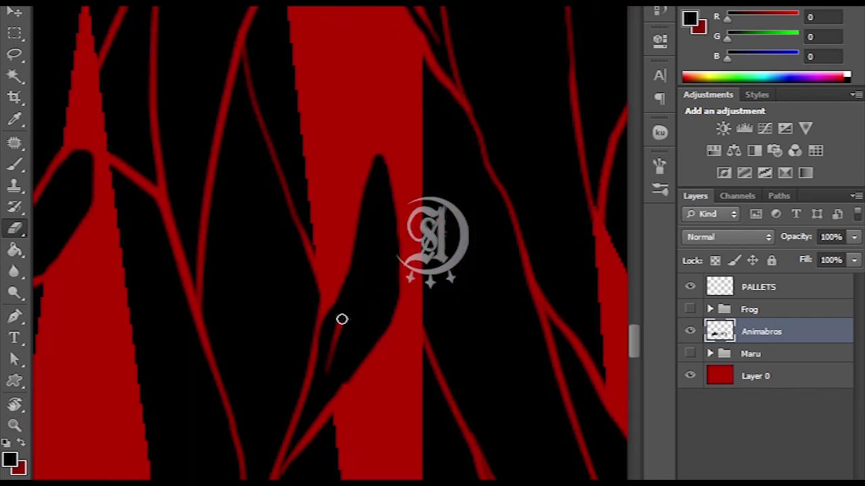
Erase thin crack lines inside the splinters around the letter N
scroll(365, 246, "down", 3)
scroll(351, 201, "down", 8)
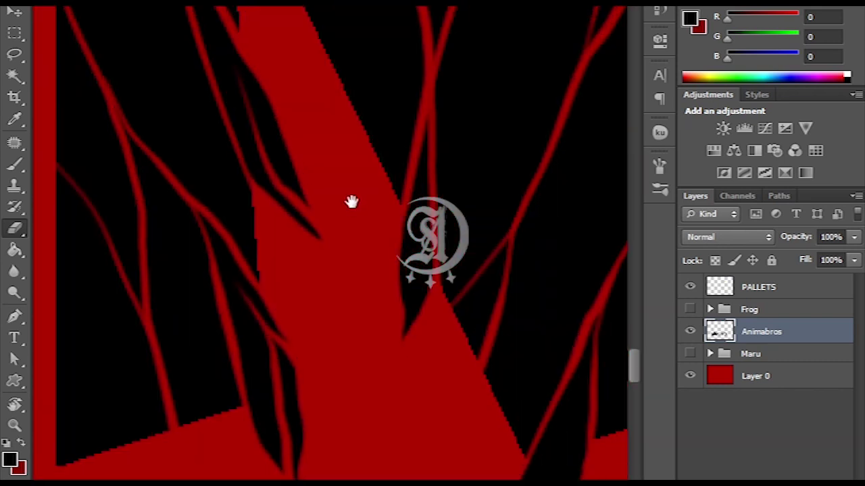
scroll(391, 277, "down", 8)
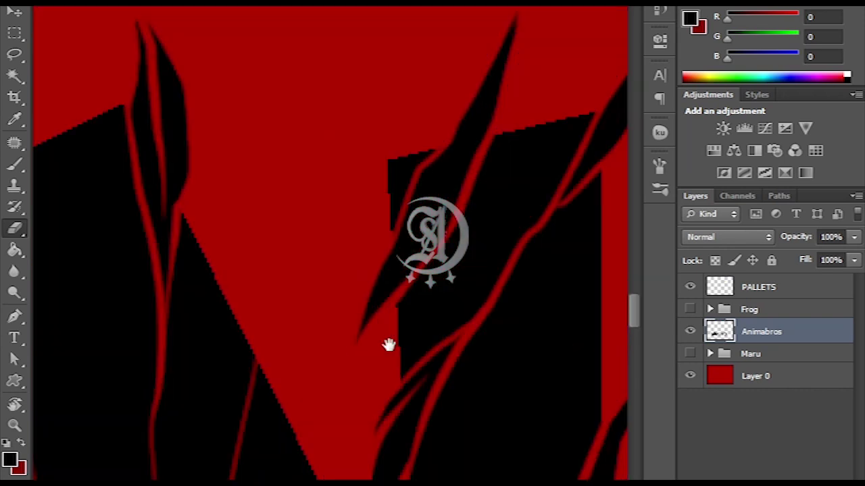
scroll(378, 203, "down", 6)
Paint splinters on the lower left edge and bottom right corner of the letter I, with a fine crack erased inside
key("b")
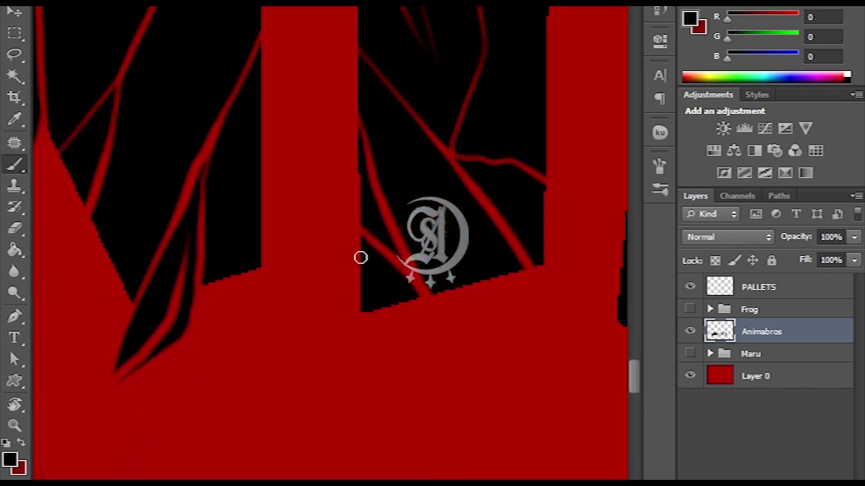
scroll(405, 365, "down", 4)
key("e")
scroll(419, 338, "down", 8)
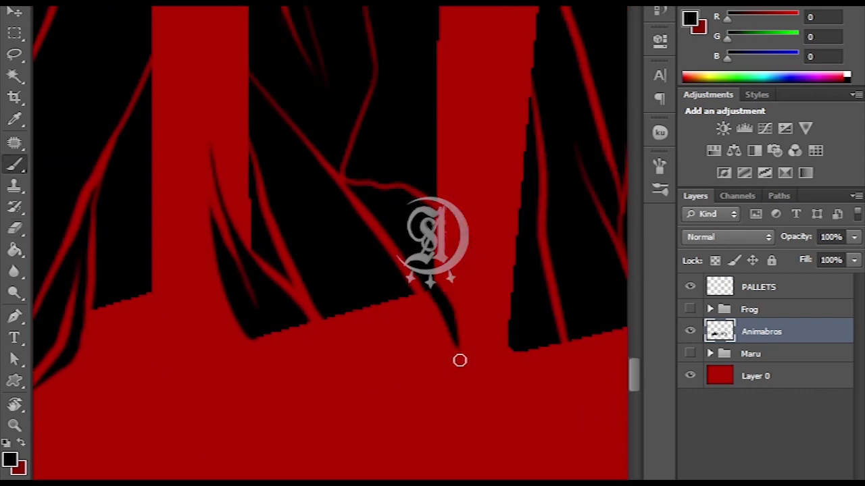
key("b")
Add a pointed splinter at the top right corner of the letter I and erase a crack through it
scroll(405, 284, "up", 5)
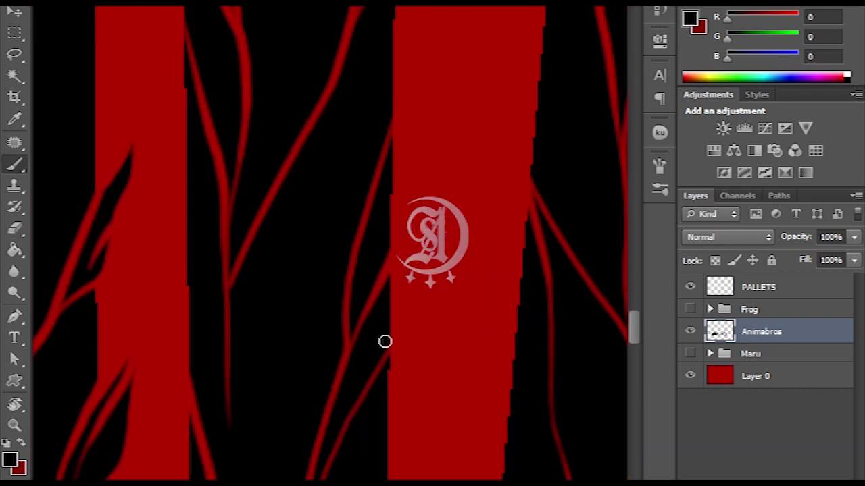
scroll(430, 240, "down", 3)
key("e")
mouse_move(444, 201)
left_mouse_down()
mouse_move(458, 150)
mouse_move(513, 139)
mouse_move(370, 282)
left_mouse_up()
mouse_move(445, 285)
left_mouse_down()
mouse_move(396, 160)
mouse_move(265, 227)
mouse_move(388, 240)
left_mouse_up()
Paint a splinter on top of the M's left stem and erase crack lines inside it
key("b")
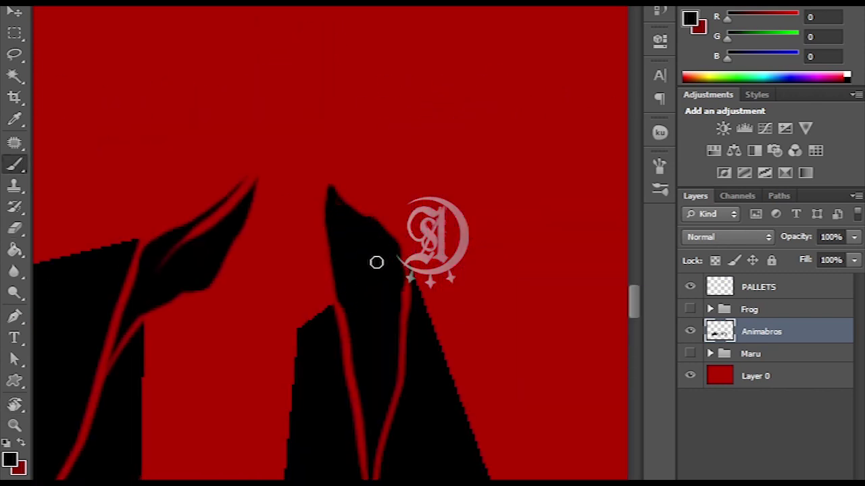
key("e")
mouse_move(386, 381)
left_mouse_down()
mouse_move(396, 193)
mouse_move(341, 256)
mouse_move(355, 277)
left_mouse_up()
key("b")
key("e")
Paint a splinter on the outer edge of the M's left stem and erase crack lines in it
left_click_drag(392, 336, 373, 365)
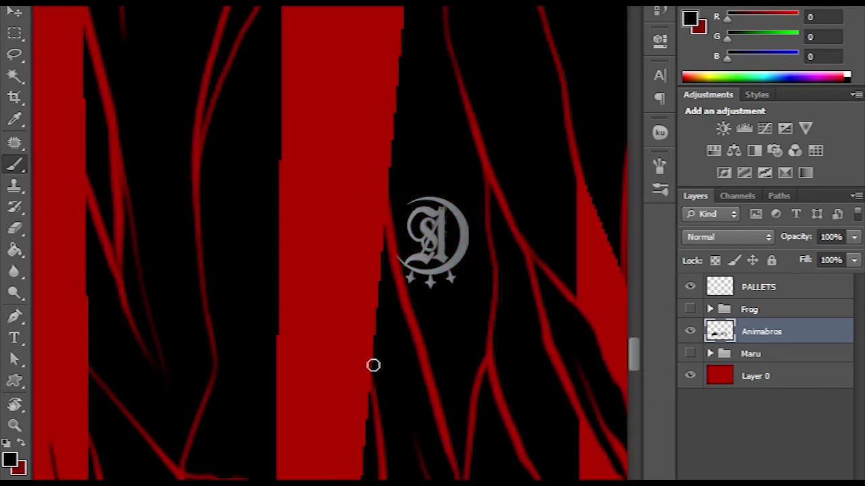
left_click_drag(360, 285, 393, 346)
key("e")
mouse_move(388, 457)
left_mouse_down()
mouse_move(344, 180)
mouse_move(291, 82)
mouse_move(374, 120)
mouse_move(366, 318)
left_mouse_up()
Paint a tall splinter on the inner slope of the M's left stroke and erase crack lines through it
key("b")
left_click_drag(386, 84, 416, 225)
left_click_drag(375, 277, 407, 197)
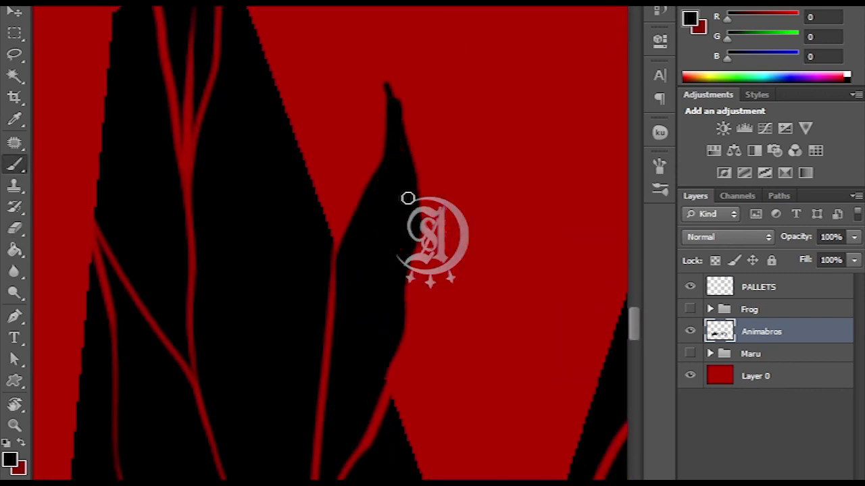
key("e")
left_click_drag(399, 127, 439, 125)
mouse_move(379, 202)
left_mouse_down()
mouse_move(410, 120)
mouse_move(479, 122)
left_mouse_up()
Add a splinter near the bottom of the M's central notch and erase crack lines inside it
key("b")
left_click_drag(409, 87, 367, 218)
key("ctrl+z")
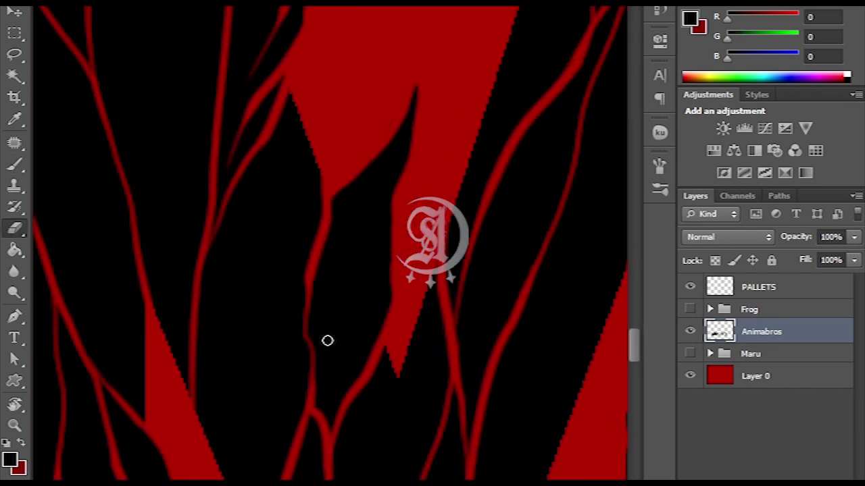
left_click_drag(376, 301, 365, 110)
Paint a narrow pointed splinter beneath the right side of the M's central point
key("ctrl+minus")
key("ctrl+minus")
key("ctrl+minus")
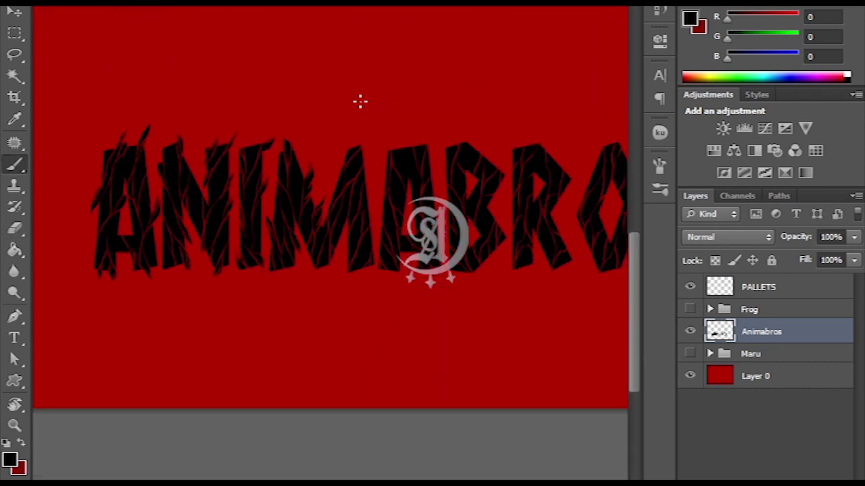
key("ctrl+plus")
key("ctrl+plus")
key("ctrl+plus")
left_click_drag(366, 228, 371, 337)
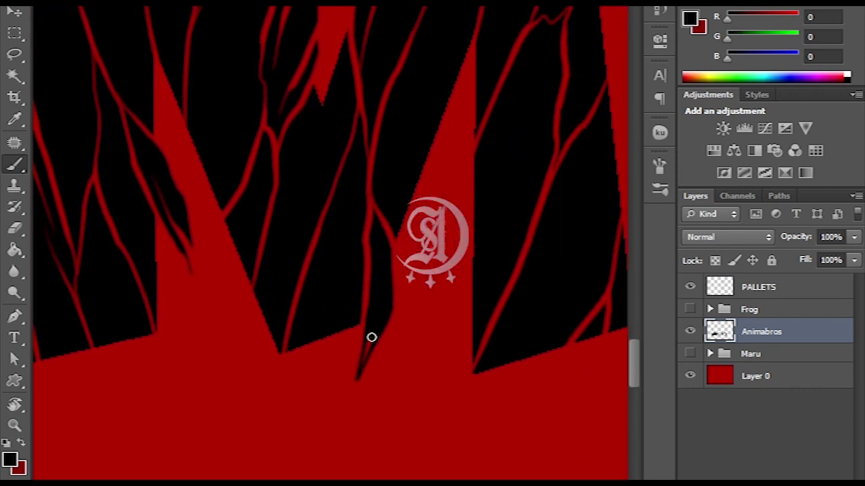
Paint a splinter at the top of the M's right stem and erase fine cracks inside it
scroll(398, 304, "down", 5)
mouse_move(332, 129)
left_mouse_down()
mouse_move(353, 224)
mouse_move(347, 187)
mouse_move(435, 182)
left_mouse_up()
key("e")
mouse_move(347, 272)
left_mouse_down()
mouse_move(333, 214)
mouse_move(422, 129)
mouse_move(416, 119)
left_mouse_up()
Paint an upward splinter on the upper outer edge of the M's right stem and erase a crack through it
key("b")
mouse_move(415, 118)
left_mouse_down()
mouse_move(406, 101)
mouse_move(416, 133)
left_mouse_up()
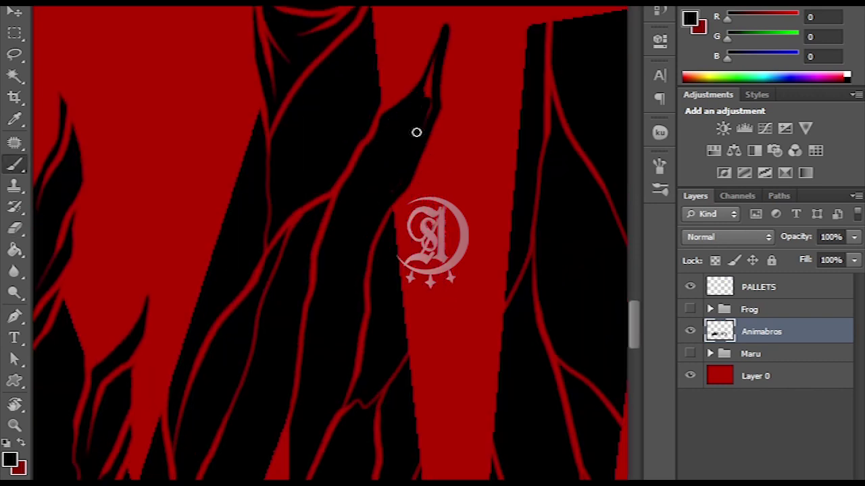
scroll(416, 133, "up", 5)
scroll(365, 305, "down", 5)
key("e")
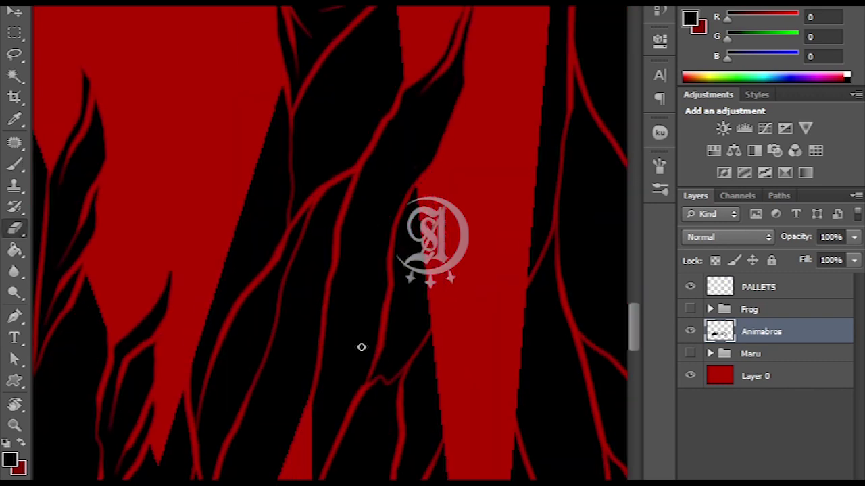
left_click_drag(361, 347, 462, 79)
Shape a lower splinter on the outer edge of the M's right stem and erase crack lines inside it
mouse_move(436, 399)
left_mouse_down()
mouse_move(345, 259)
mouse_move(349, 272)
mouse_move(390, 185)
mouse_move(347, 227)
mouse_move(363, 178)
left_mouse_up()
key("b")
key("w")
key("e")
left_click_drag(342, 255, 369, 206)
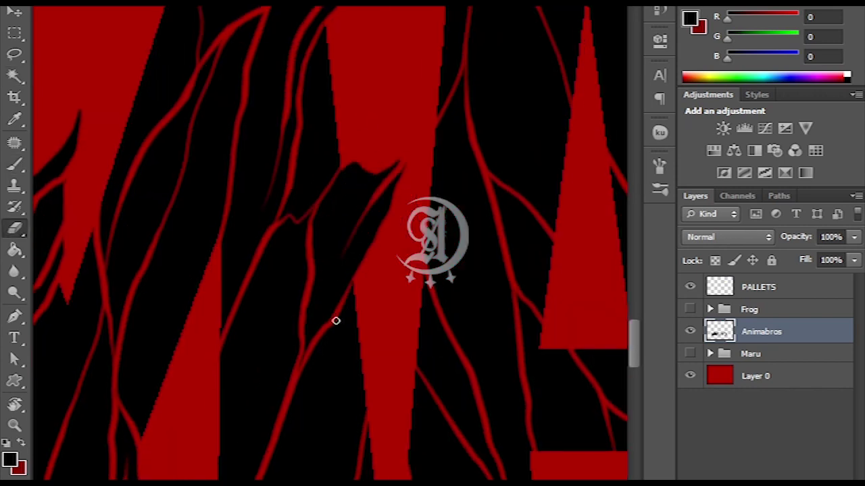
left_click_drag(350, 175, 313, 301)
Paint a long slanted splinter beneath the M's right foot and erase a crack through it
scroll(331, 384, "down", 5)
key("b")
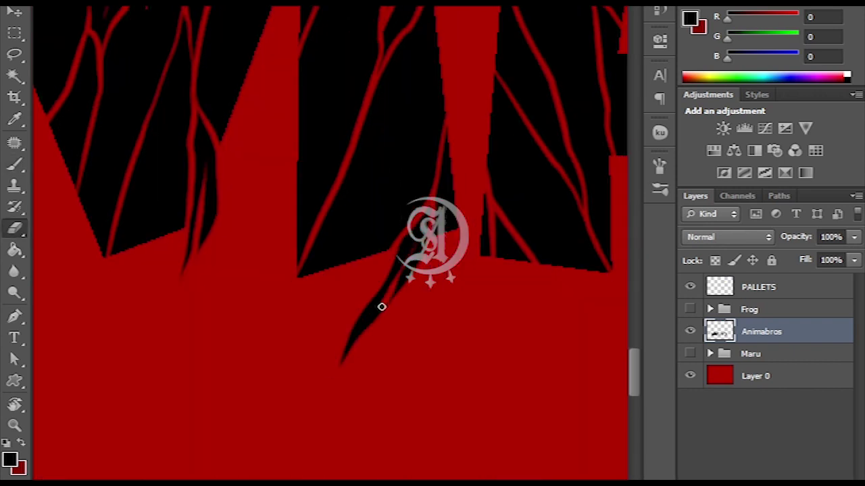
scroll(380, 304, "up", 2)
Paint splinters around the left foot of the second letter A and erase fine cracks in them
left_click_drag(354, 328, 369, 334)
scroll(393, 403, "up", 3)
scroll(355, 251, "down", 2)
mouse_move(355, 251)
left_mouse_down()
mouse_move(378, 329)
mouse_move(353, 222)
left_mouse_up()
key("e")
key("b")
Paint a splinter inside the triangular opening of the second A and erase crack lines through it
scroll(311, 353, "up", 4)
scroll(310, 354, "down", 1)
mouse_move(342, 358)
left_mouse_down()
mouse_move(360, 347)
mouse_move(348, 318)
left_mouse_up()
key("e")
left_click_drag(315, 251, 352, 331)
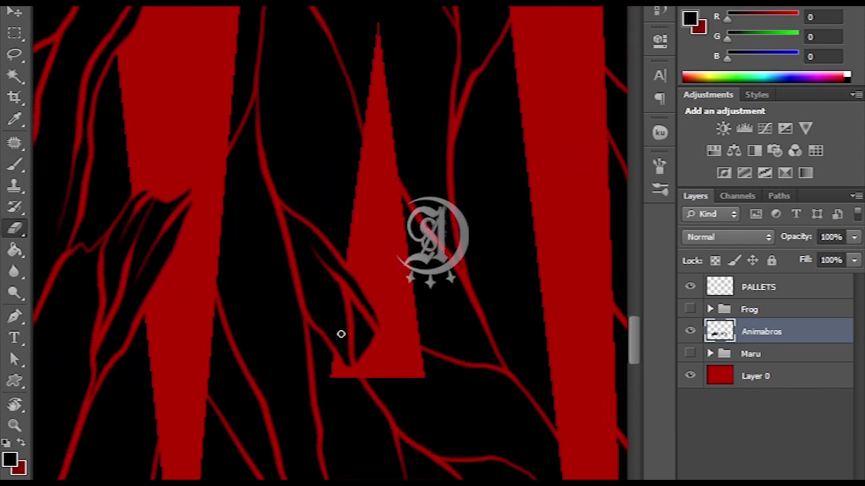
Paint a pointed splinter beneath the right foot of the second A
scroll(341, 333, "down", 3)
key("b")
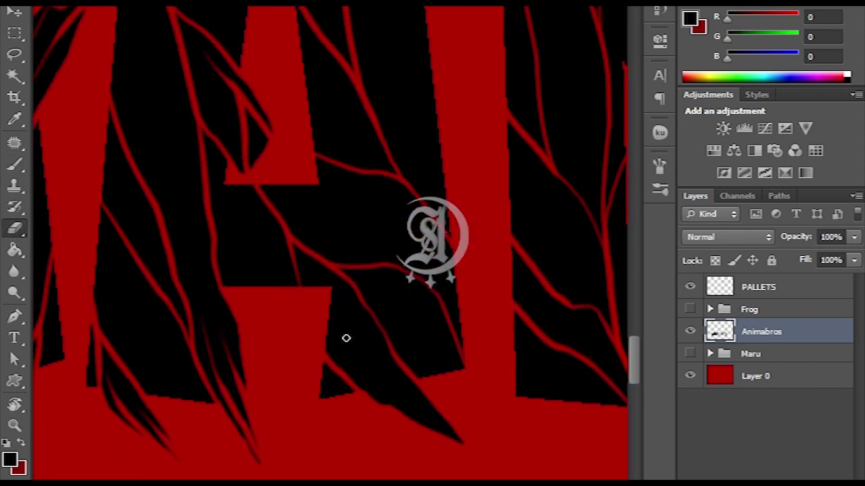
scroll(392, 365, "up", 4)
Paint splinters around the upper part of the second A and trim them with the Eraser
scroll(412, 378, "up", 5)
left_click_drag(355, 108, 418, 226)
scroll(372, 304, "up", 1)
mouse_move(340, 251)
left_mouse_down()
mouse_move(409, 284)
mouse_move(303, 230)
left_mouse_up()
key("e")
scroll(410, 309, "up", 1)
Paint a curved splinter along the left side of the letter B and erase a fine crack through it
key("r")
mouse_move(391, 321)
left_mouse_down()
mouse_move(360, 336)
mouse_move(372, 283)
mouse_move(324, 186)
mouse_move(410, 125)
mouse_move(358, 328)
left_mouse_up()
key("r")
key("b")
left_click_drag(344, 155, 373, 327)
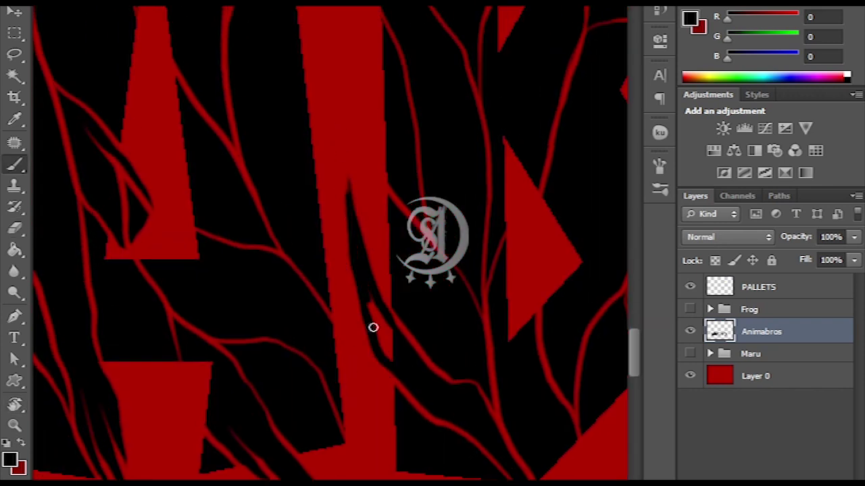
key("e")
mouse_move(399, 369)
left_mouse_down()
mouse_move(426, 361)
mouse_move(329, 278)
mouse_move(383, 334)
left_mouse_up()
key("b")
key("e")
left_click_drag(322, 284, 364, 374)
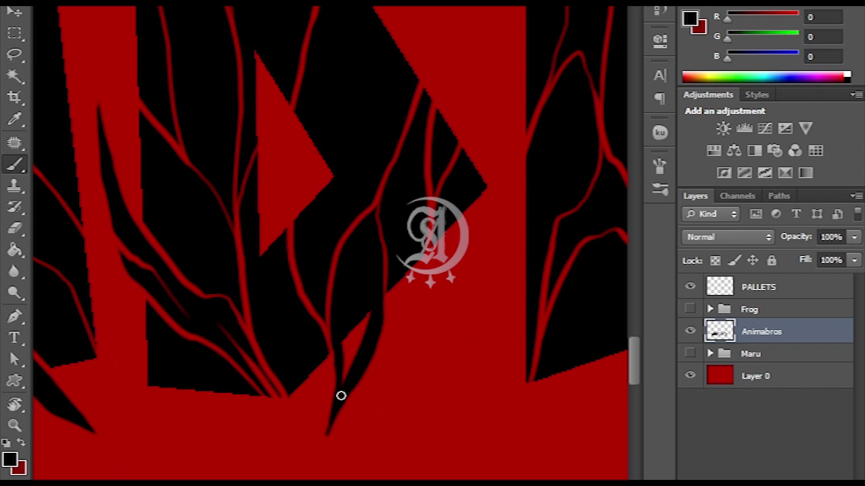
Paint pointed splinters beneath the B, in the notch on its right side and above its upper-left corner
mouse_move(371, 300)
left_mouse_down()
mouse_move(380, 315)
mouse_move(427, 225)
left_mouse_up()
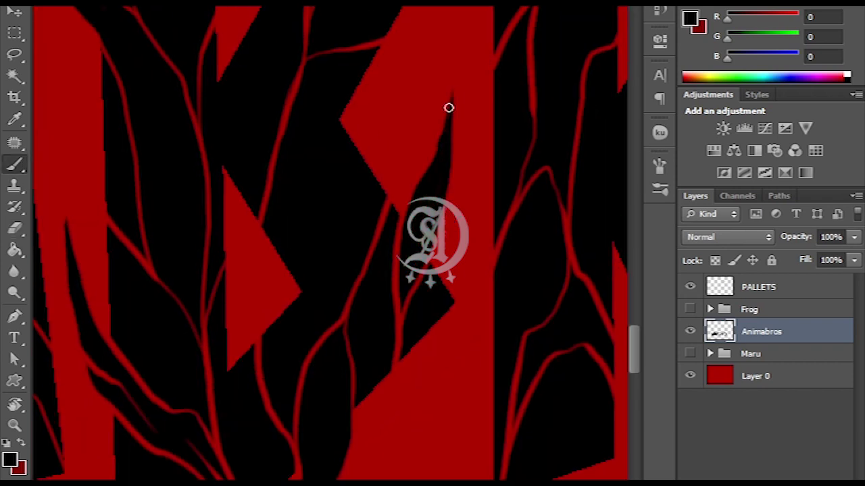
left_click_drag(448, 108, 406, 199)
left_click_drag(376, 246, 365, 311)
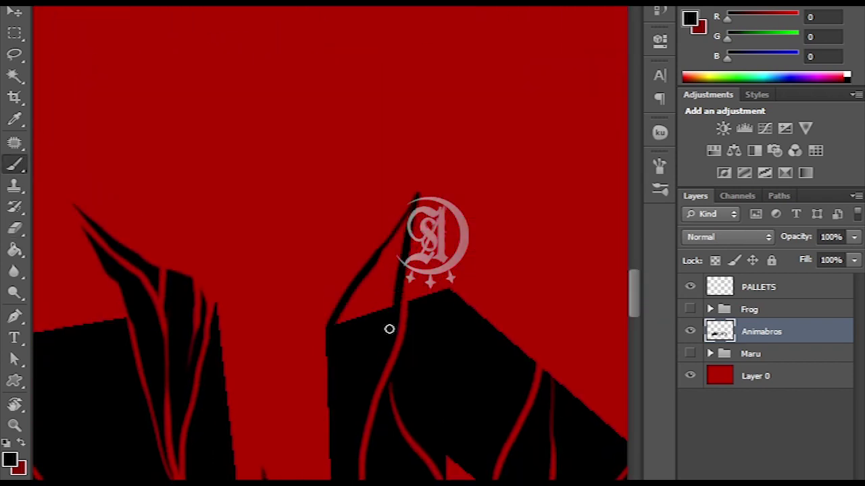
mouse_move(406, 223)
left_mouse_down()
mouse_move(379, 231)
mouse_move(384, 180)
mouse_move(442, 394)
mouse_move(383, 215)
left_mouse_up()
mouse_move(352, 337)
left_mouse_down()
mouse_move(368, 301)
mouse_move(379, 230)
left_mouse_up()
scroll(313, 170, "up", 3)
Paint pointed splinters around the letters R and O, extending their crack lines beyond the edges
mouse_move(312, 170)
left_mouse_down()
mouse_move(297, 199)
mouse_move(355, 150)
left_mouse_up()
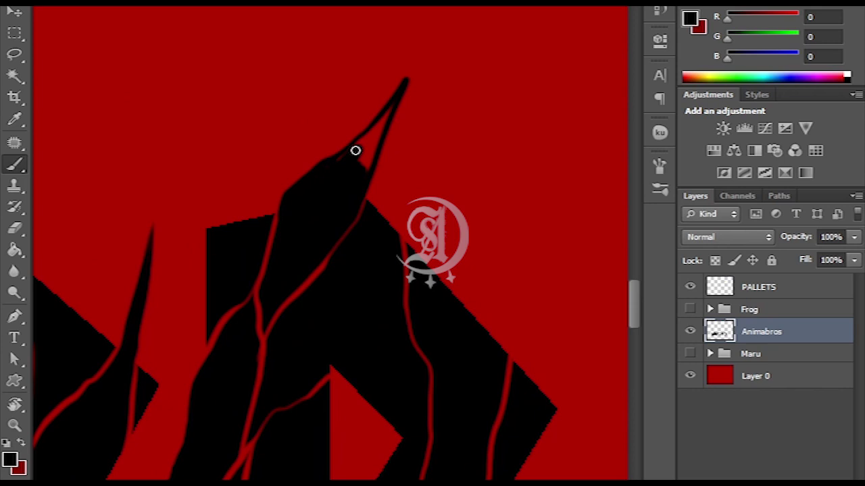
mouse_move(316, 274)
left_mouse_down()
mouse_move(390, 148)
mouse_move(410, 208)
mouse_move(405, 317)
left_mouse_up()
key("b")
mouse_move(382, 324)
left_mouse_down()
mouse_move(456, 352)
mouse_move(418, 187)
mouse_move(354, 145)
mouse_move(380, 324)
mouse_move(358, 198)
mouse_move(351, 324)
left_mouse_up()
mouse_move(332, 56)
left_mouse_down()
mouse_move(368, 150)
mouse_move(363, 117)
mouse_move(386, 274)
left_mouse_up()
mouse_move(335, 223)
left_mouse_down()
mouse_move(390, 192)
mouse_move(405, 223)
left_mouse_up()
mouse_move(473, 29)
left_mouse_down()
mouse_move(442, 141)
mouse_move(401, 237)
left_mouse_up()
left_click_drag(404, 176, 388, 247)
left_click_drag(450, 88, 382, 252)
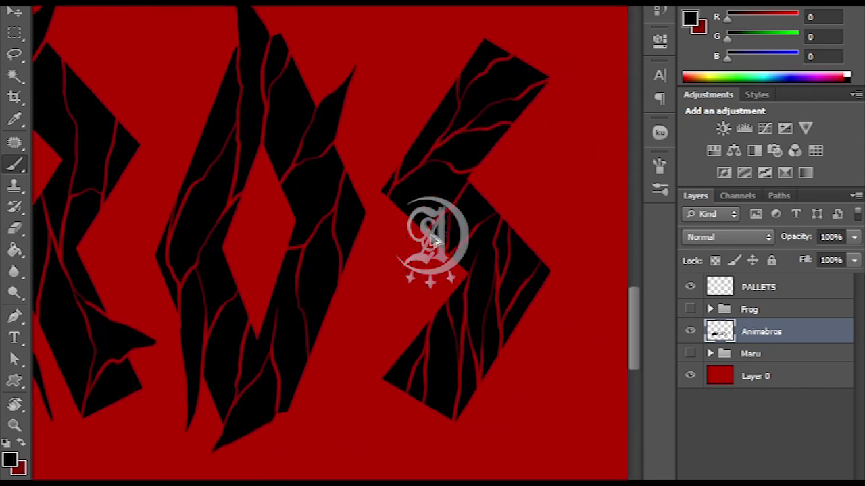
Paint splinters around the middle and lower part of the letter S, extending from its crack lines
scroll(418, 198, "right", 3)
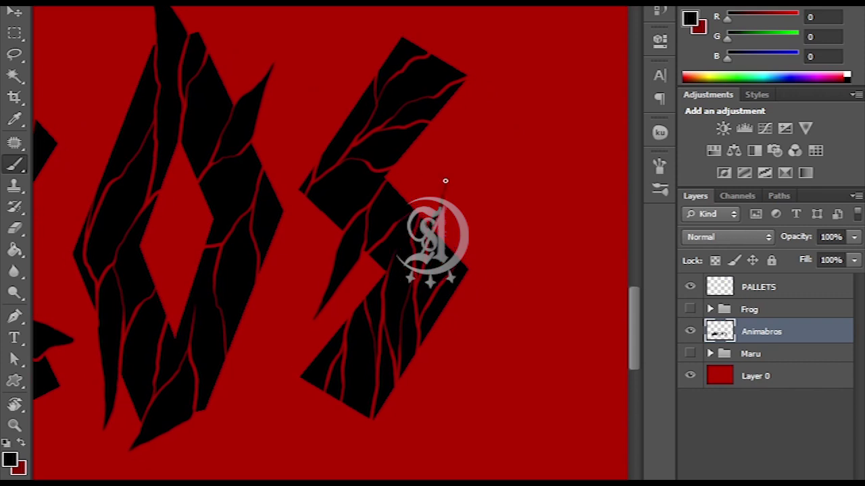
left_click_drag(435, 179, 453, 111)
key("b")
left_click_drag(421, 303, 410, 350)
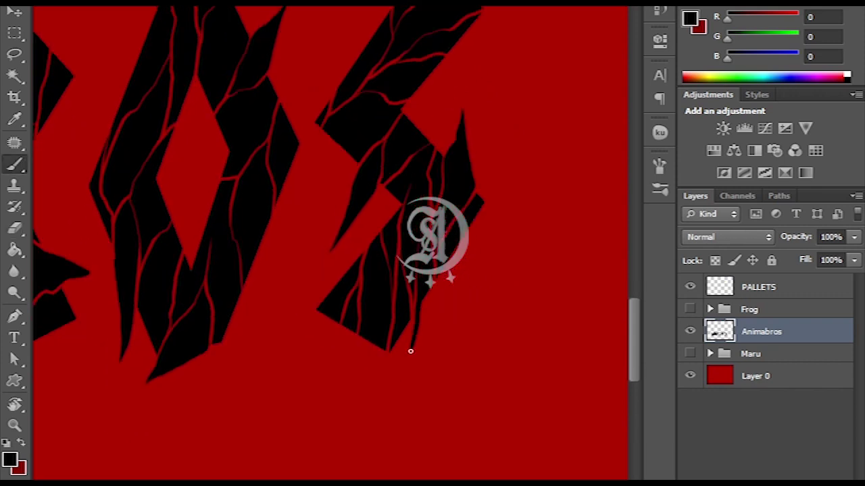
scroll(429, 328, "down", 2)
scroll(429, 328, "left", 2)
key("b")
left_click_drag(388, 279, 373, 301)
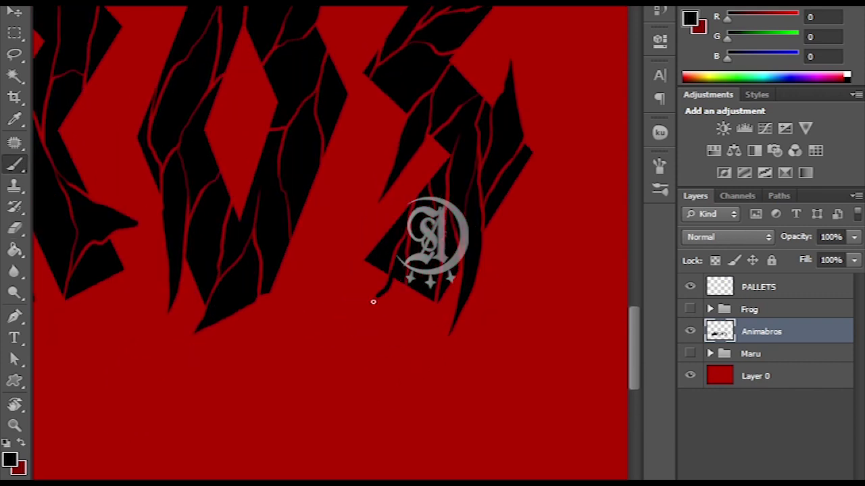
Paint a long splinter sweeping outward from the upper-right end of the S
scroll(396, 372, "up", 6)
key("b")
left_click_drag(478, 106, 528, 88)
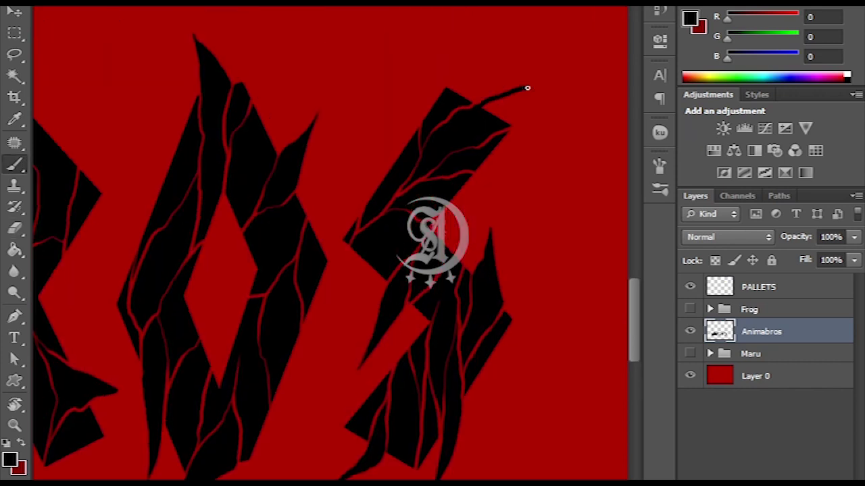
scroll(504, 122, "down", 5)
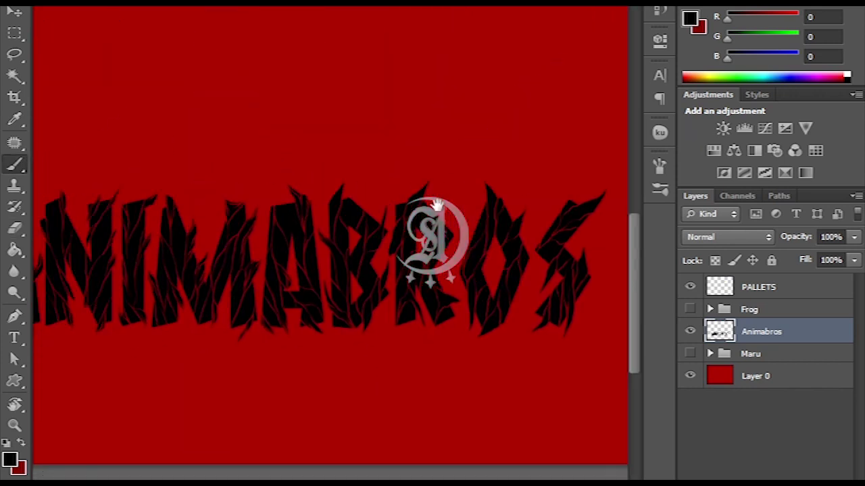
Add further splinters to the lettering, including a pointed one on the upper-left edge of the S
scroll(423, 166, "up", 6)
left_click_drag(366, 183, 376, 260)
mouse_move(385, 135)
left_mouse_down()
mouse_move(459, 353)
mouse_move(435, 215)
mouse_move(372, 303)
left_mouse_up()
mouse_move(329, 391)
left_mouse_down()
mouse_move(454, 320)
mouse_move(459, 216)
mouse_move(380, 309)
mouse_move(441, 187)
mouse_move(386, 292)
mouse_move(405, 307)
mouse_move(457, 112)
mouse_move(402, 277)
left_mouse_up()
mouse_move(402, 277)
left_mouse_down()
mouse_move(430, 175)
mouse_move(392, 223)
left_mouse_up()
mouse_move(392, 223)
left_mouse_down()
mouse_move(373, 291)
mouse_move(372, 248)
mouse_move(372, 337)
left_mouse_up()
mouse_move(415, 286)
left_mouse_down()
mouse_move(400, 437)
mouse_move(412, 319)
mouse_move(383, 417)
left_mouse_up()
mouse_move(426, 385)
left_mouse_down()
mouse_move(370, 274)
mouse_move(412, 229)
mouse_move(407, 195)
mouse_move(385, 257)
mouse_move(382, 226)
left_mouse_up()
key("b")
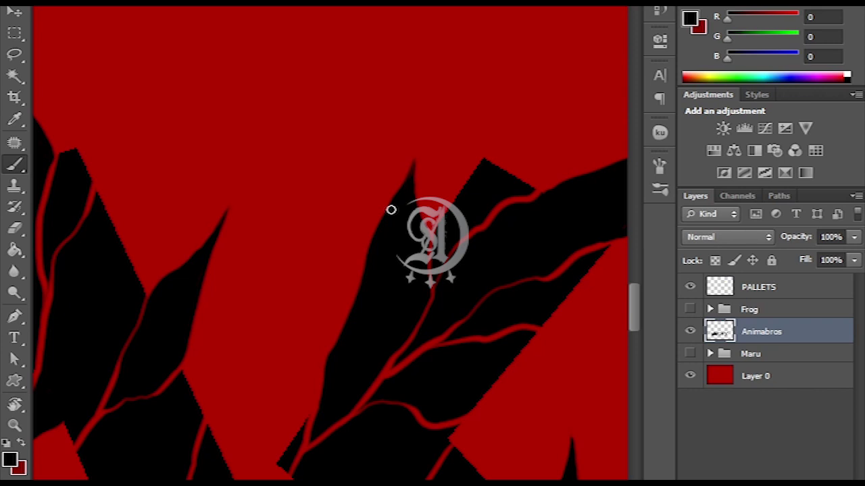
Erase fine crack lines through the new splinters of the B and R
scroll(344, 243, "down", 3)
scroll(338, 237, "up", 3)
key("e")
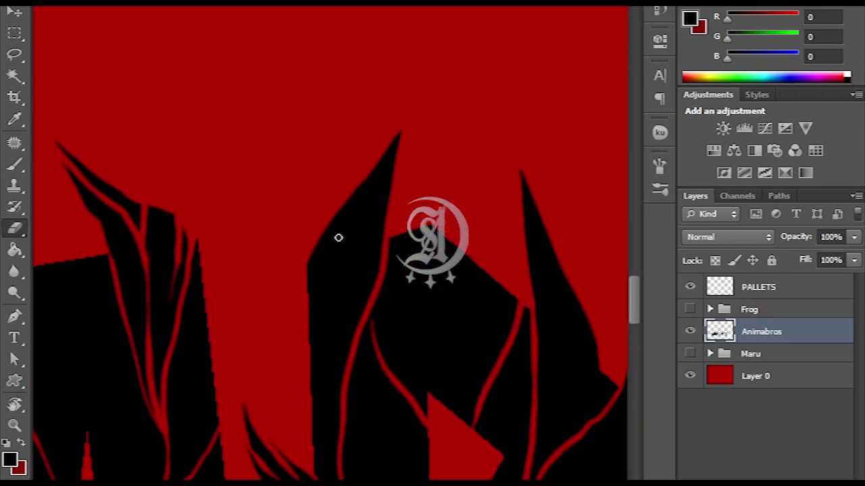
mouse_move(330, 349)
left_mouse_down()
mouse_move(386, 170)
mouse_move(417, 324)
mouse_move(409, 285)
mouse_move(419, 201)
mouse_move(412, 280)
mouse_move(293, 380)
mouse_move(421, 289)
mouse_move(415, 392)
left_mouse_up()
scroll(411, 280, "left", 2)
mouse_move(452, 122)
left_mouse_down()
mouse_move(341, 189)
mouse_move(336, 329)
left_mouse_up()
Erase fine crack lines through the splinters at the top, bottom and right side of the O
mouse_move(448, 127)
left_mouse_down()
mouse_move(384, 253)
mouse_move(359, 80)
left_mouse_up()
left_click_drag(404, 141, 405, 186)
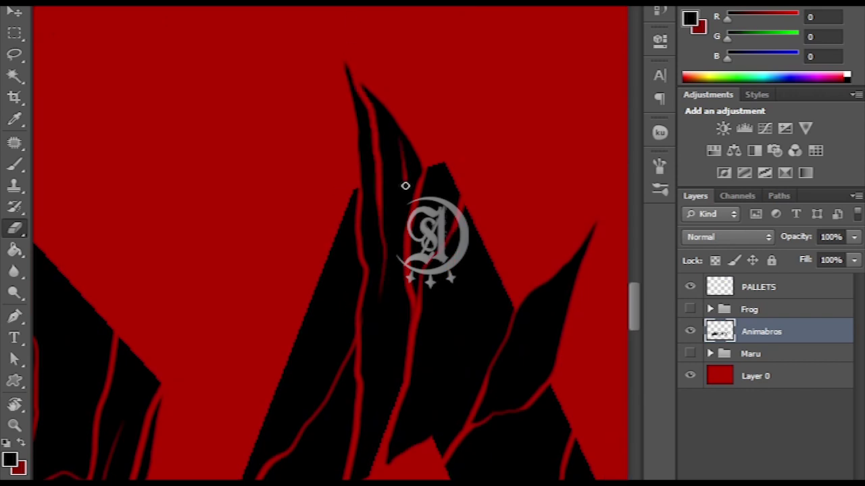
mouse_move(402, 257)
left_mouse_down()
mouse_move(349, 364)
mouse_move(343, 147)
left_mouse_up()
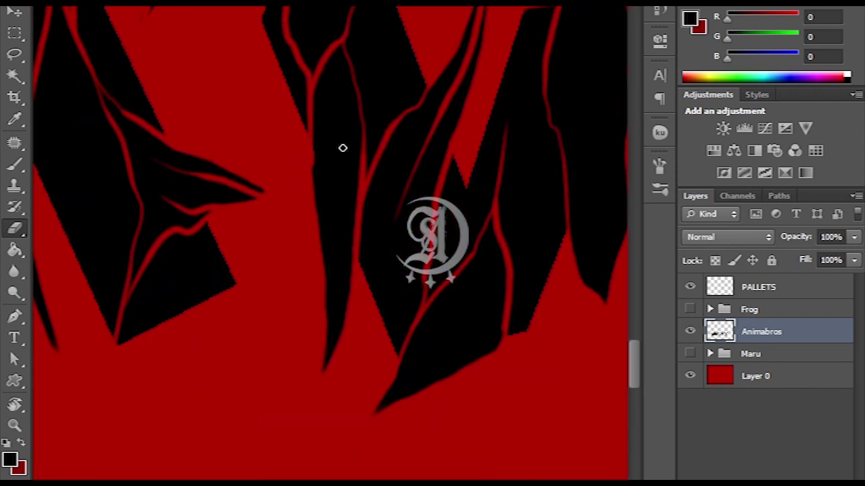
mouse_move(330, 332)
left_mouse_down()
mouse_move(374, 270)
mouse_move(357, 212)
left_mouse_up()
mouse_move(409, 142)
left_mouse_down()
mouse_move(394, 331)
mouse_move(343, 313)
left_mouse_up()
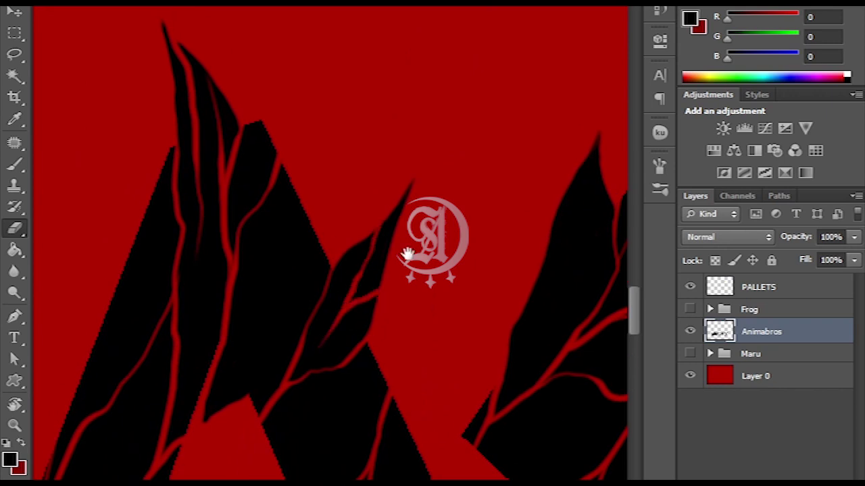
left_click_drag(408, 254, 437, 173)
Erase fine crack lines through the splinters of the S
left_click_drag(353, 355, 399, 242)
left_click_drag(407, 197, 344, 160)
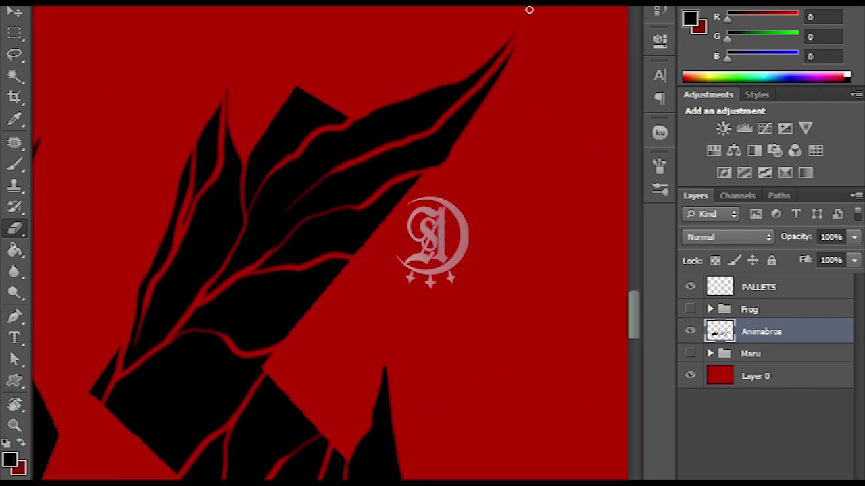
left_click_drag(529, 8, 332, 220)
left_click_drag(303, 289, 360, 242)
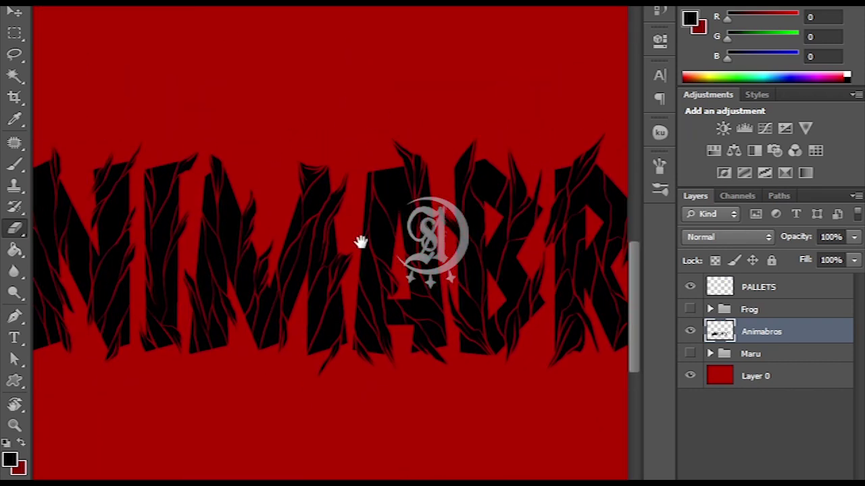
Set the stroke color of the Animabros layer to orange
scroll(360, 242, "down", 2)
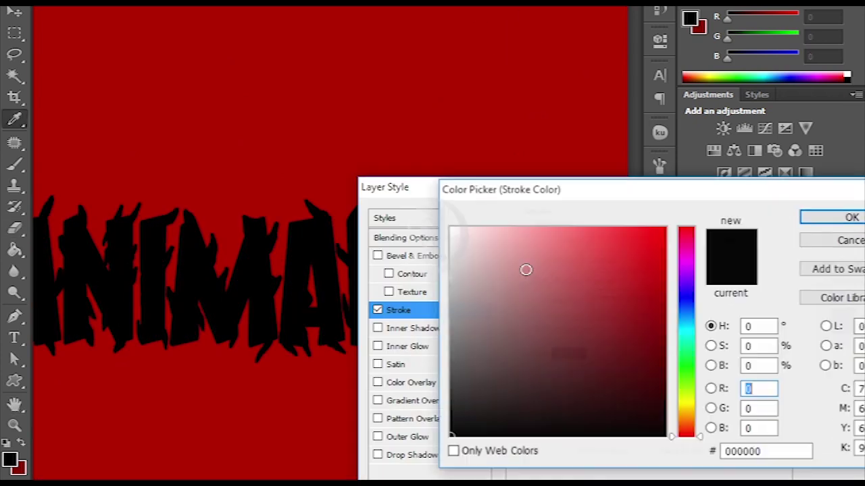
type("fc5a02")
key("Return")
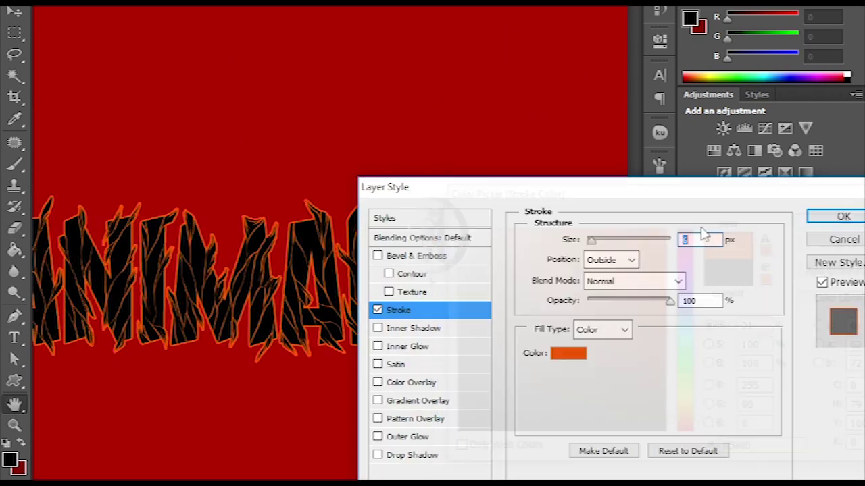
Give the lettering's stroke a gradient from dark red 990000 to orange ff5a00 and set its size to 4 px
double_click(474, 463)
type("990000")
left_click(849, 217)
double_click(800, 462)
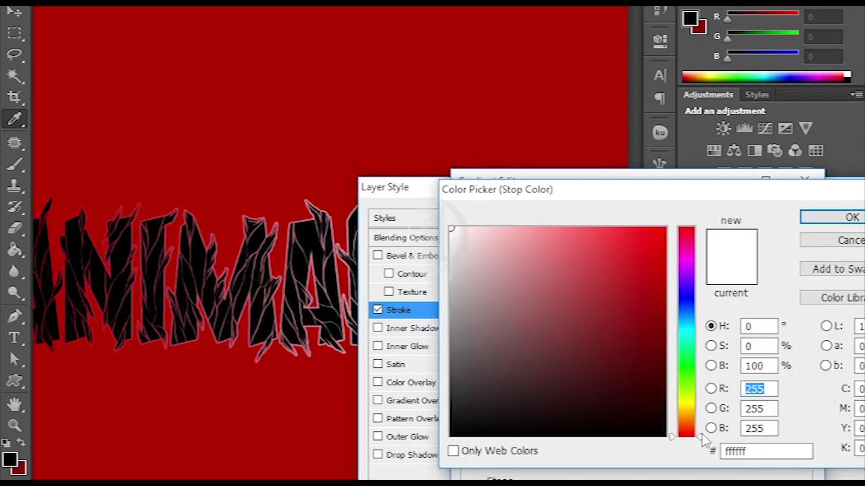
type("ff5a00")
left_click(849, 216)
left_click(810, 217)
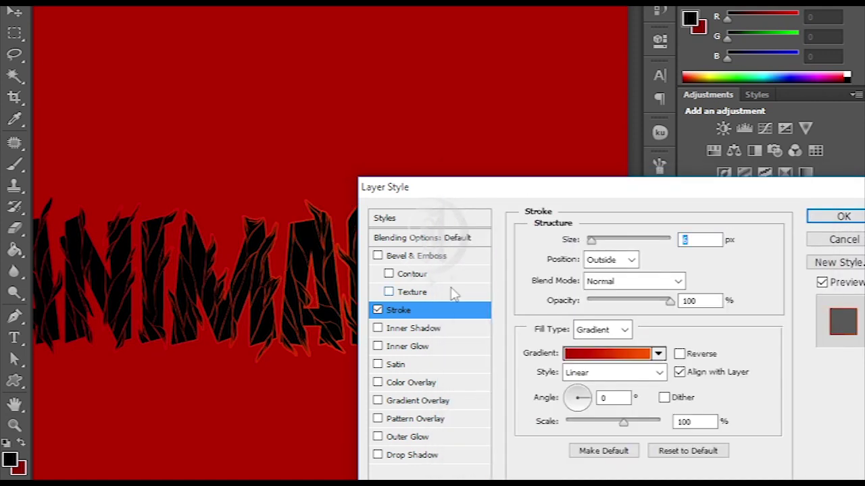
type("4")
Apply an Outer Glow to the lettering with Normal blend mode, orange ff9000, 21% spread and 51 px size
left_click(407, 437)
left_click(633, 241)
left_click(608, 14)
left_click(570, 300)
type("ff9000")
left_click(849, 216)
left_click_drag(587, 364, 603, 364)
left_click_drag(595, 382, 605, 364)
left_click_drag(605, 382, 611, 385)
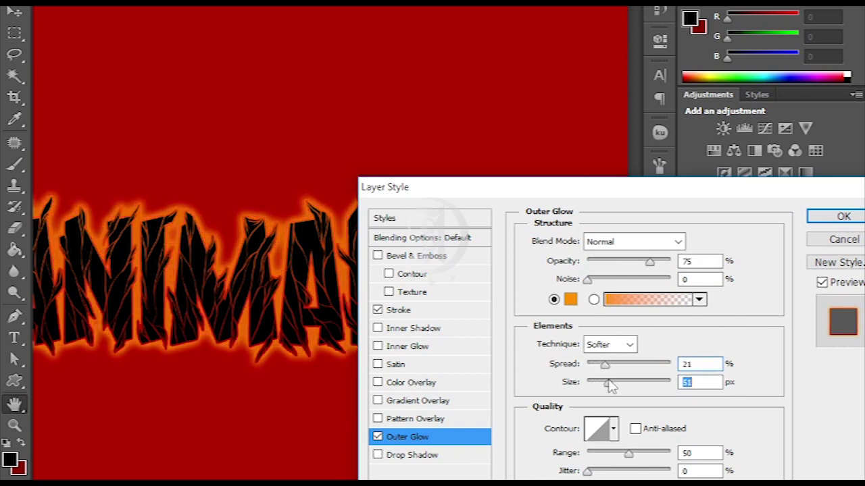
key("Return")
Show the Frog and Maru groups and hide the PALLETS layer
left_click(690, 309)
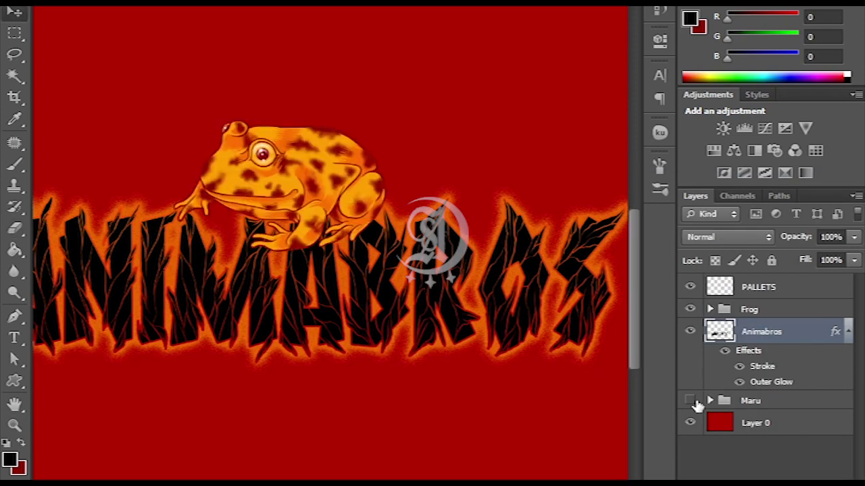
left_click(689, 400)
key("ctrl+0")
scroll(388, 216, "up", 3)
left_click_drag(578, 422, 341, 265)
scroll(341, 266, "down", 3)
left_click(690, 287)
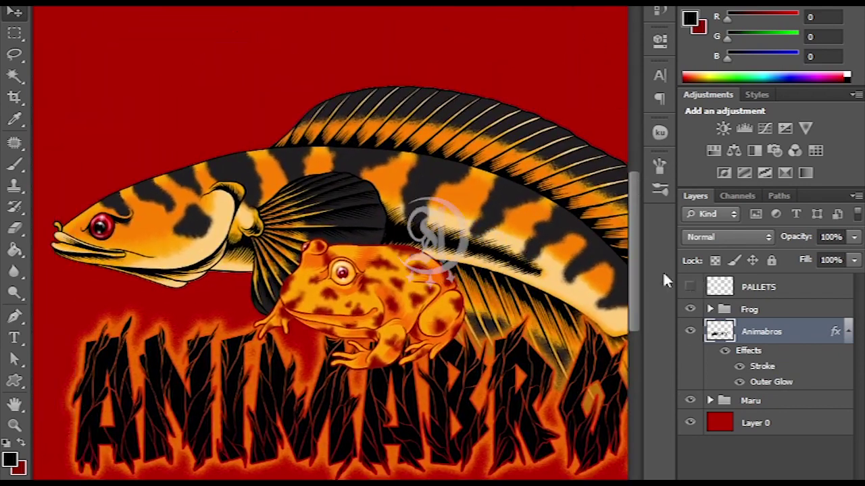
Examine the finished artwork without the interface, first as a whole and up close from the fish's head to its tail
scroll(555, 125, "up", 4)
key("Tab")
key("ctrl+0")
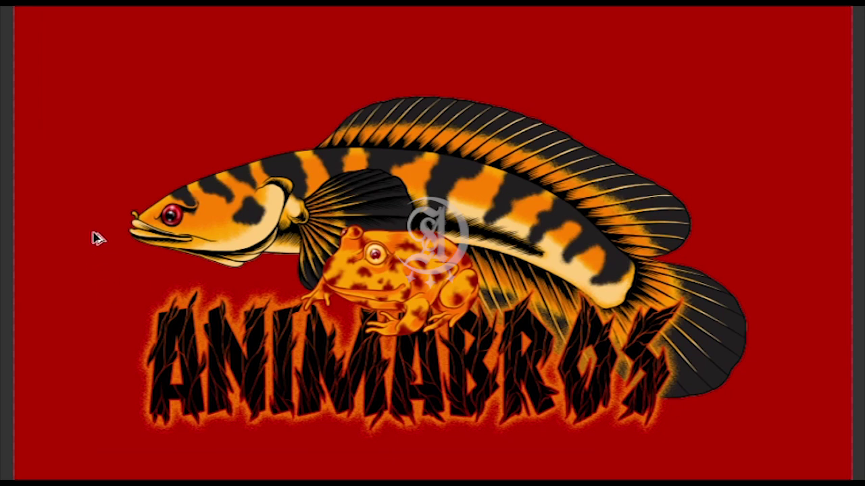
scroll(98, 237, "up", 3)
left_click_drag(323, 308, 287, 258)
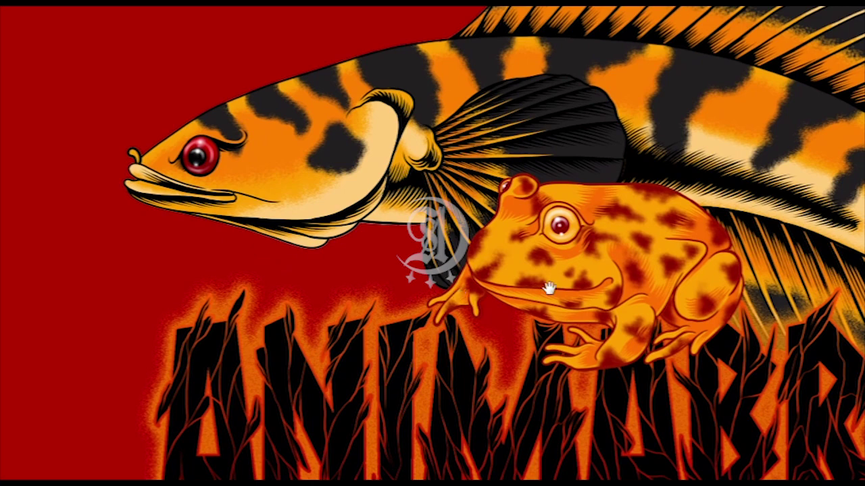
left_click_drag(549, 289, 356, 282)
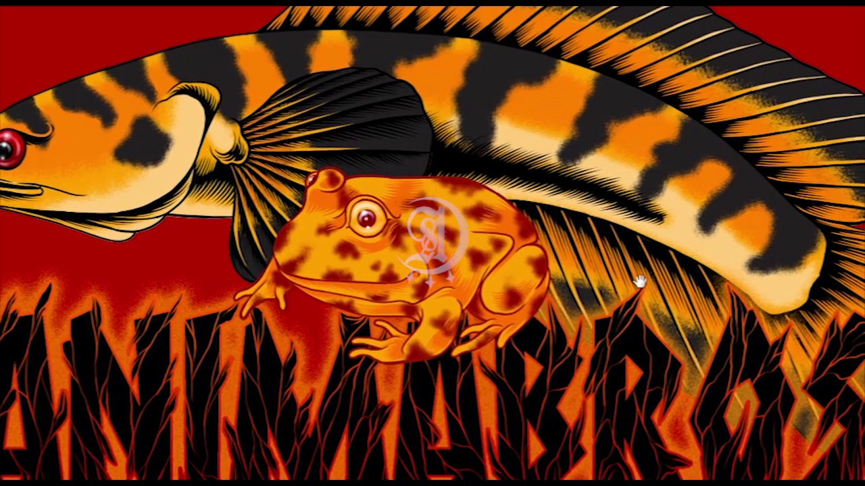
left_click_drag(644, 281, 394, 282)
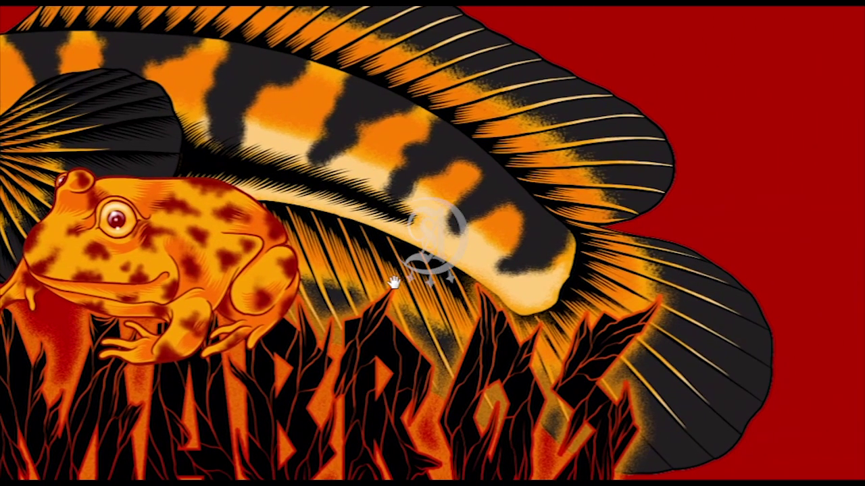